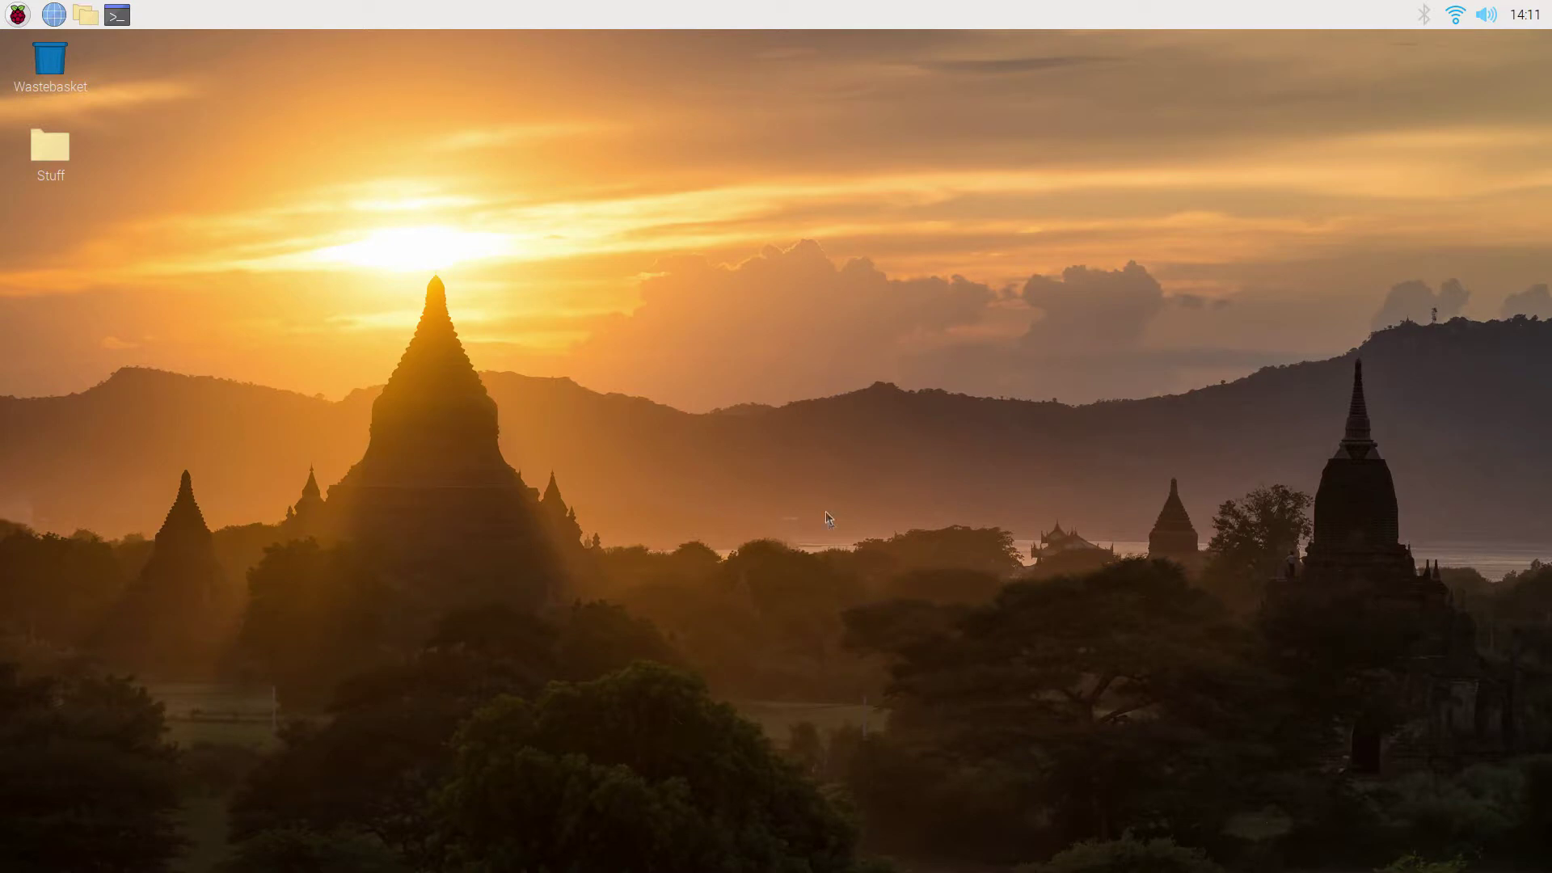
Launch Claws Mail from the Raspberry Pi menu's Internet section.
{"action": "left_click", "coordinate": [18, 15]}
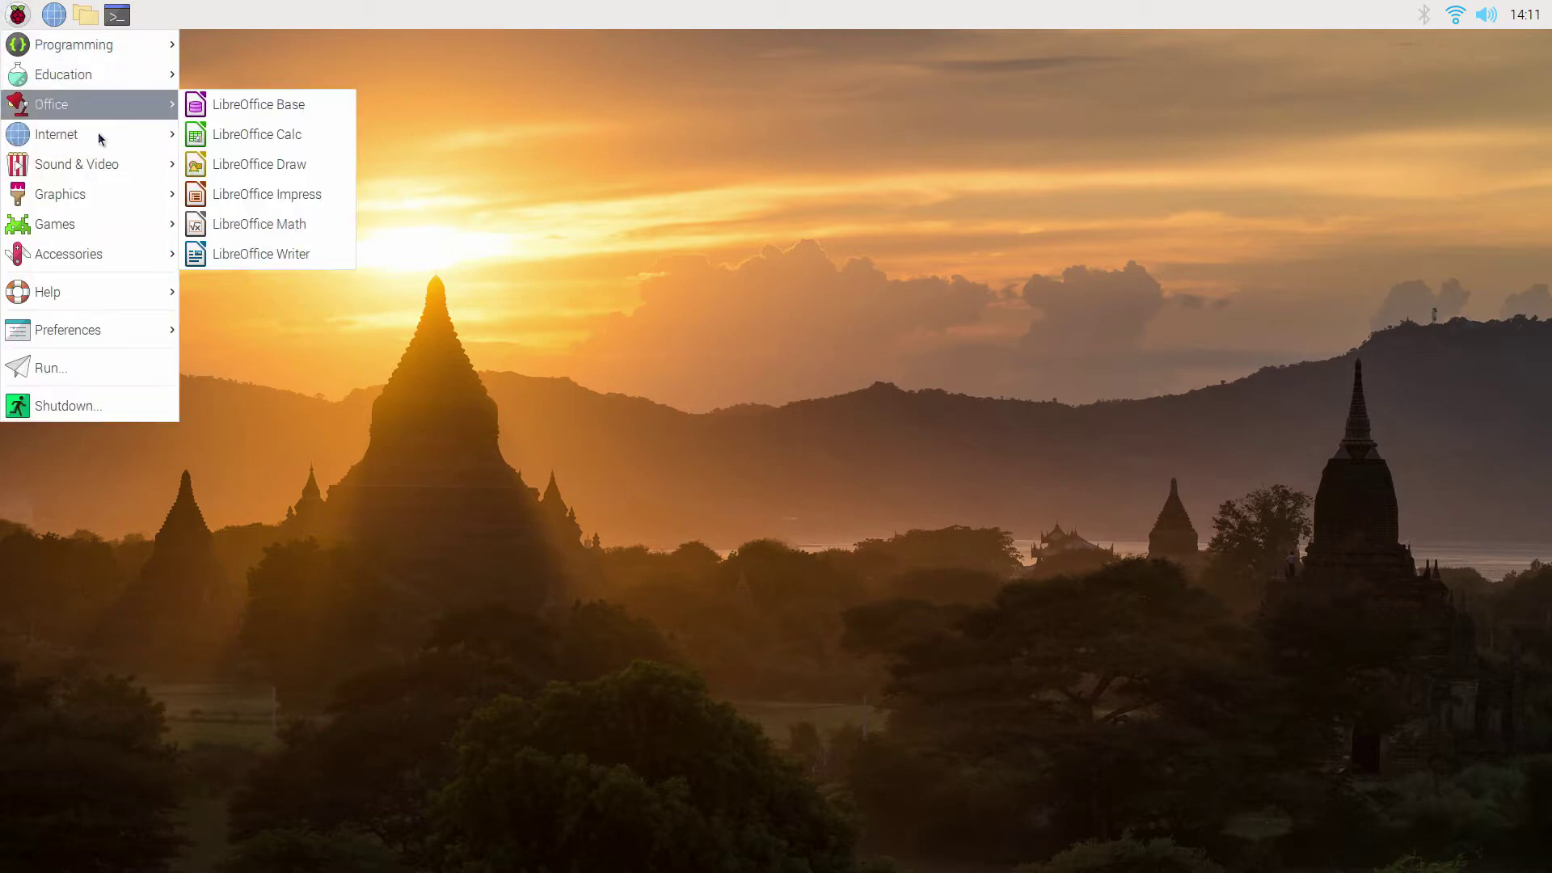
{"action": "mouse_move", "coordinate": [154, 140]}
{"action": "left_click", "coordinate": [264, 165]}
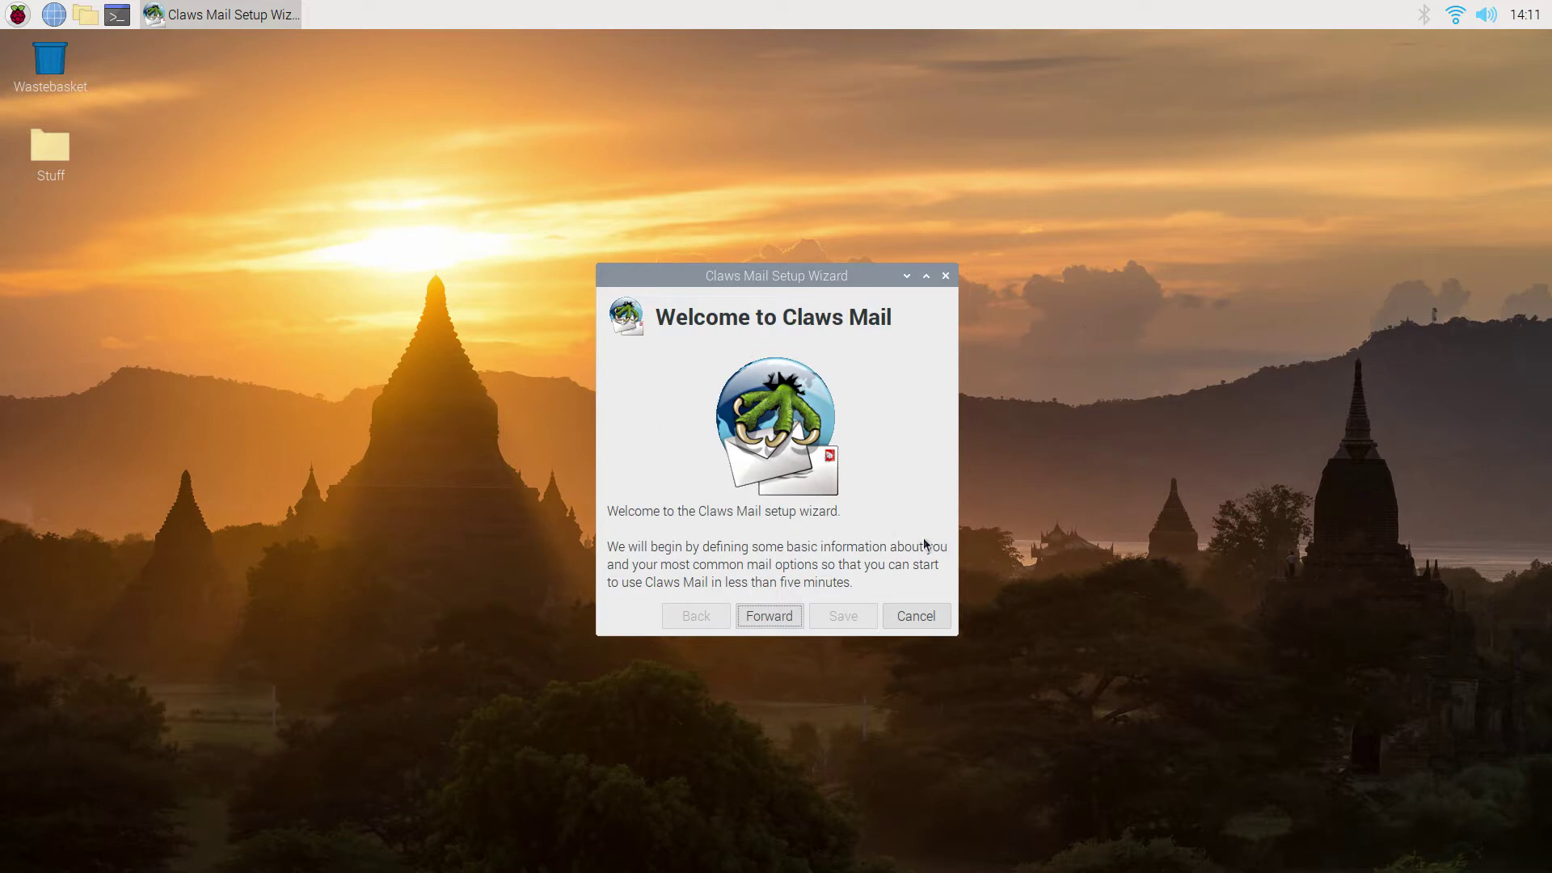
In Chromium's Gmail, enable IMAP under Forwarding and POP/IMAP and save the change.
{"action": "left_click", "coordinate": [54, 15]}
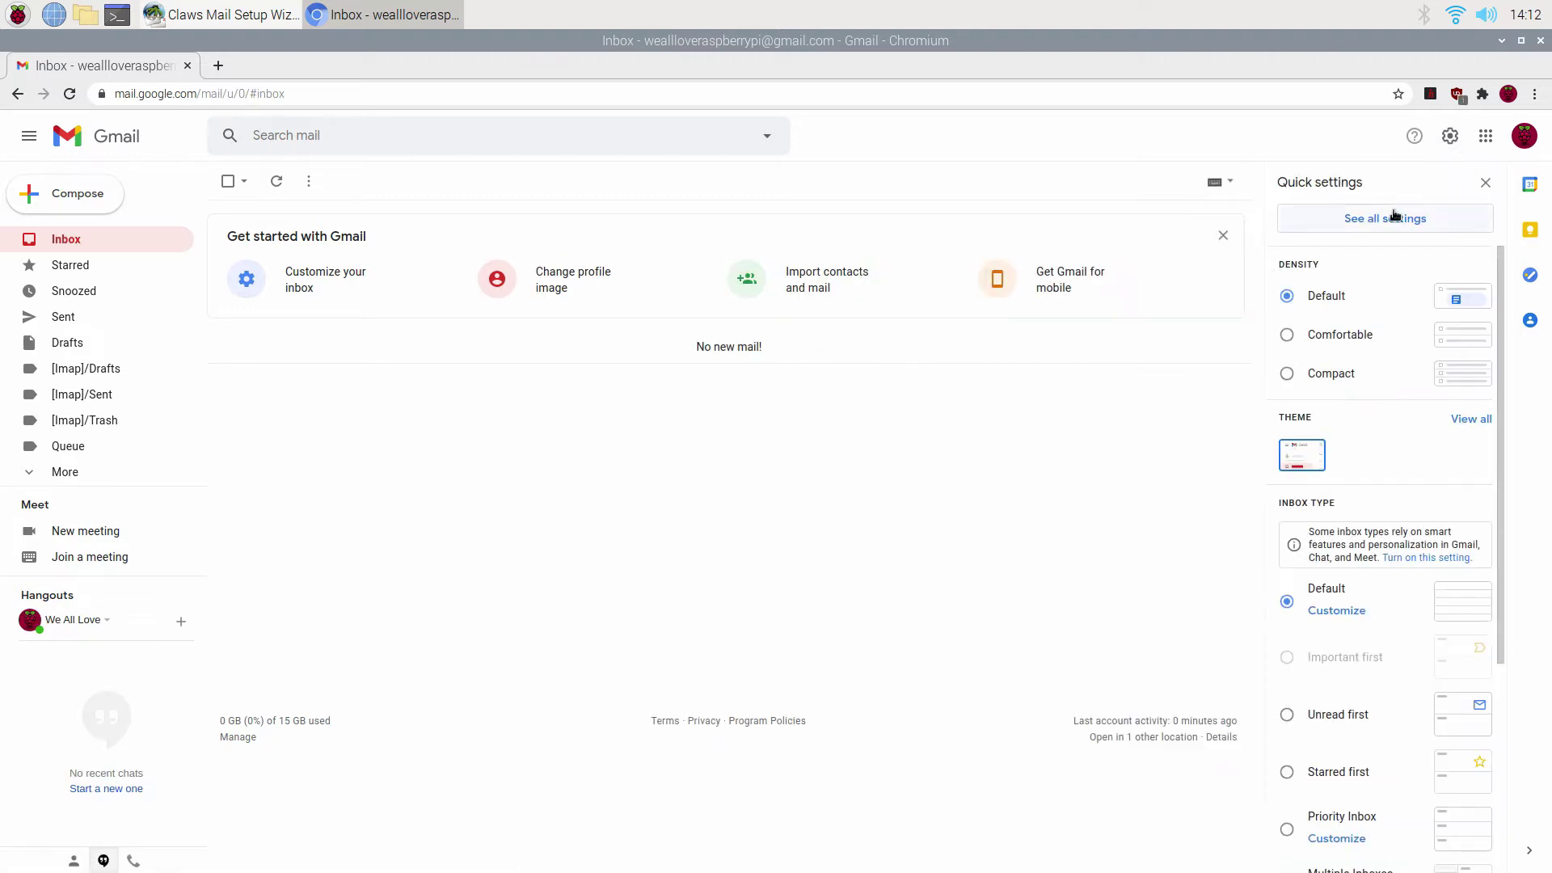
{"action": "left_click", "coordinate": [1392, 218]}
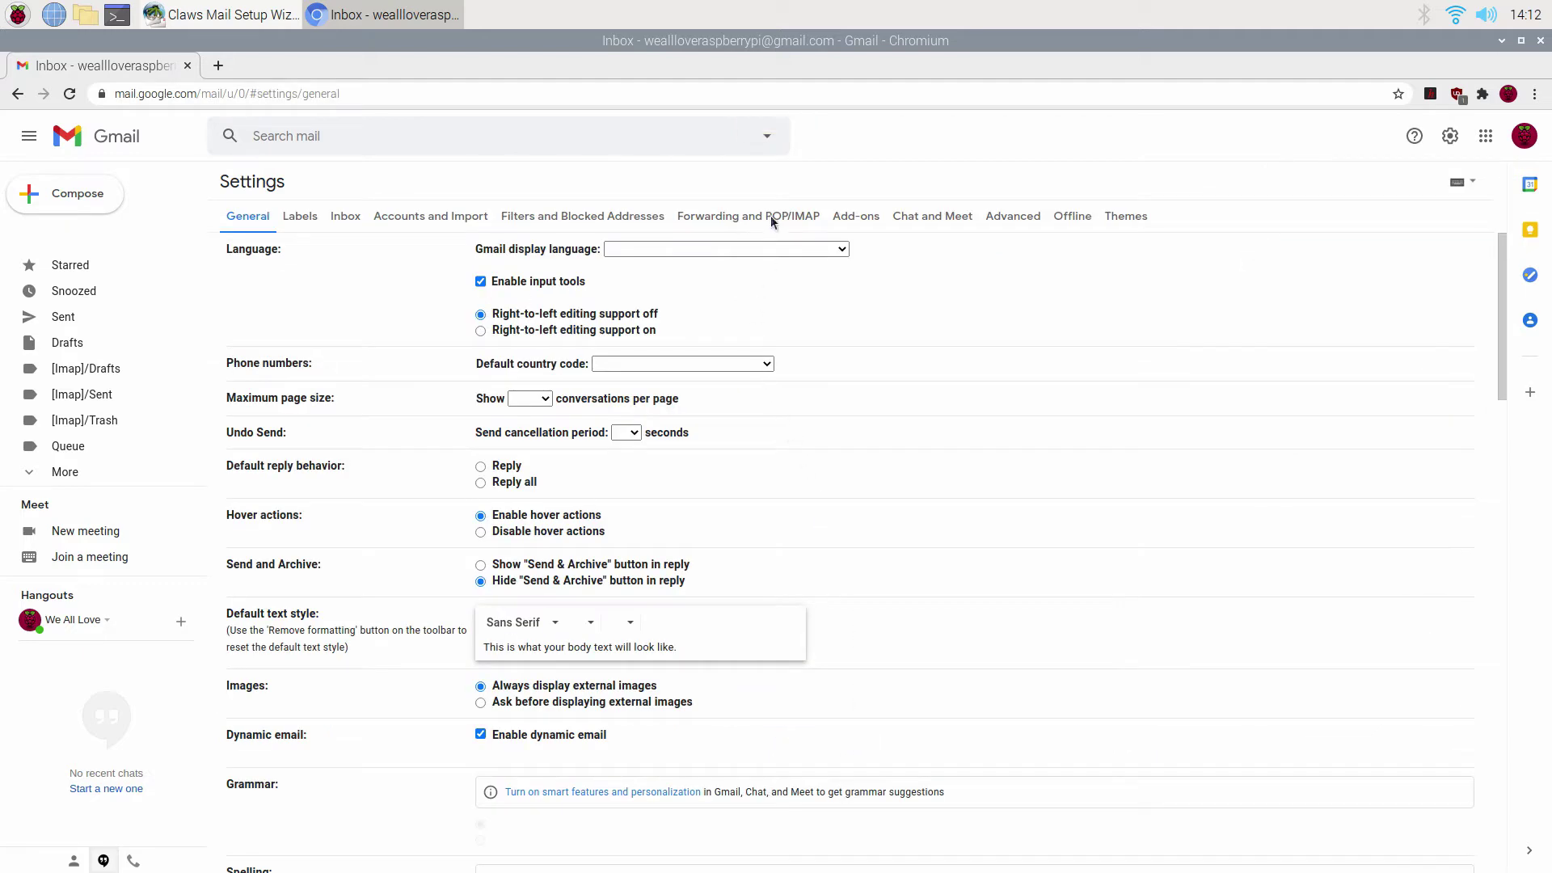
{"action": "left_click", "coordinate": [765, 218]}
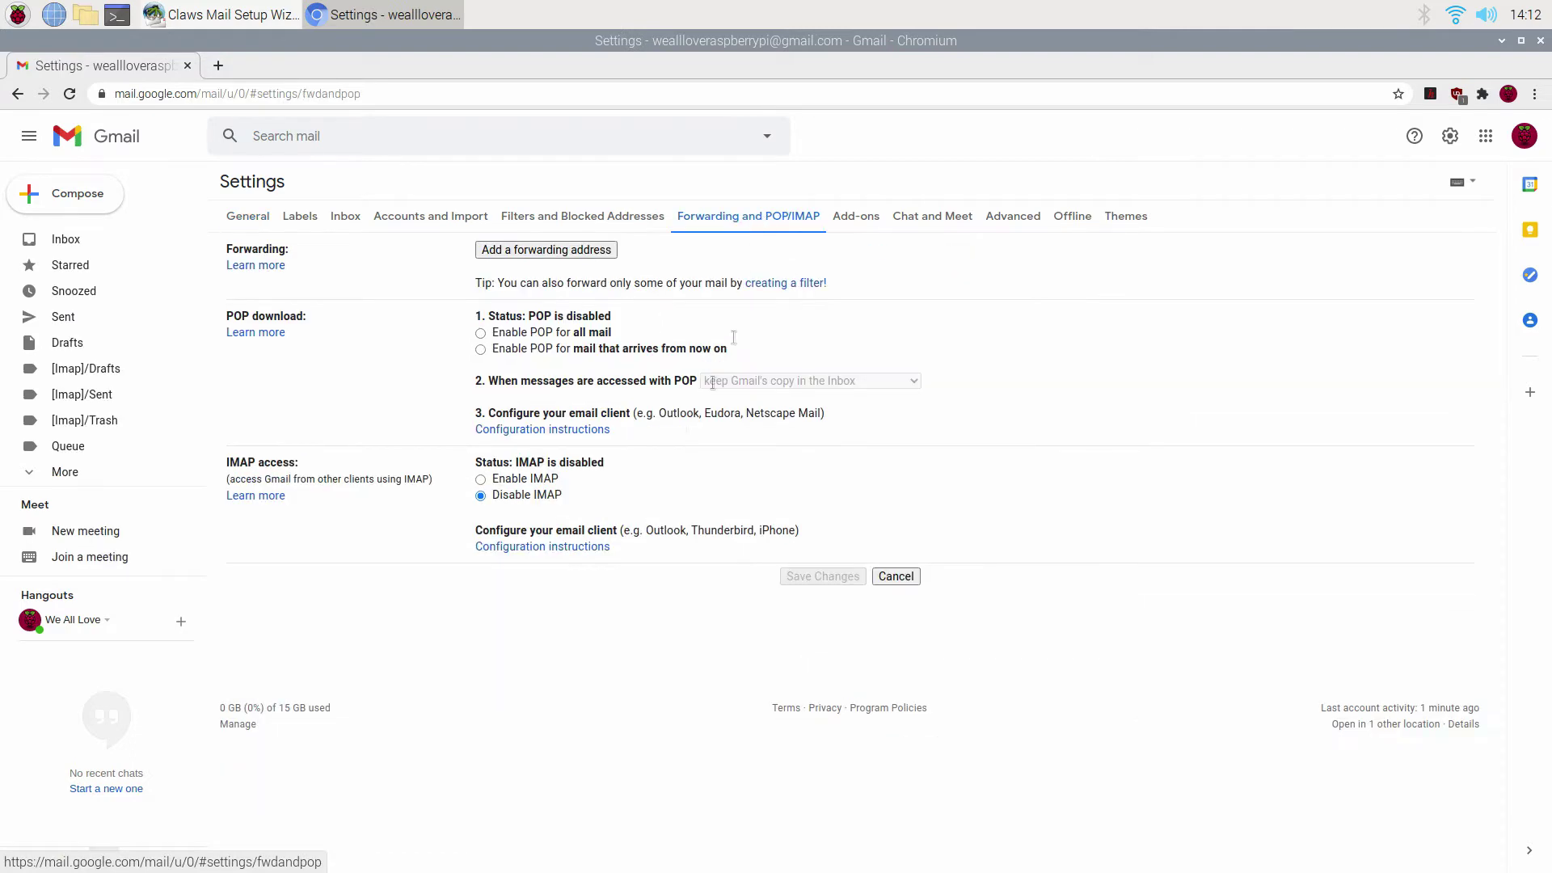
{"action": "left_click", "coordinate": [526, 482]}
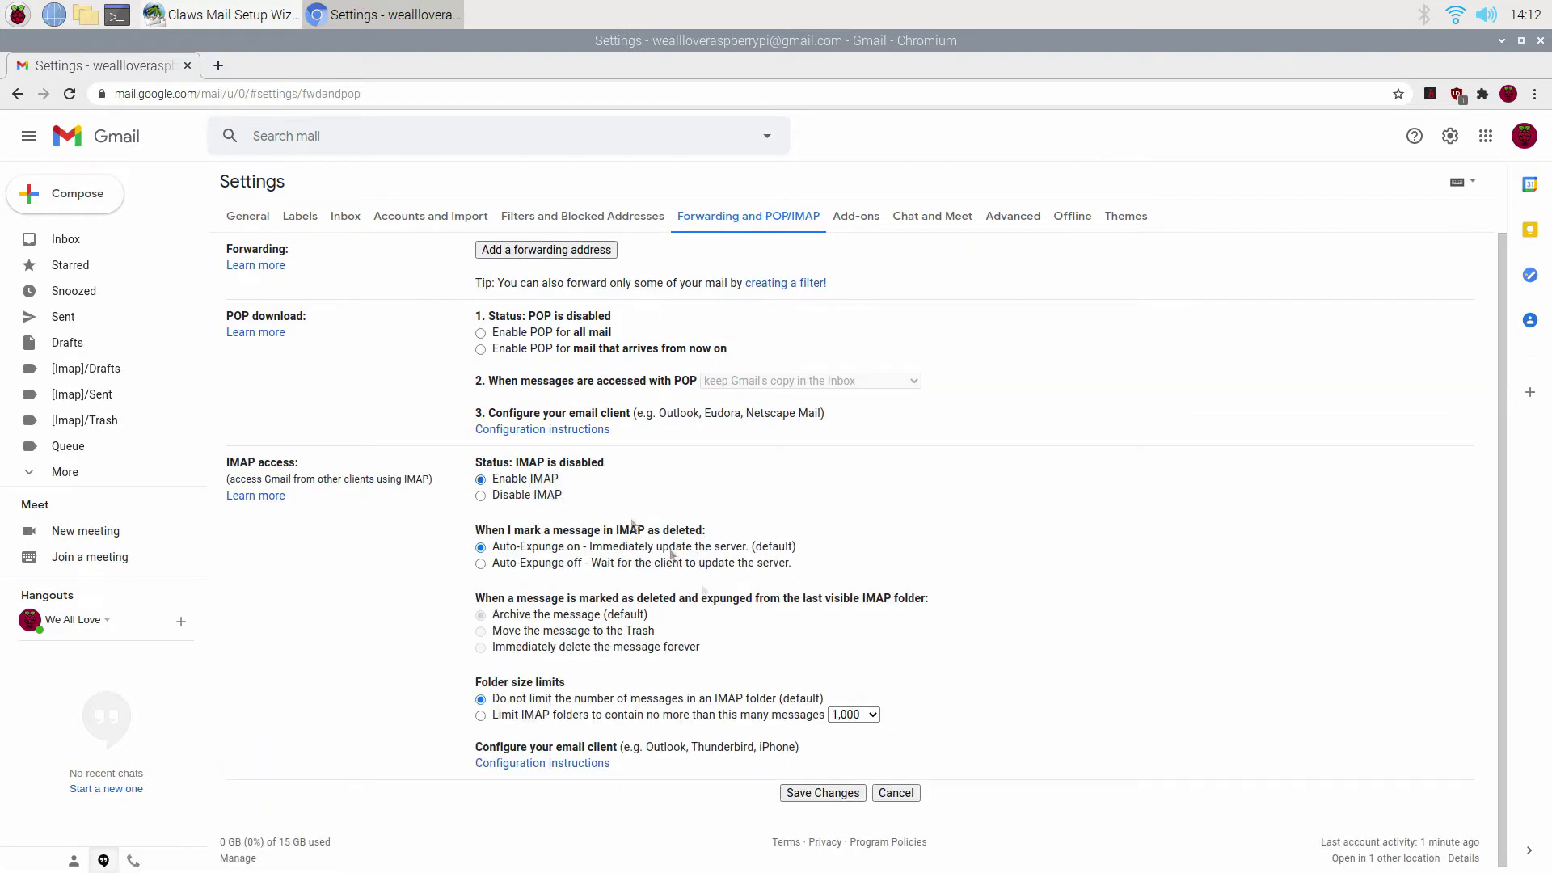
{"action": "left_click", "coordinate": [826, 799]}
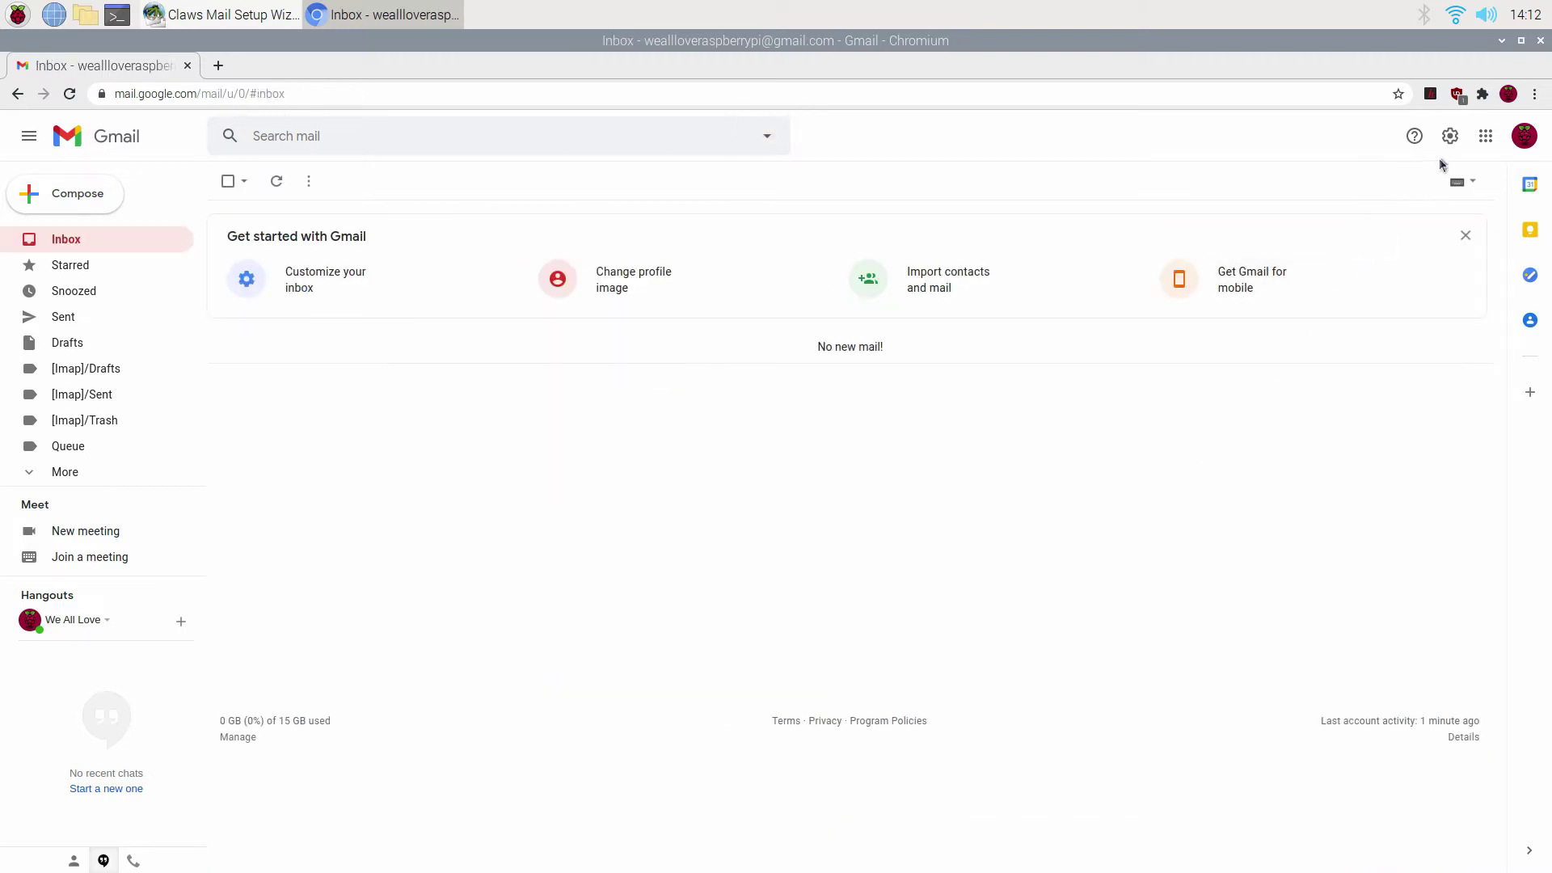
{"action": "left_click", "coordinate": [1451, 136]}
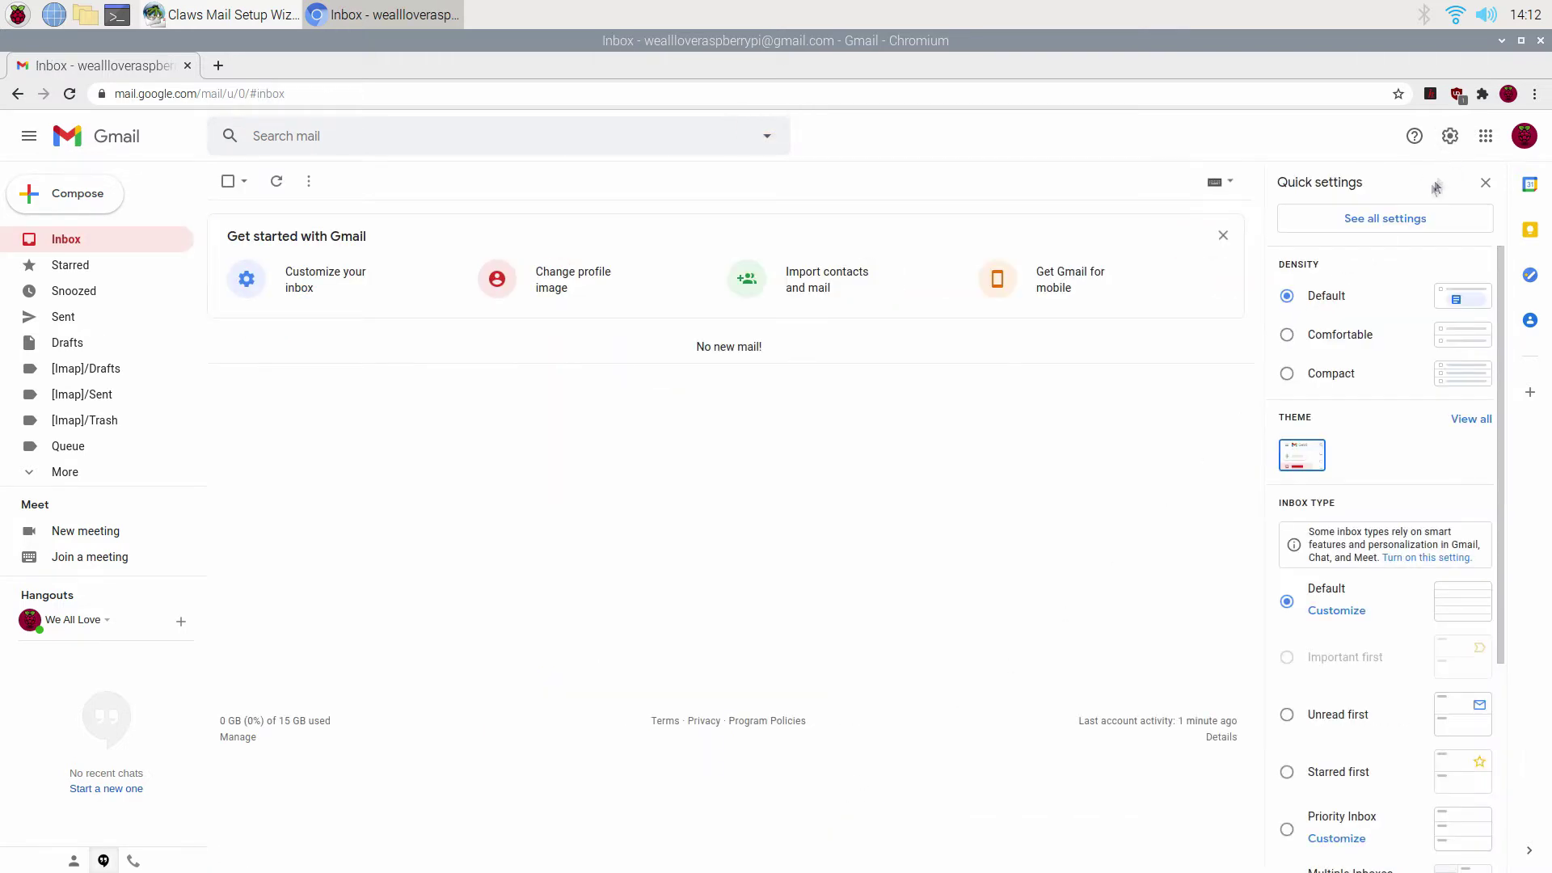
{"action": "left_click", "coordinate": [1523, 144]}
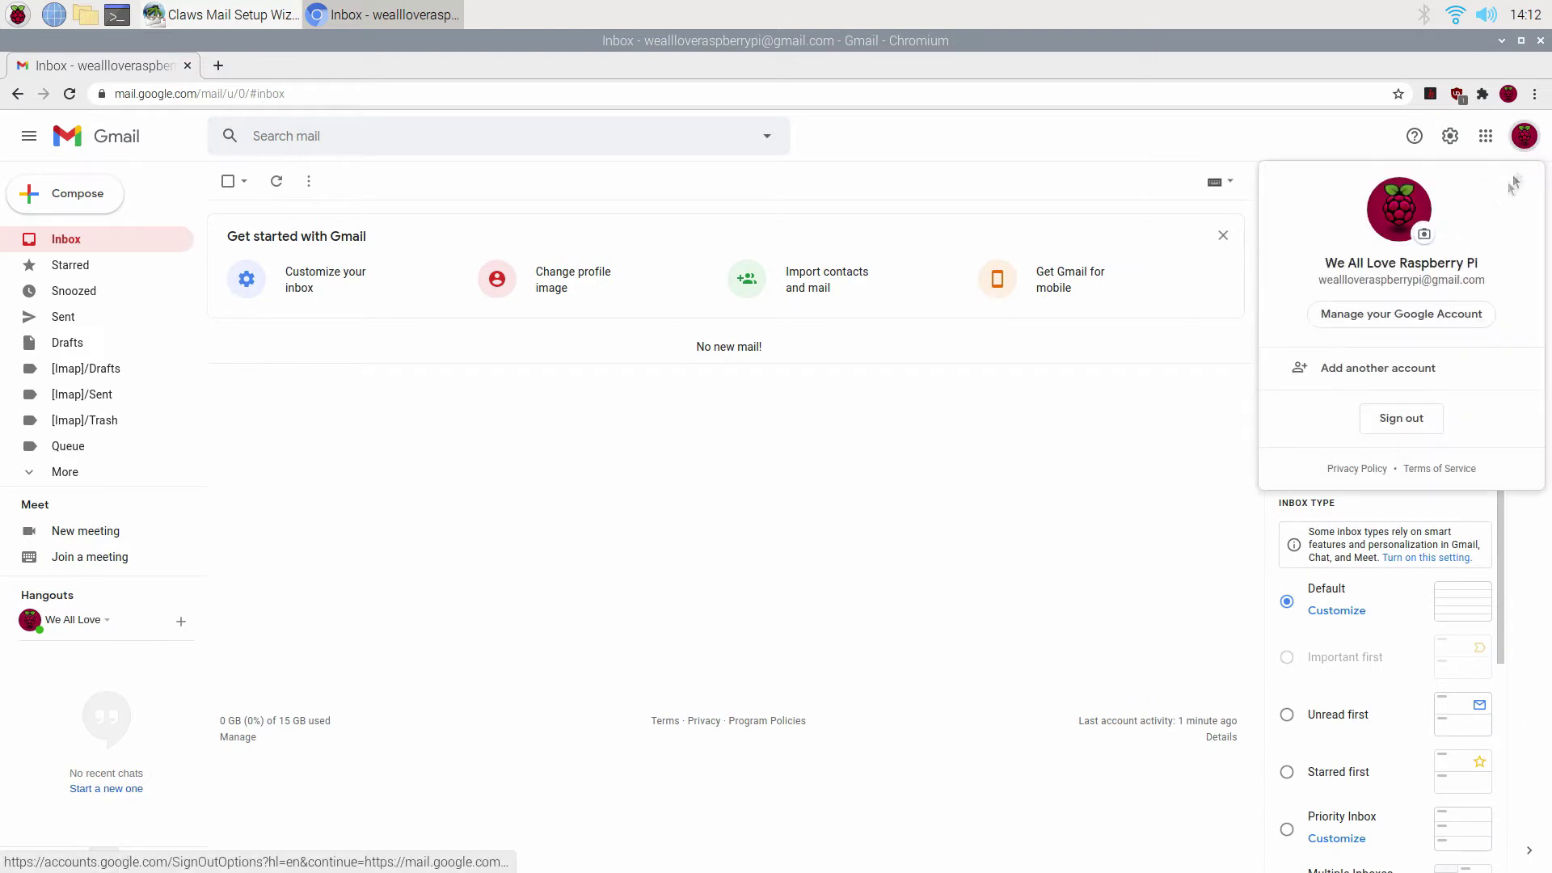
Open the Google Account's Security page and find Less secure app access.
{"action": "left_click", "coordinate": [1396, 323]}
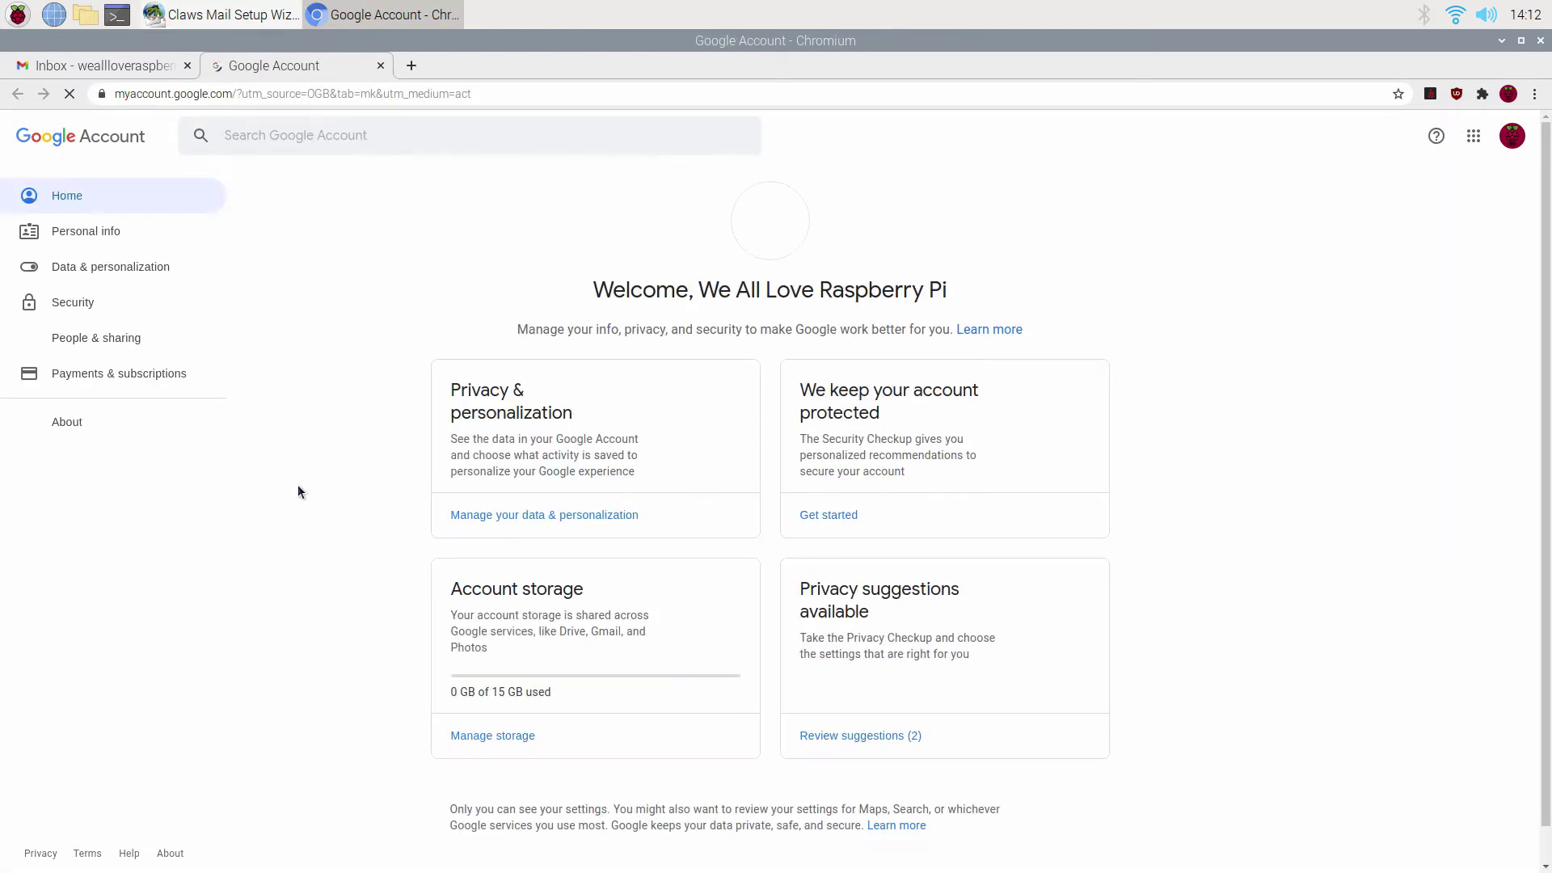
{"action": "left_click", "coordinate": [70, 302]}
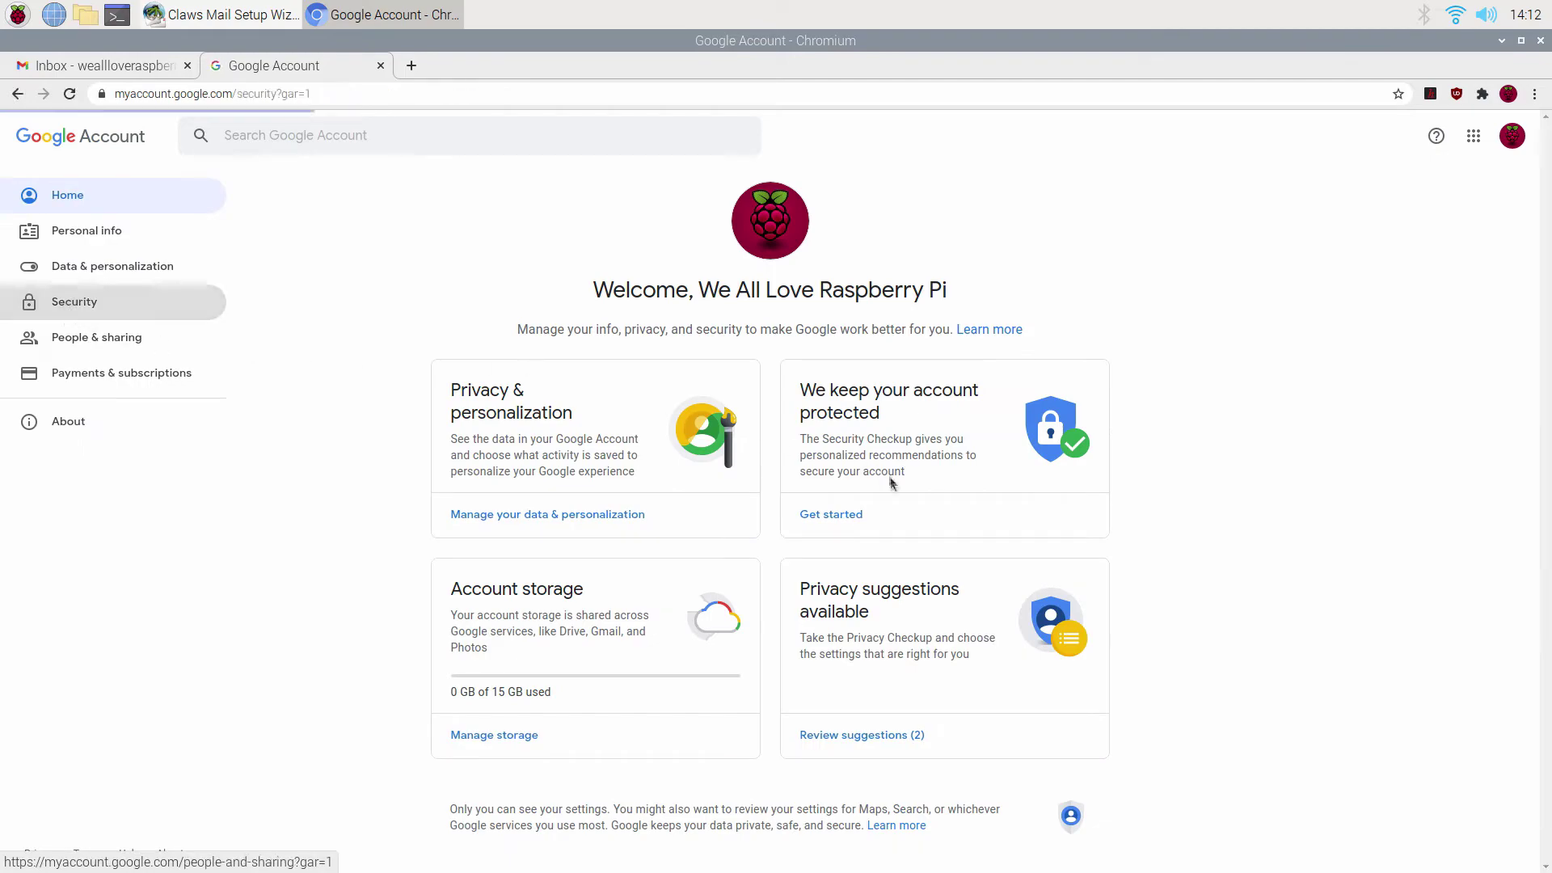
{"action": "scroll", "coordinate": [895, 651], "scroll_direction": "down", "scroll_amount": 2}
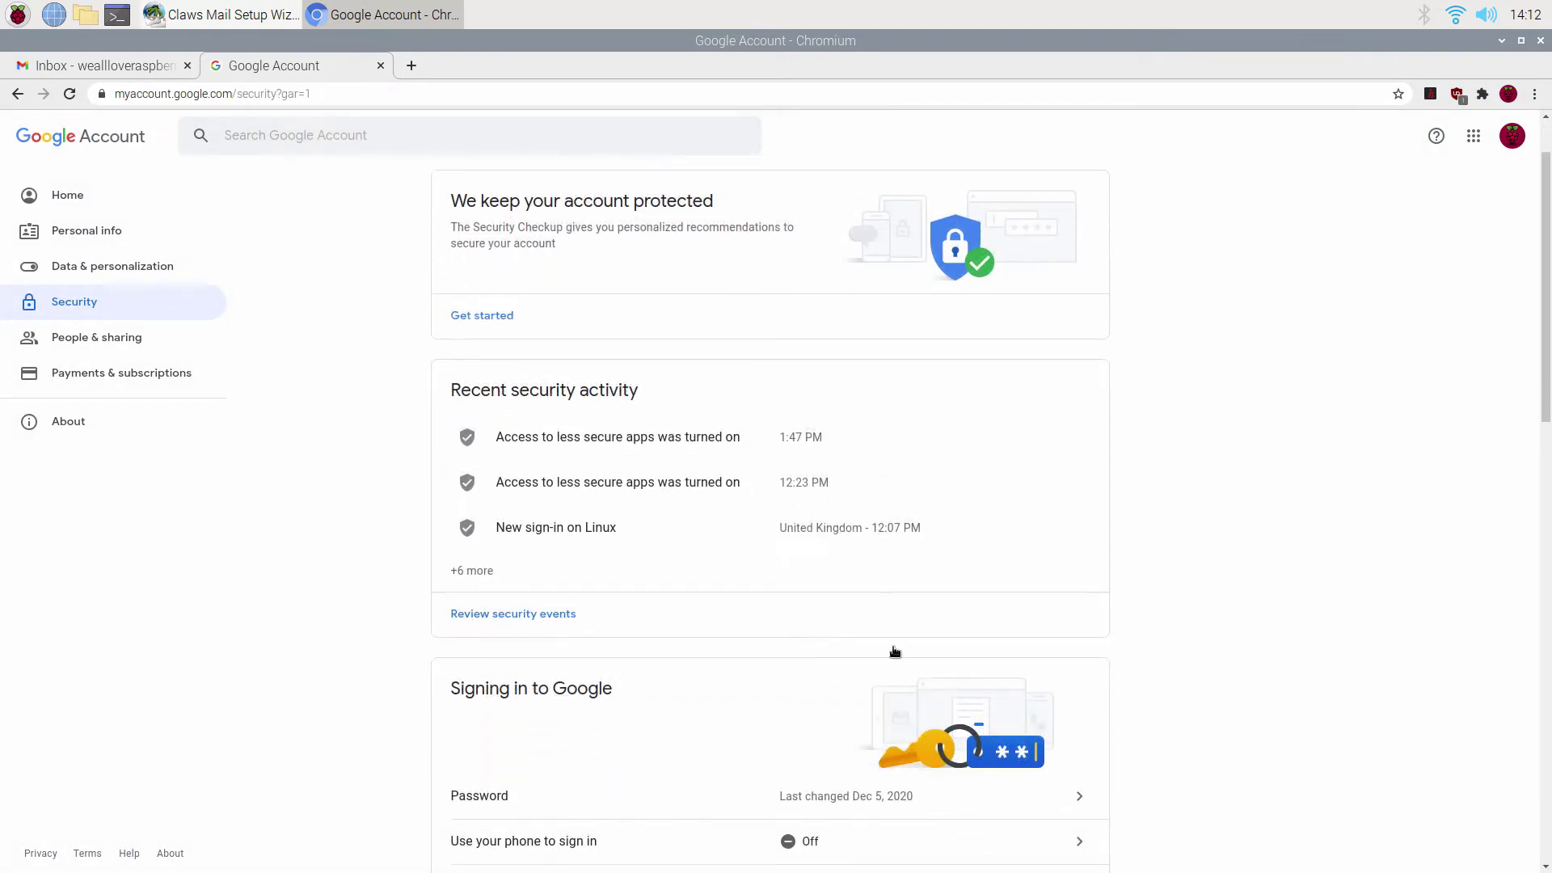
{"action": "scroll", "coordinate": [895, 651], "scroll_direction": "down", "scroll_amount": 12}
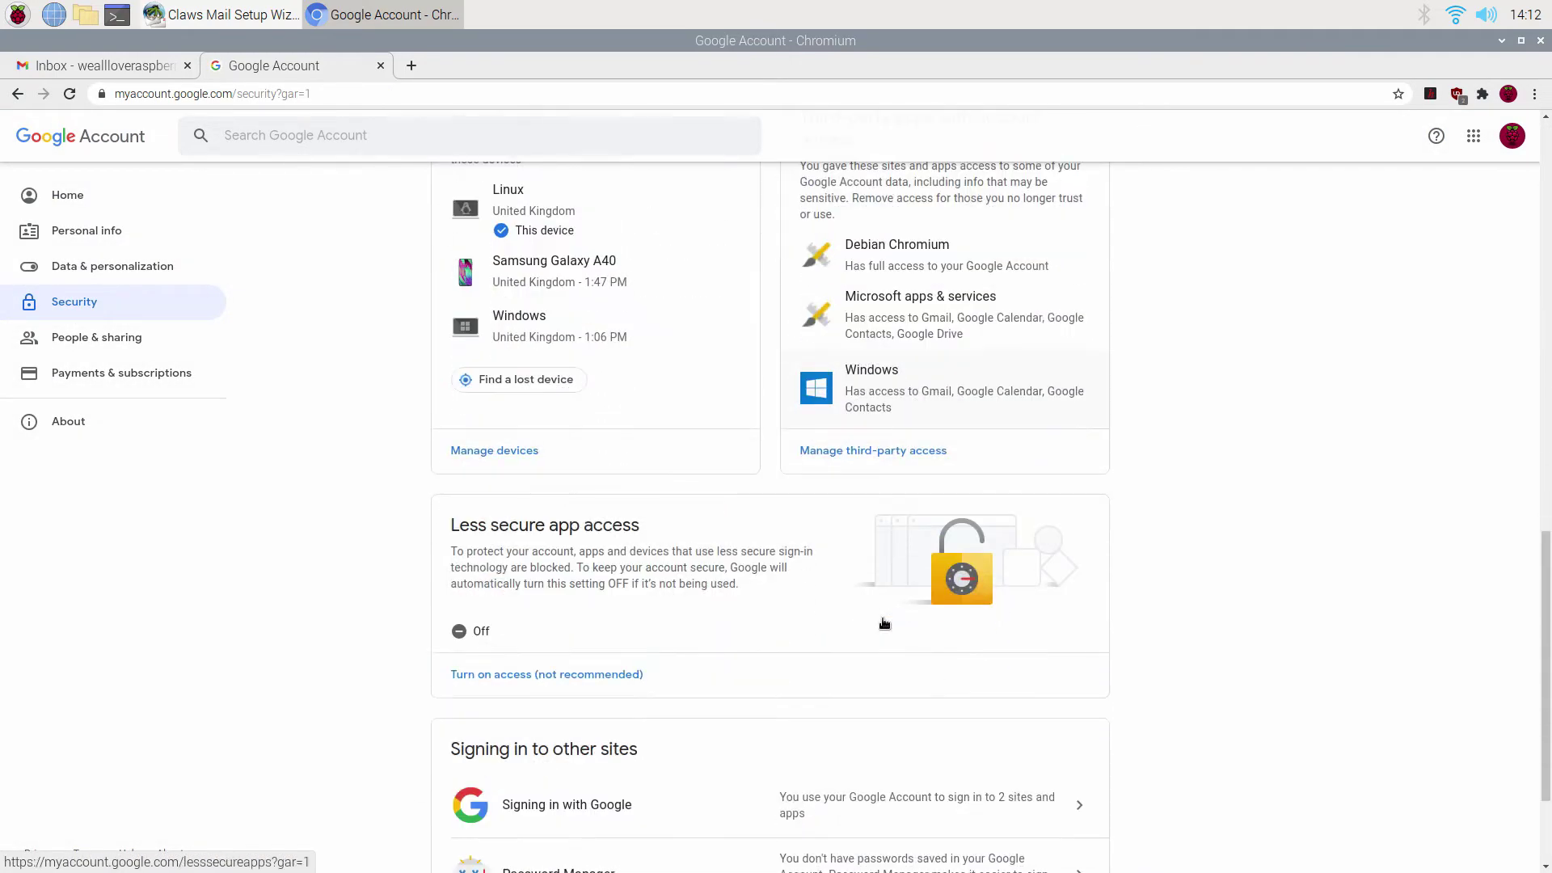
{"action": "scroll", "coordinate": [885, 623], "scroll_direction": "down", "scroll_amount": 2}
{"action": "left_click", "coordinate": [537, 548]}
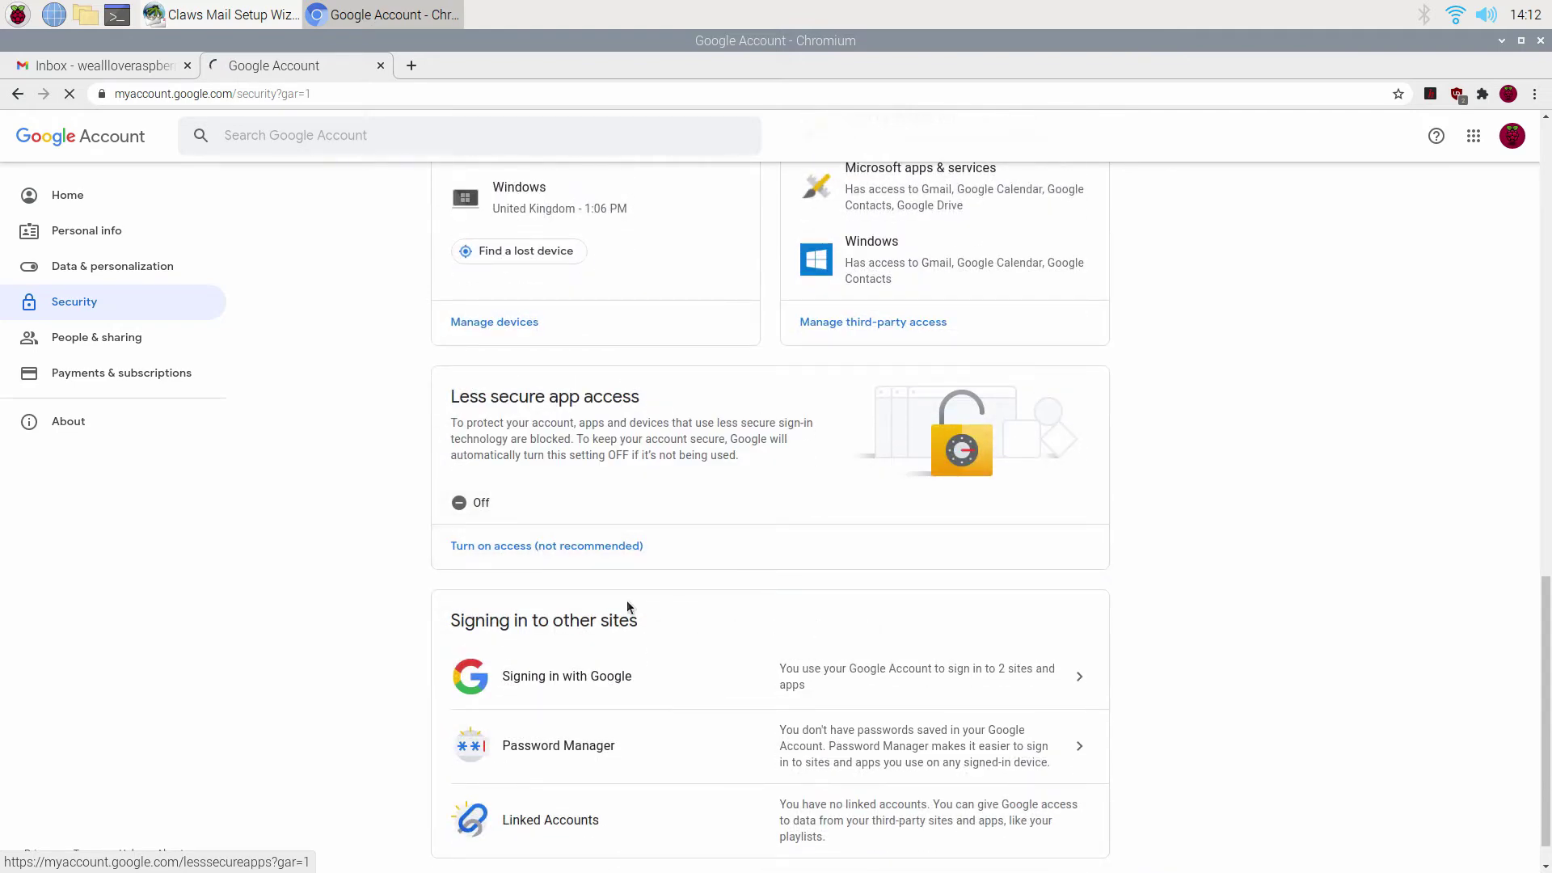
Switch less secure app access on, then close the account tab and browser.
{"action": "left_click", "coordinate": [17, 93]}
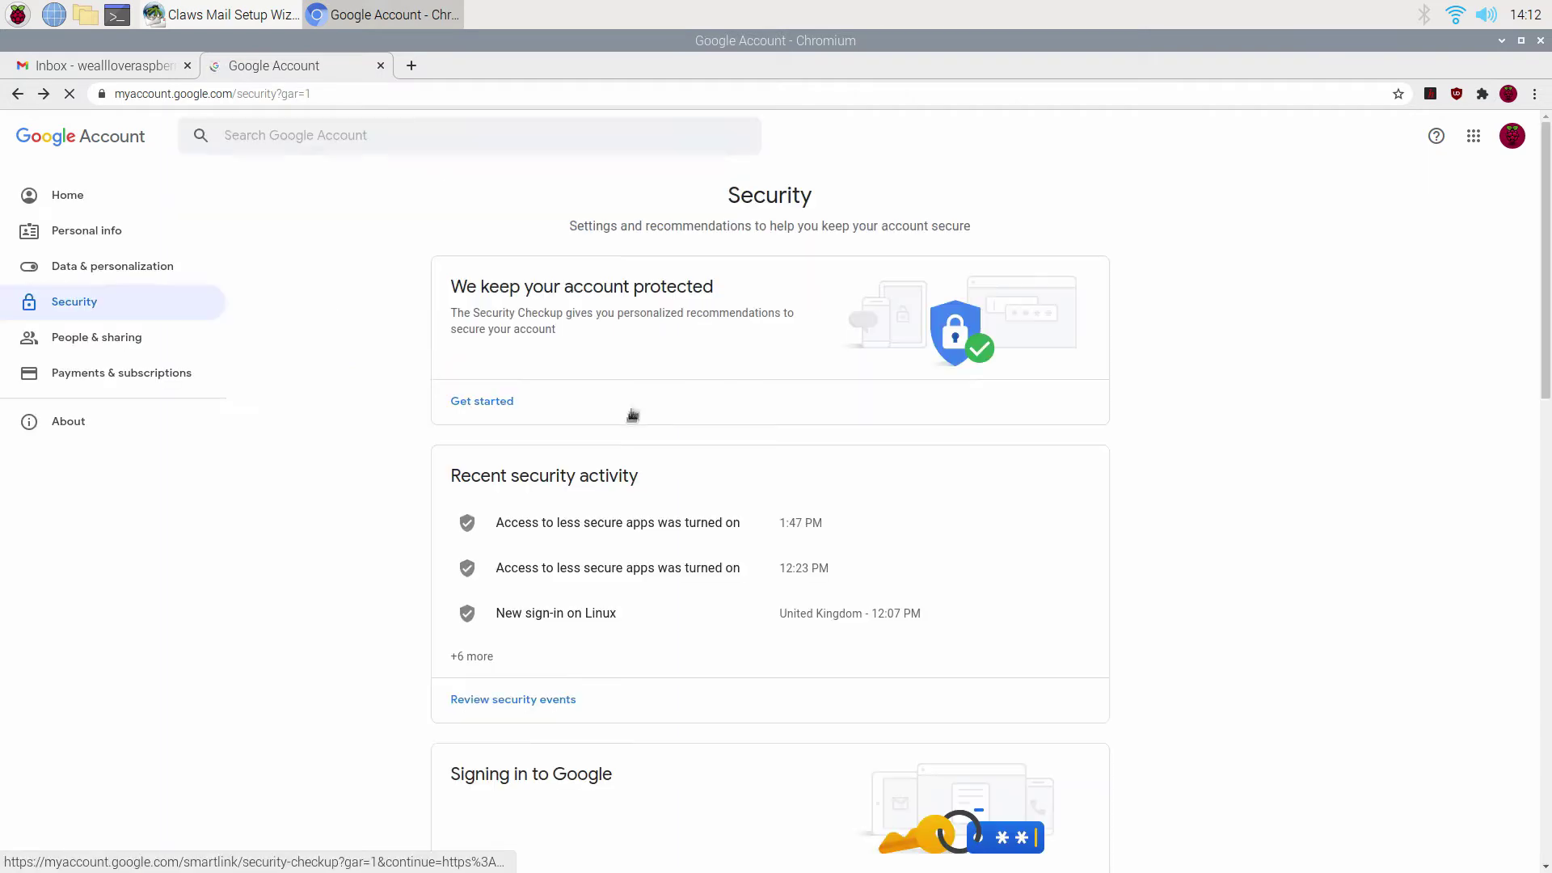
{"action": "scroll", "coordinate": [935, 652], "scroll_direction": "down", "scroll_amount": 4}
{"action": "scroll", "coordinate": [880, 562], "scroll_direction": "down", "scroll_amount": 9}
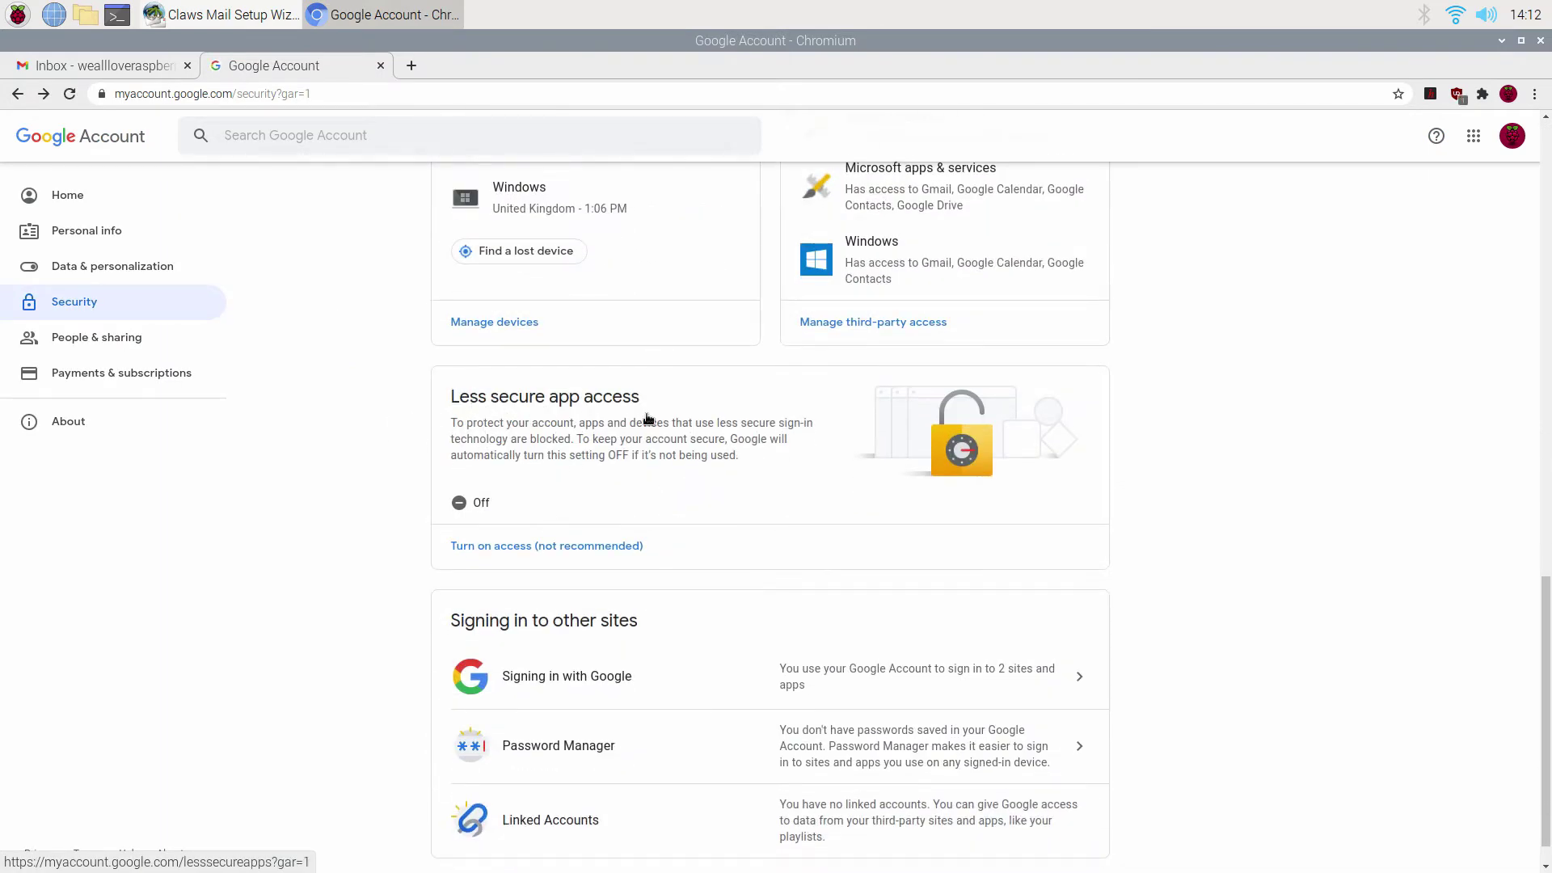
{"action": "left_click", "coordinate": [527, 547]}
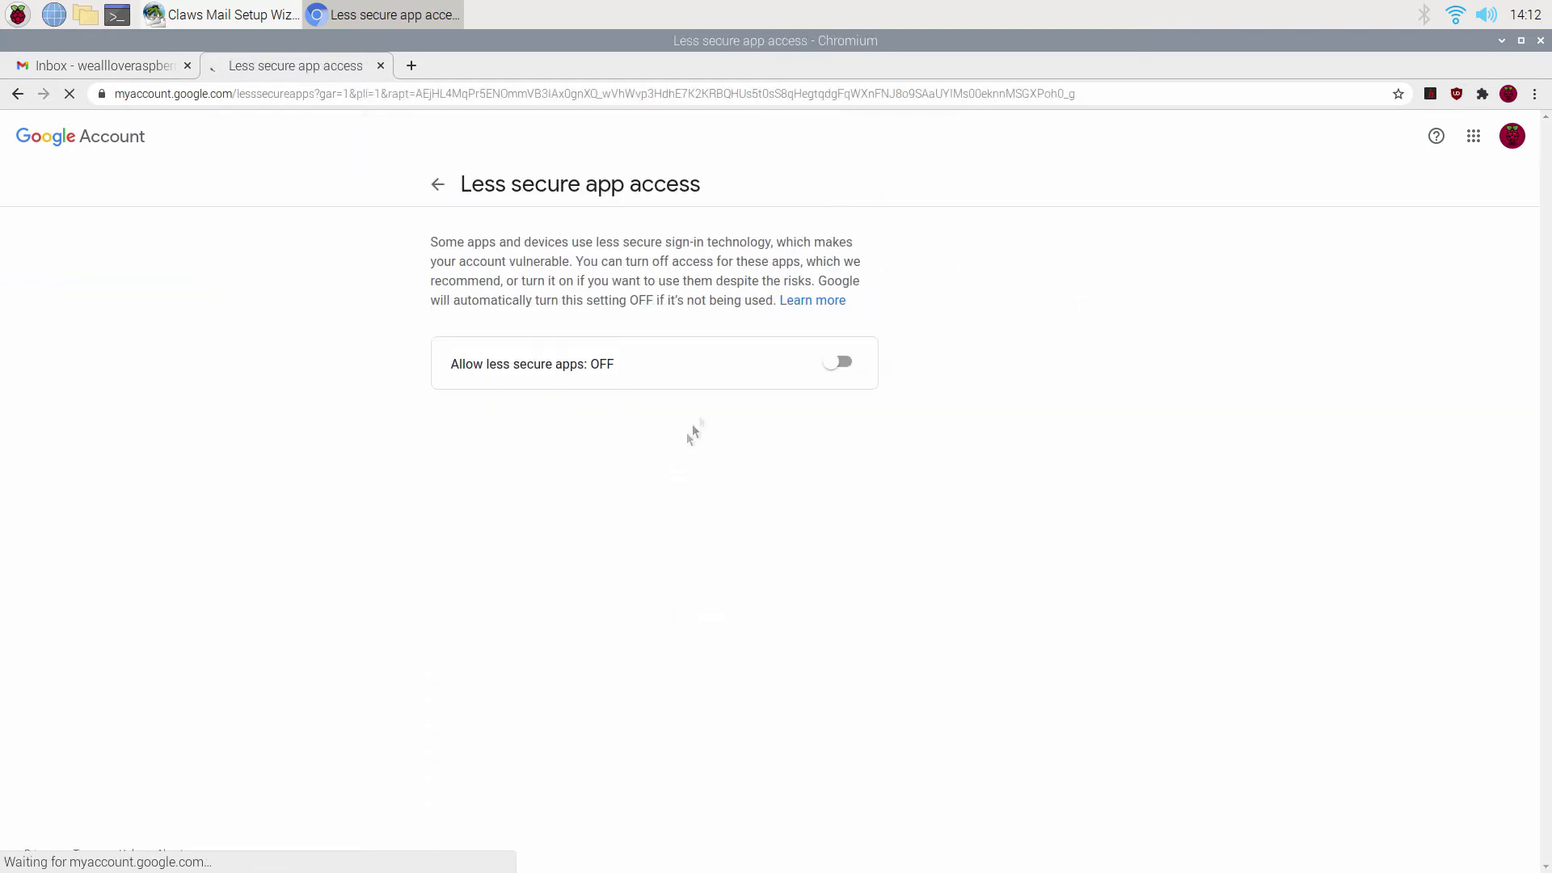
{"action": "left_click", "coordinate": [845, 368]}
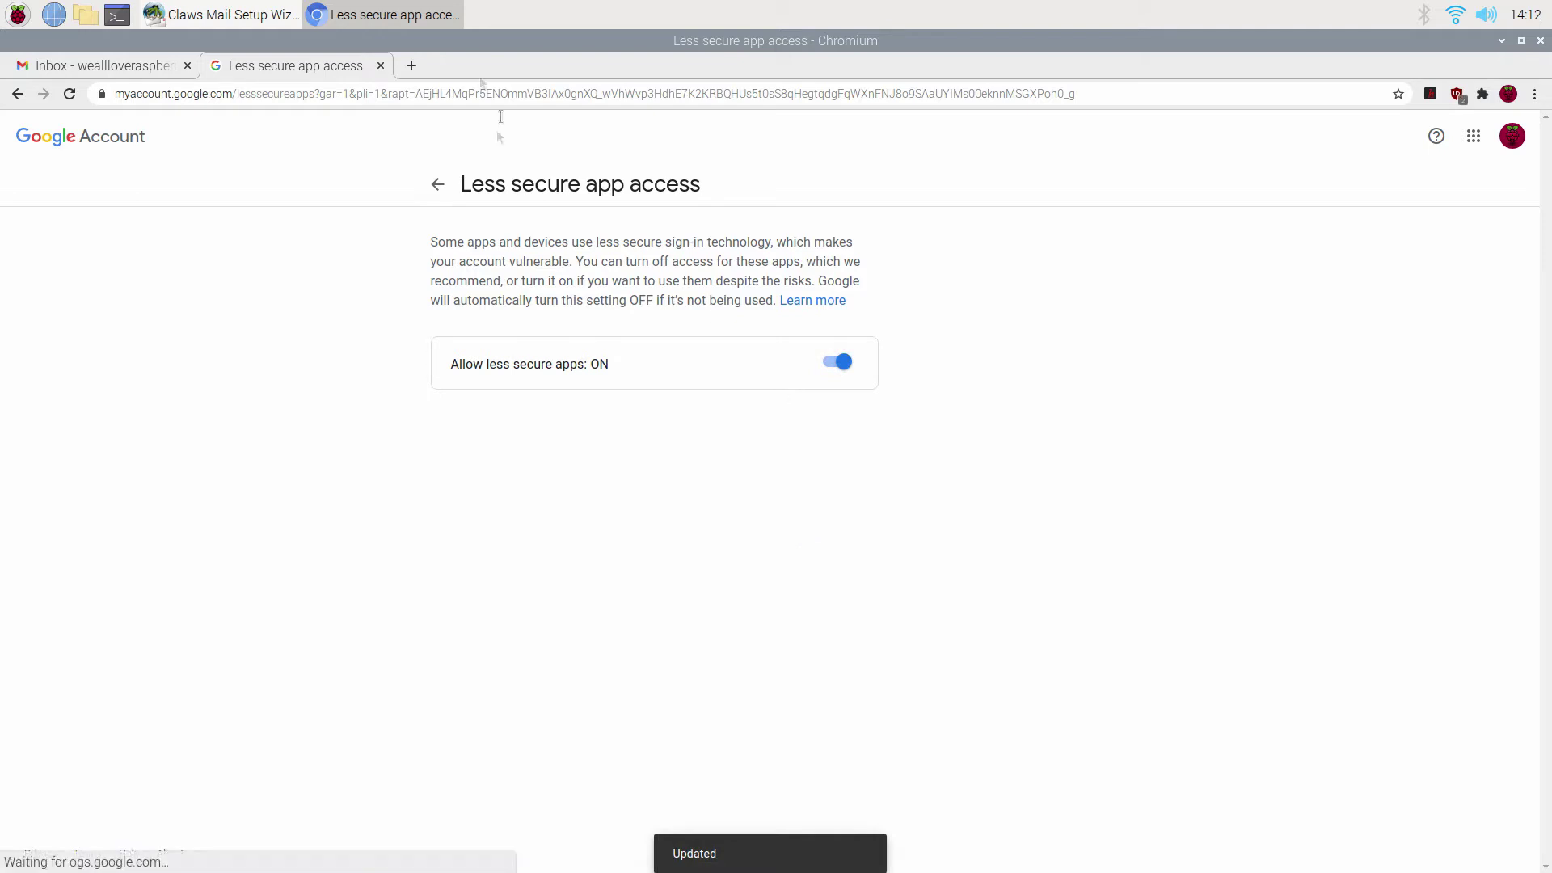
{"action": "left_click", "coordinate": [380, 65]}
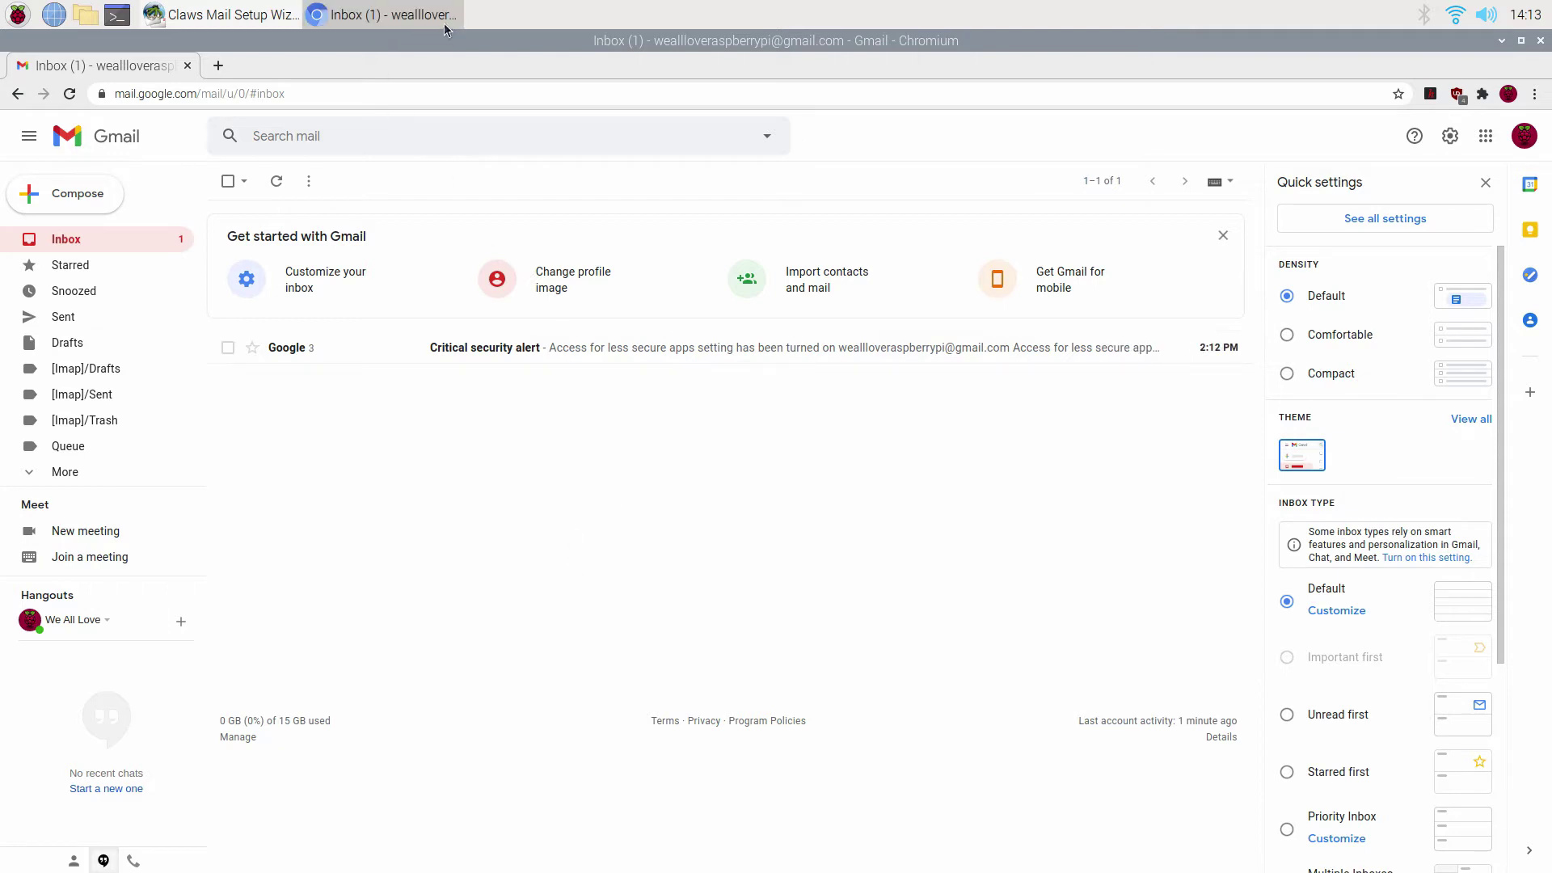
{"action": "left_click", "coordinate": [188, 70]}
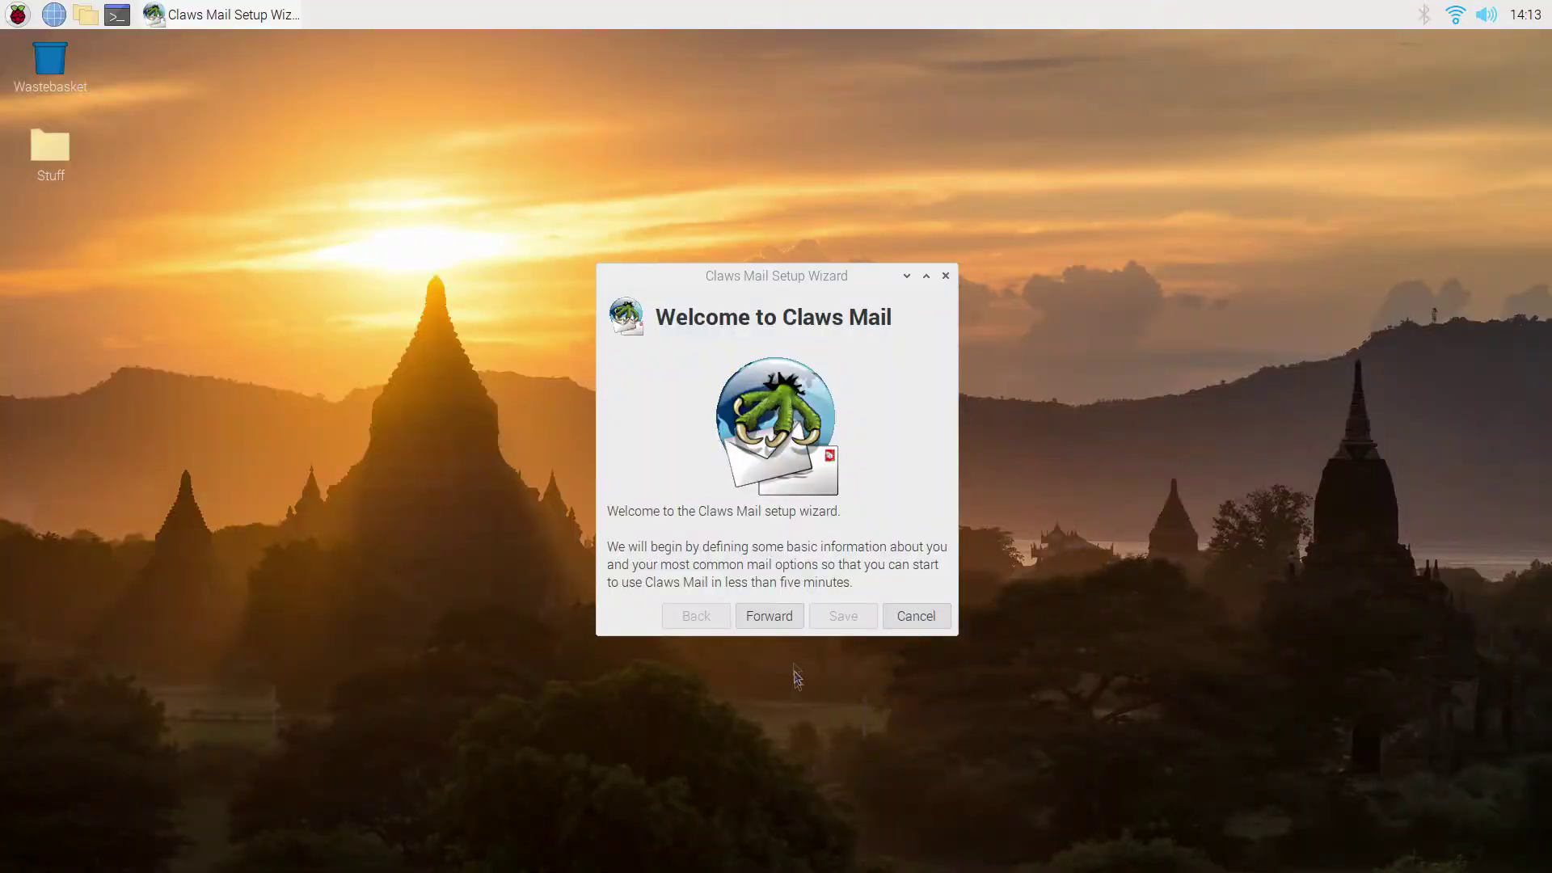
Skip through the empty setup wizard pages and attempt to save.
{"action": "left_click", "coordinate": [769, 616]}
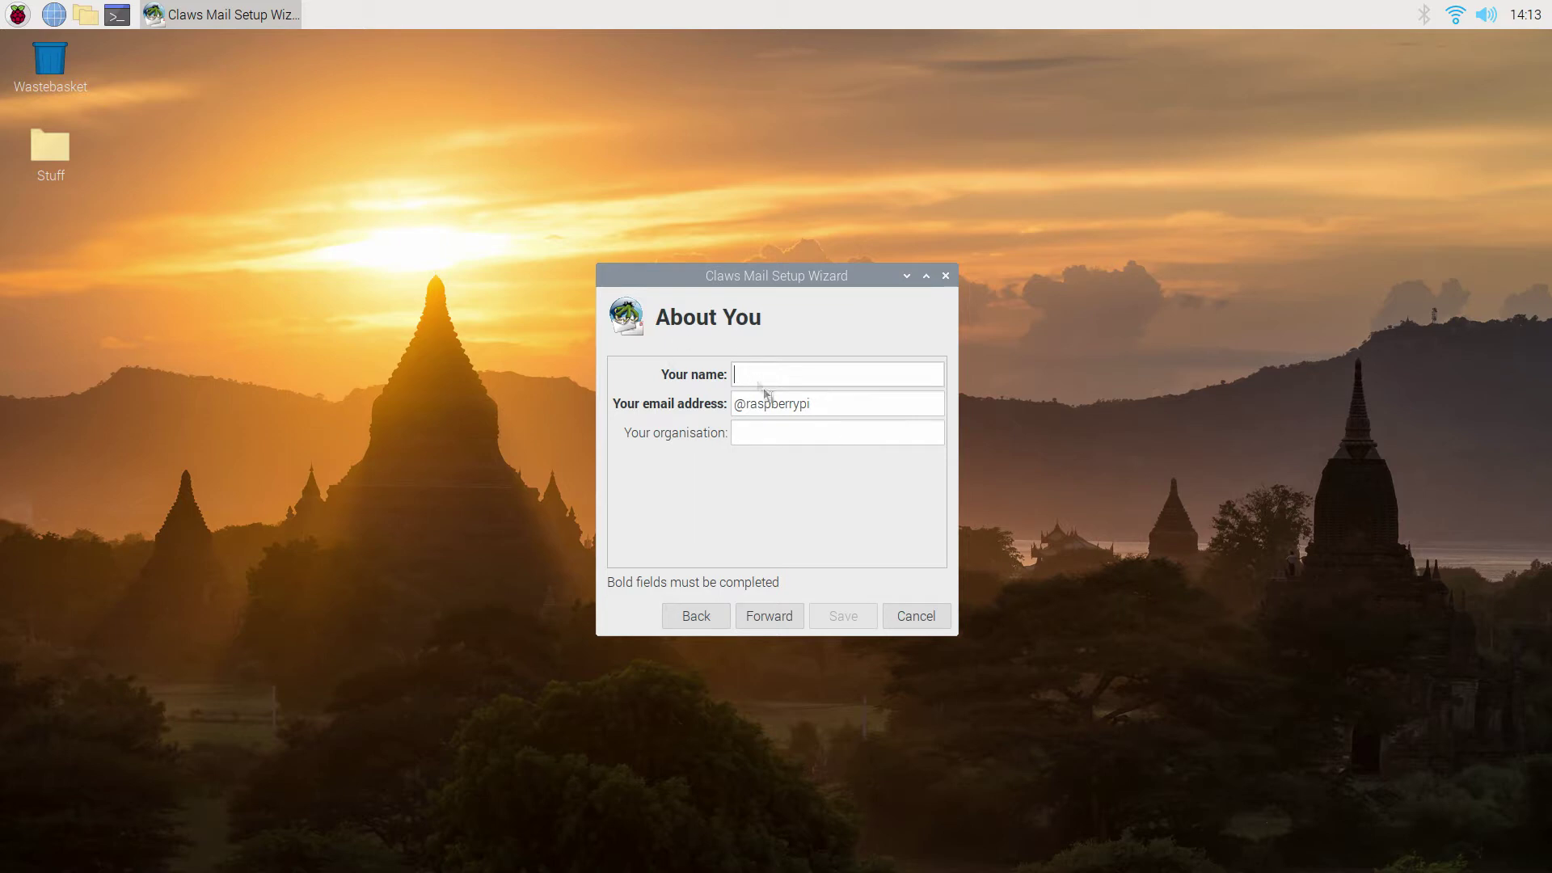
{"action": "left_click", "coordinate": [764, 626]}
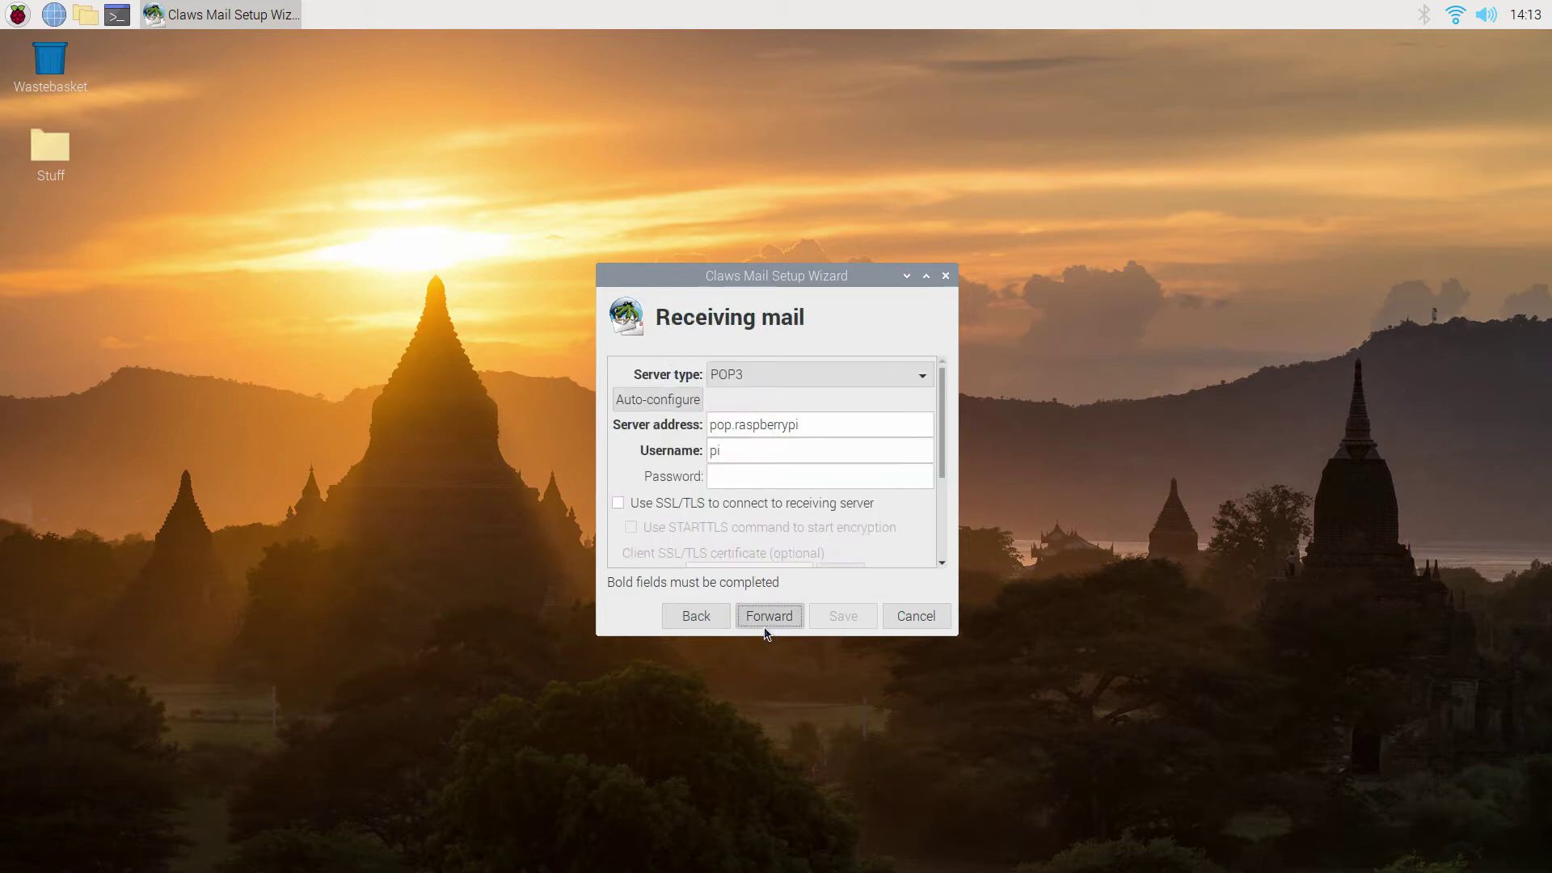
{"action": "left_click", "coordinate": [768, 621]}
{"action": "left_click", "coordinate": [768, 620]}
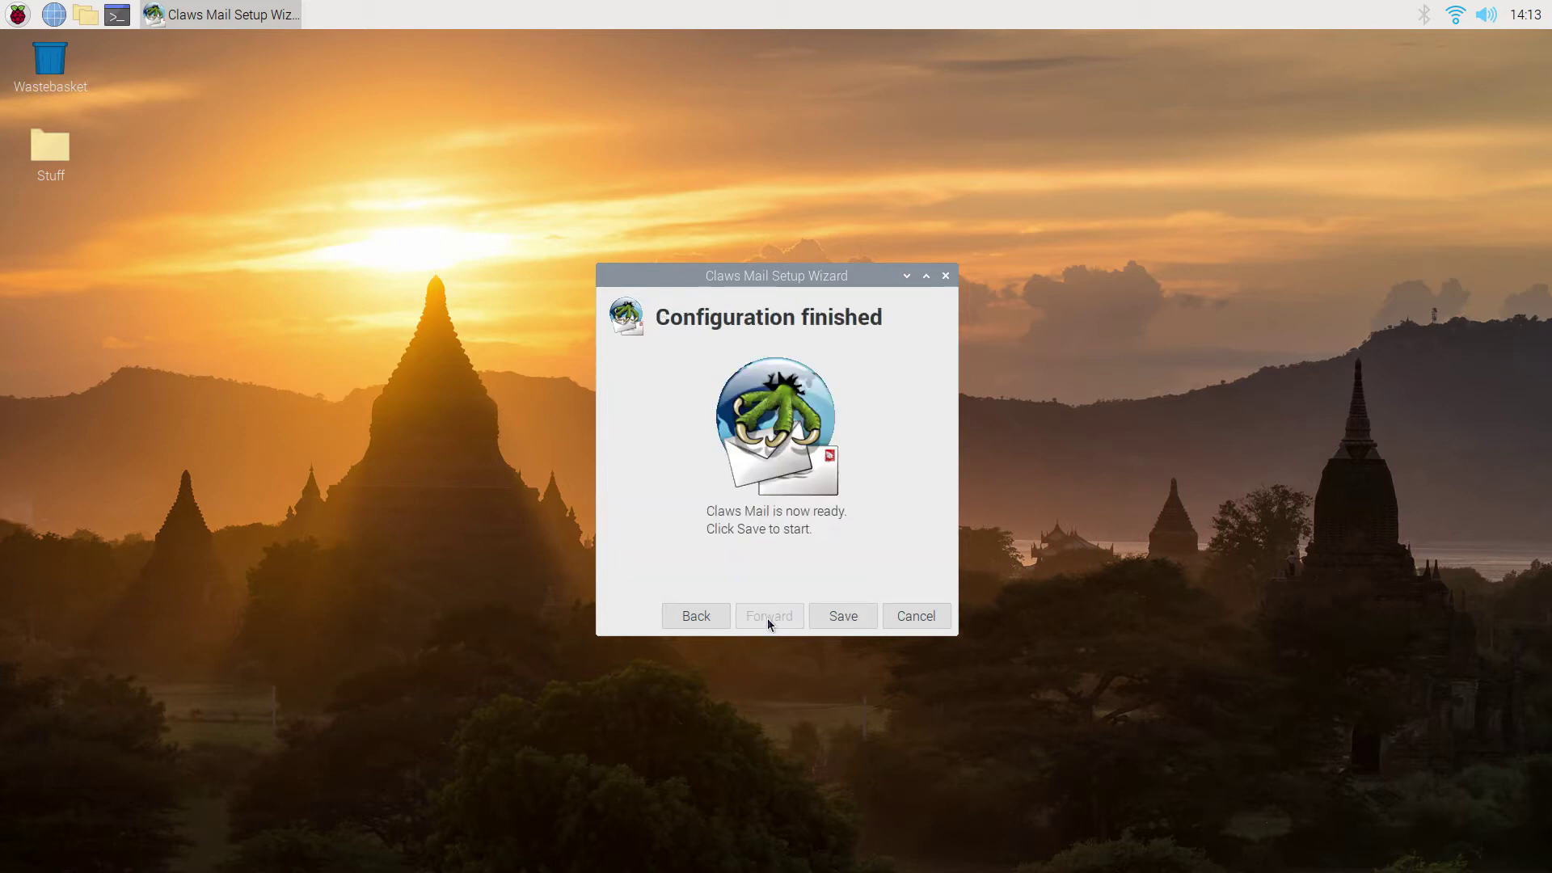
{"action": "left_click", "coordinate": [847, 616]}
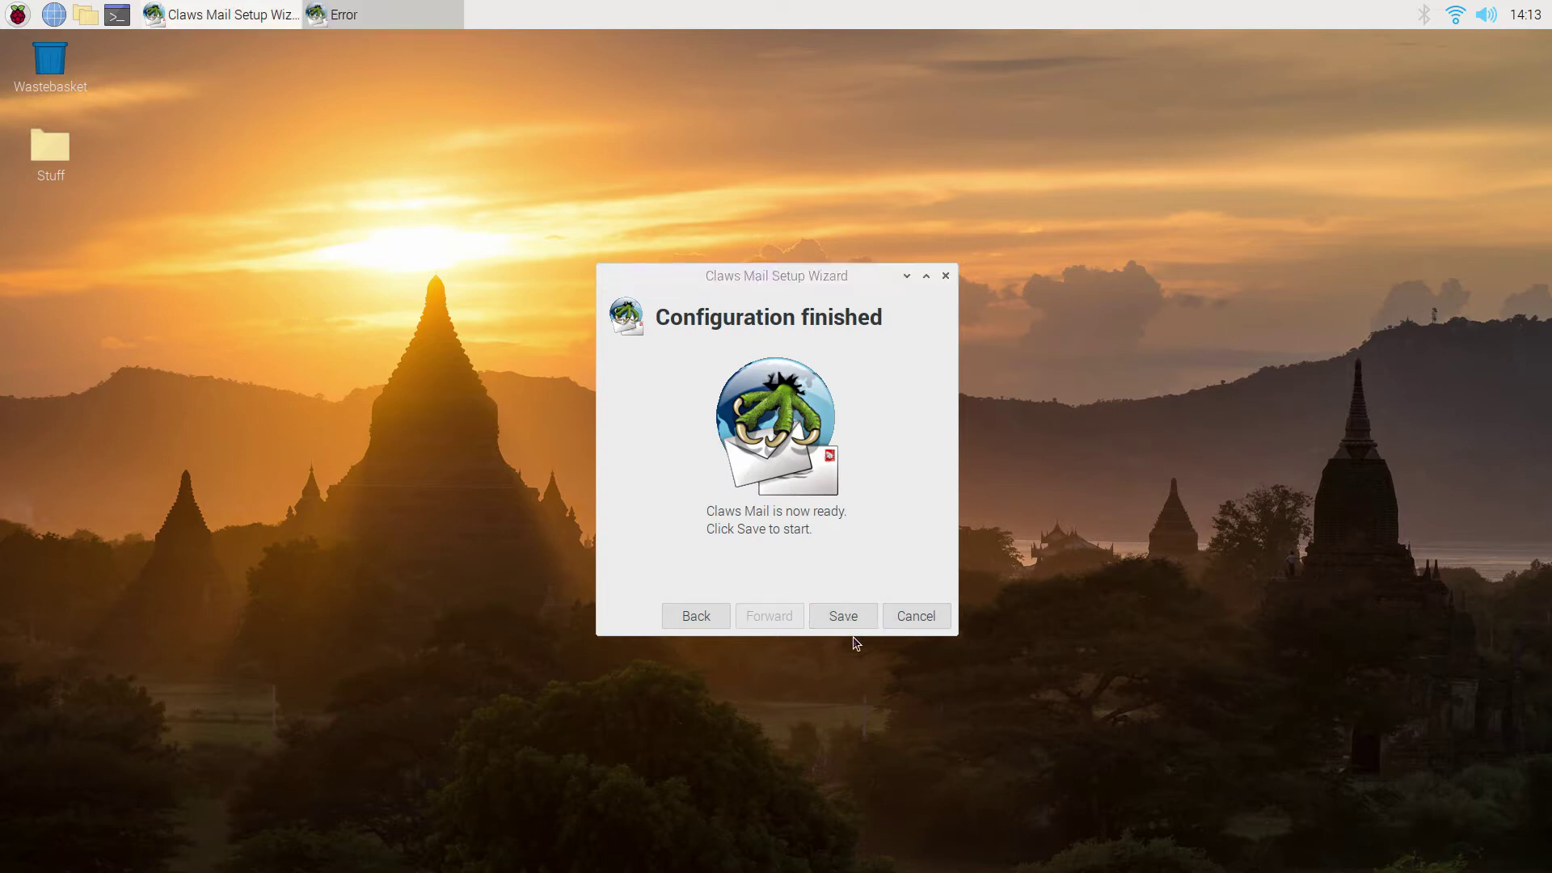
Dismiss the error demanding a name and email address.
{"action": "left_click", "coordinate": [853, 618]}
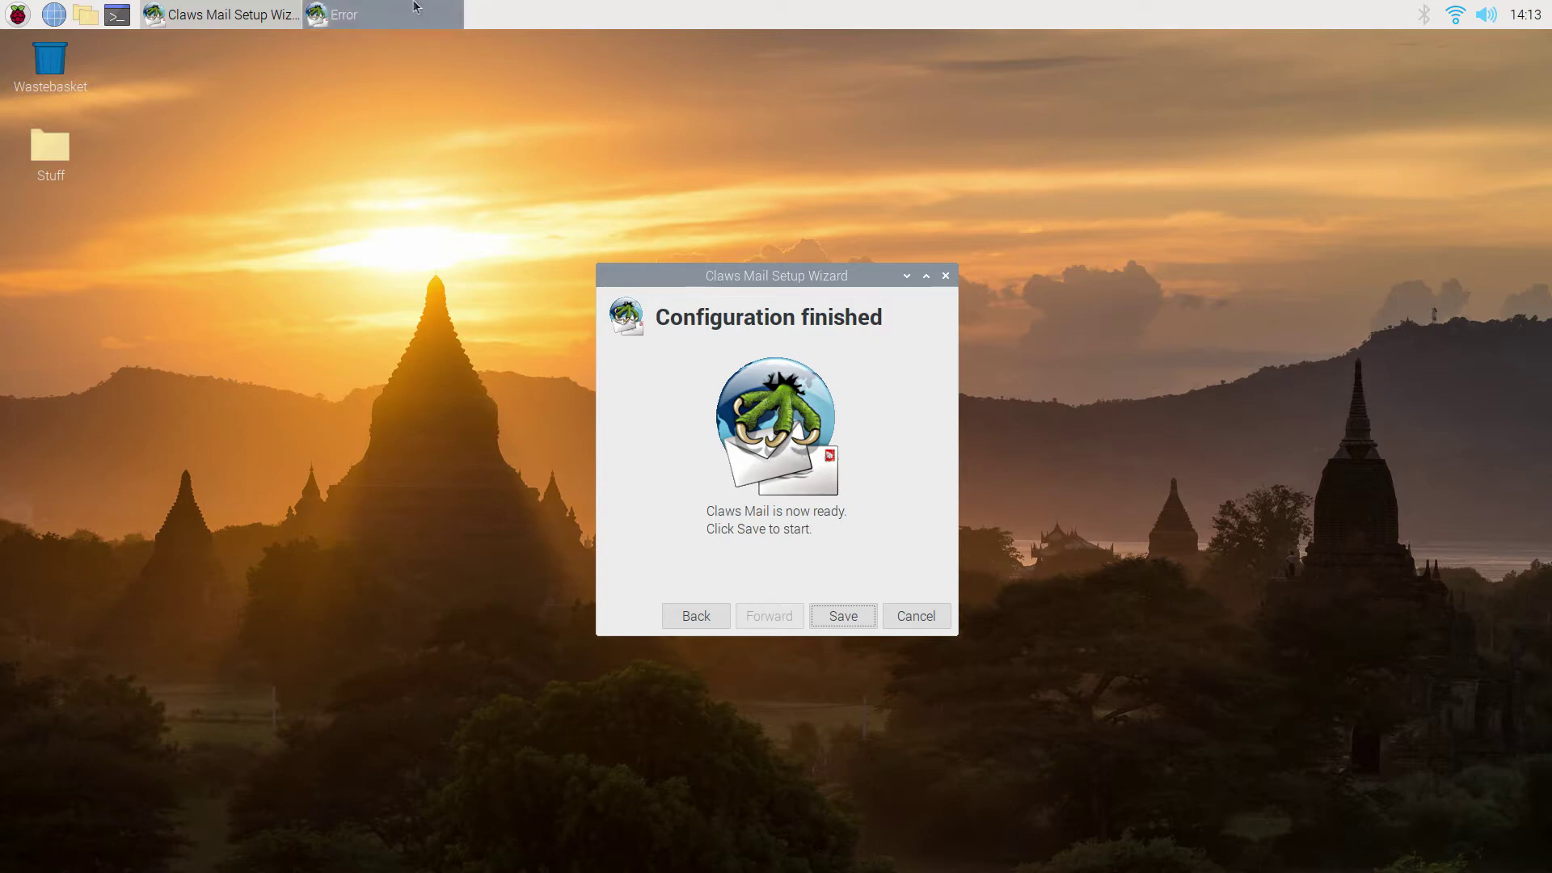
{"action": "left_click_drag", "start_coordinate": [786, 284], "coordinate": [406, 287]}
{"action": "left_click", "coordinate": [901, 495]}
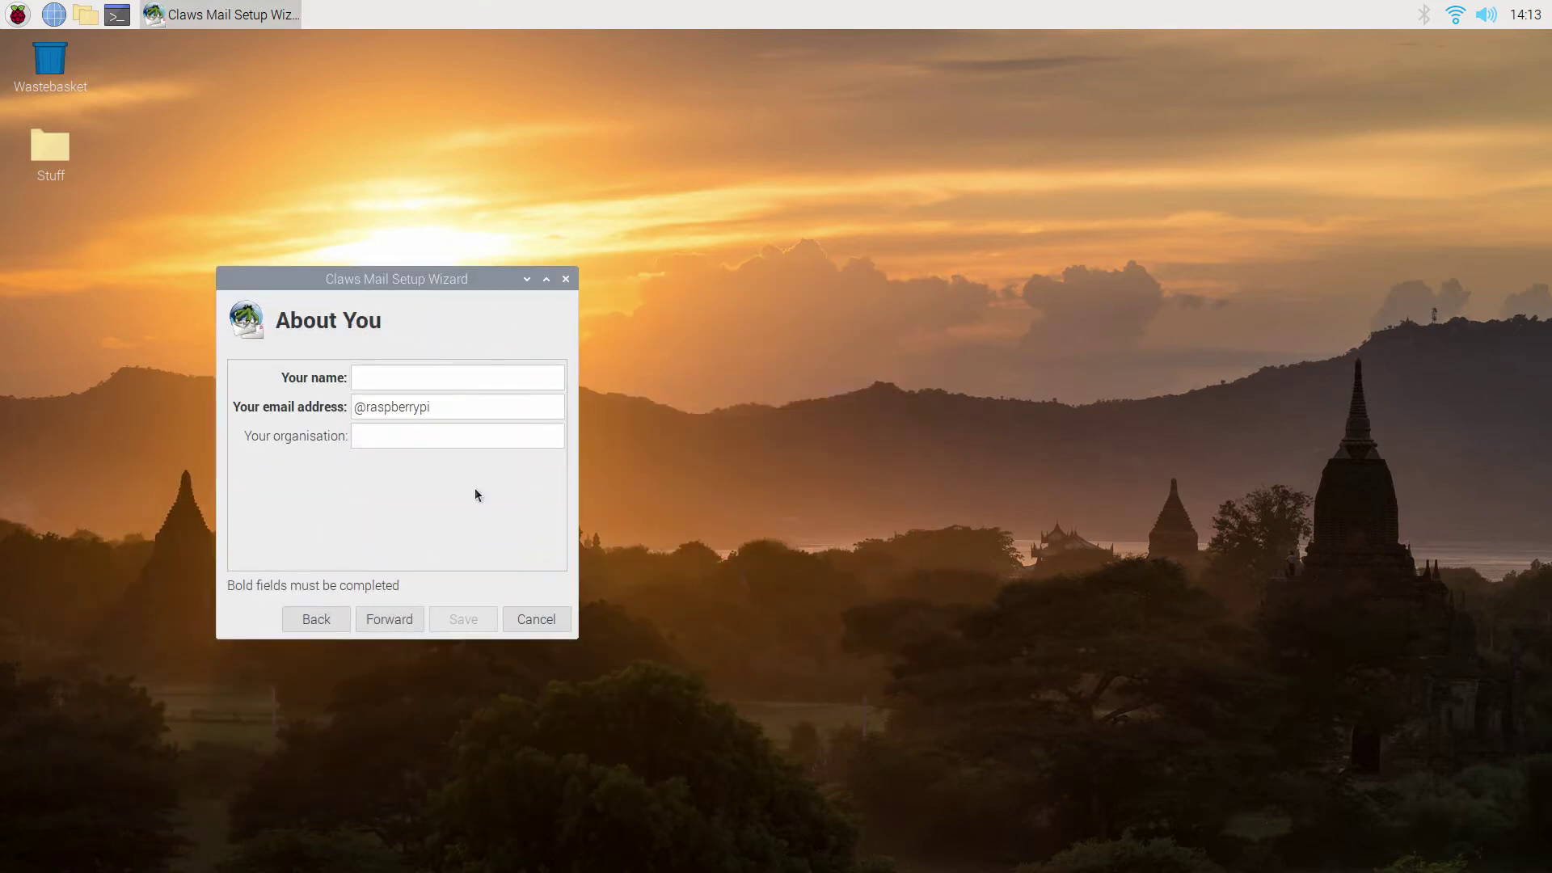
Enter the user's full name and Gmail address on About You, then advance the wizard.
{"action": "left_click_drag", "start_coordinate": [438, 279], "coordinate": [817, 238]}
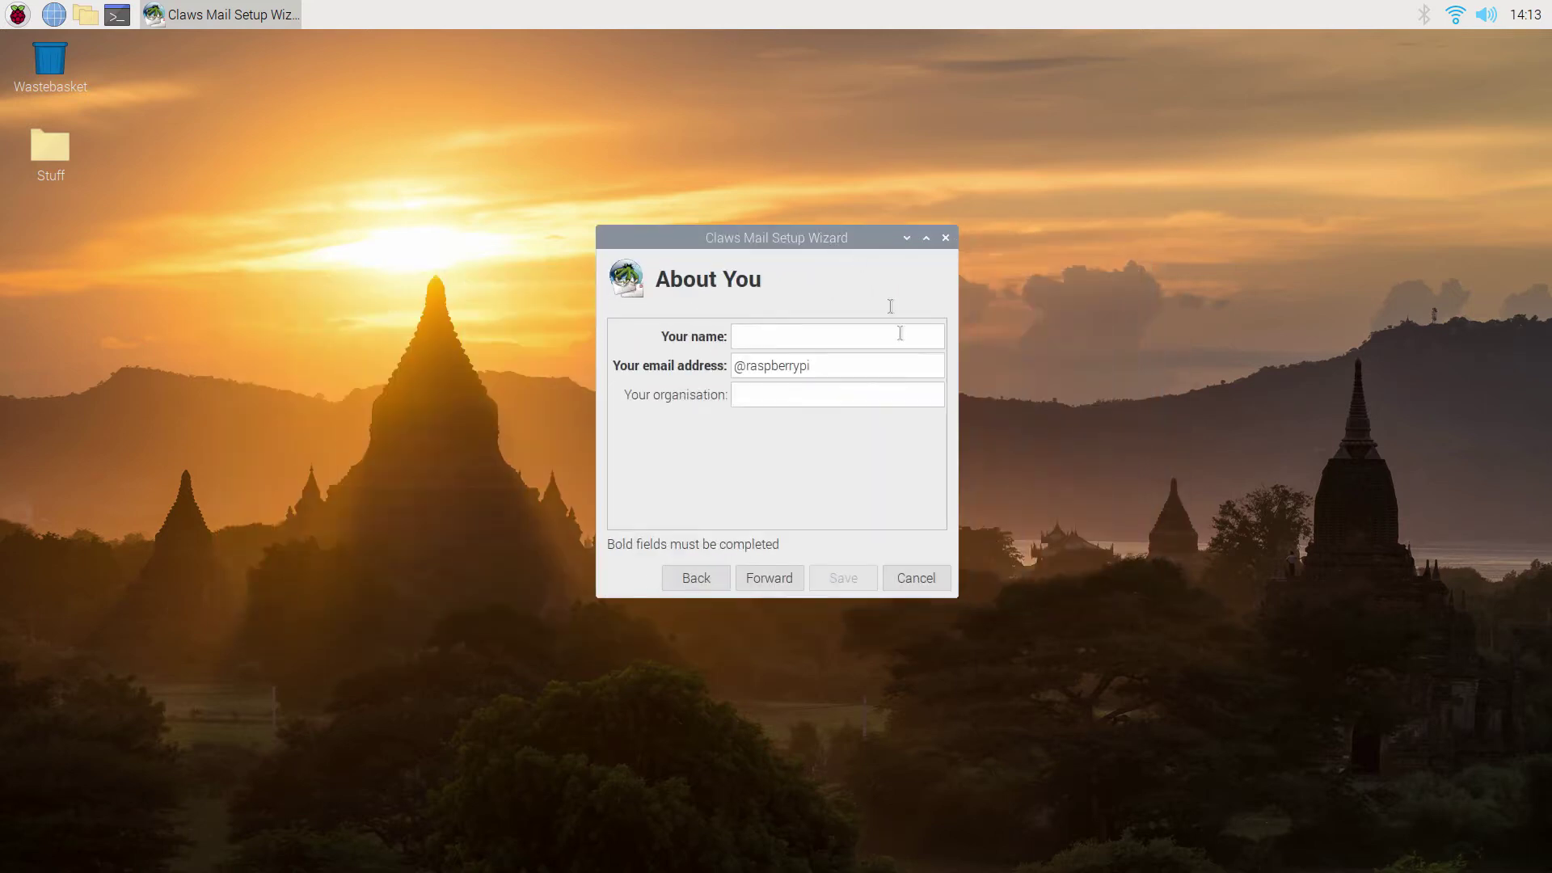
{"action": "left_click", "coordinate": [826, 340]}
{"action": "key", "text": "Tab"}
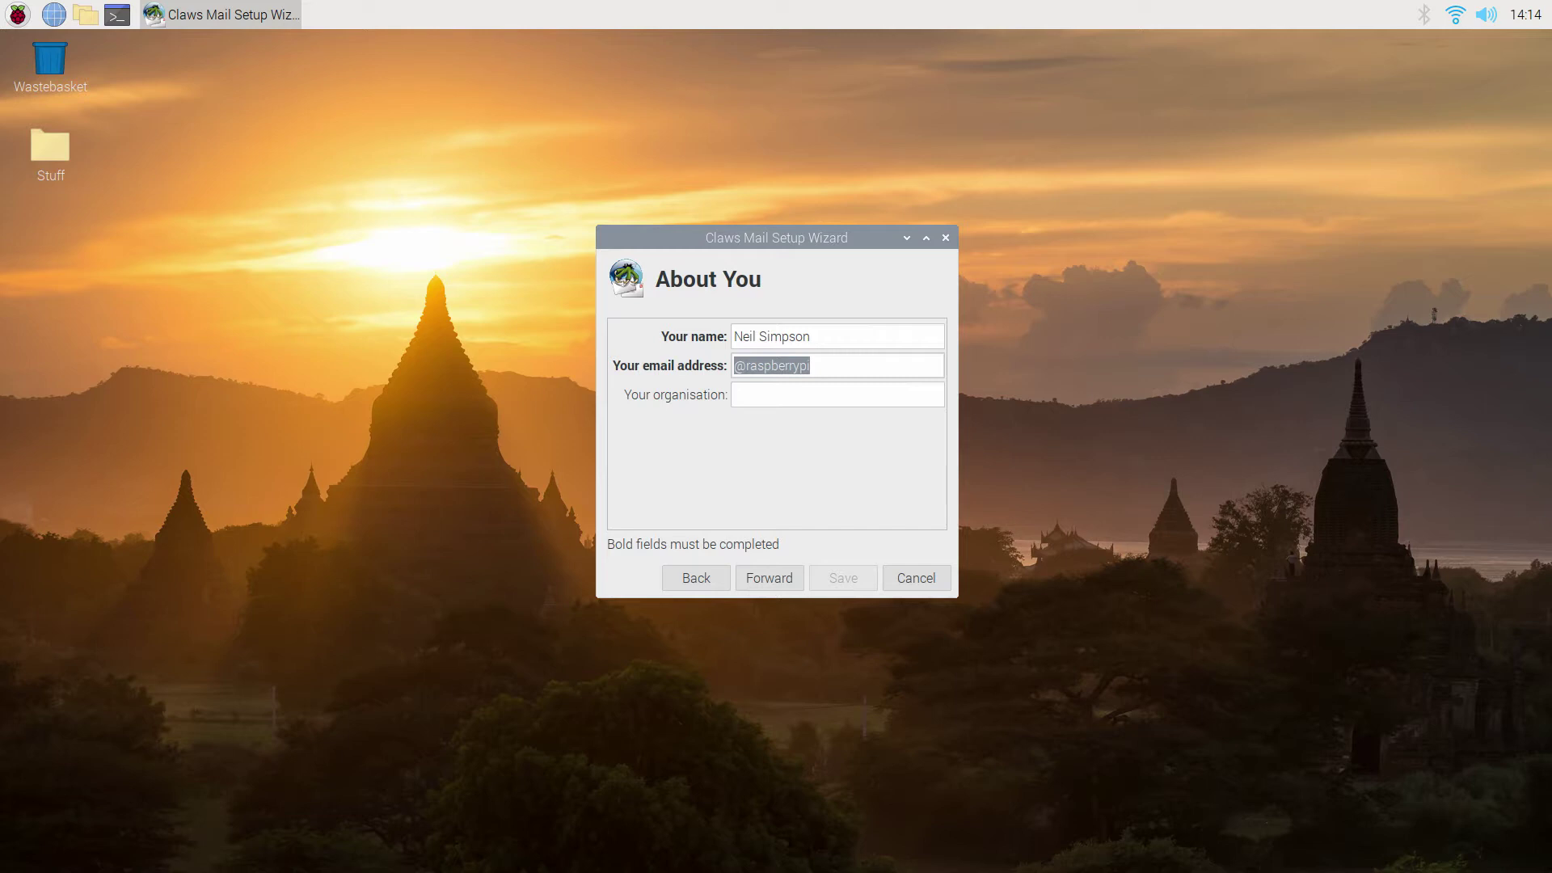
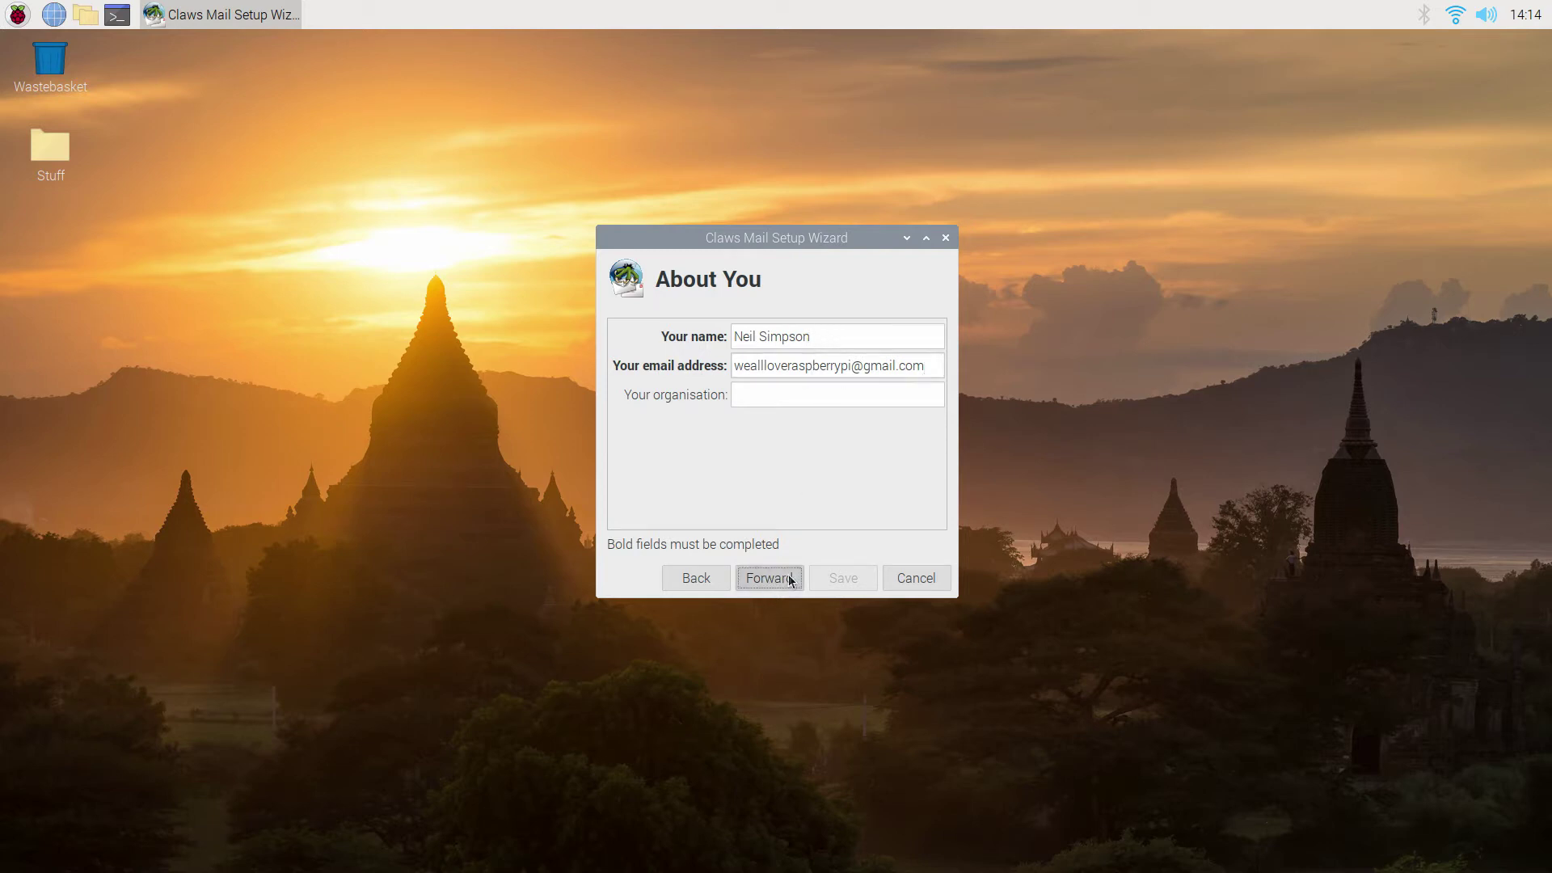
{"action": "left_click", "coordinate": [791, 581]}
{"action": "left_click", "coordinate": [792, 581]}
{"action": "left_click", "coordinate": [792, 580]}
Finish the wizard, delete its POP account, and start creating a new account.
{"action": "left_click", "coordinate": [844, 578]}
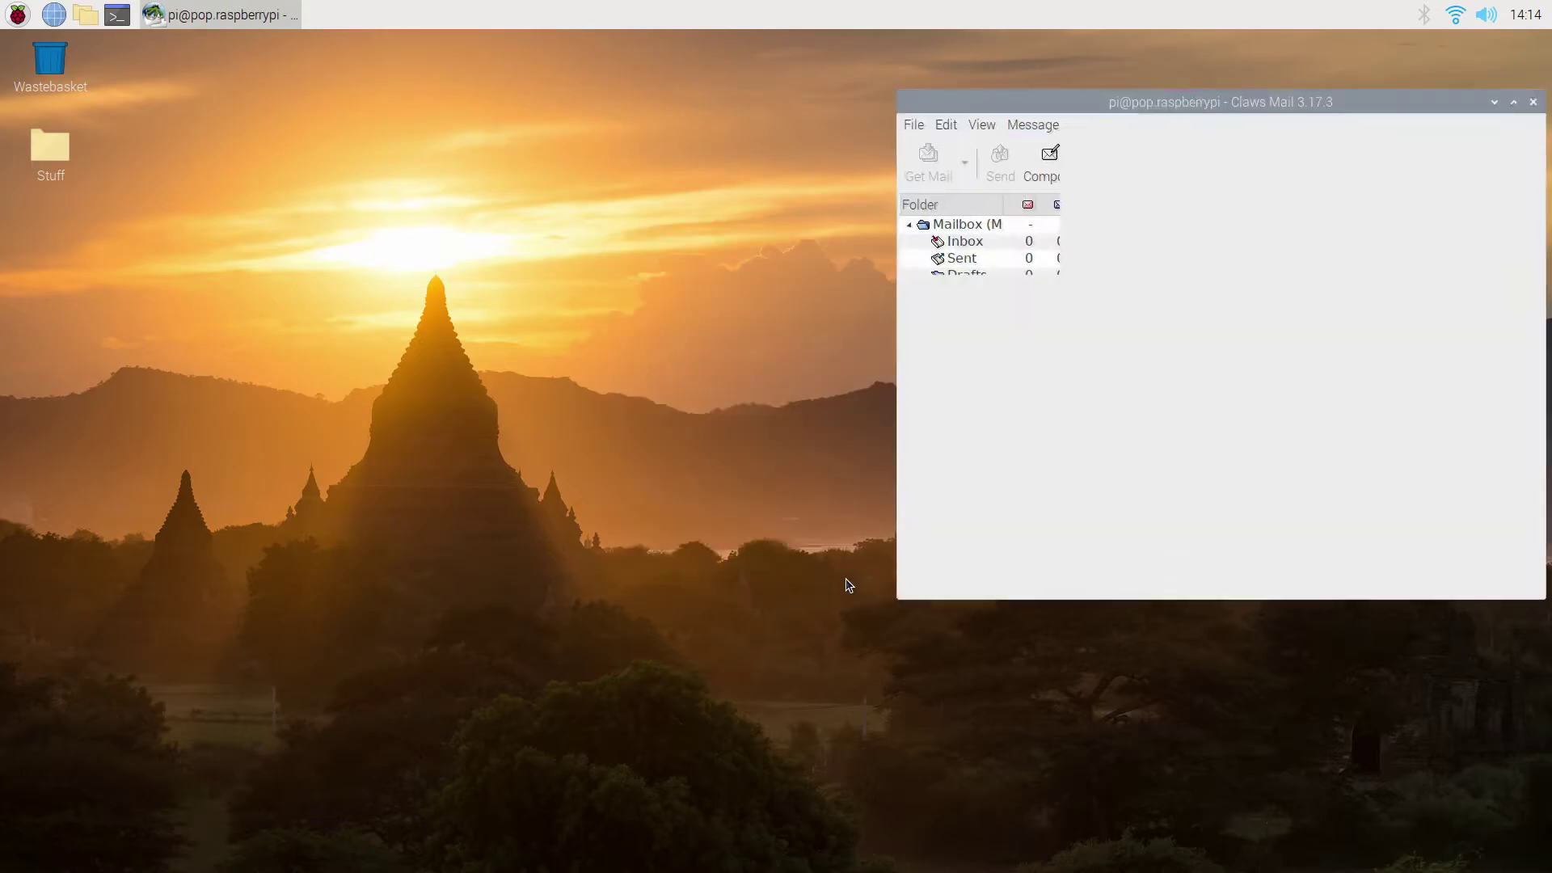
{"action": "left_click", "coordinate": [252, 65]}
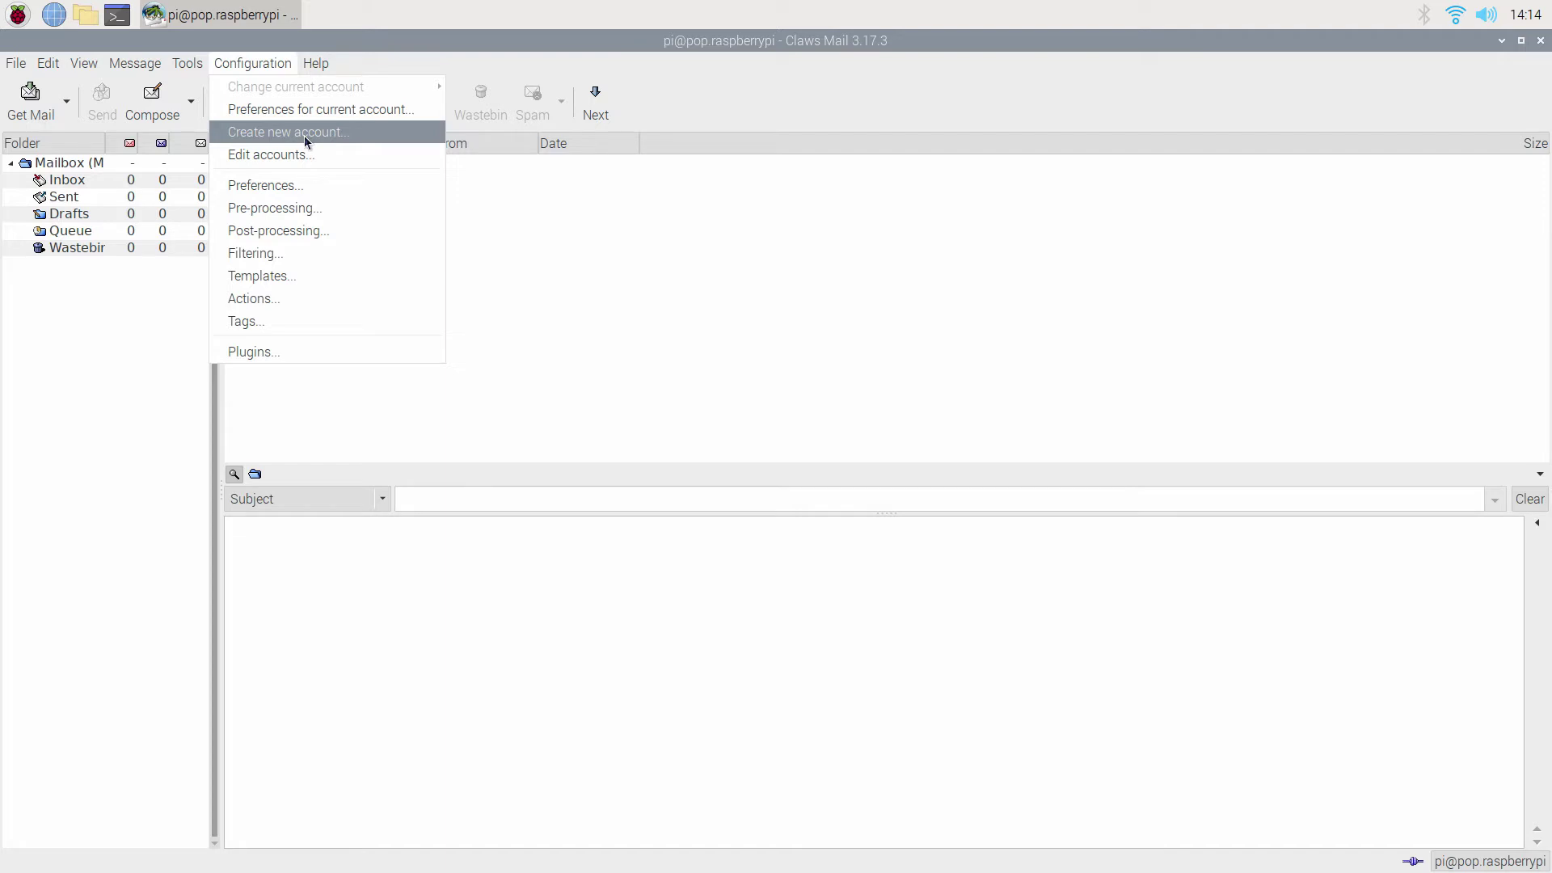
{"action": "left_click", "coordinate": [289, 155]}
{"action": "left_click", "coordinate": [380, 202]}
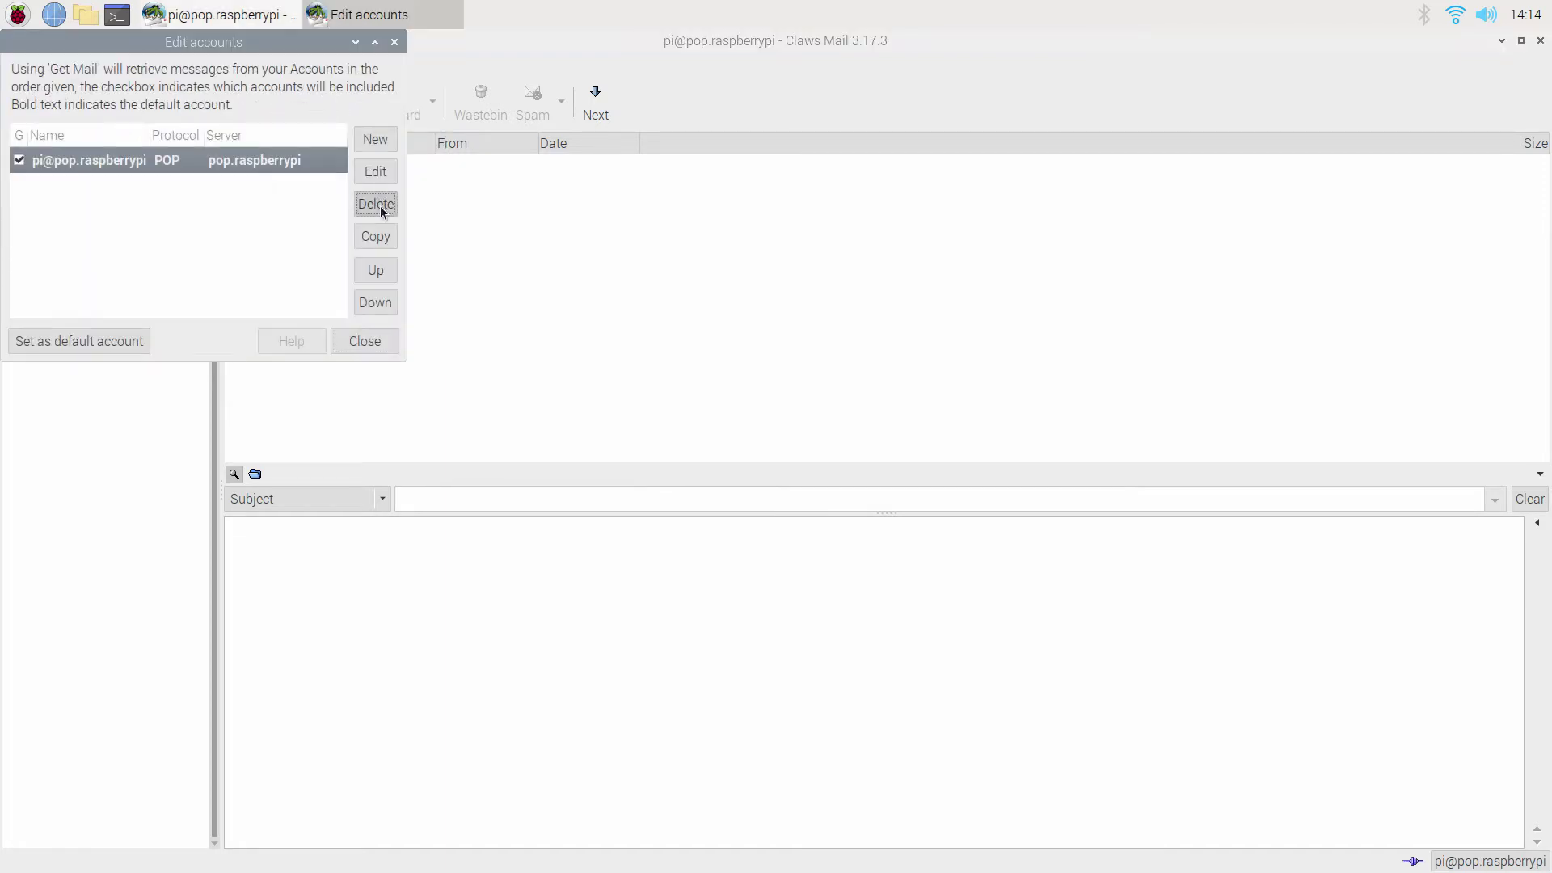
{"action": "left_click", "coordinate": [946, 497]}
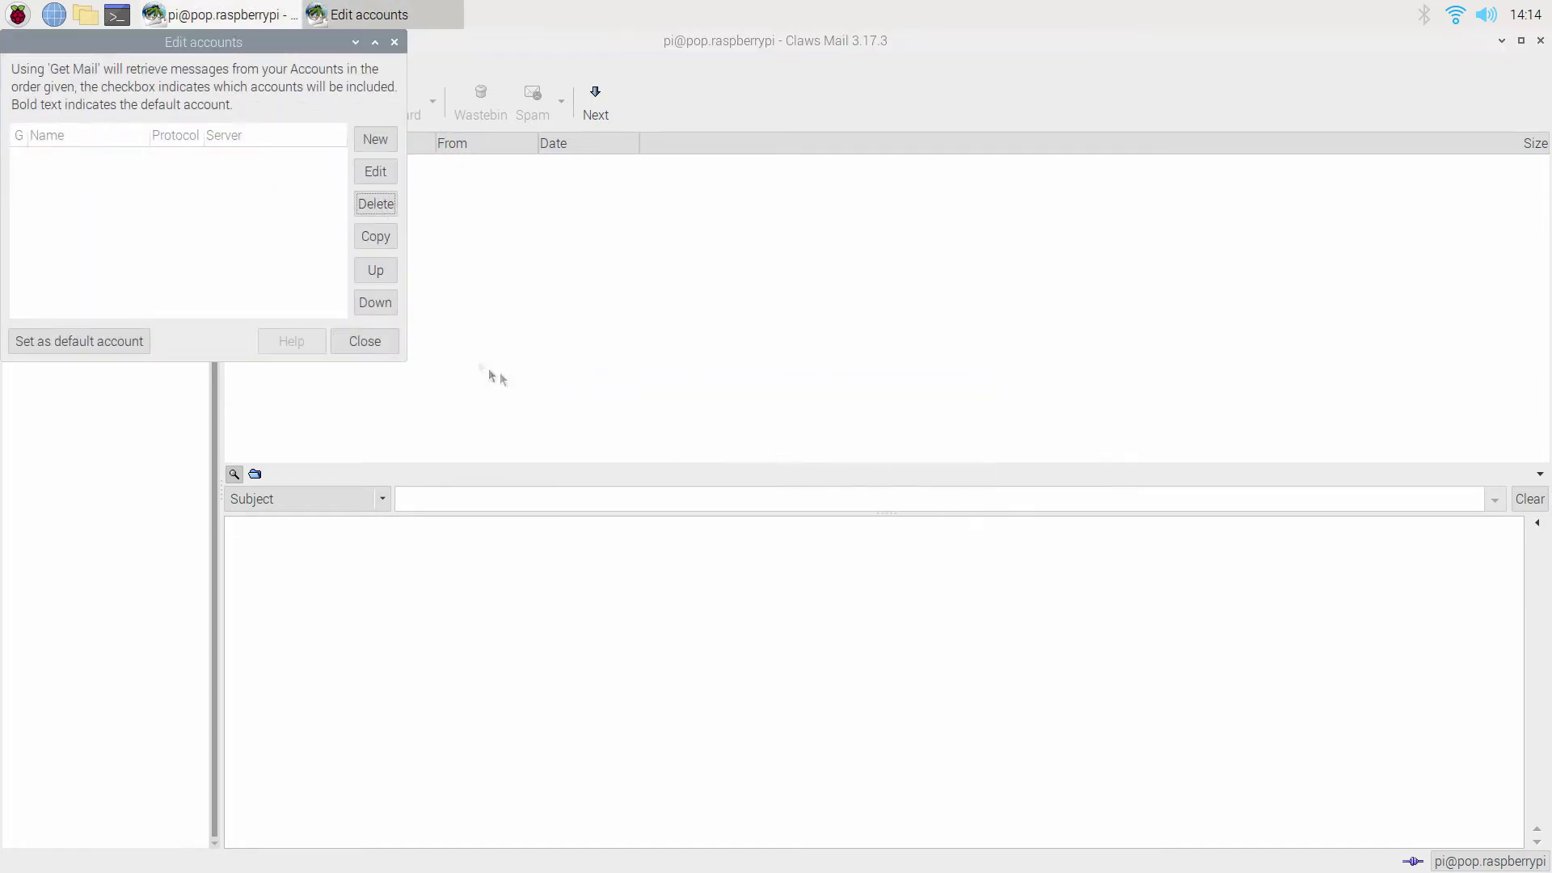
{"action": "left_click", "coordinate": [368, 341]}
{"action": "left_click", "coordinate": [252, 63]}
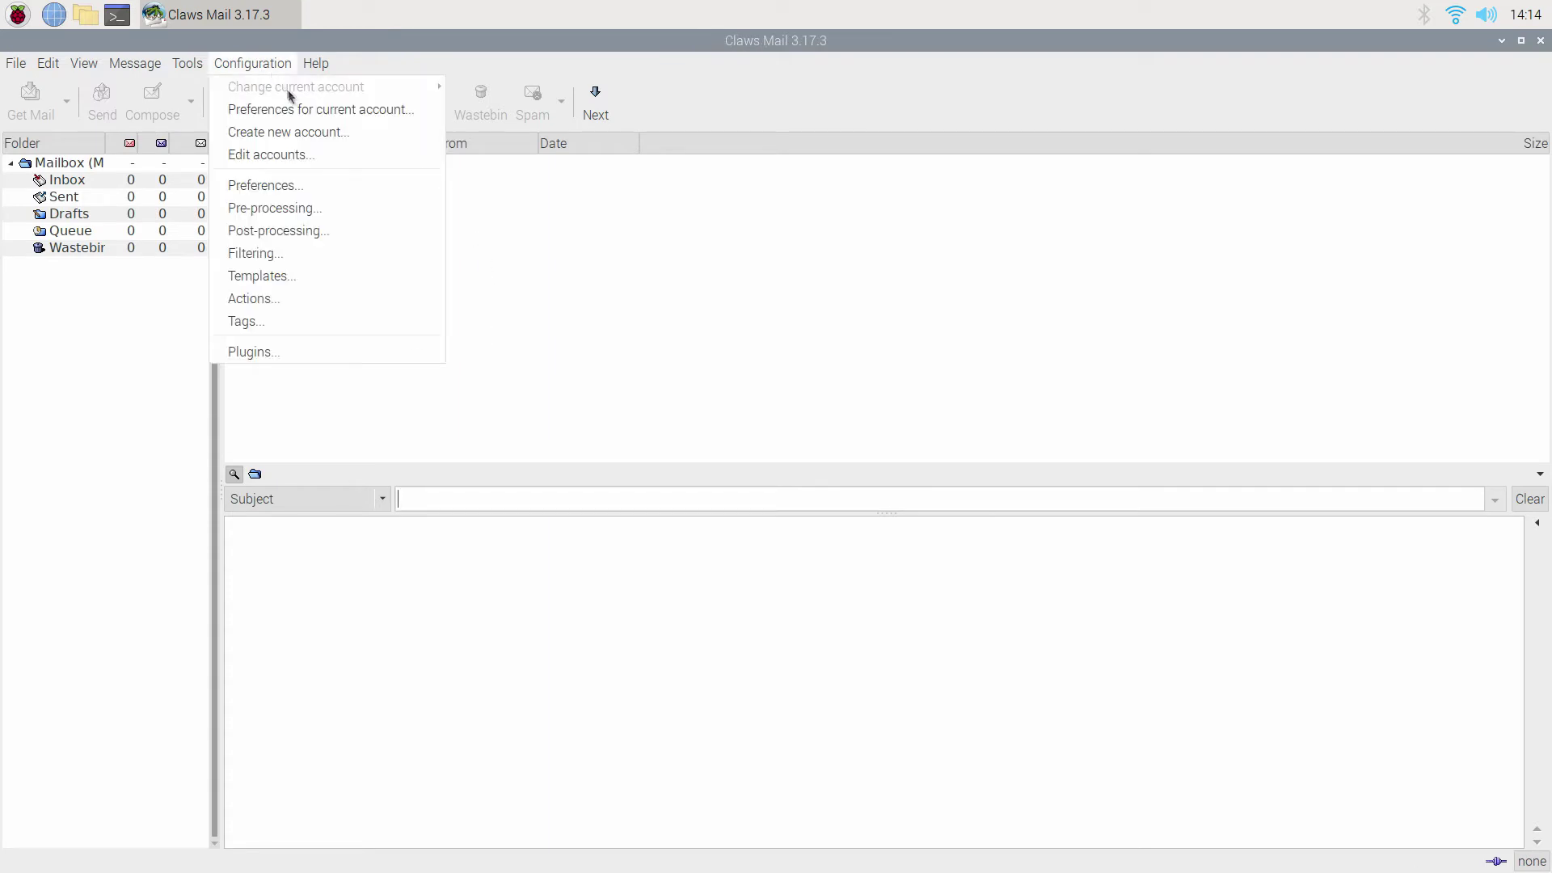
{"action": "left_click", "coordinate": [303, 132]}
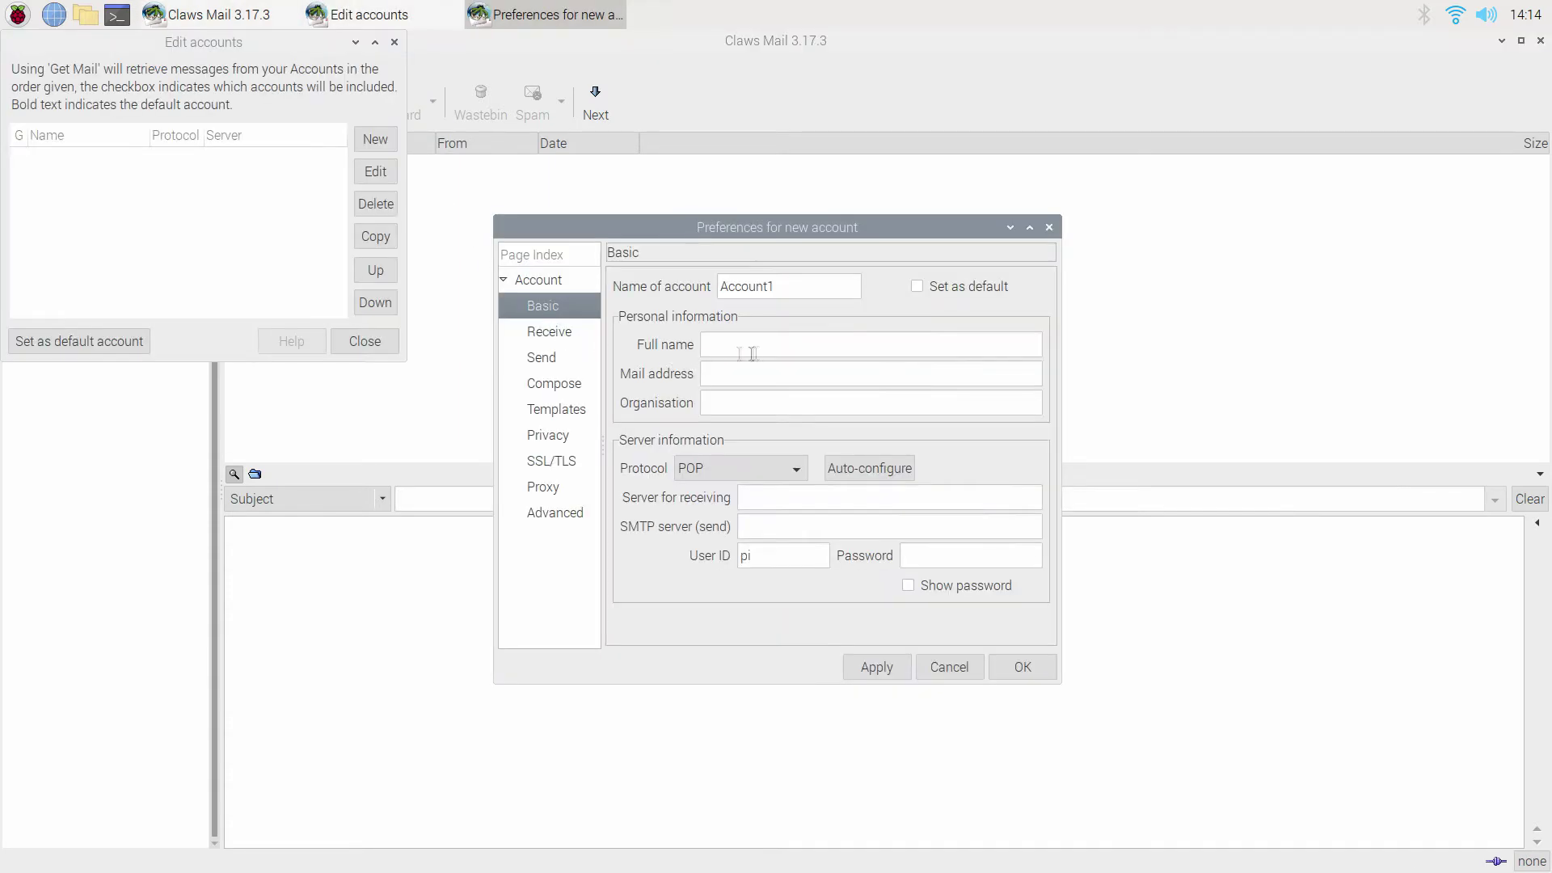
Make the account default, named 'We Love Raspberry Pi', with the user's full name and Gmail address.
{"action": "left_click", "coordinate": [917, 286]}
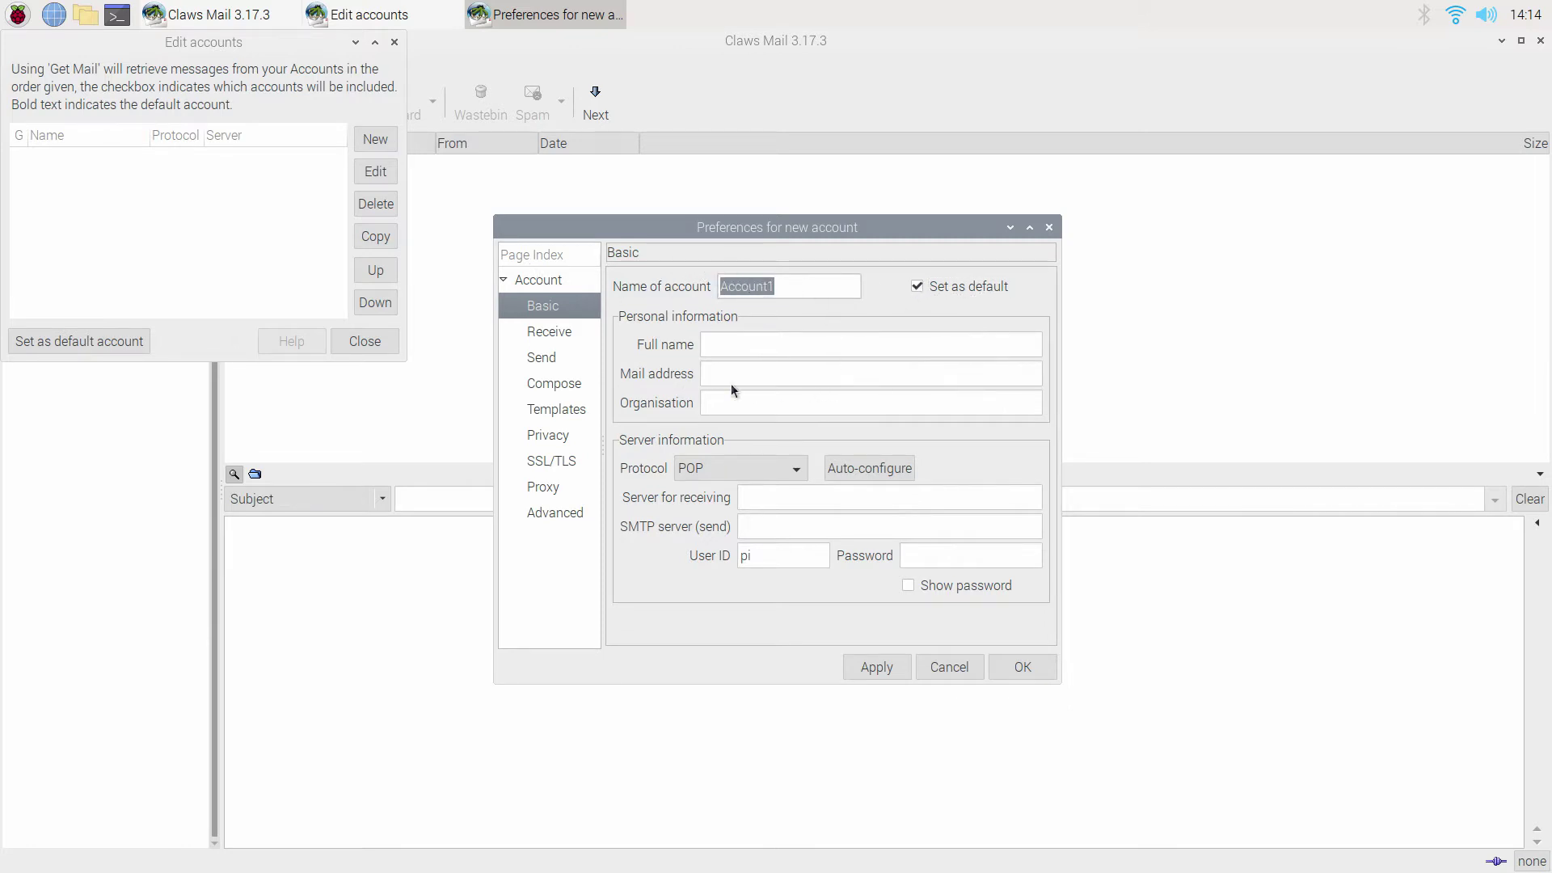
{"action": "type", "text": "We Love Raspberry Pi"}
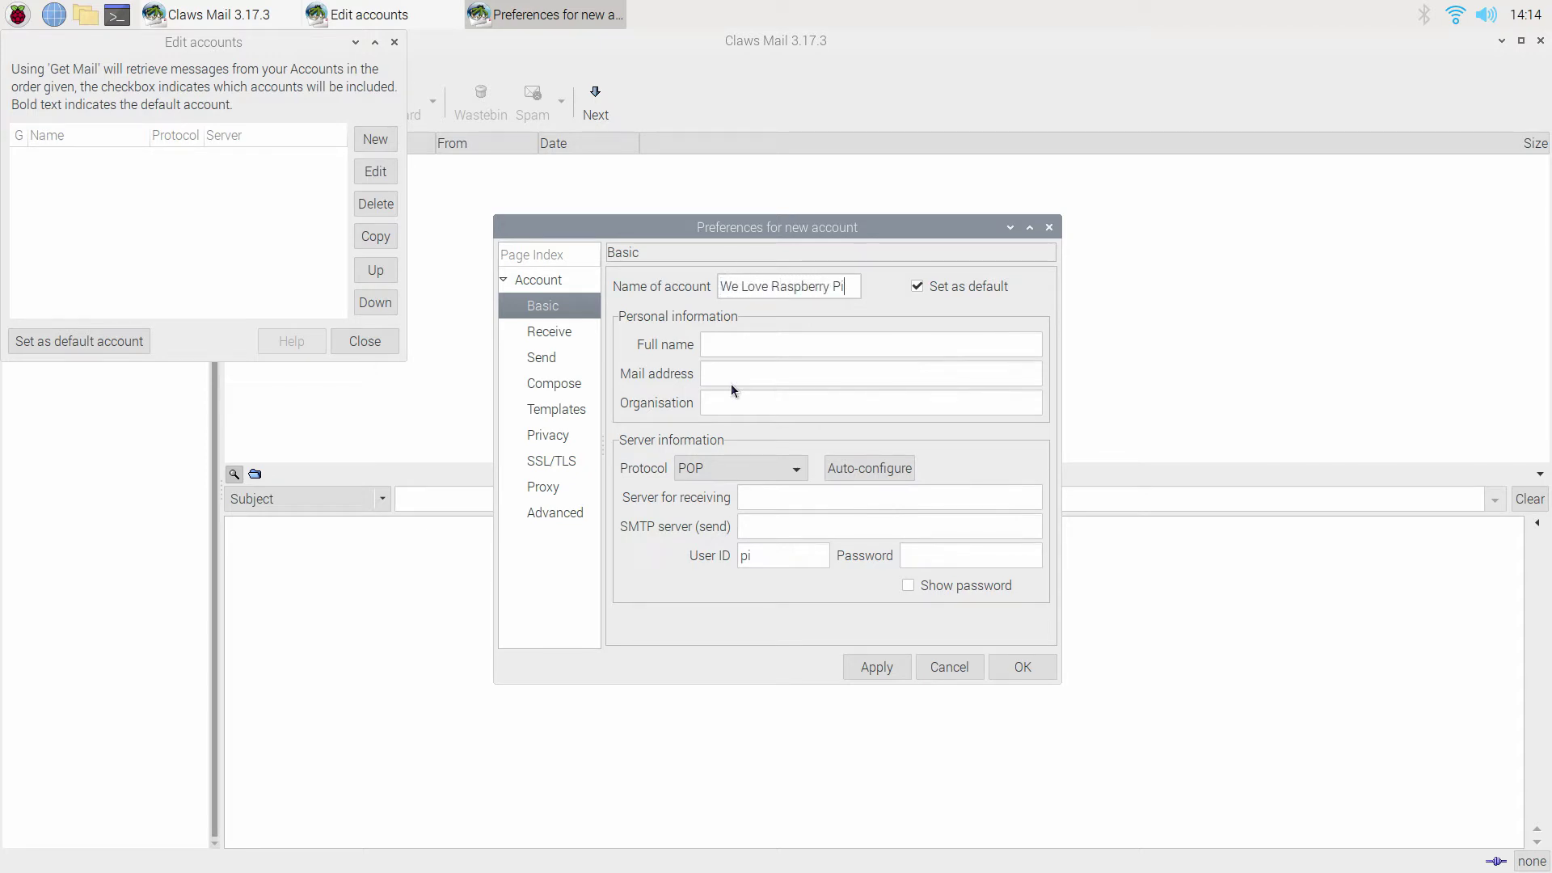
{"action": "left_click", "coordinate": [720, 344]}
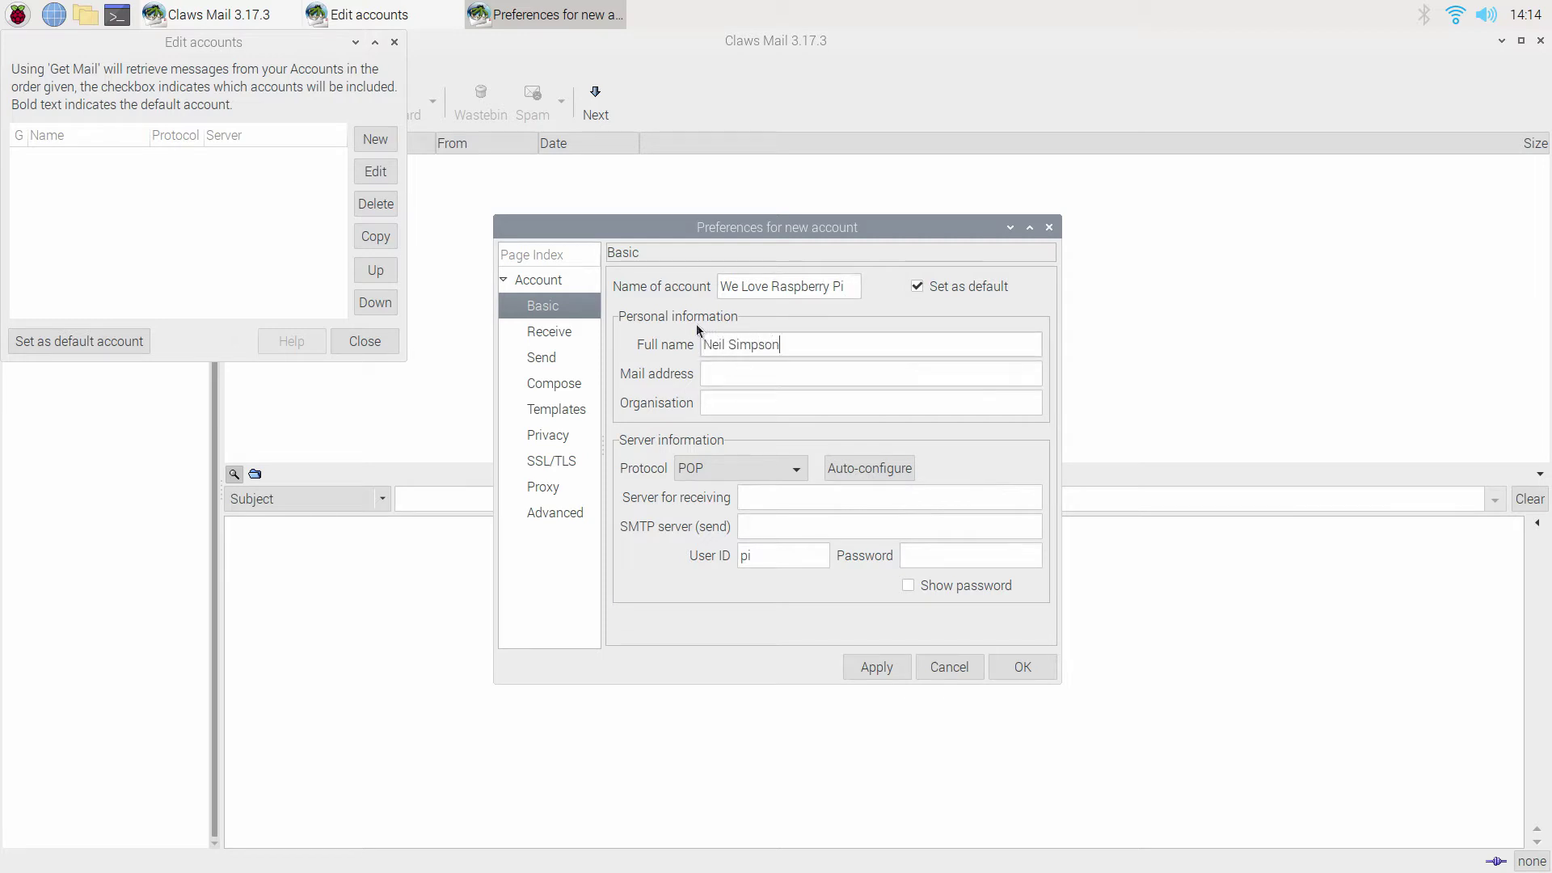
{"action": "key", "text": "Tab"}
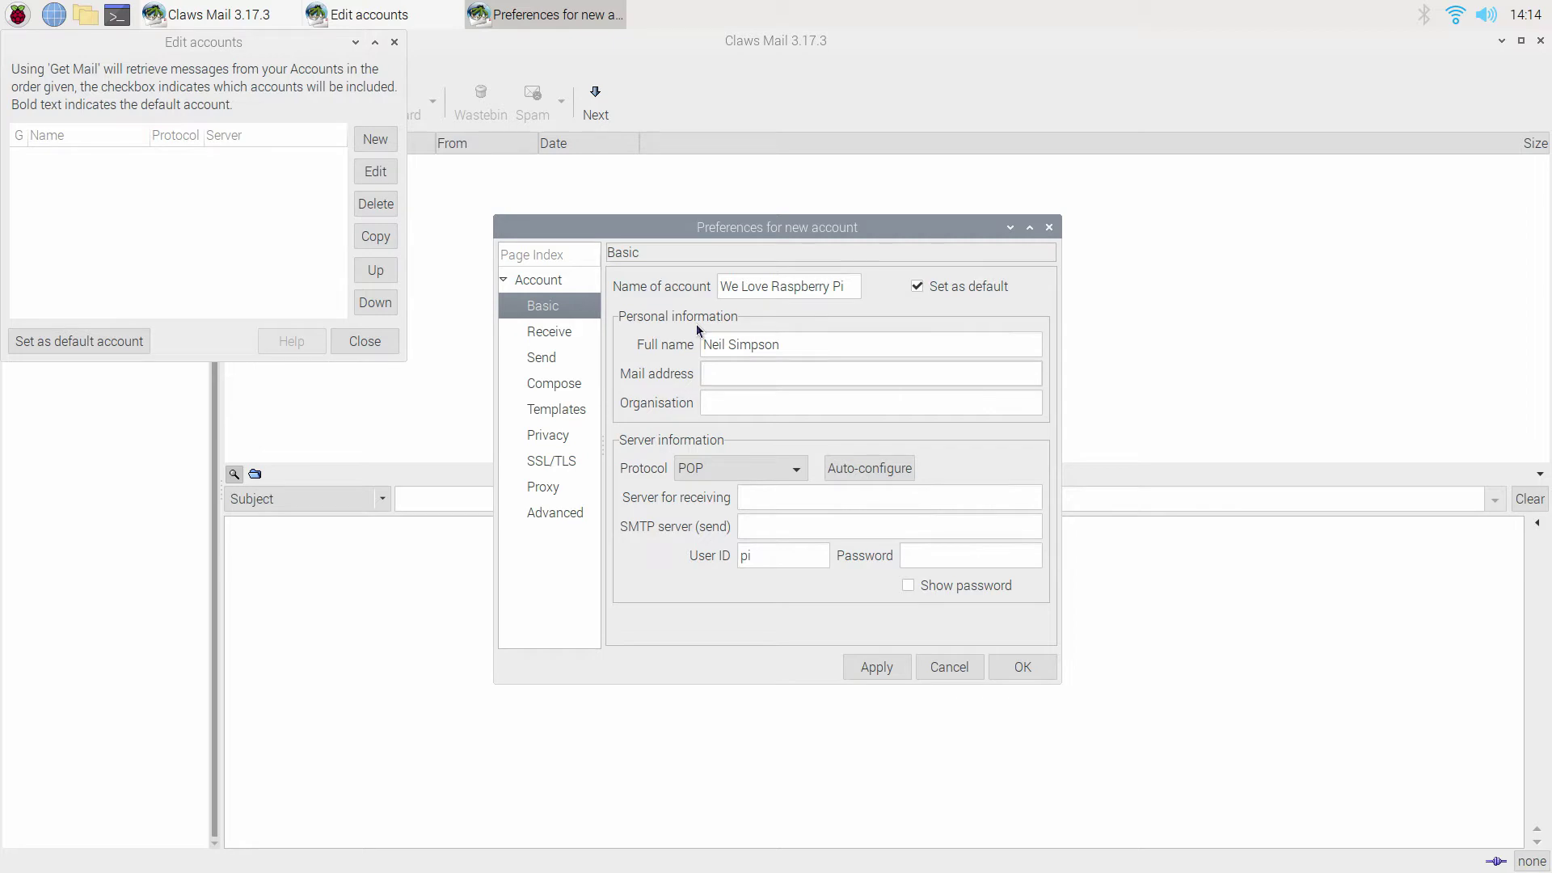
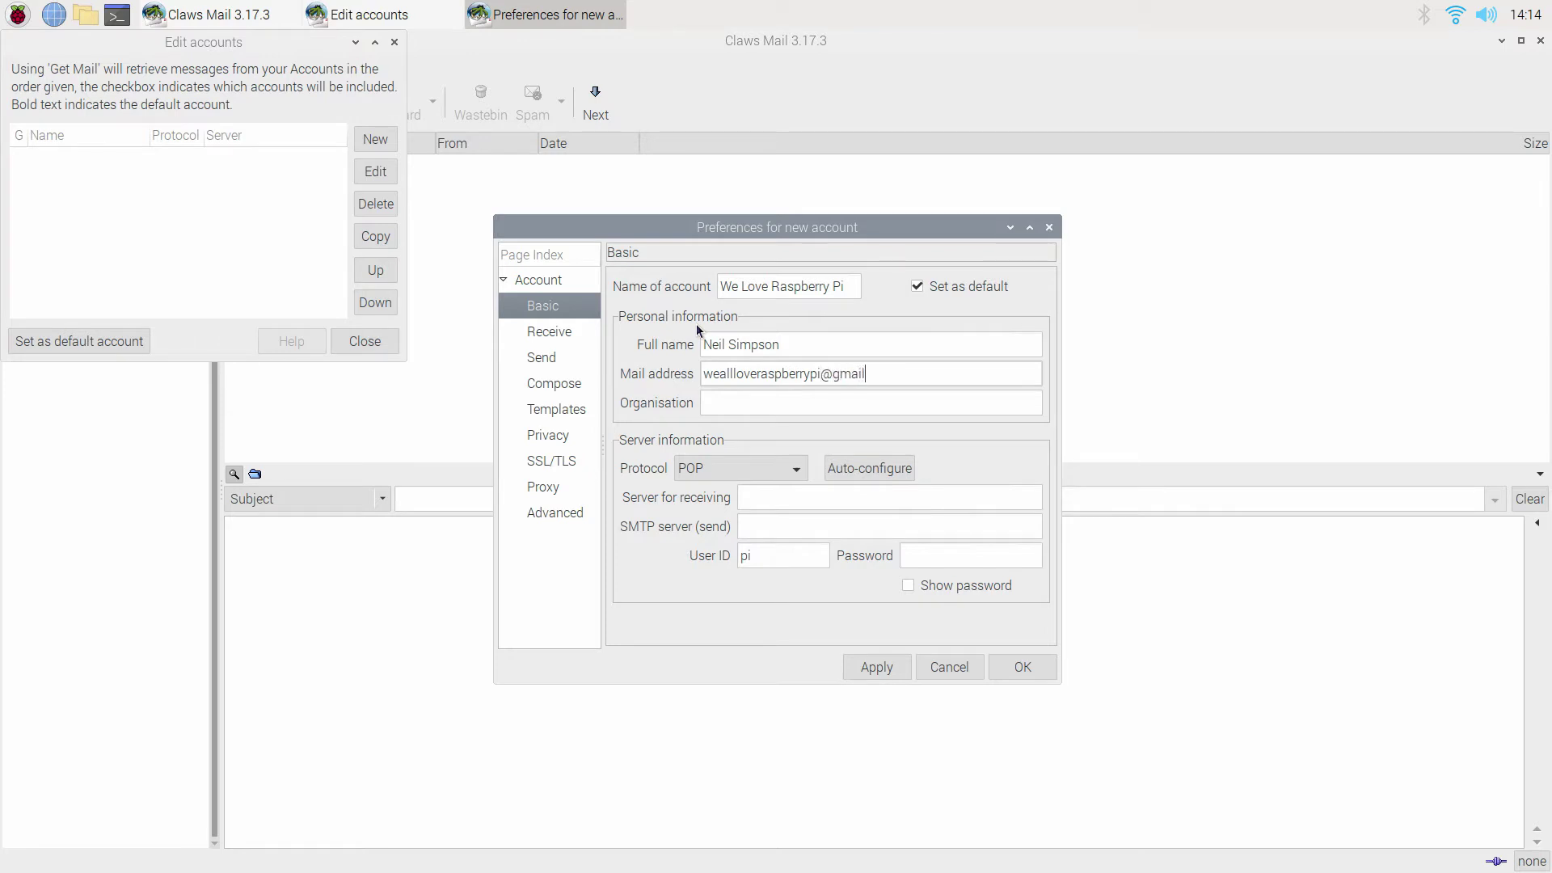
Switch the protocol to IMAP and auto-configure the Gmail servers.
{"action": "left_click", "coordinate": [772, 478]}
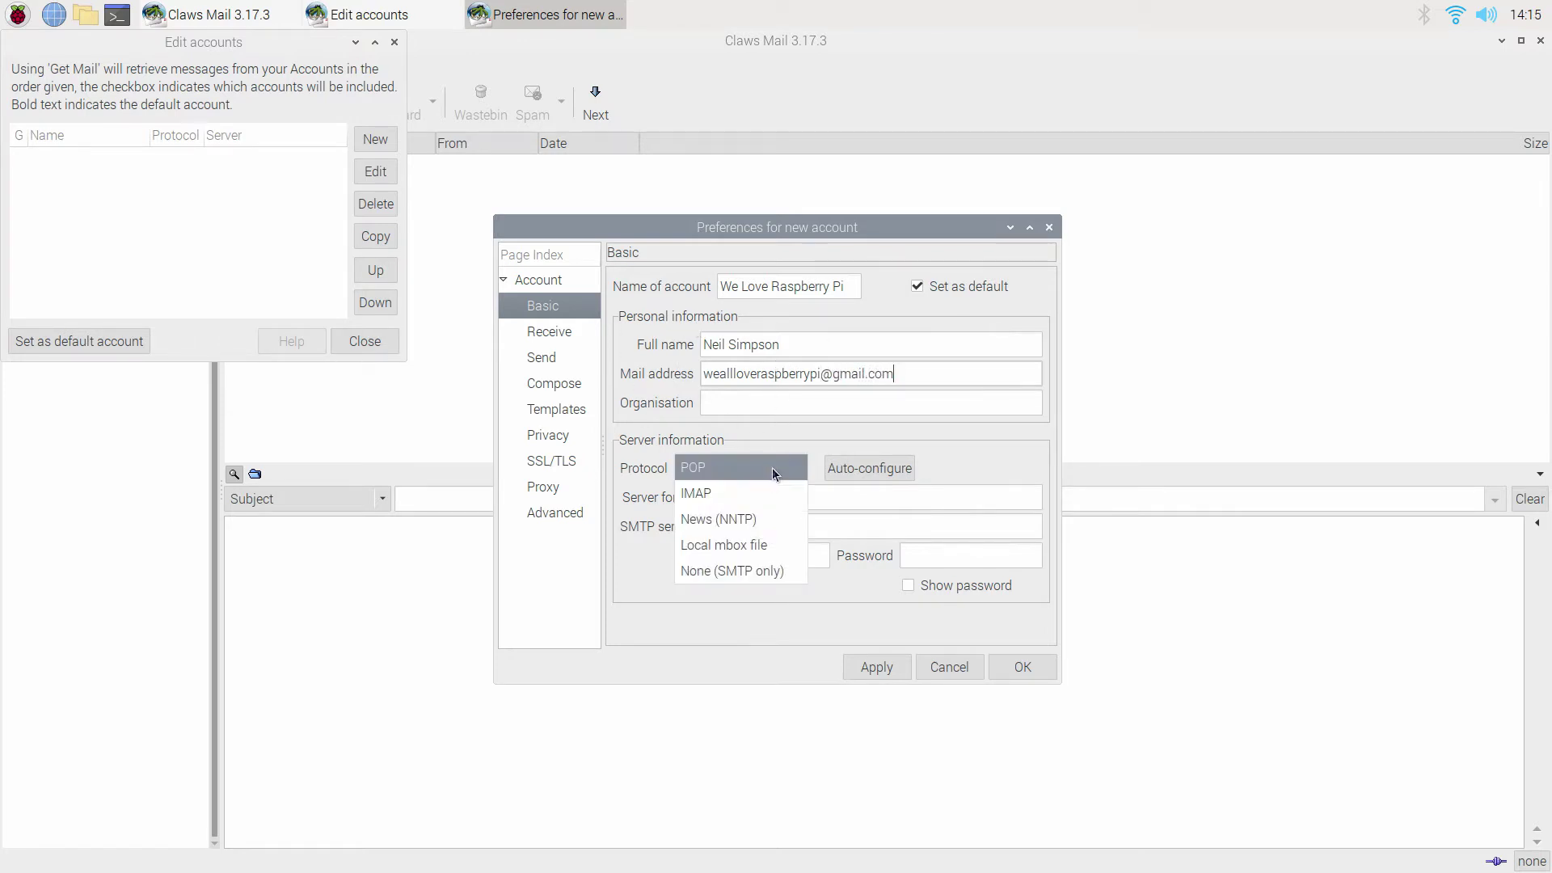
{"action": "left_click", "coordinate": [770, 504]}
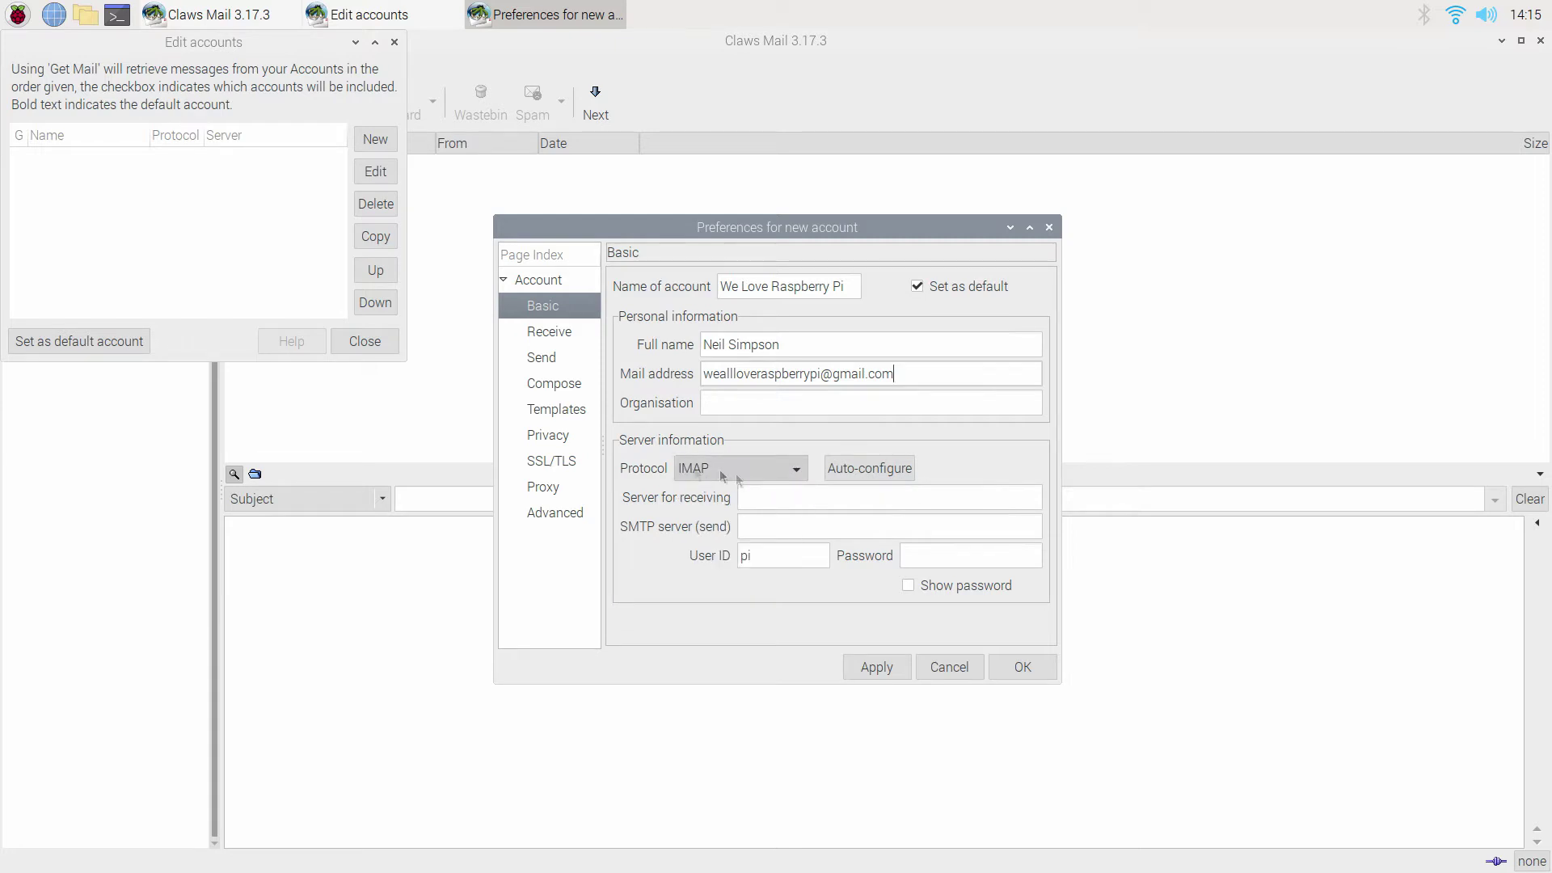
{"action": "left_click", "coordinate": [880, 472]}
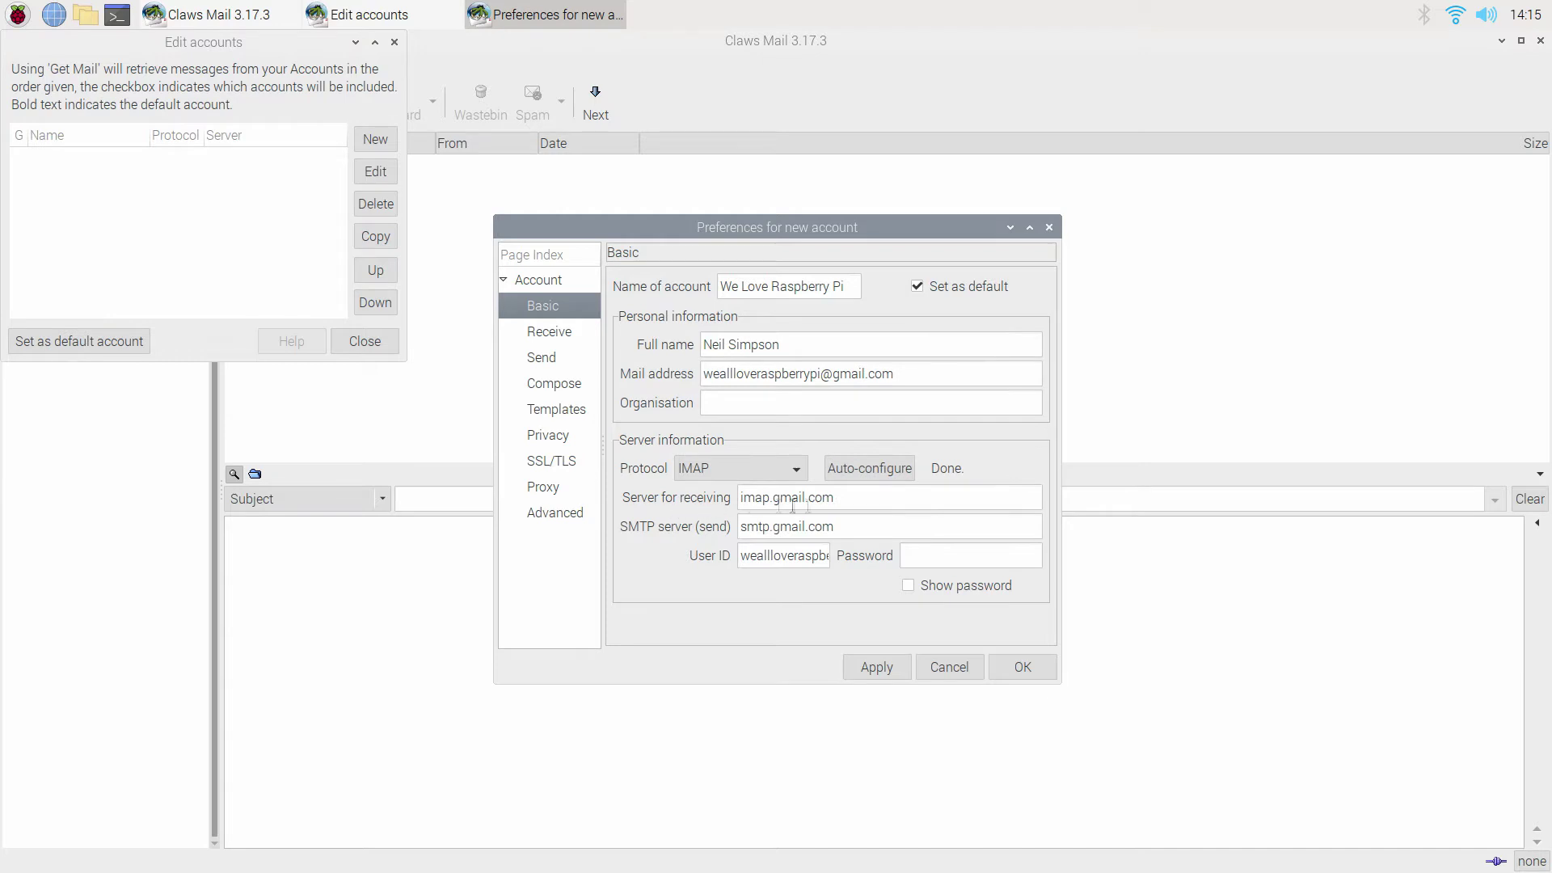
{"action": "left_click", "coordinate": [797, 556]}
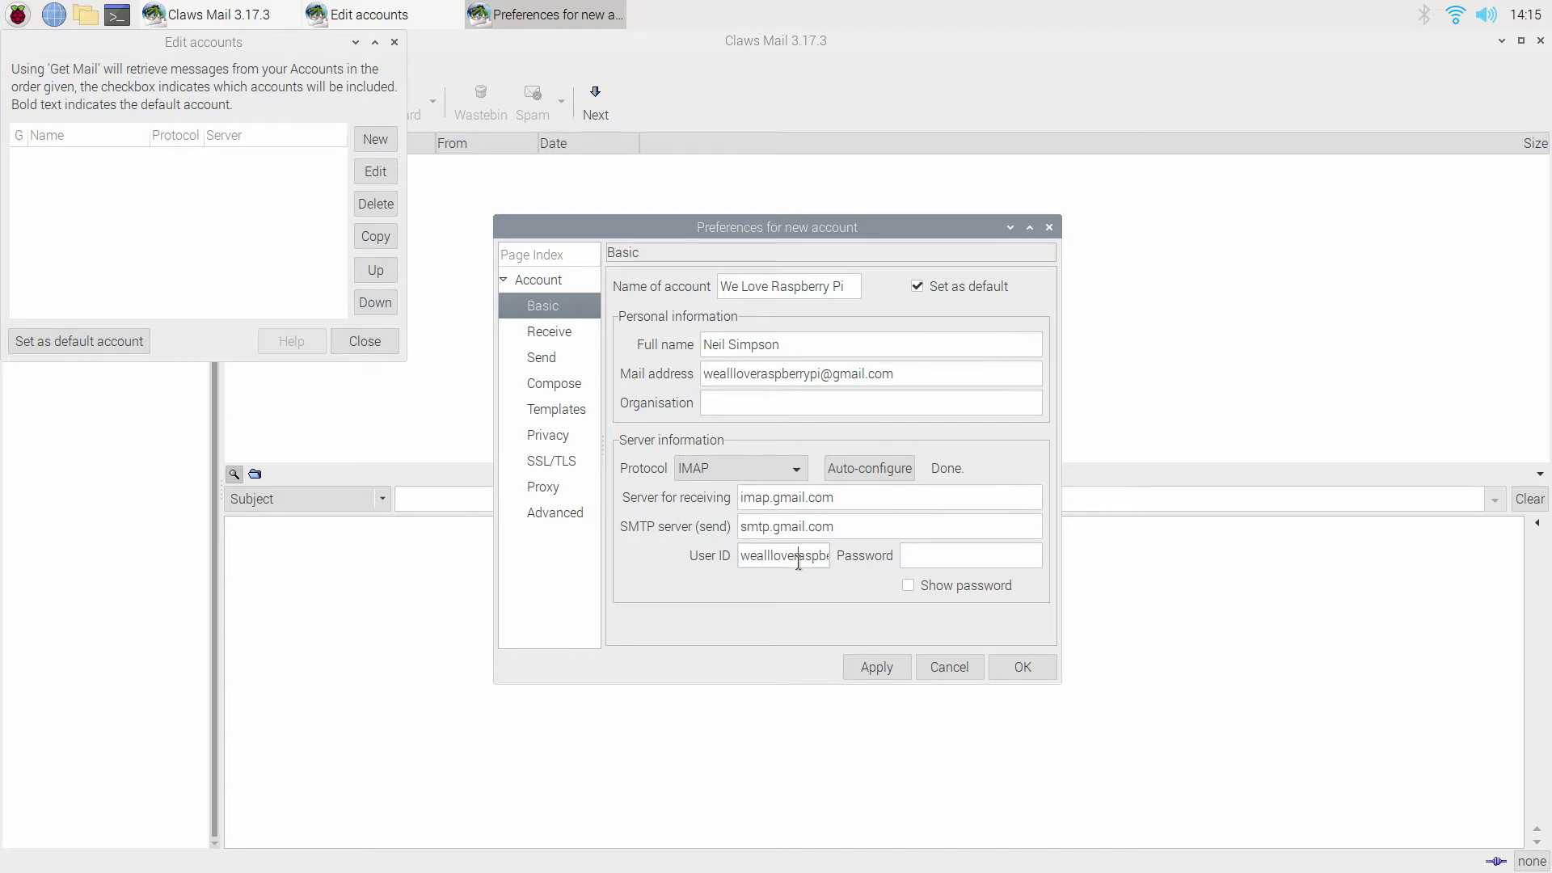
{"action": "left_click", "coordinate": [1032, 557]}
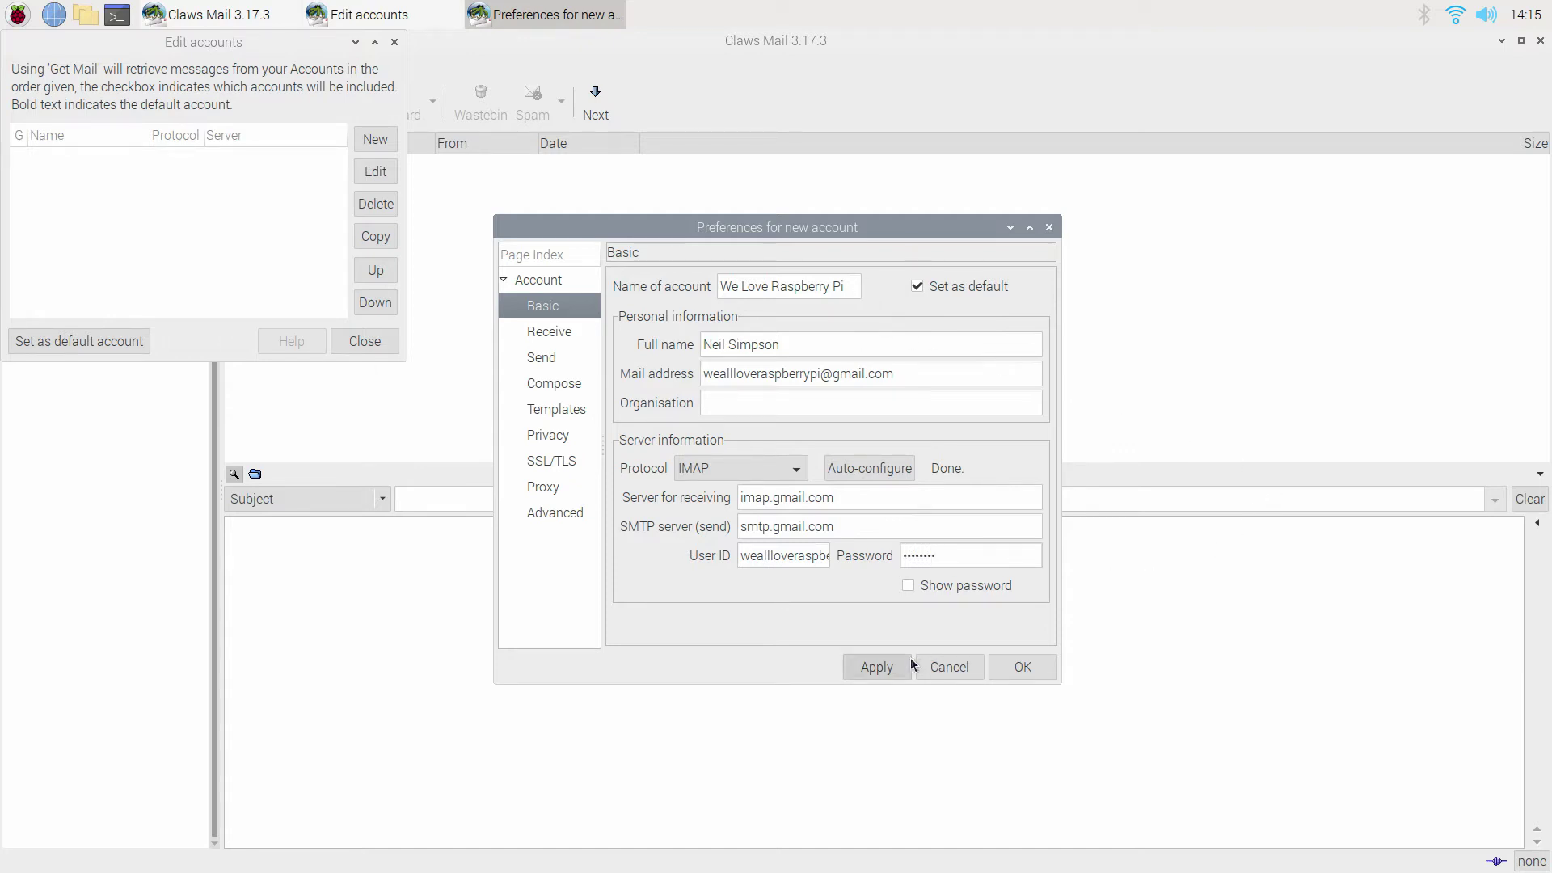
Make the account check for new mail every 10 seconds and include it in Get Mail.
{"action": "left_click", "coordinate": [554, 335]}
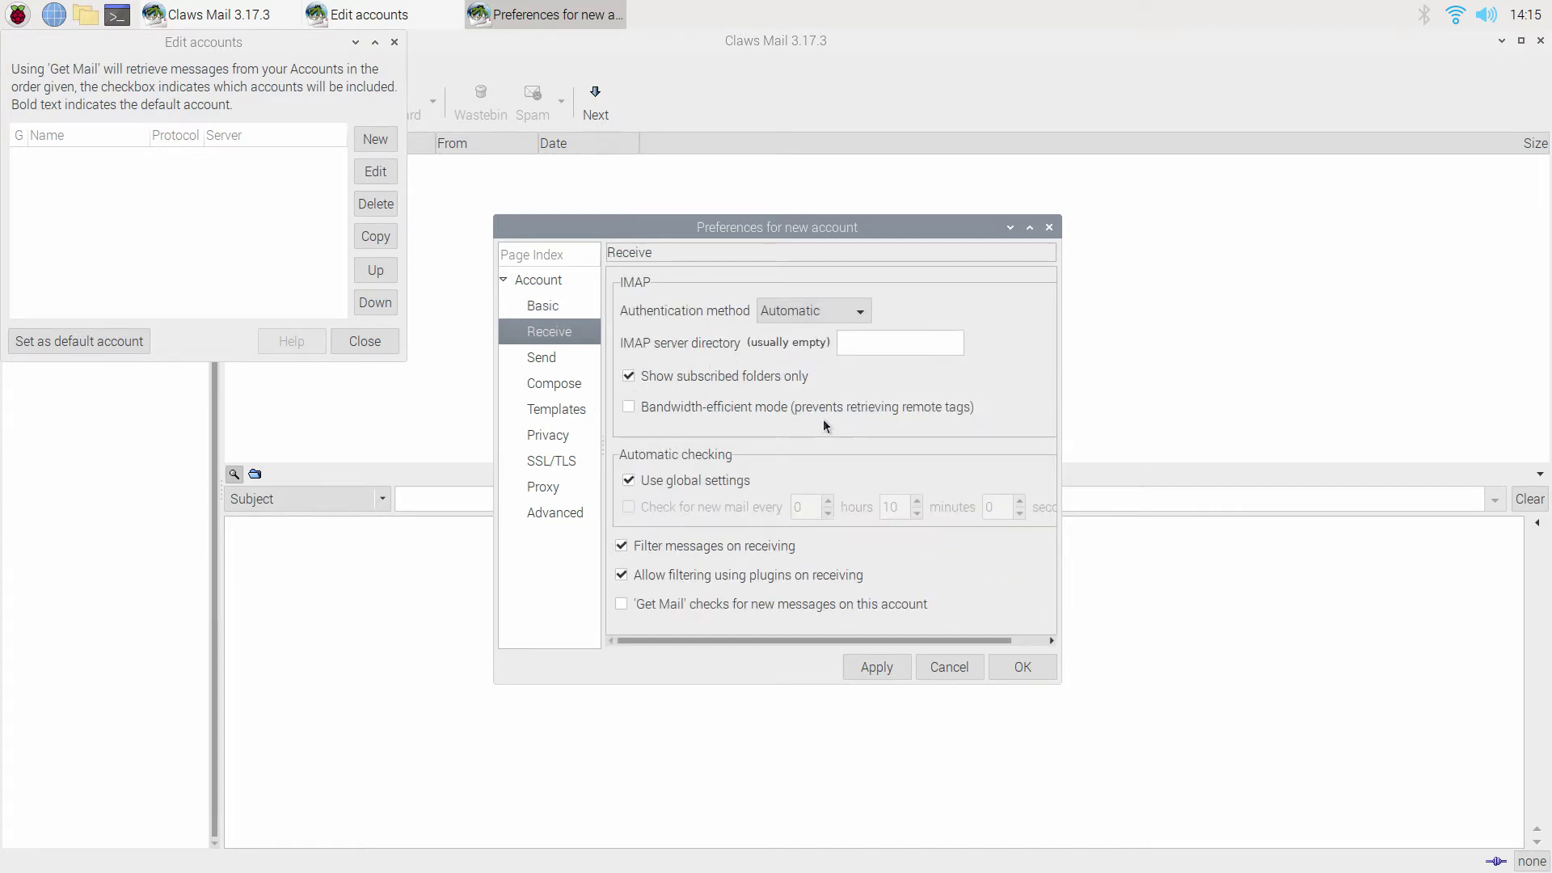
{"action": "left_click", "coordinate": [629, 481]}
{"action": "left_click", "coordinate": [630, 508]}
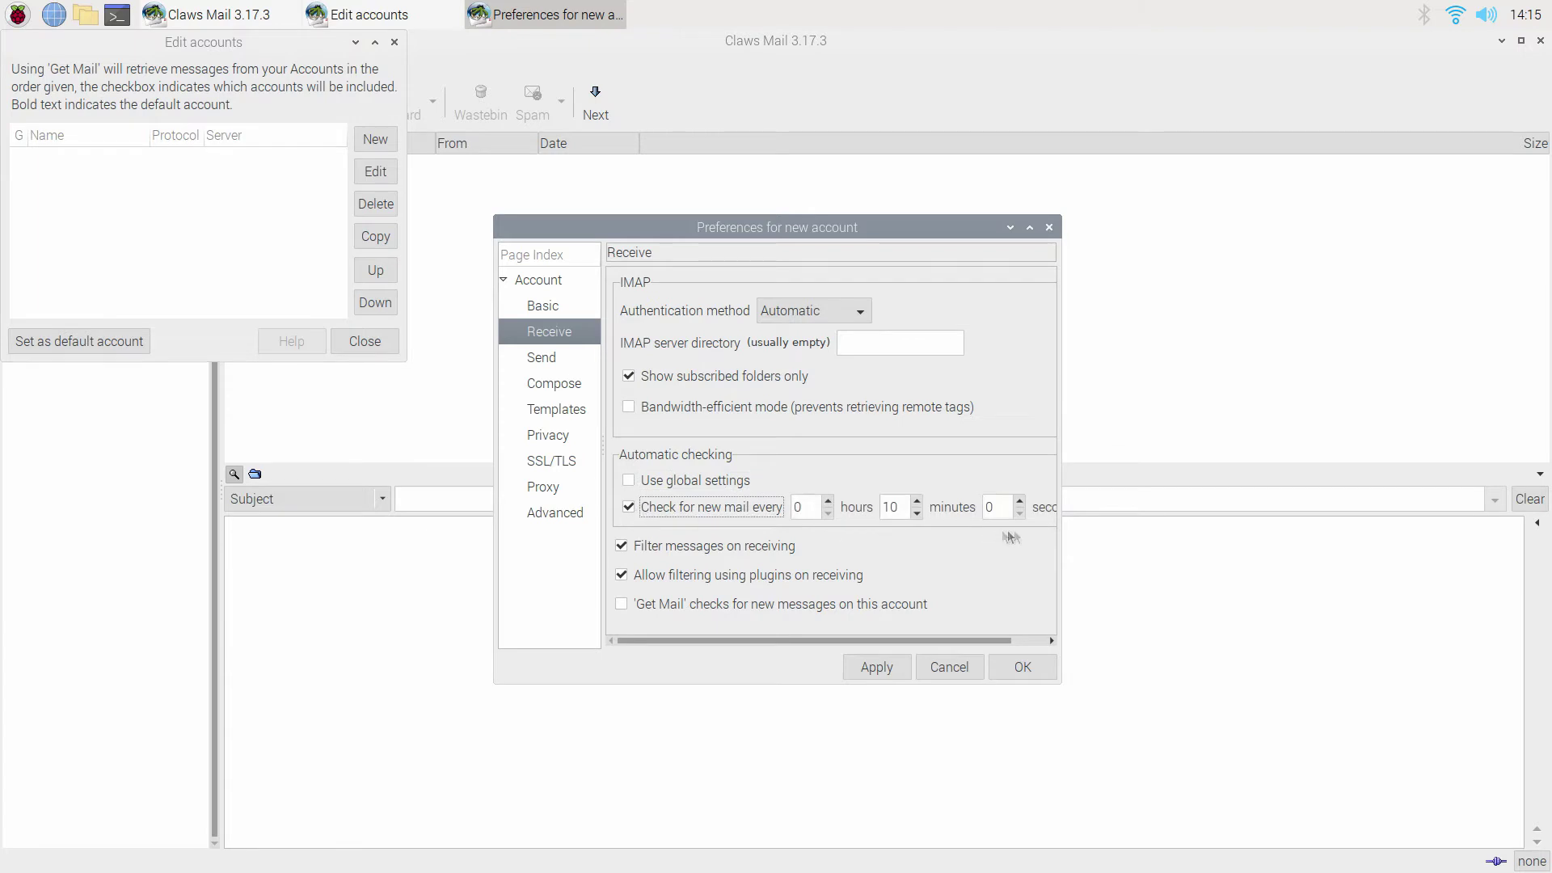
{"action": "left_click", "coordinate": [917, 514]}
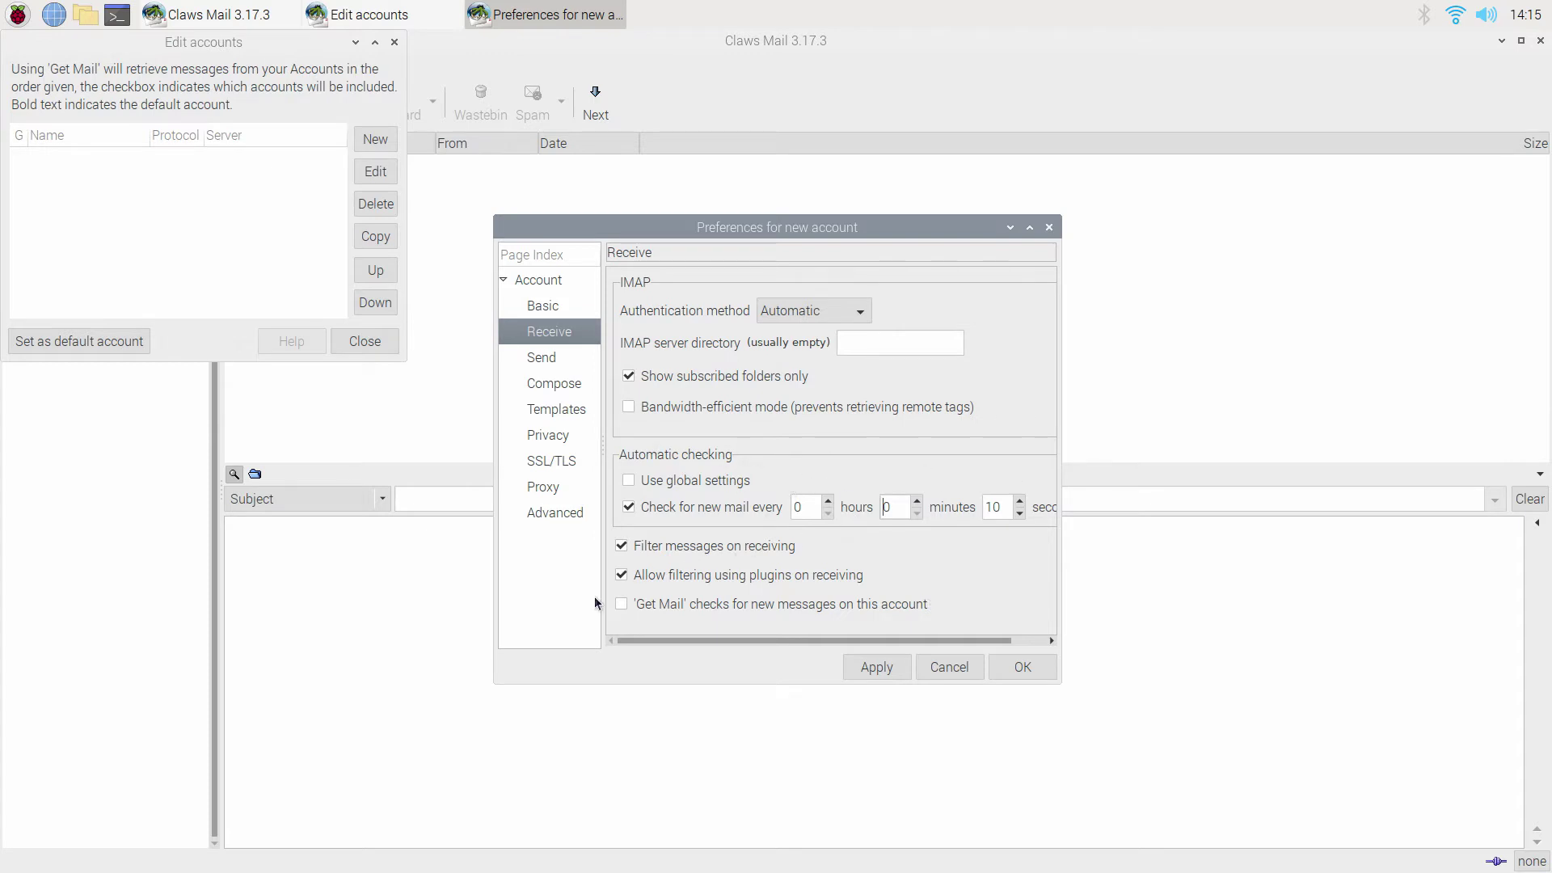
{"action": "left_click", "coordinate": [621, 606]}
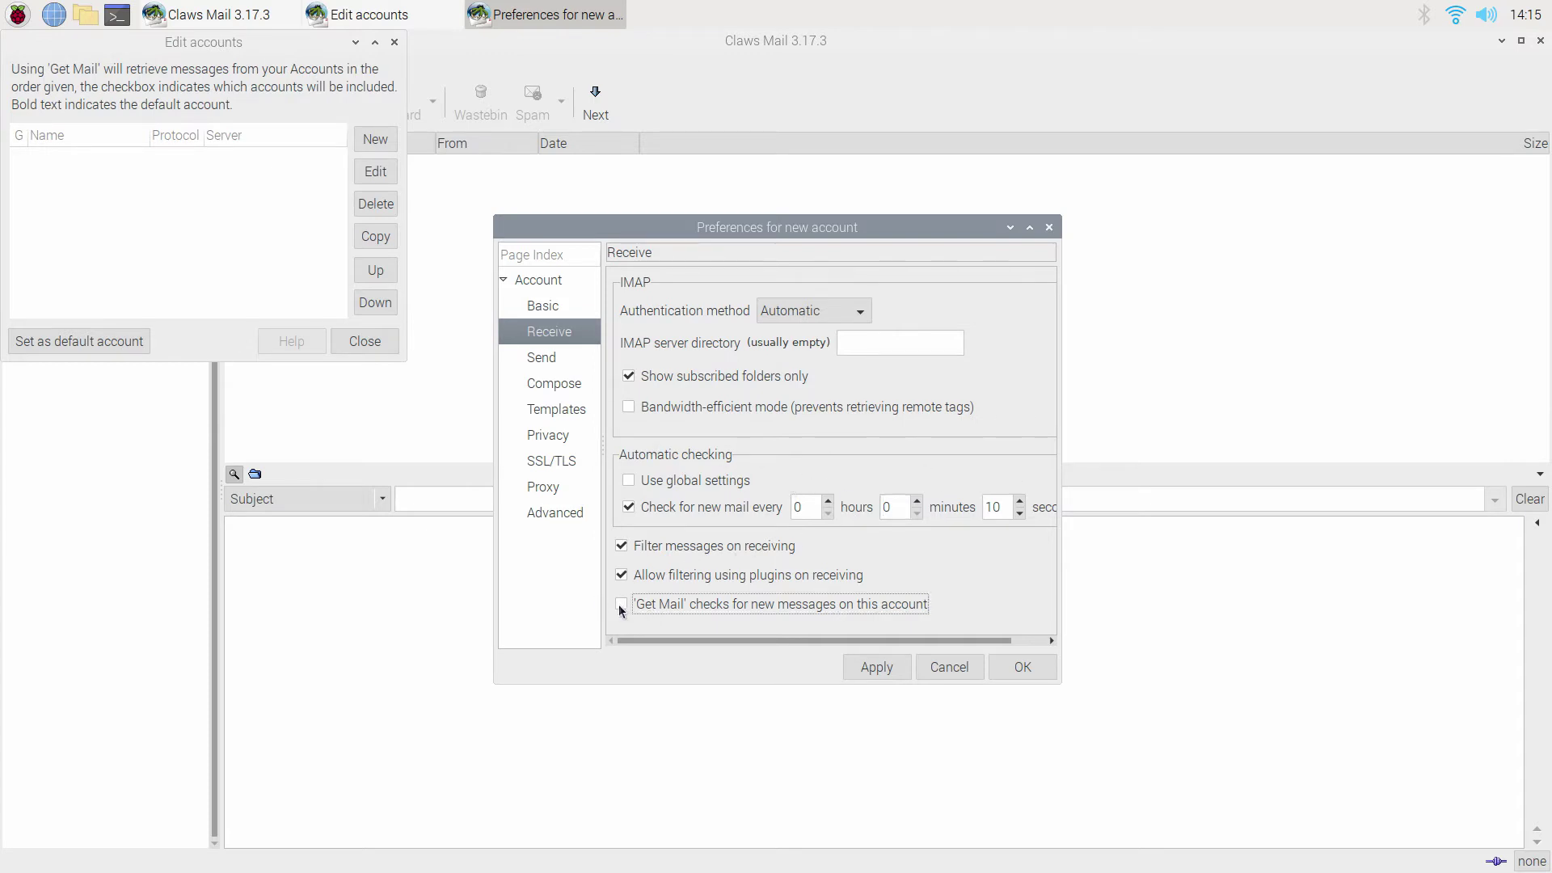
Review the account's send, compose, templates and privacy pages, keeping STARTTLS for sending.
{"action": "left_click", "coordinate": [549, 363]}
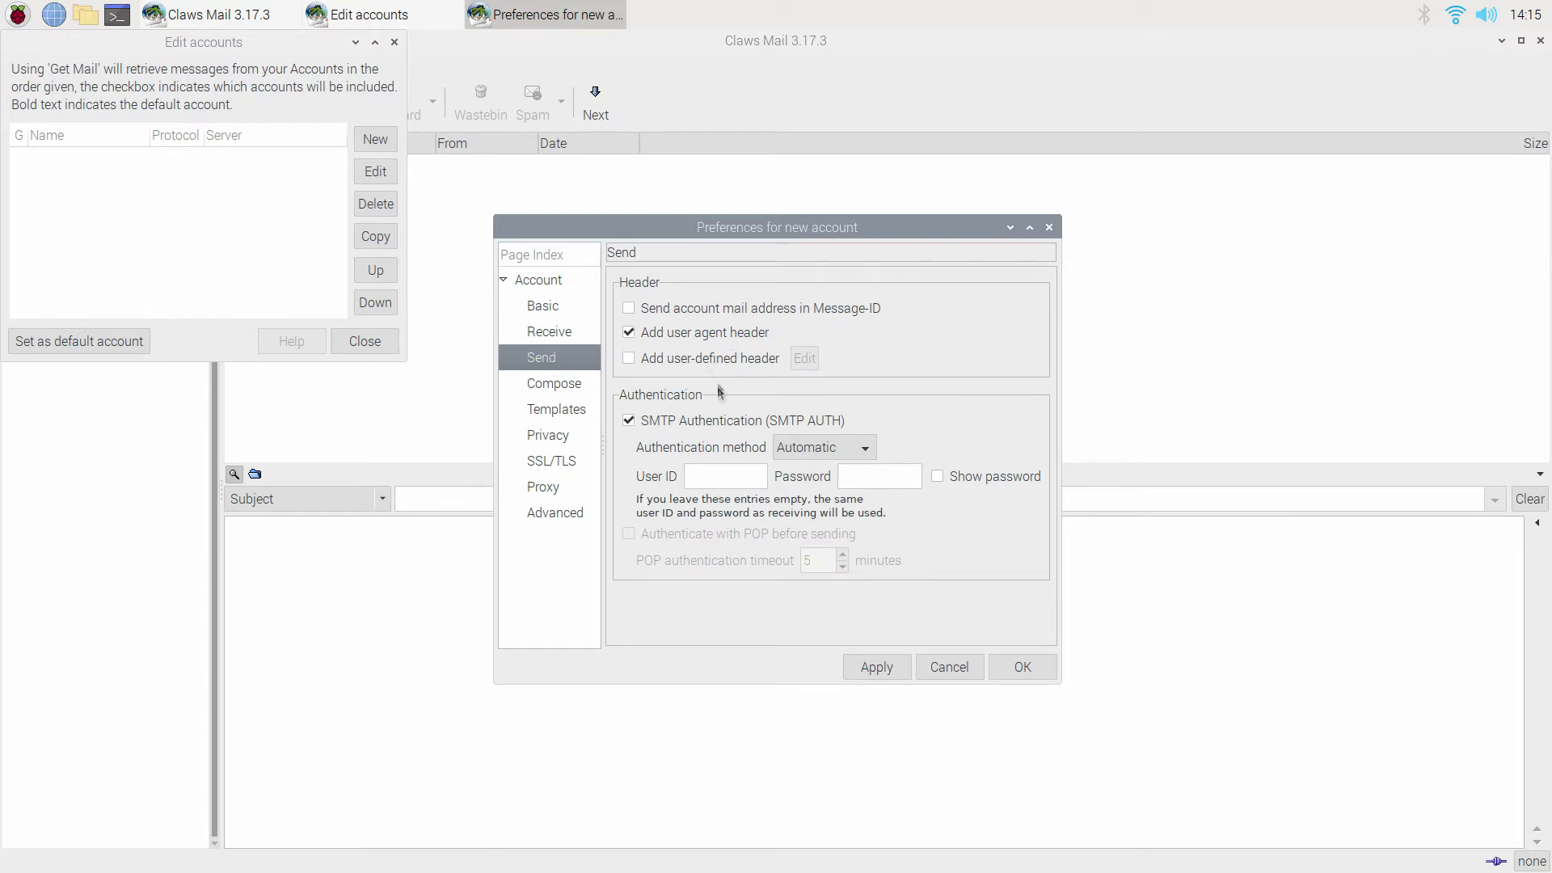
{"action": "left_click", "coordinate": [561, 386]}
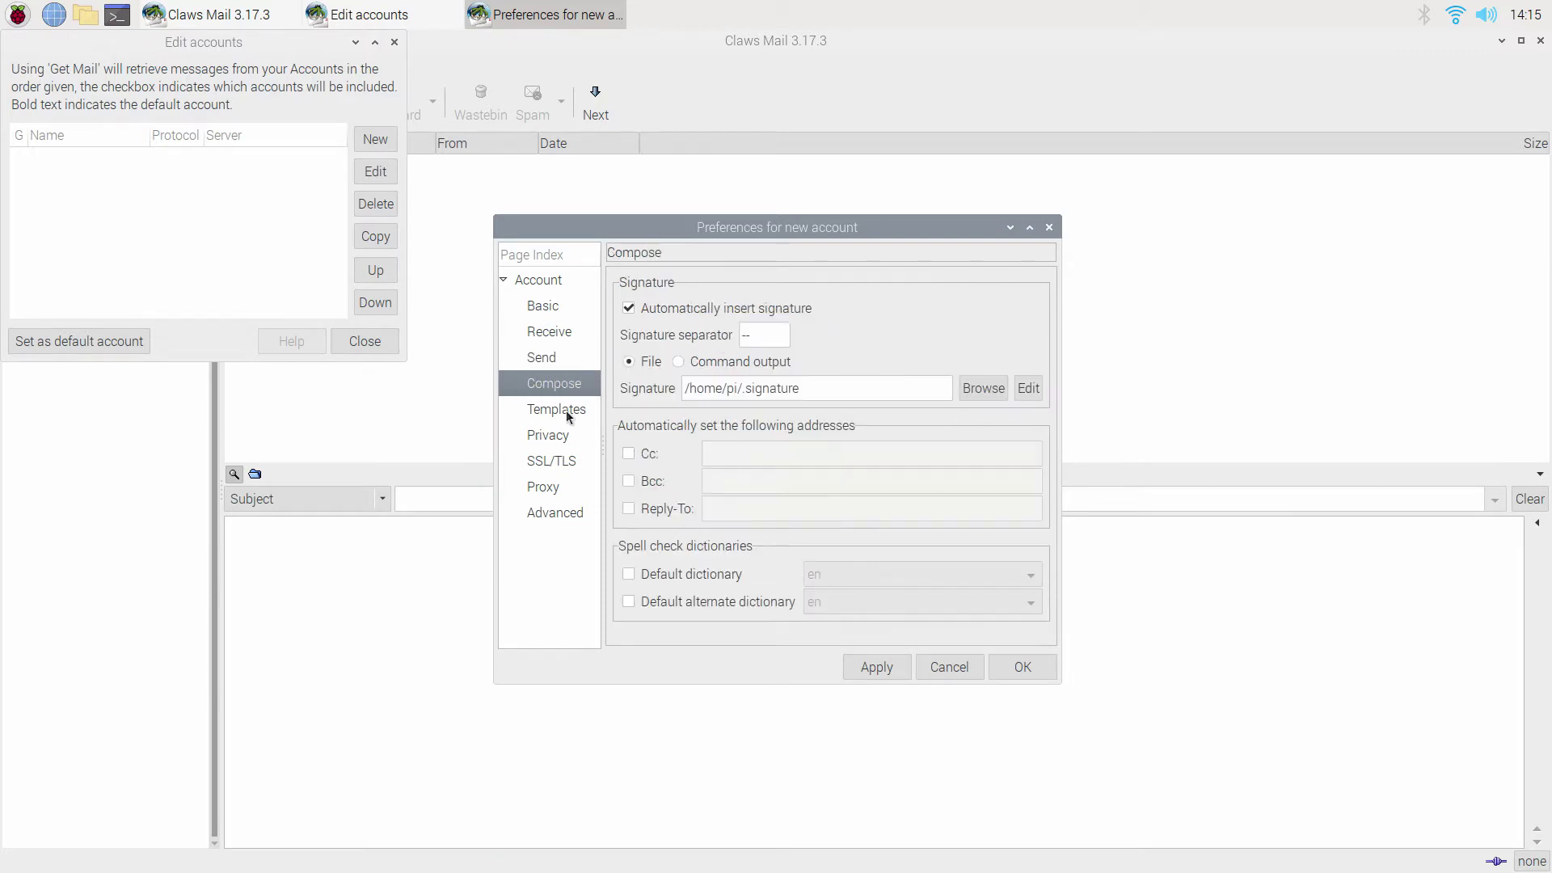
{"action": "left_click", "coordinate": [569, 412]}
{"action": "left_click", "coordinate": [564, 438]}
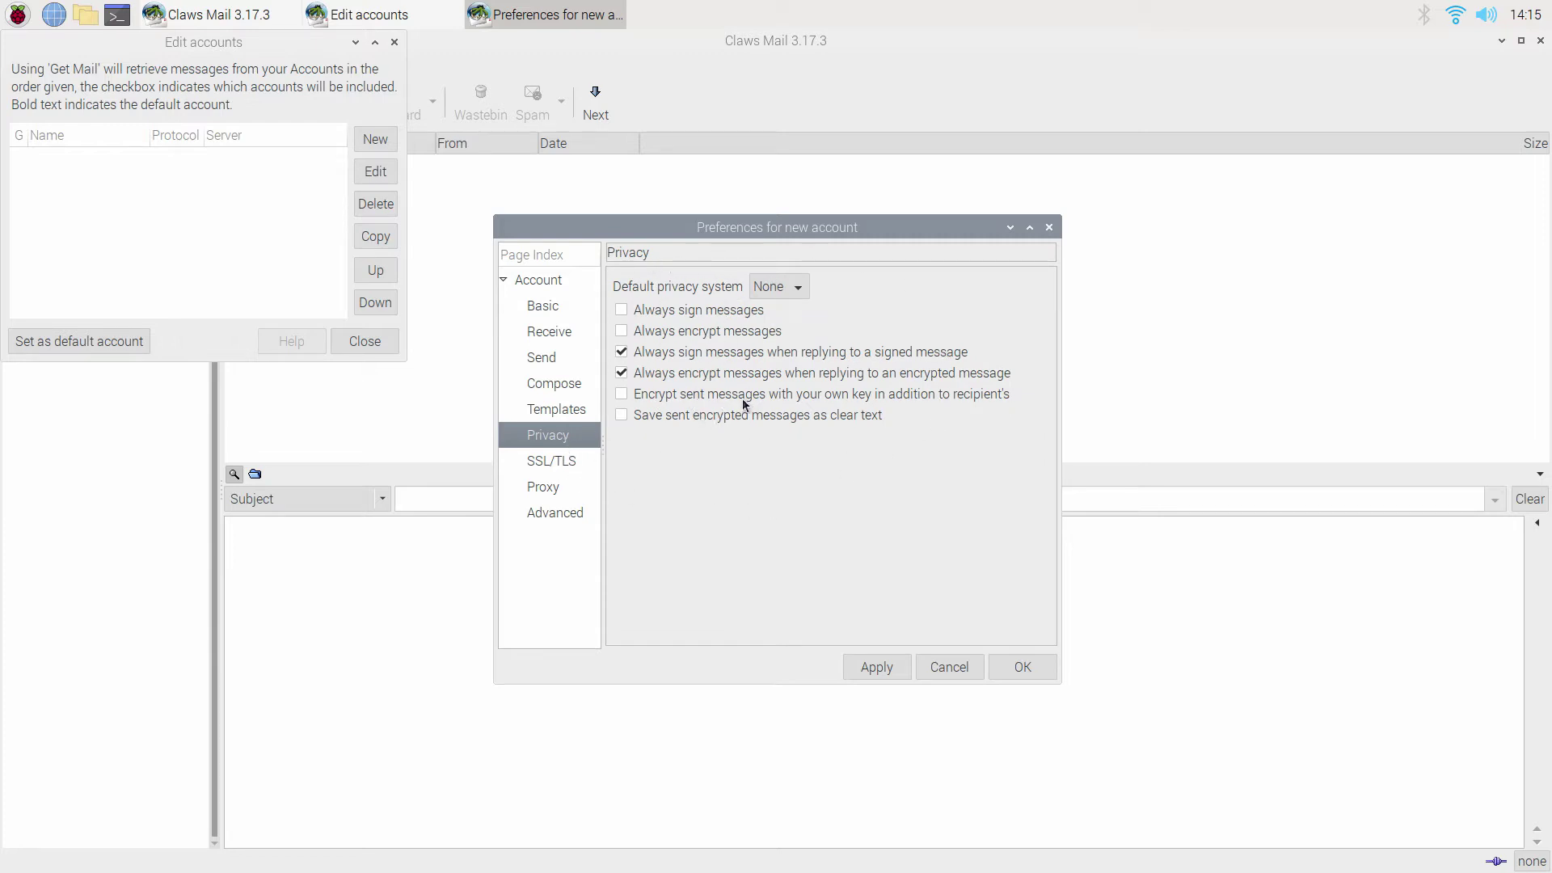
{"action": "left_click", "coordinate": [556, 463]}
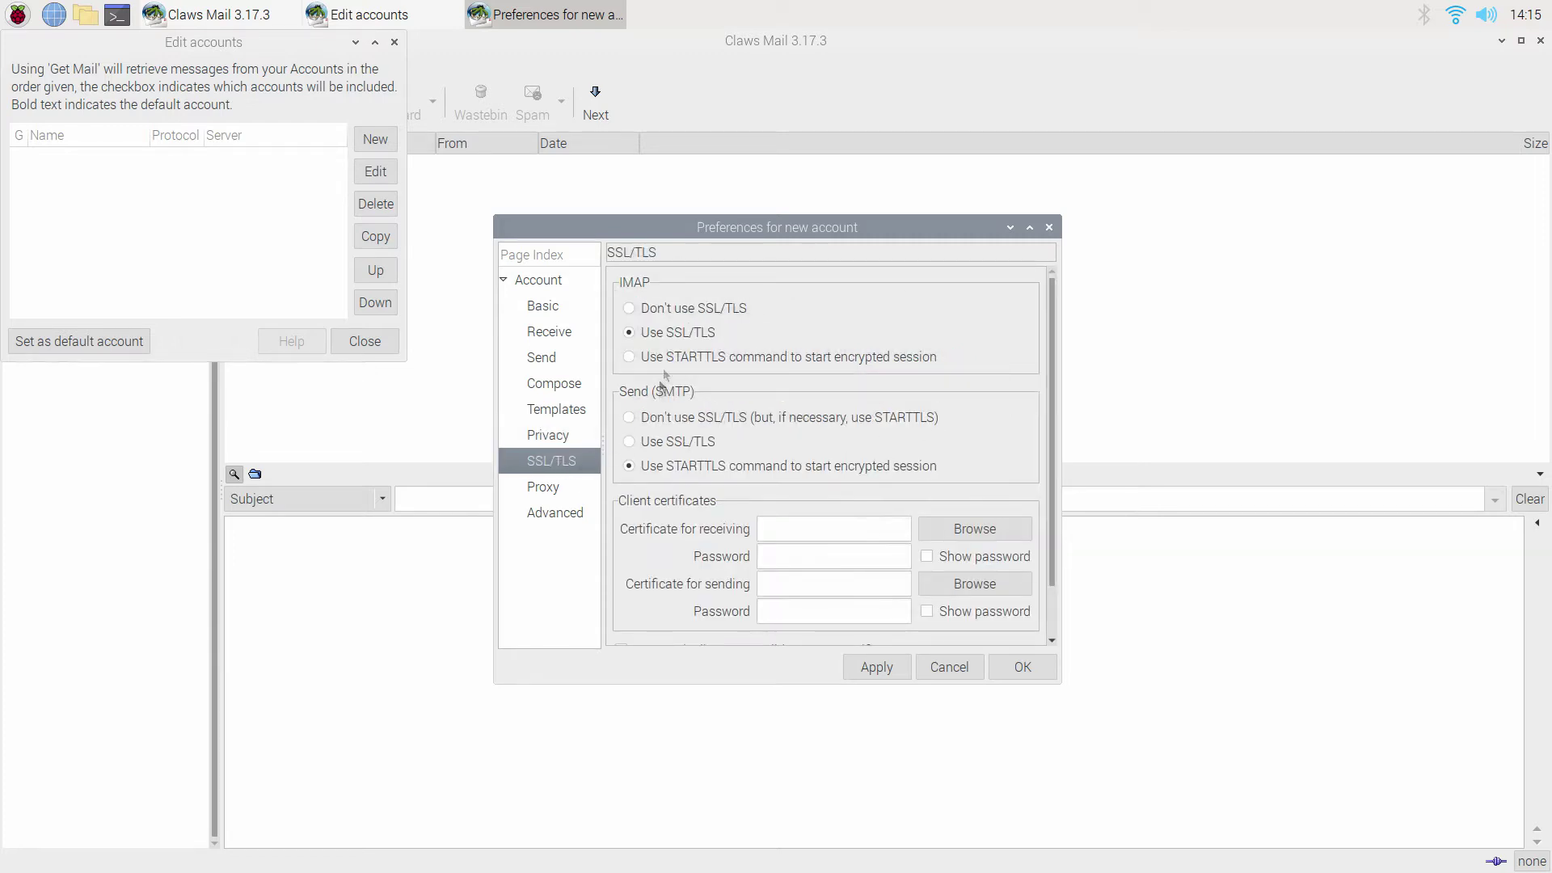
{"action": "left_click", "coordinate": [655, 467]}
{"action": "scroll", "coordinate": [772, 532], "scroll_direction": "down", "scroll_amount": 2}
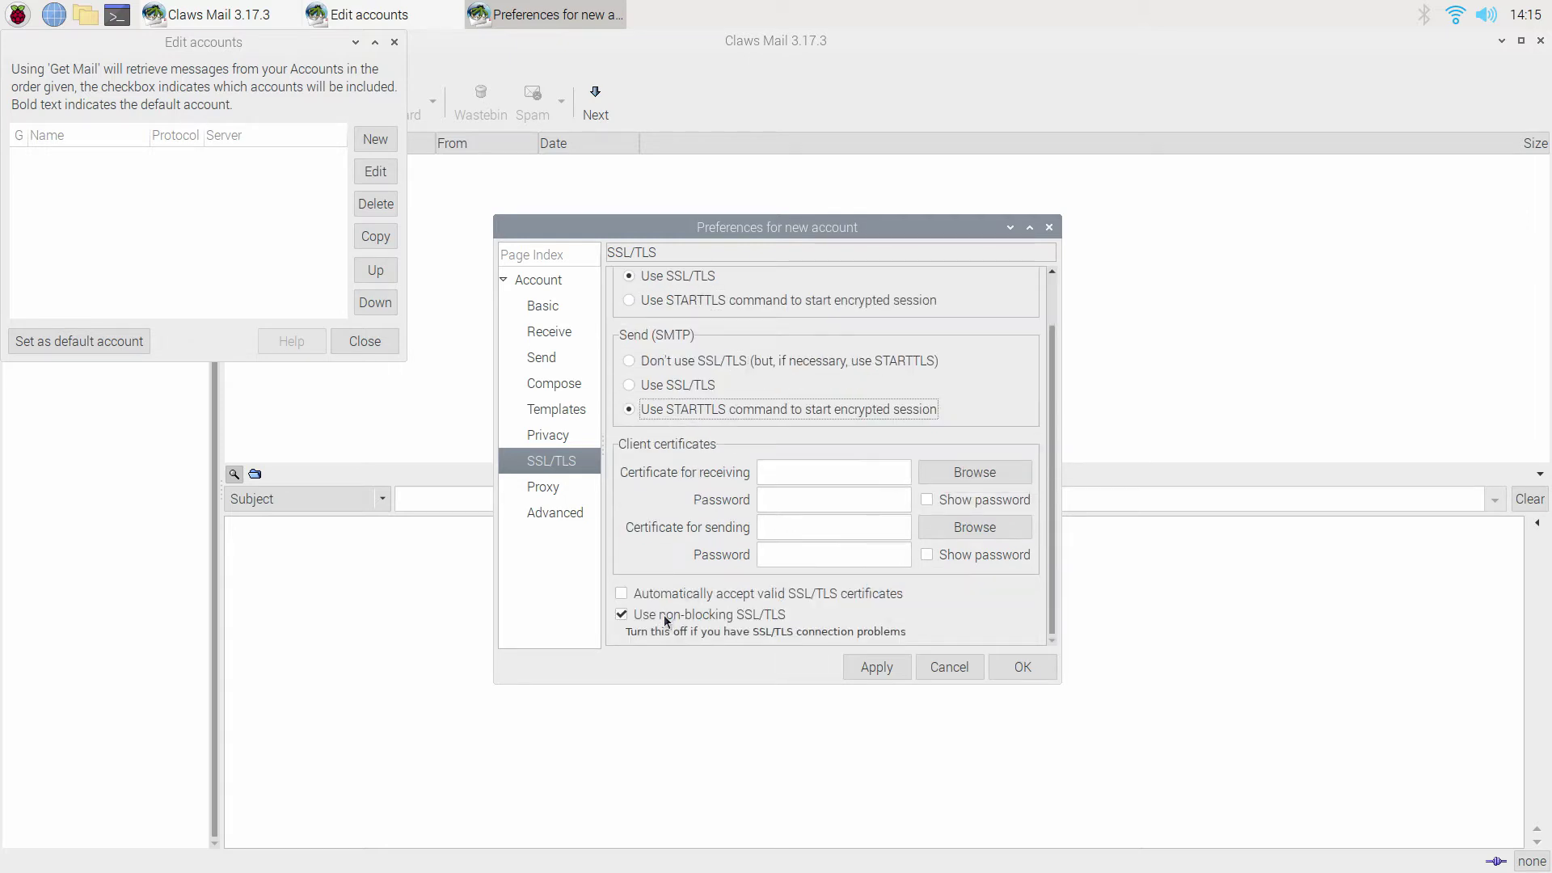
{"action": "left_click", "coordinate": [556, 490]}
Enable custom IMAP port 993 under Advanced, then apply and save the account.
{"action": "left_click", "coordinate": [573, 514]}
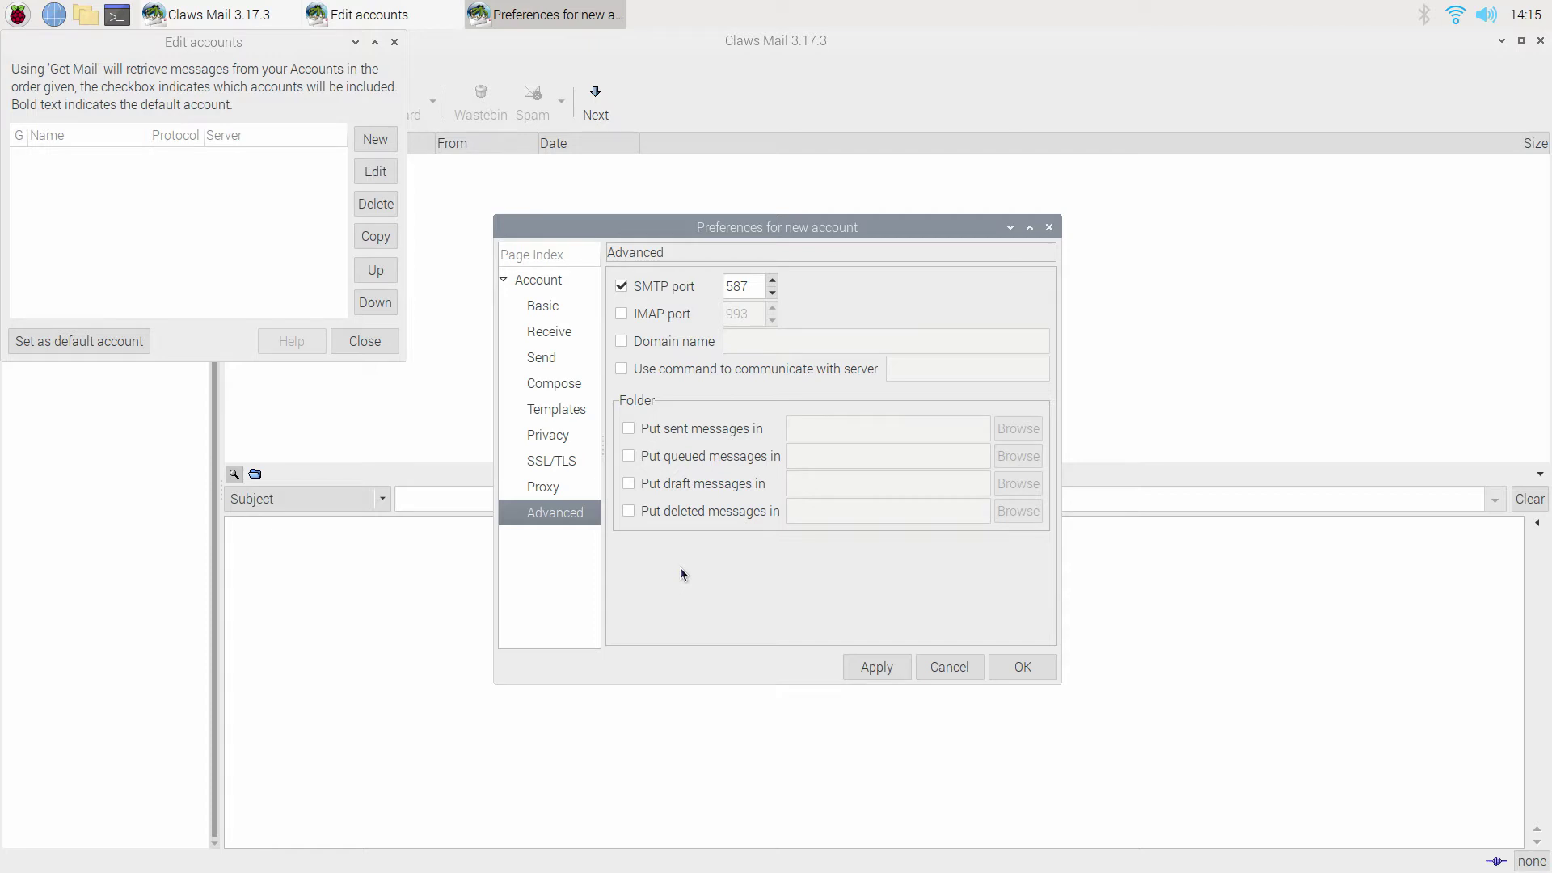
{"action": "left_click", "coordinate": [623, 314]}
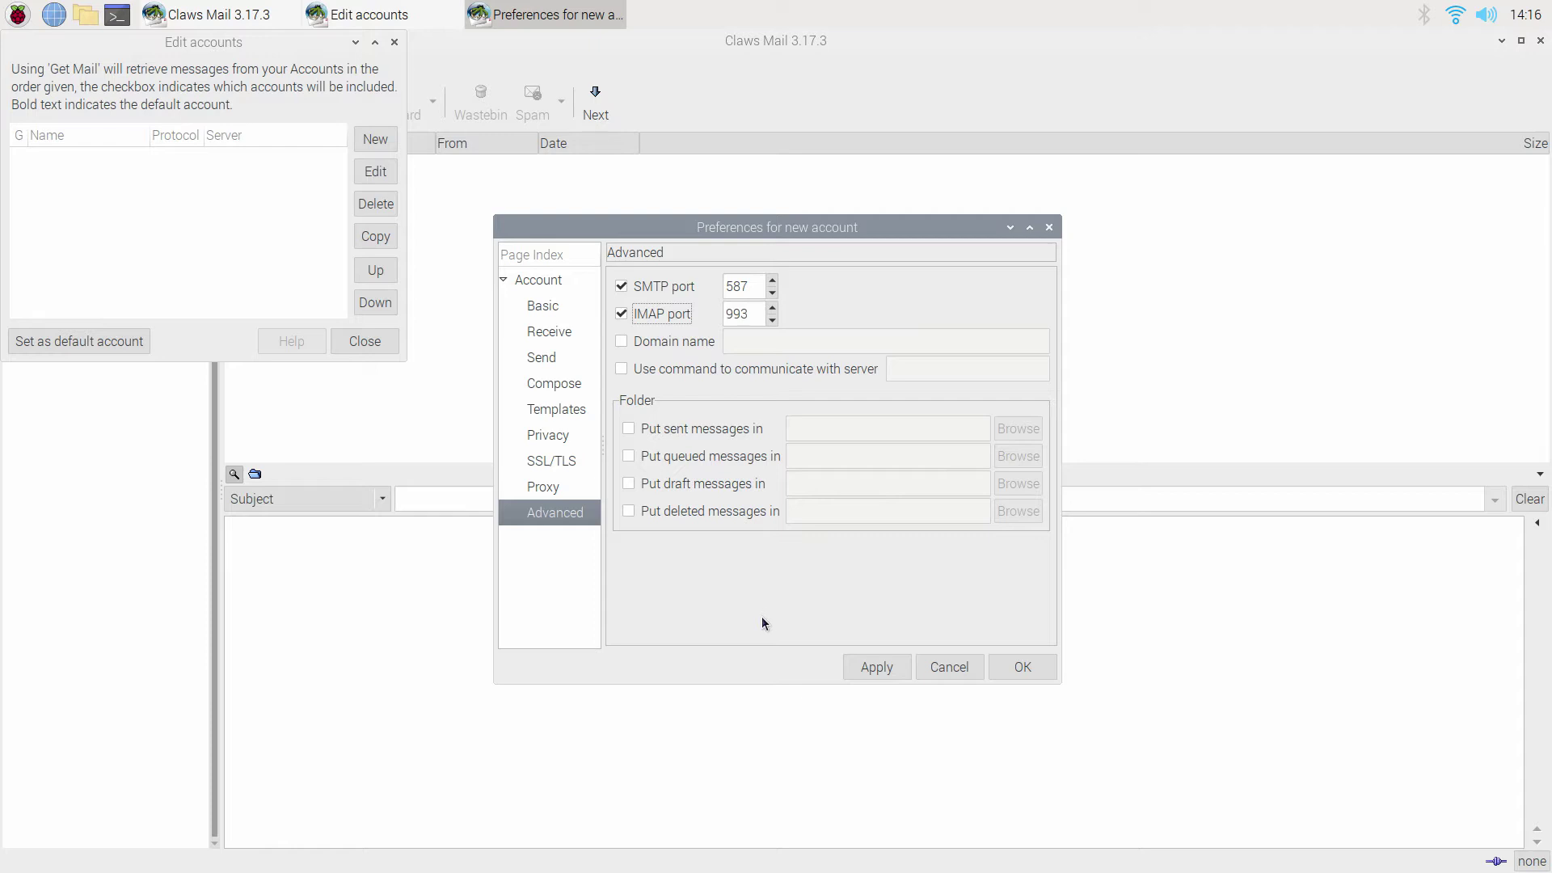
{"action": "left_click", "coordinate": [890, 676]}
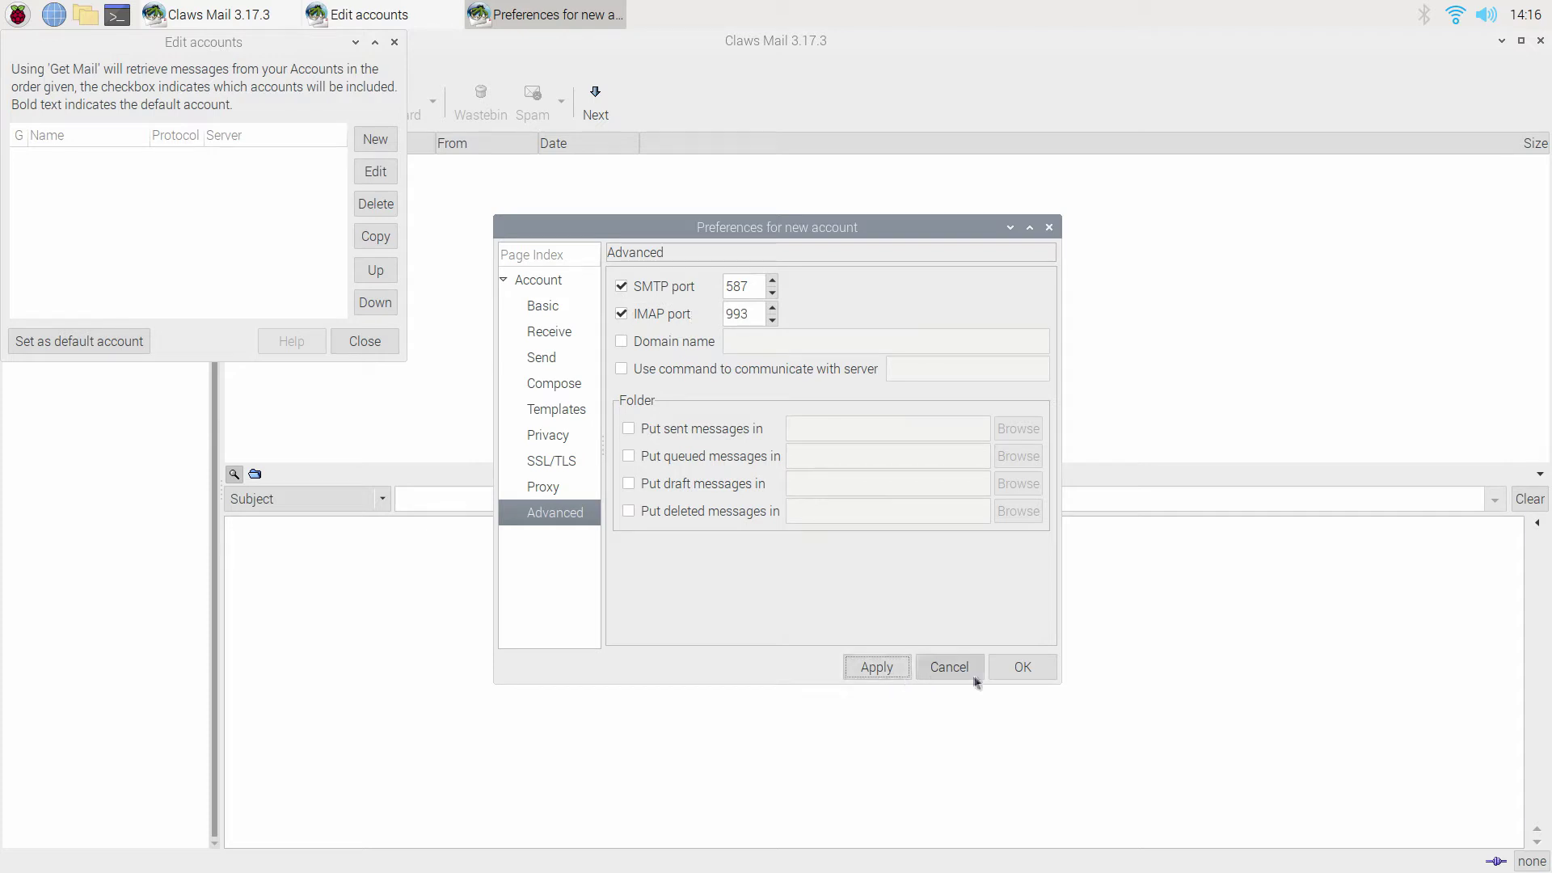
{"action": "left_click", "coordinate": [1022, 668]}
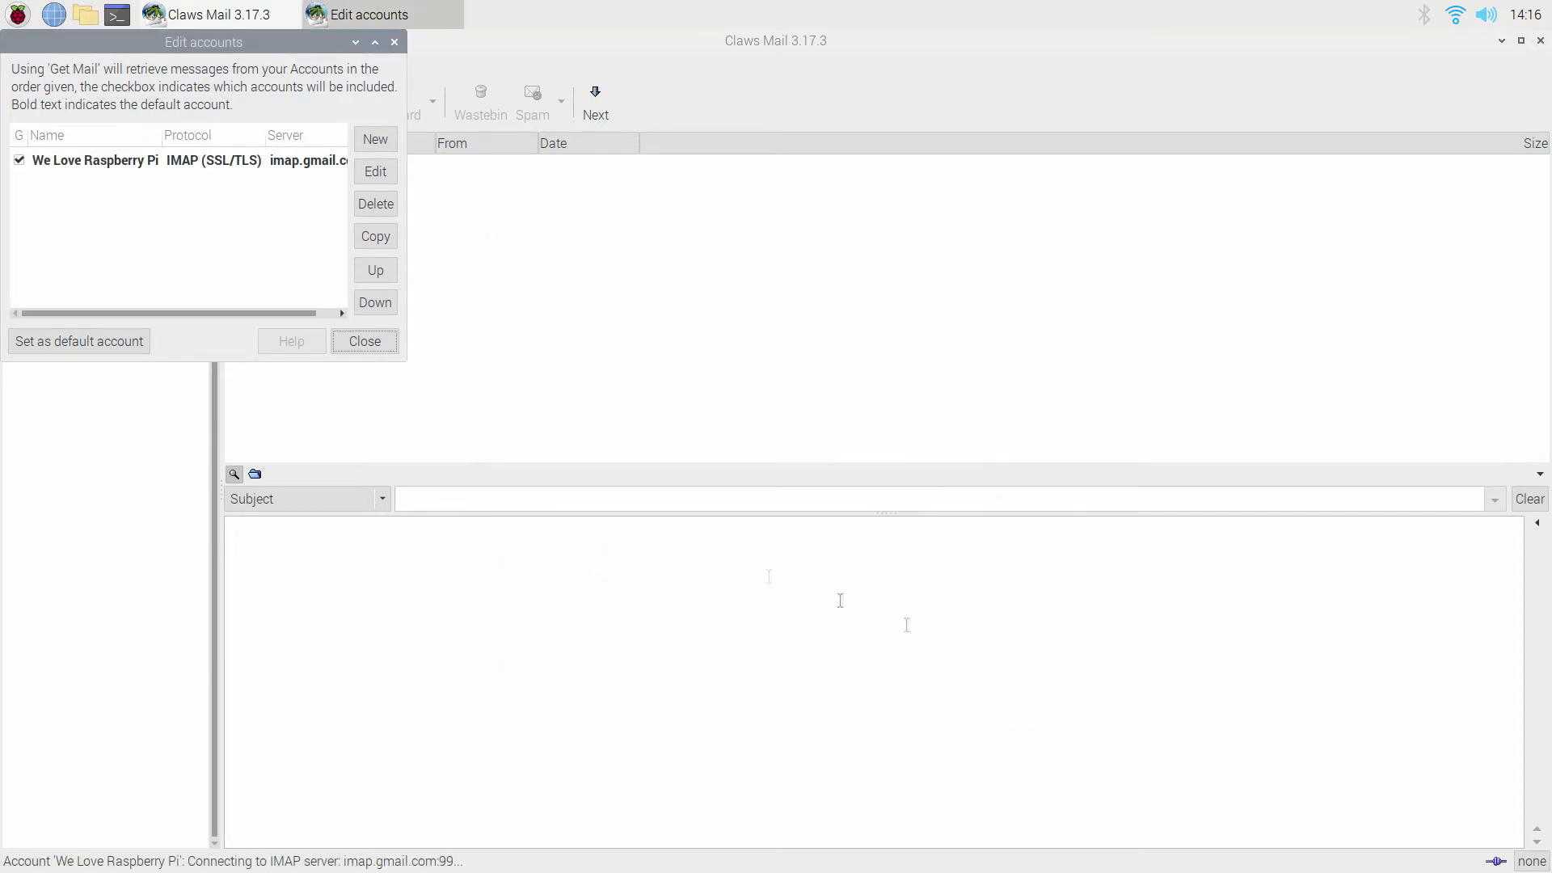
Set We Love Raspberry Pi as the default account and close the account list.
{"action": "left_click", "coordinate": [177, 164]}
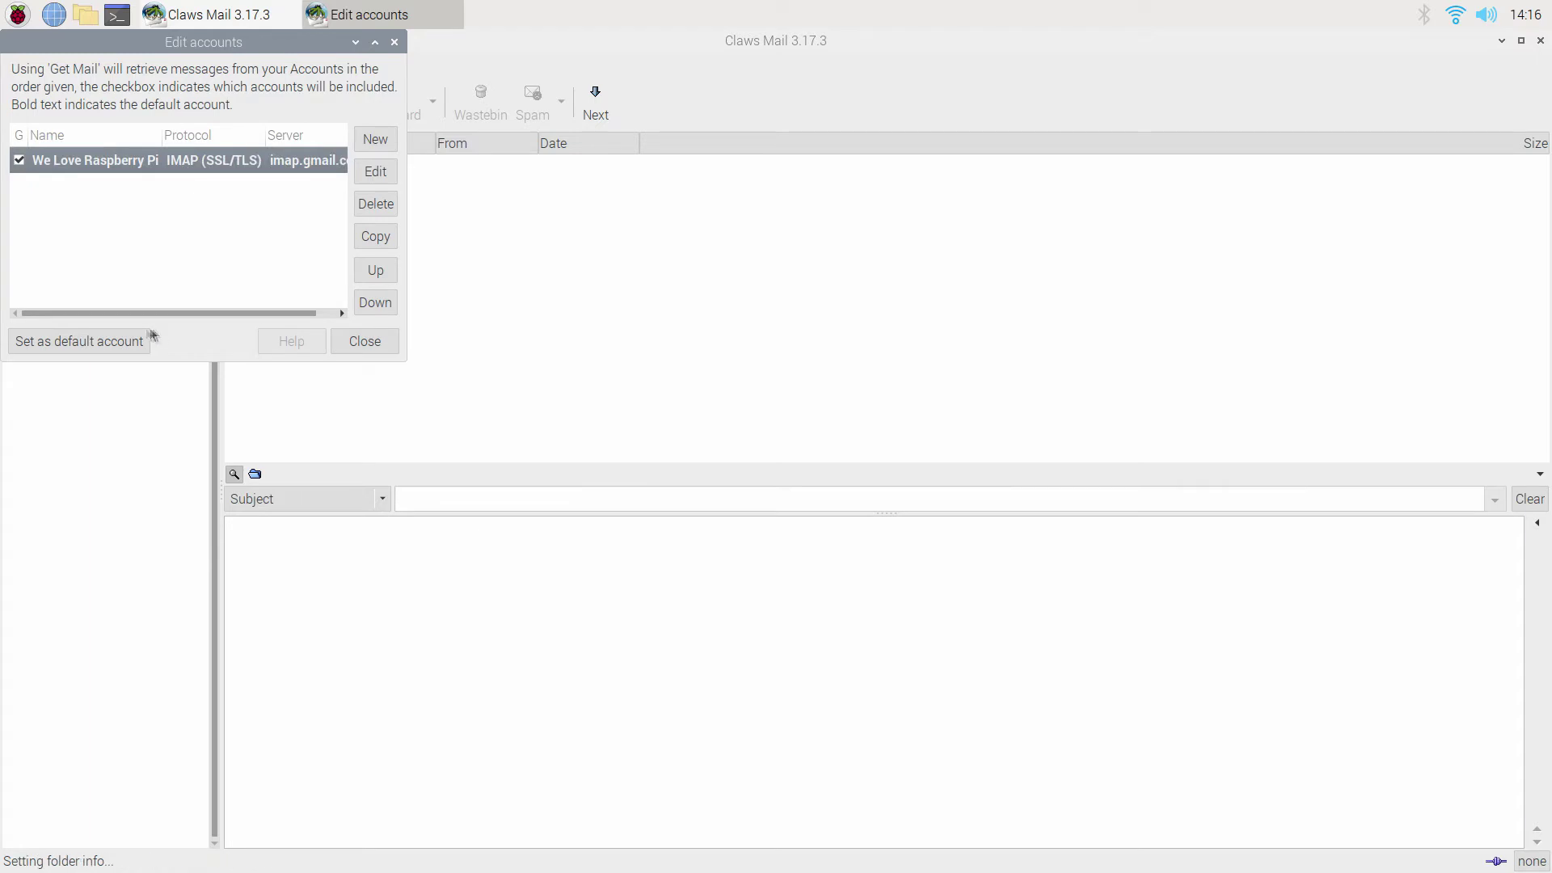
{"action": "left_click", "coordinate": [79, 342]}
{"action": "left_click", "coordinate": [366, 341]}
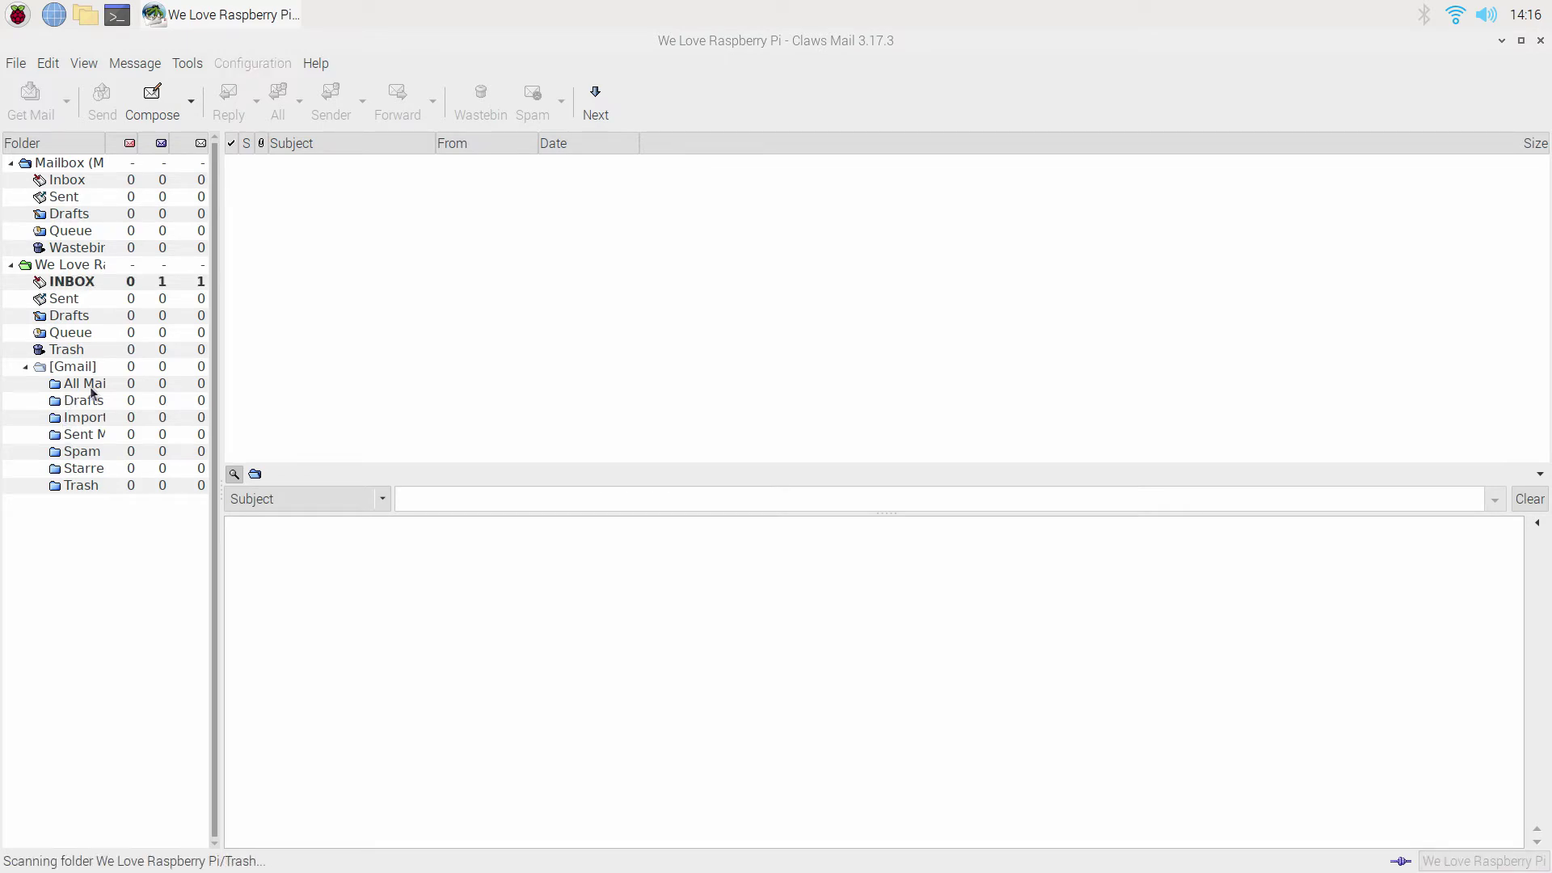
Move the Critical security alert from INBOX to Trash and check for new mail.
{"action": "left_click", "coordinate": [185, 283]}
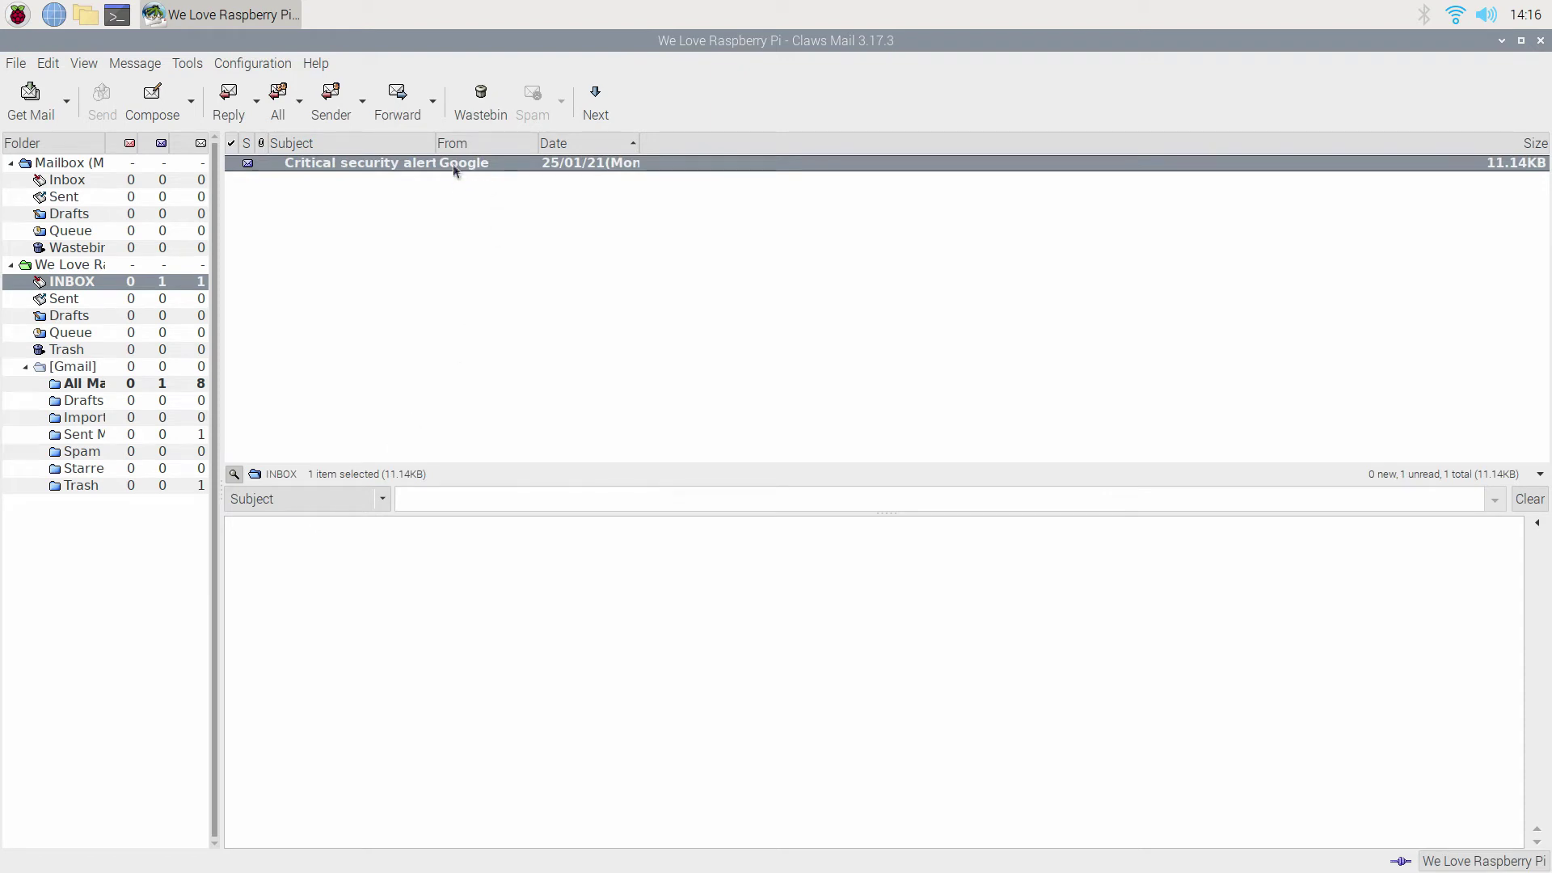
{"action": "left_click", "coordinate": [473, 107]}
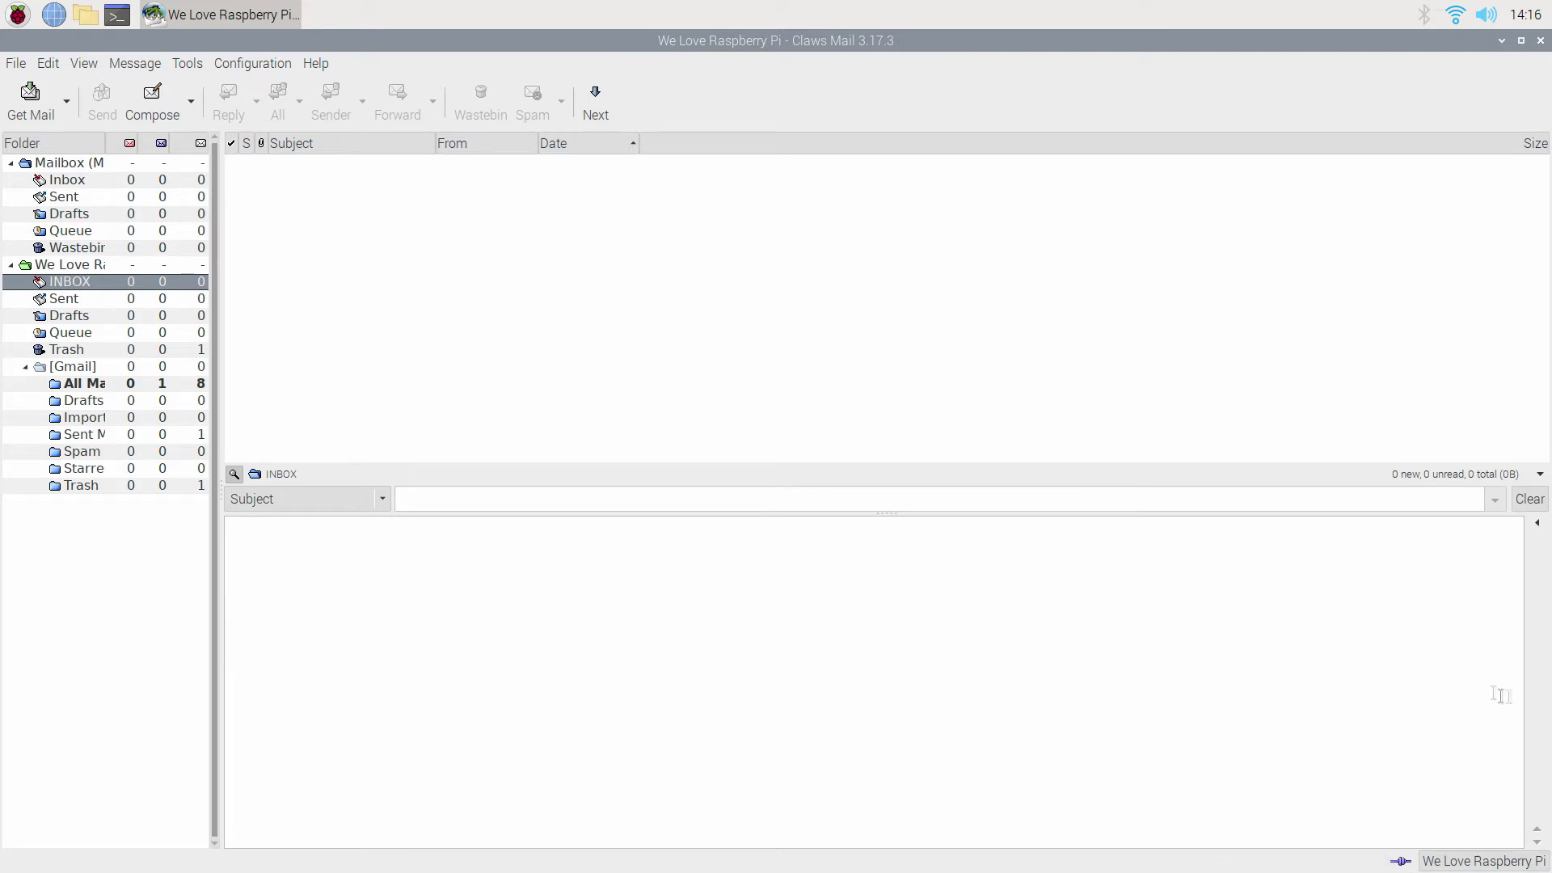
{"action": "left_click", "coordinate": [6, 100]}
Compose a message to the recipient's Gmail address and send it without a subject.
{"action": "left_click", "coordinate": [156, 96]}
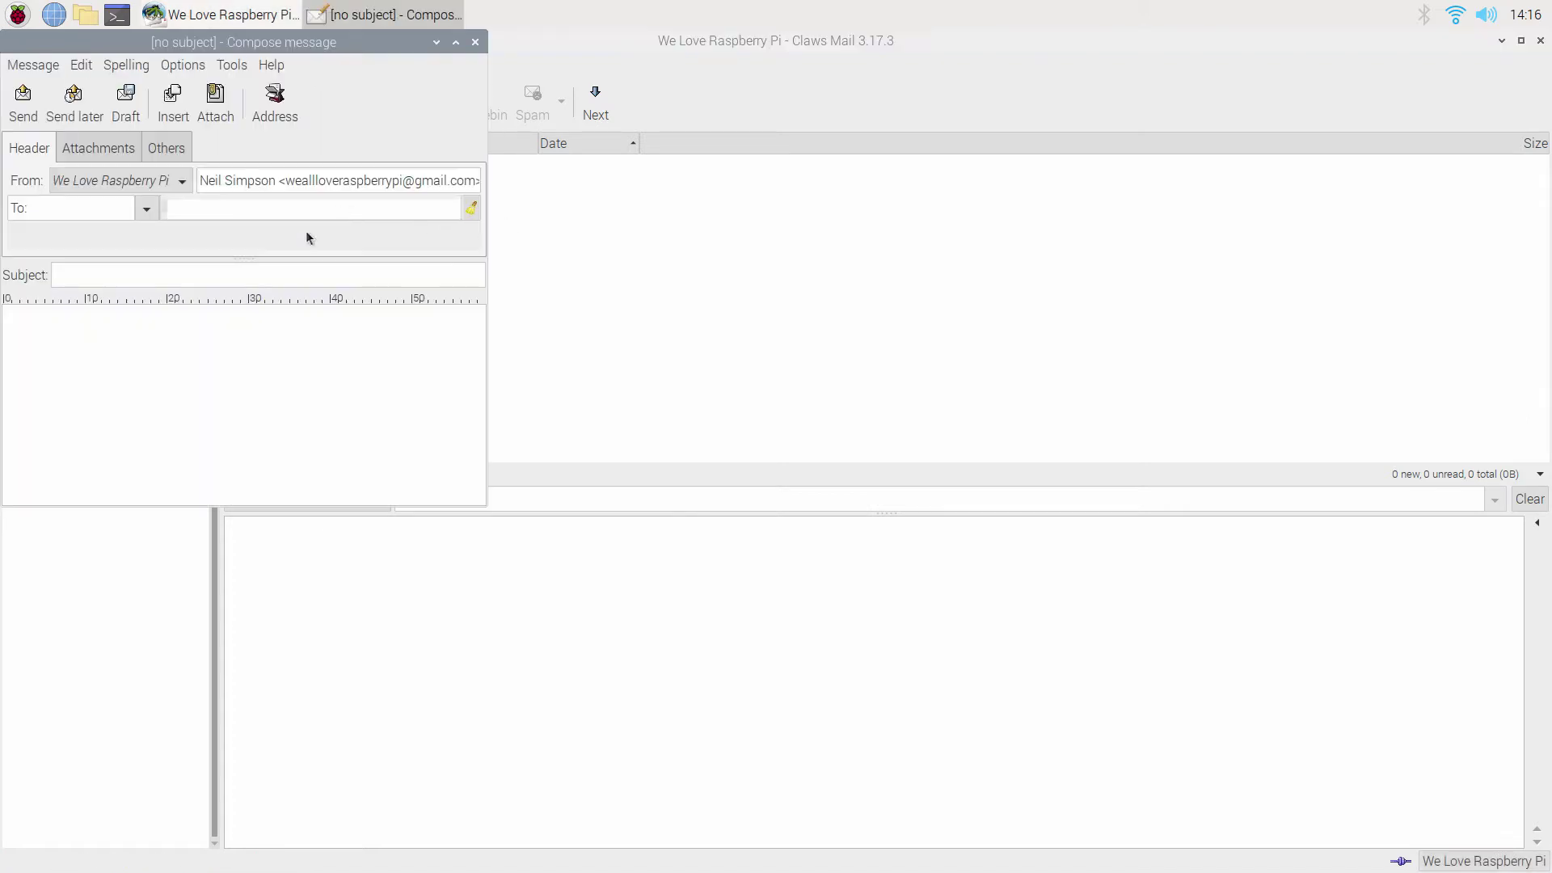
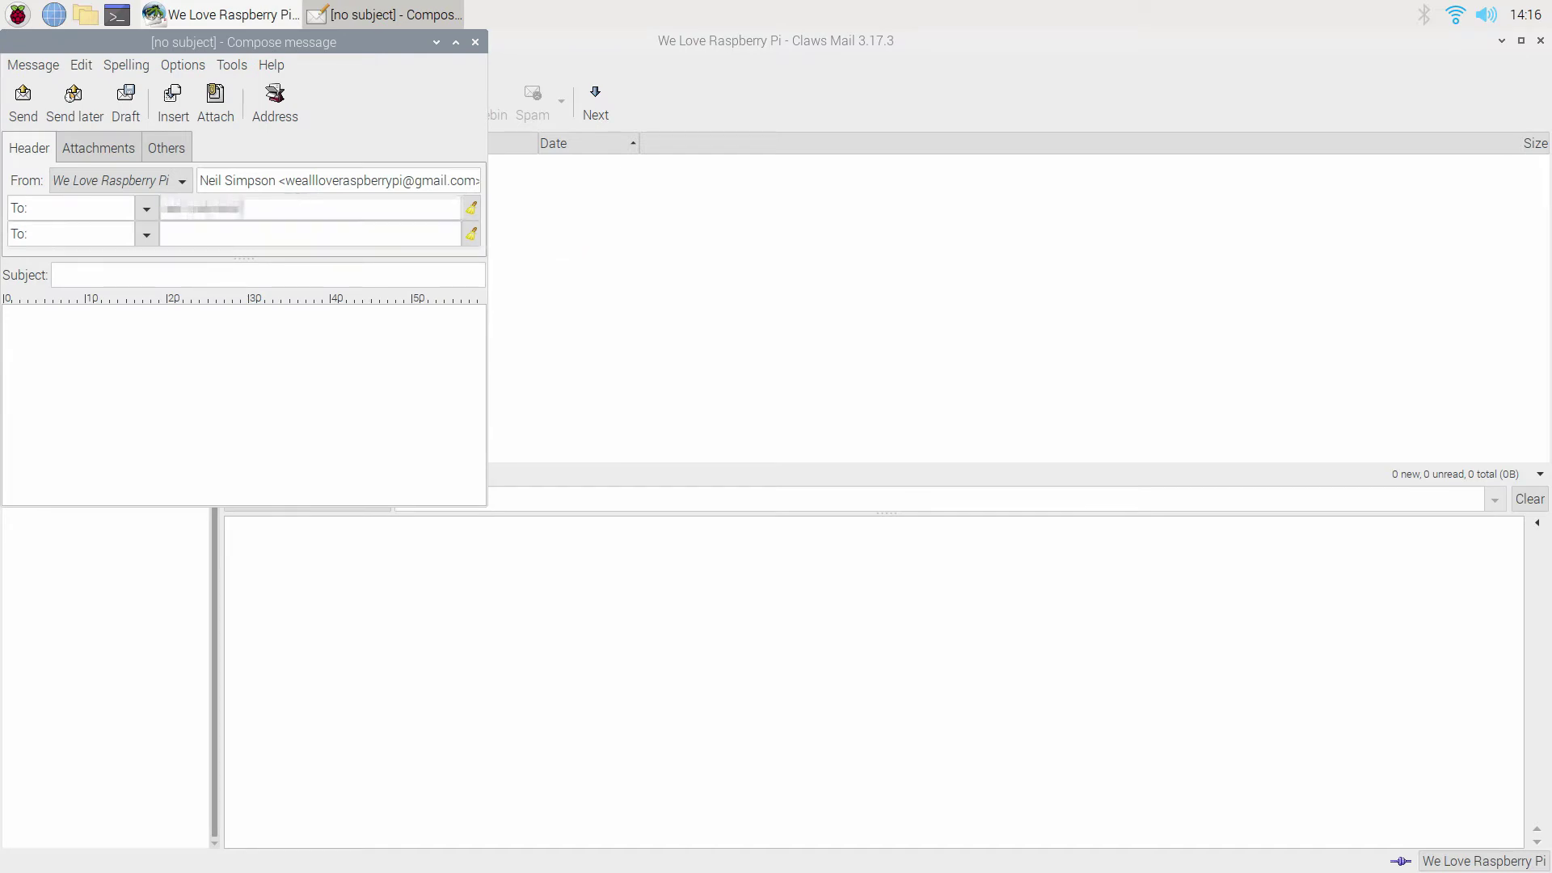
{"action": "left_click", "coordinate": [37, 100]}
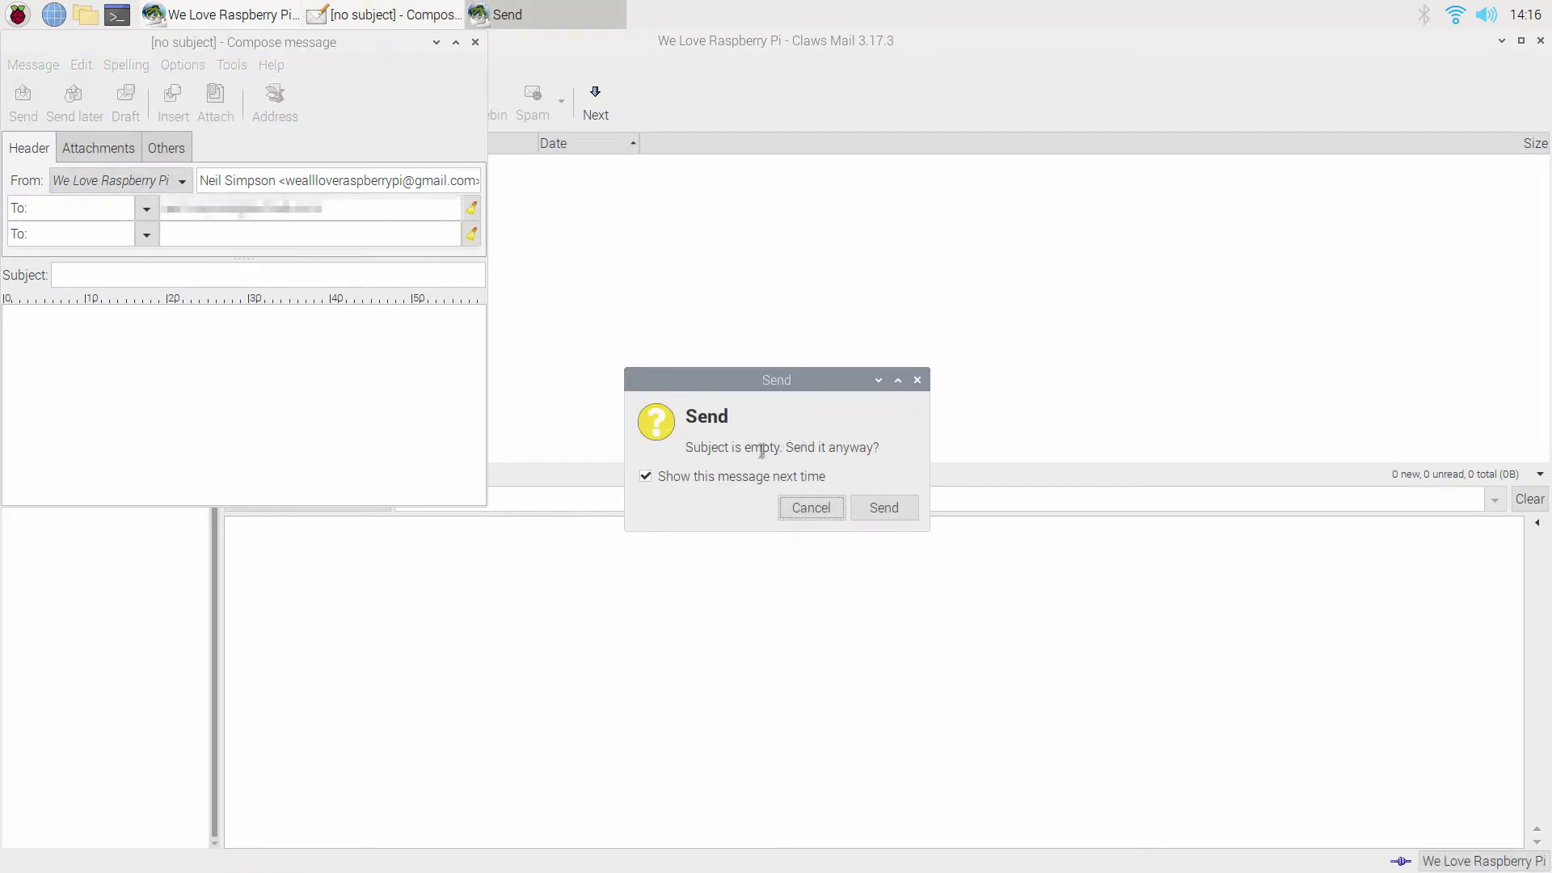
{"action": "left_click", "coordinate": [896, 518]}
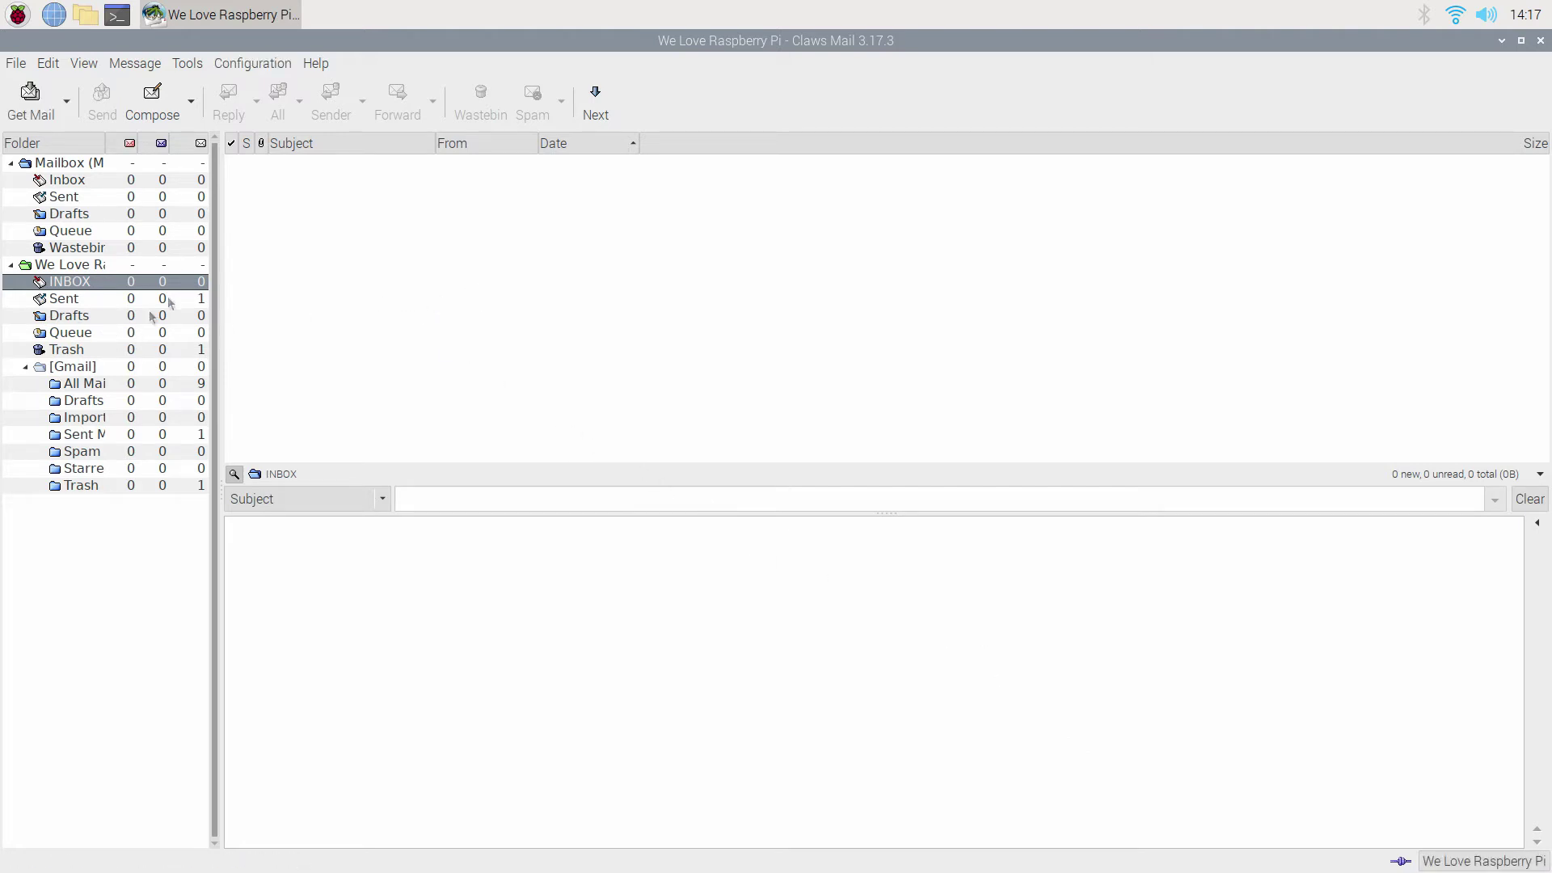
Delete the We Love Raspberry Pi account, quit Claws Mail, and open Chromium to Gmail.
{"action": "left_click", "coordinate": [241, 63]}
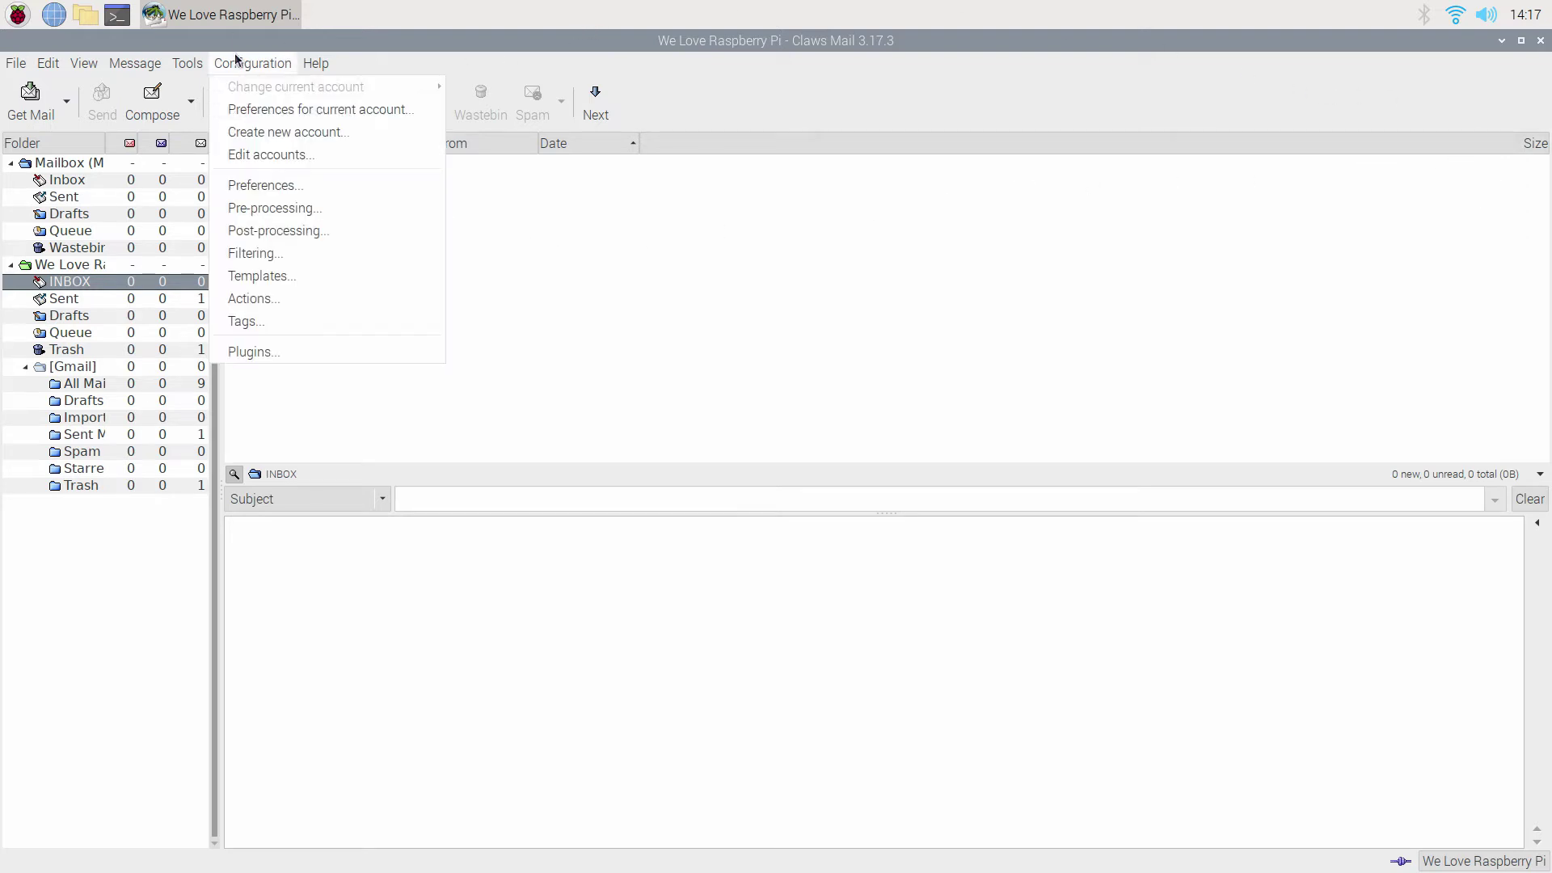
{"action": "left_click", "coordinate": [299, 155]}
{"action": "left_click", "coordinate": [391, 207]}
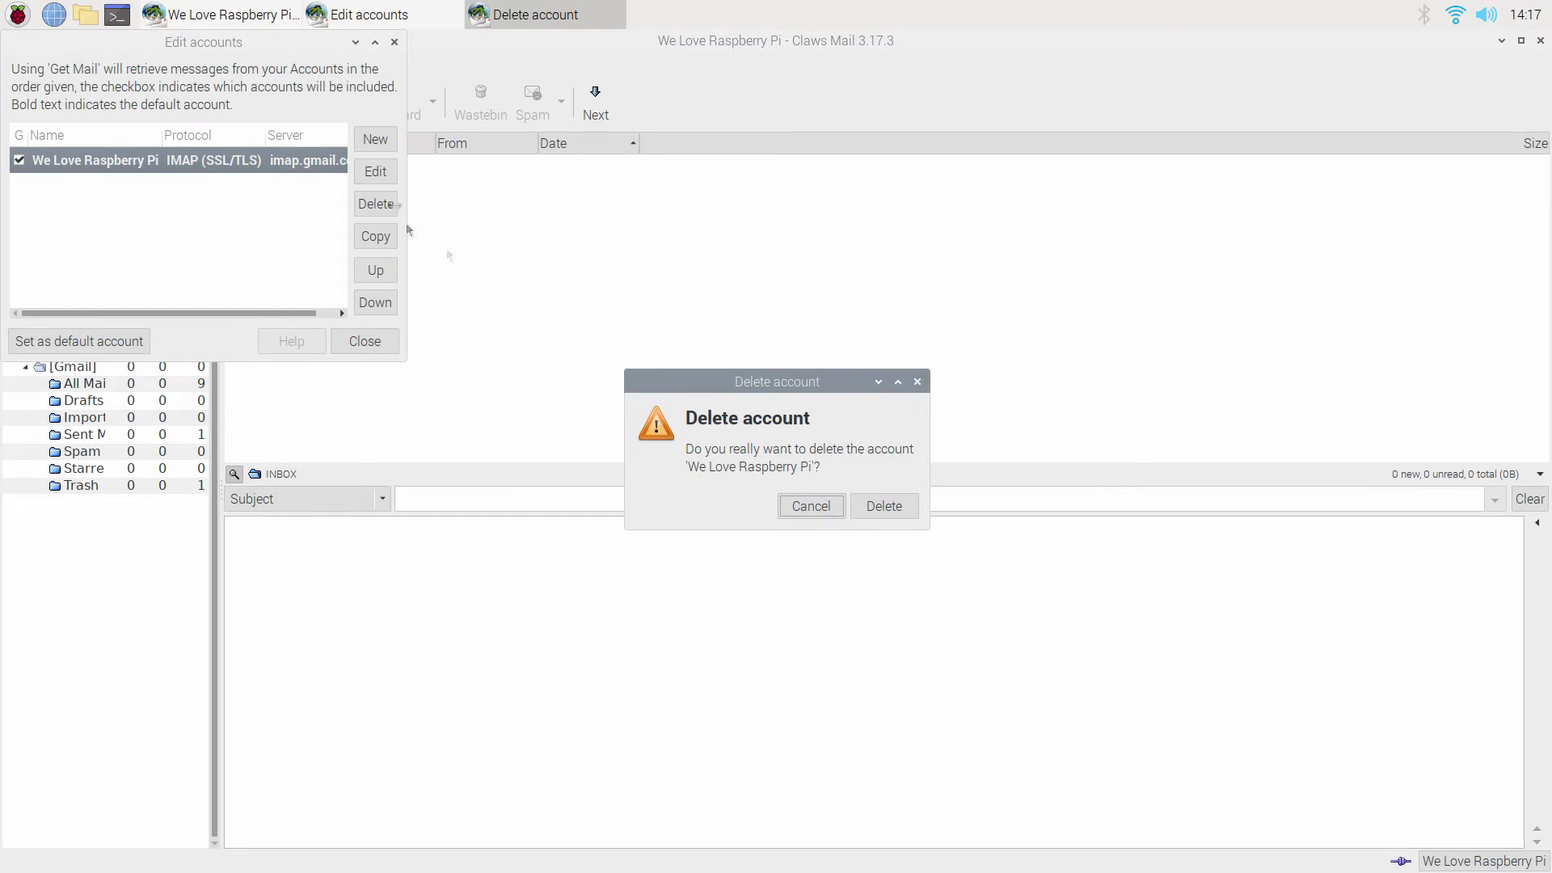
{"action": "left_click", "coordinate": [884, 507]}
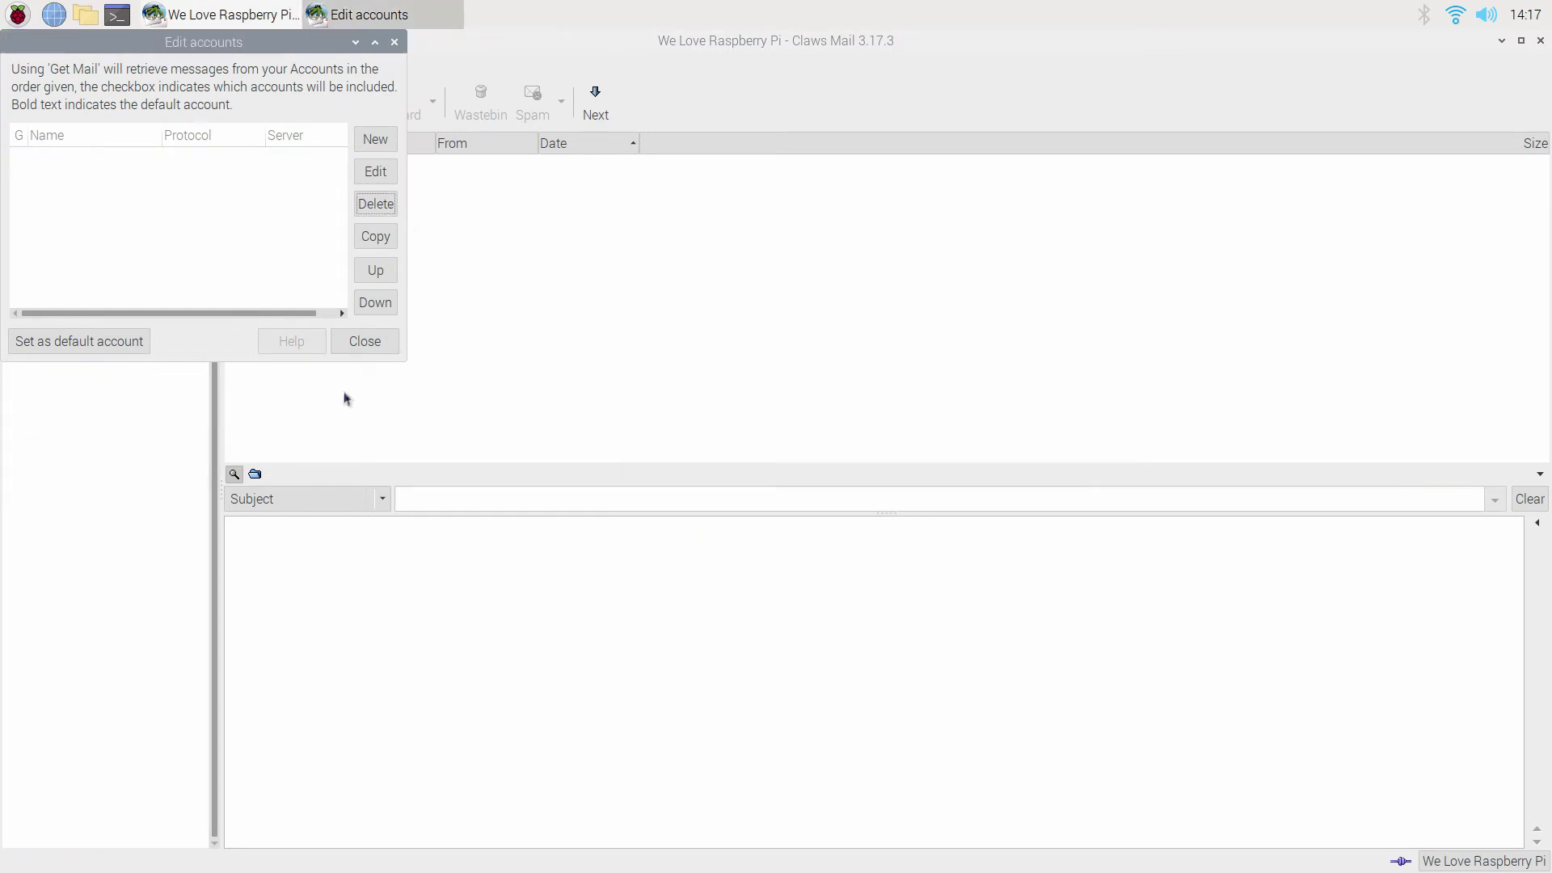
{"action": "left_click", "coordinate": [355, 347]}
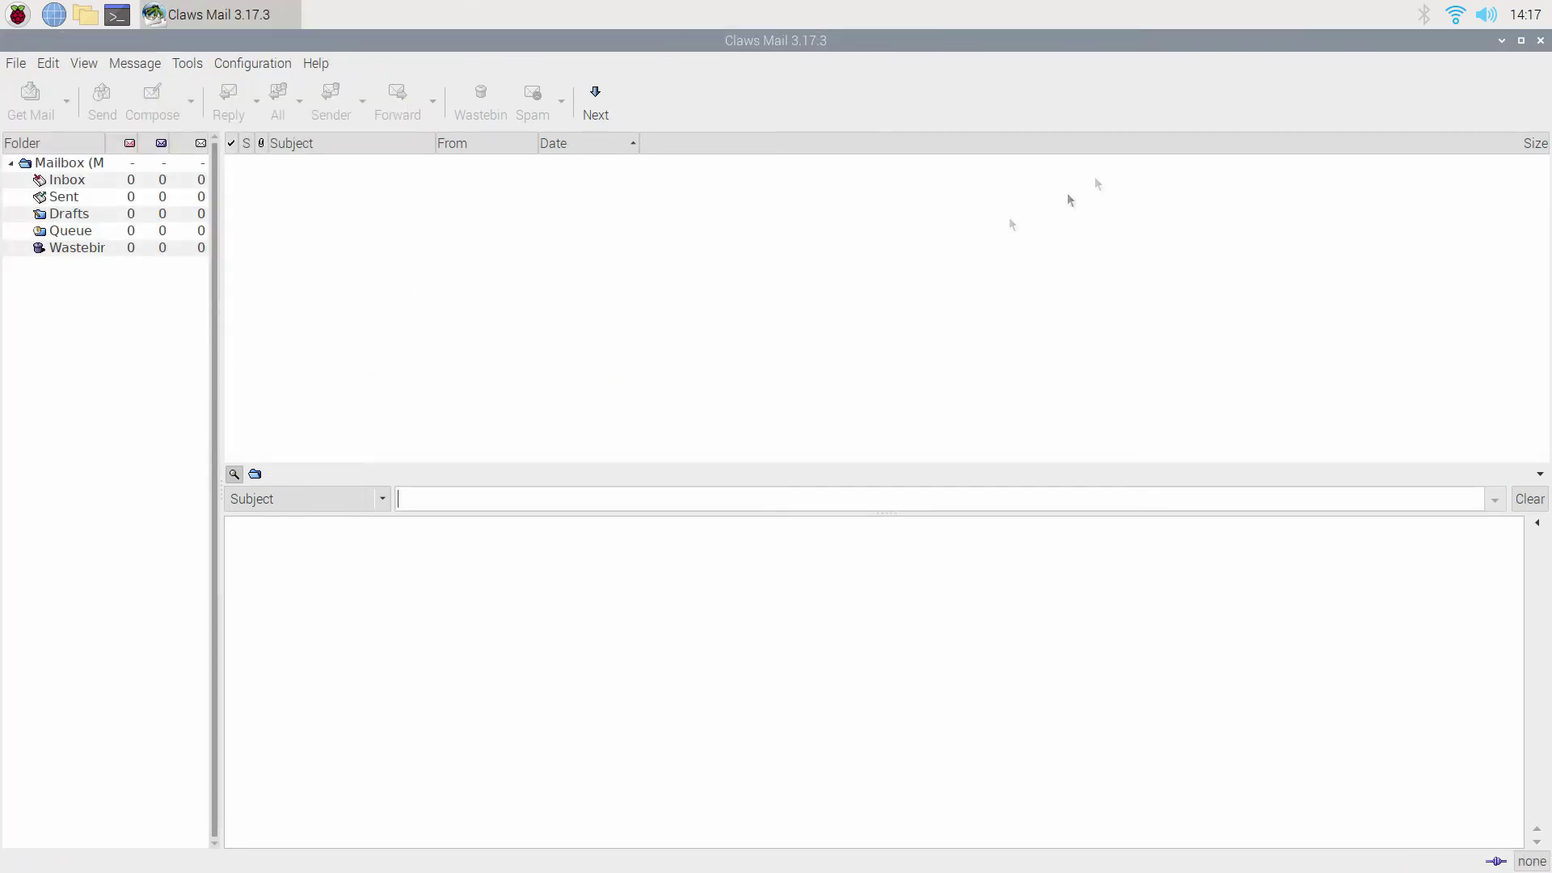
{"action": "left_click", "coordinate": [1540, 40]}
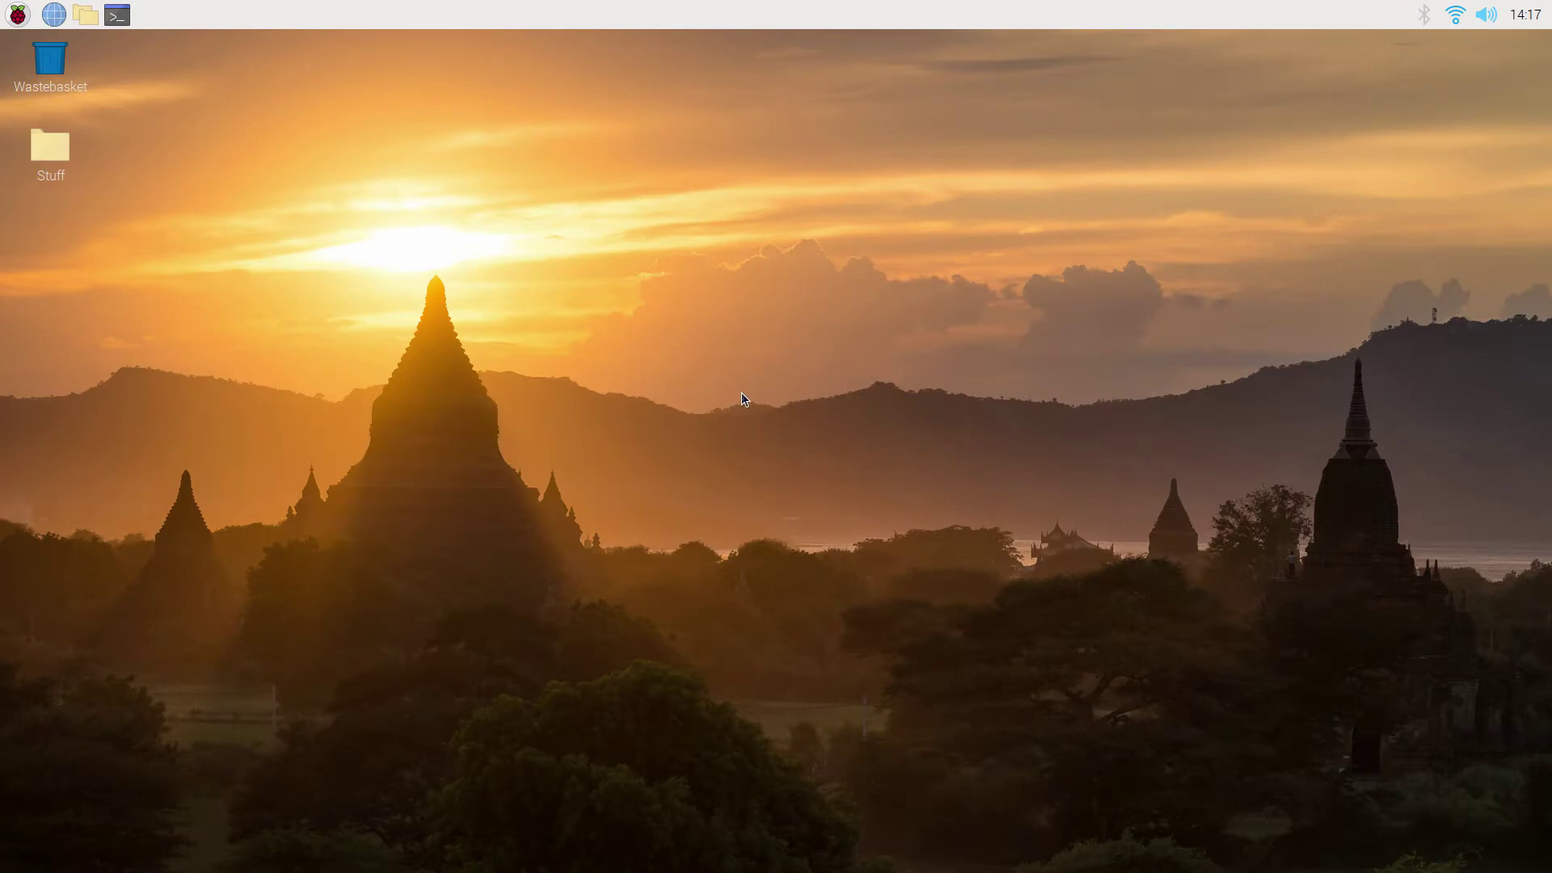
{"action": "left_click", "coordinate": [53, 15]}
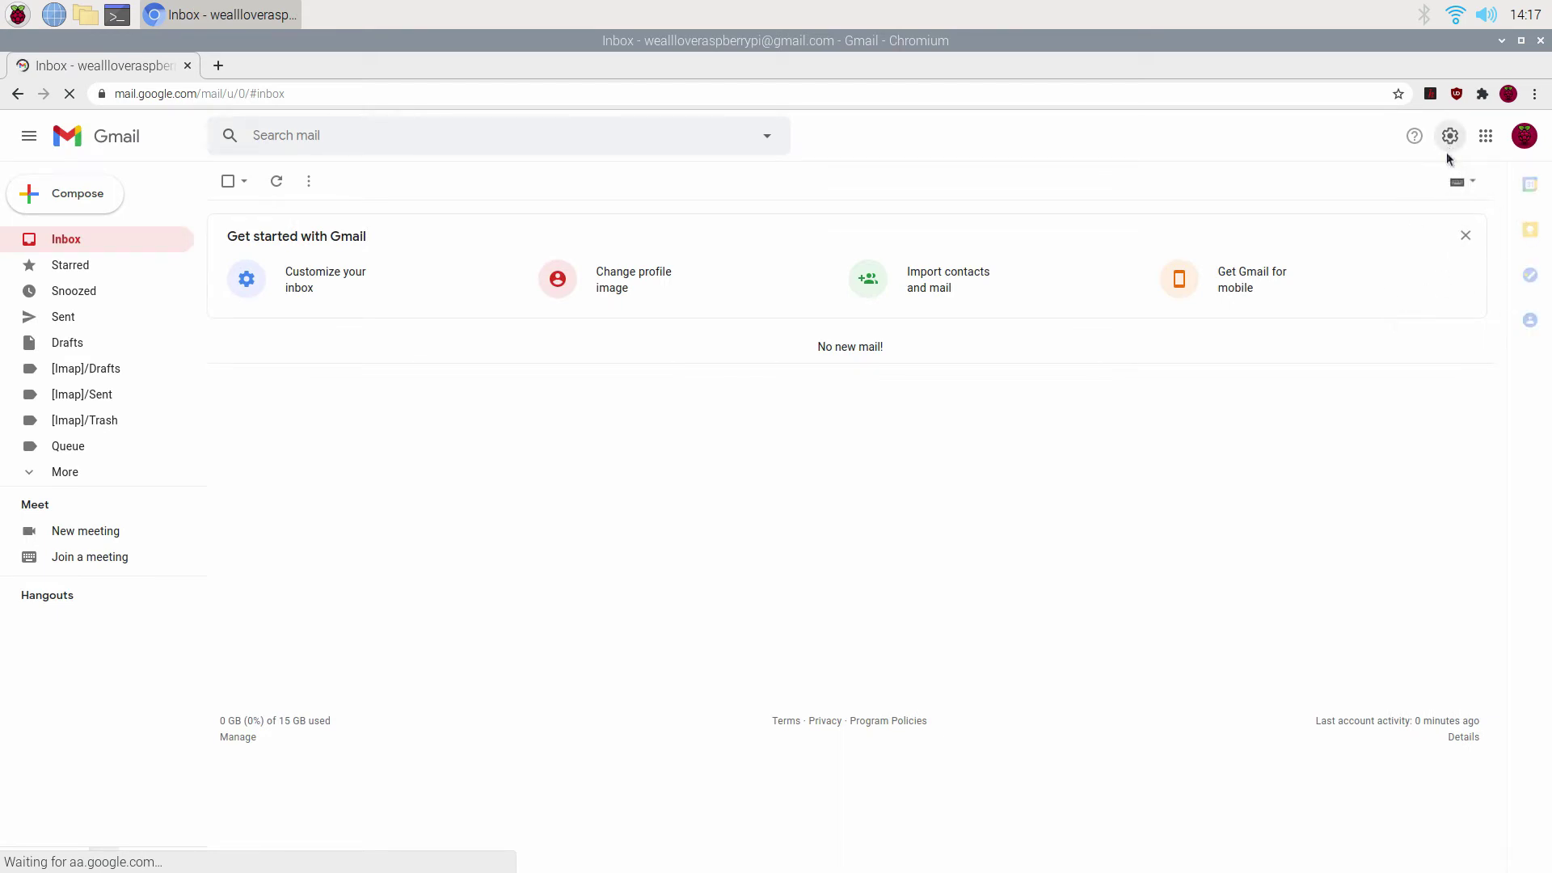
Cancel a Disable IMAP change under Forwarding and POP/IMAP, then open the Google account panel.
{"action": "left_click", "coordinate": [1450, 137]}
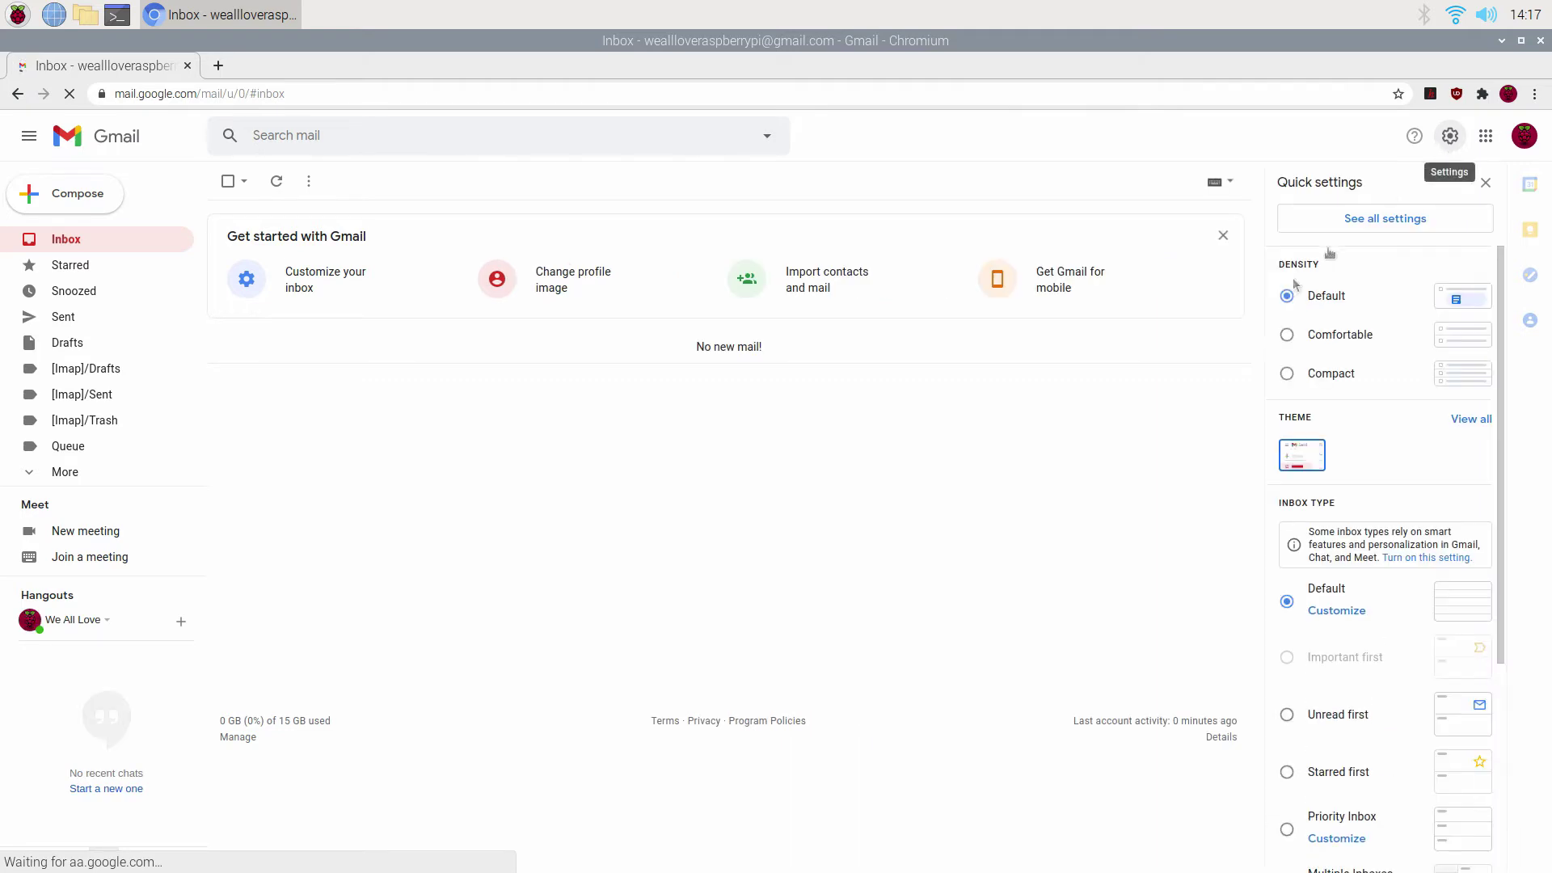
{"action": "left_click", "coordinate": [1346, 226]}
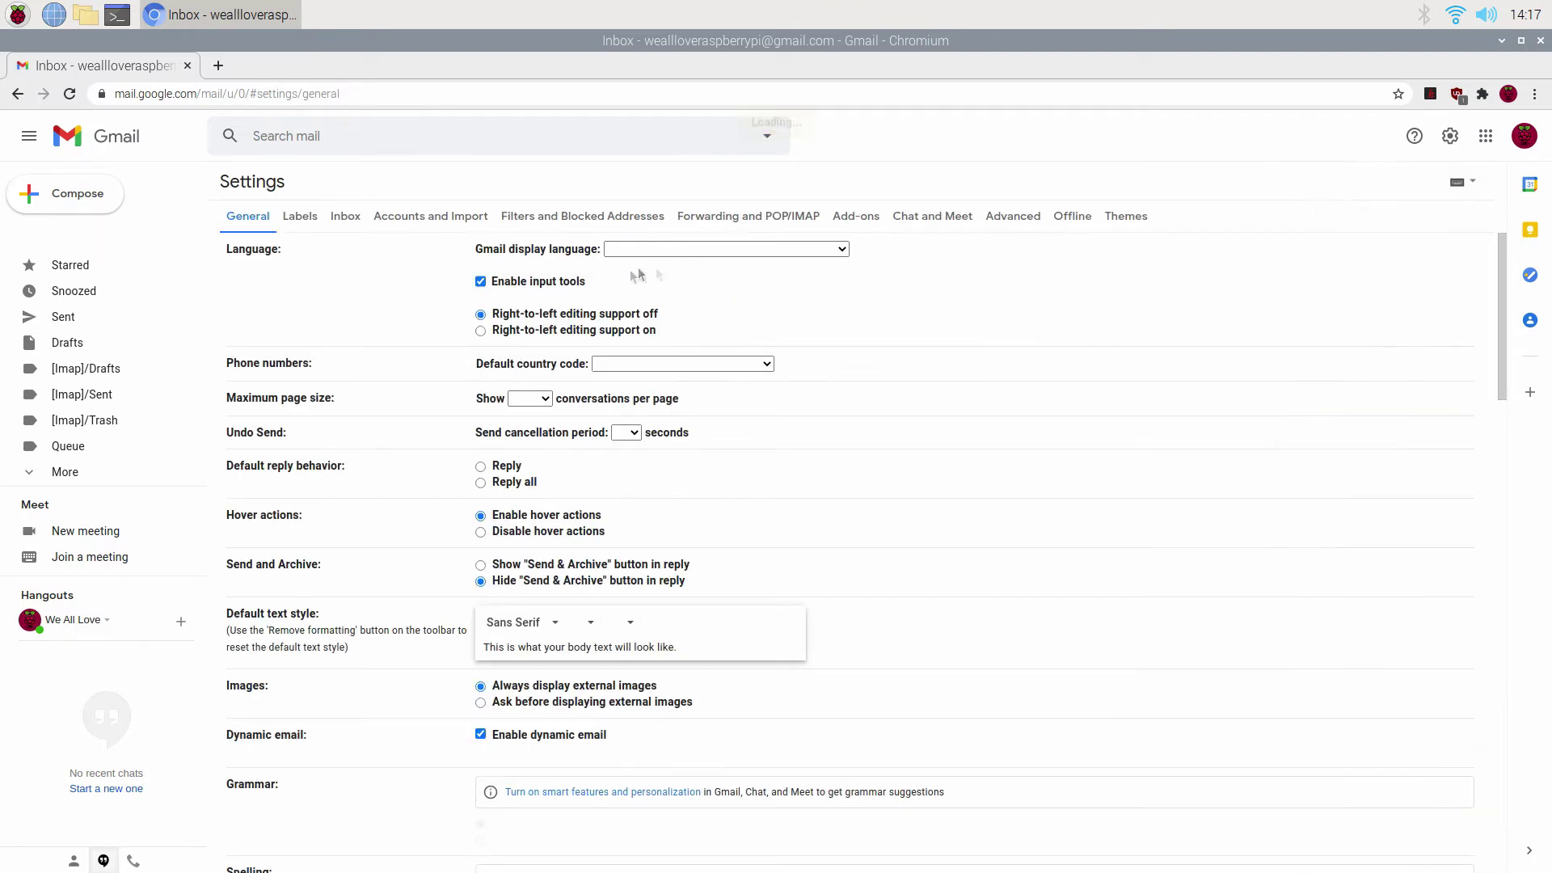
{"action": "left_click", "coordinate": [789, 221]}
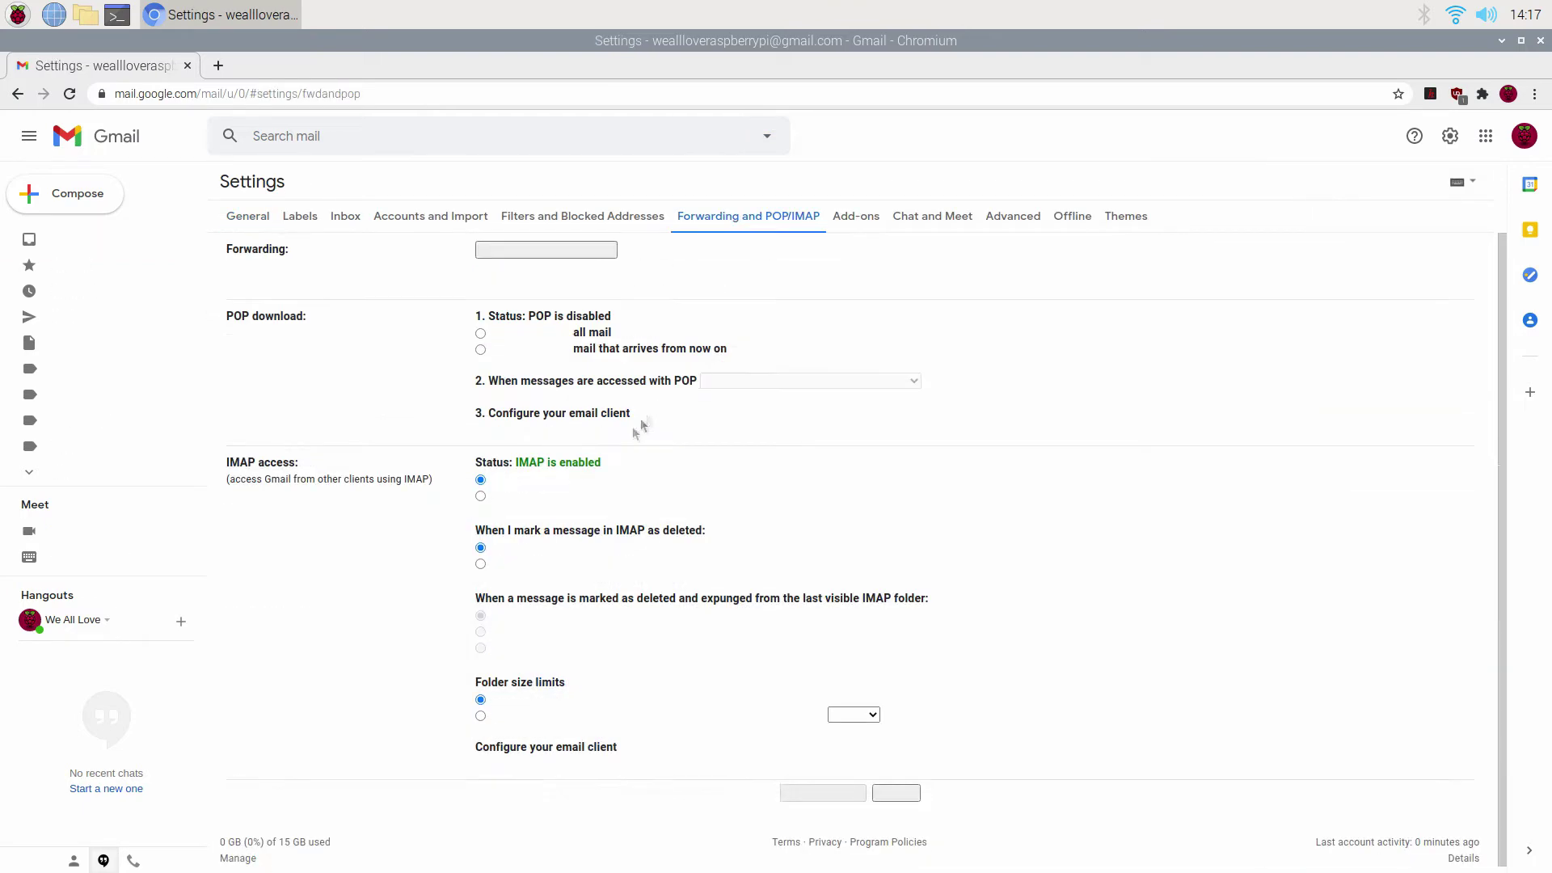
{"action": "left_click", "coordinate": [480, 496]}
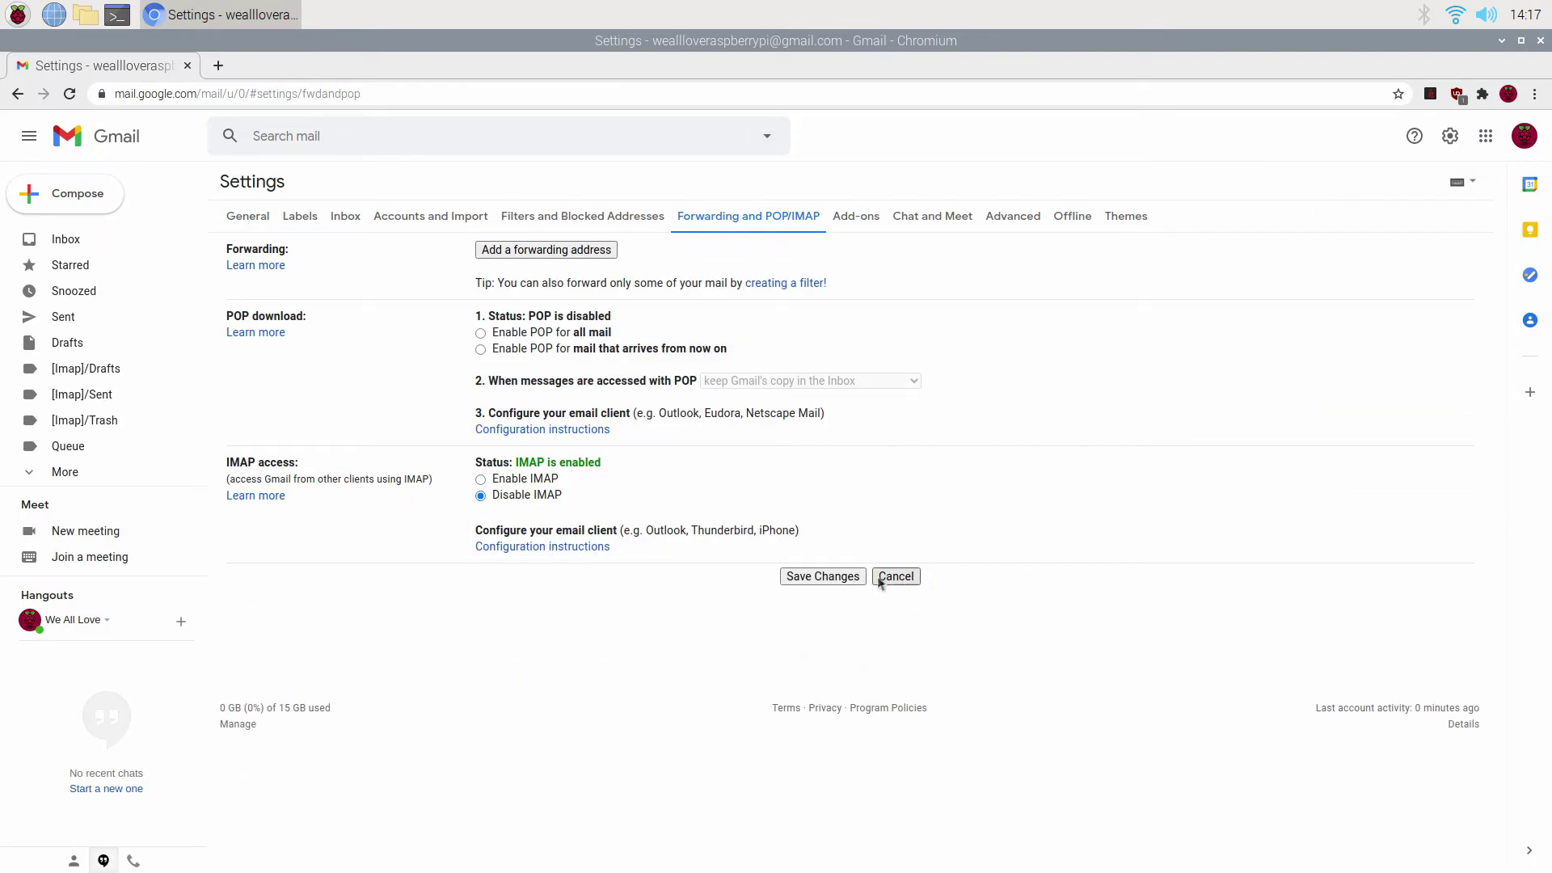
{"action": "left_click", "coordinate": [881, 582]}
{"action": "left_click", "coordinate": [1524, 136]}
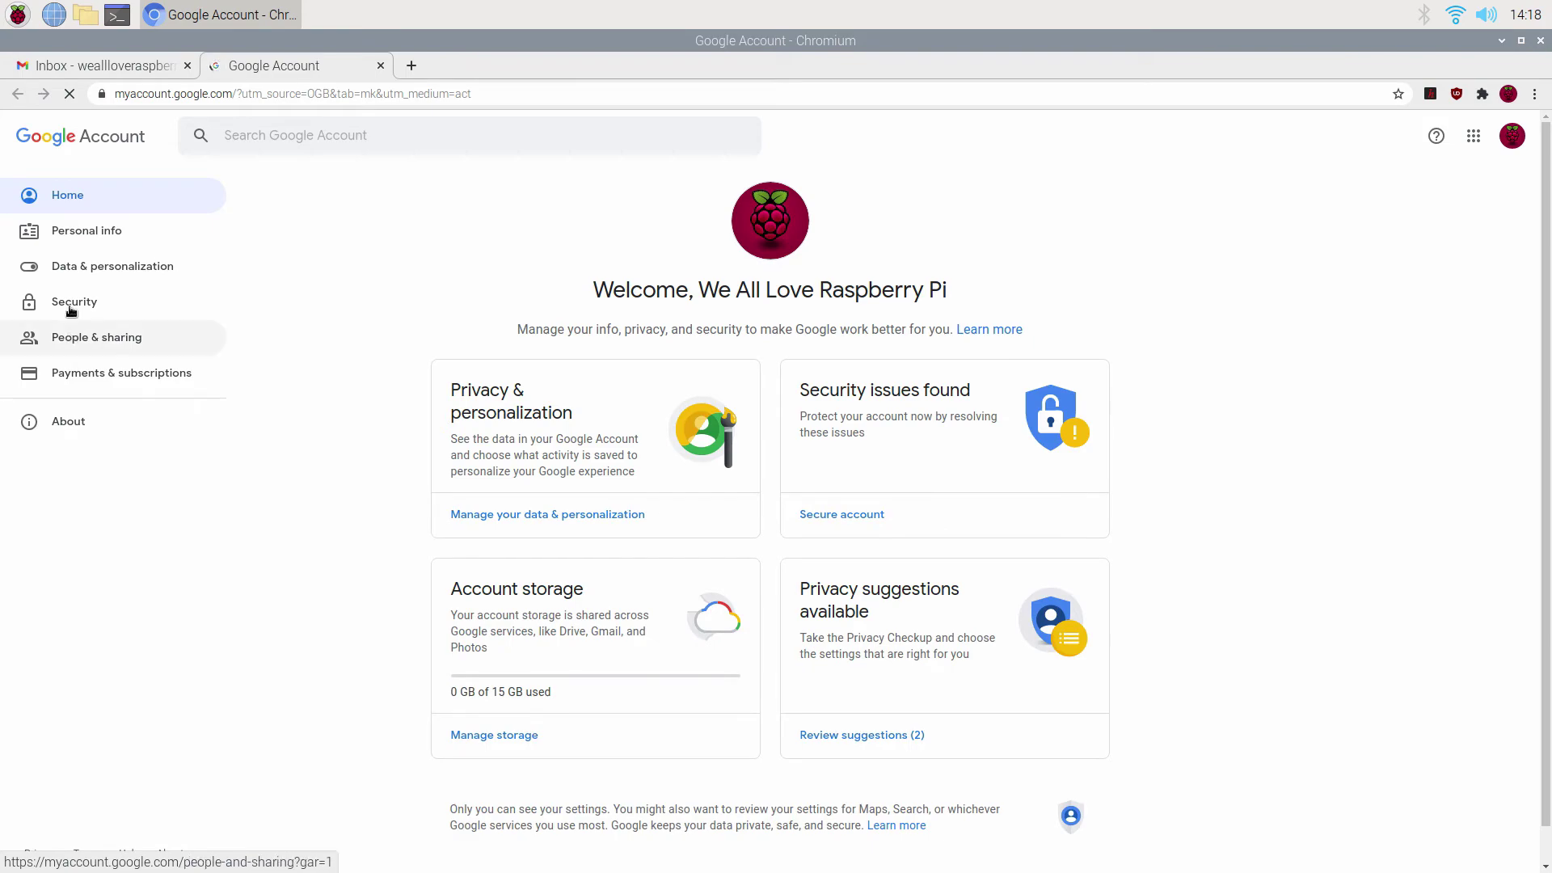
Turn off less secure app access in the Google Account security settings.
{"action": "left_click", "coordinate": [71, 308]}
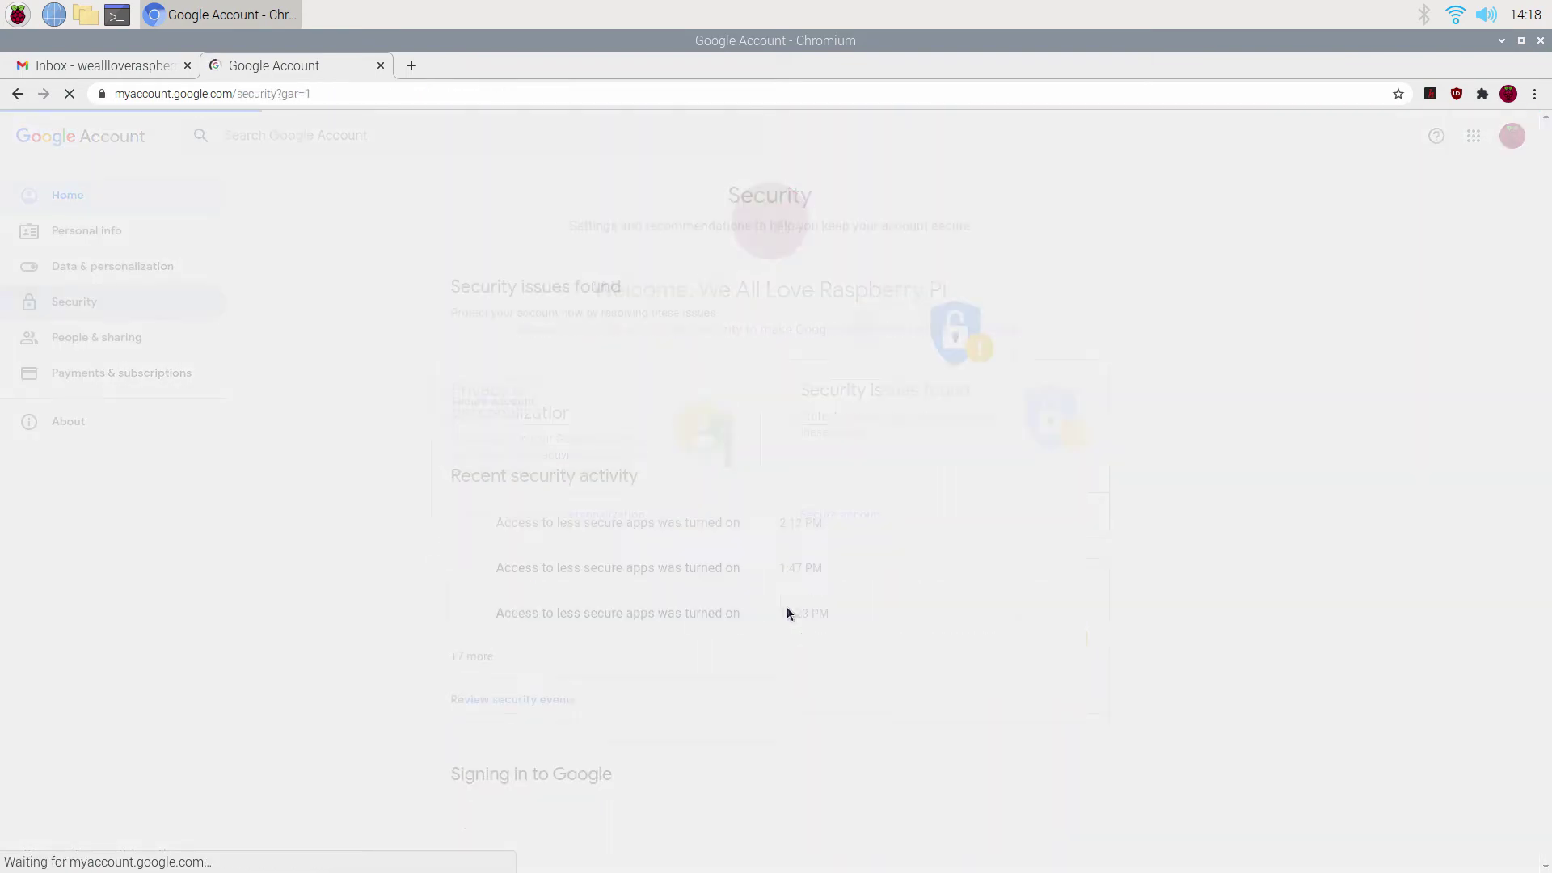
{"action": "scroll", "coordinate": [769, 617], "scroll_direction": "down", "scroll_amount": 7}
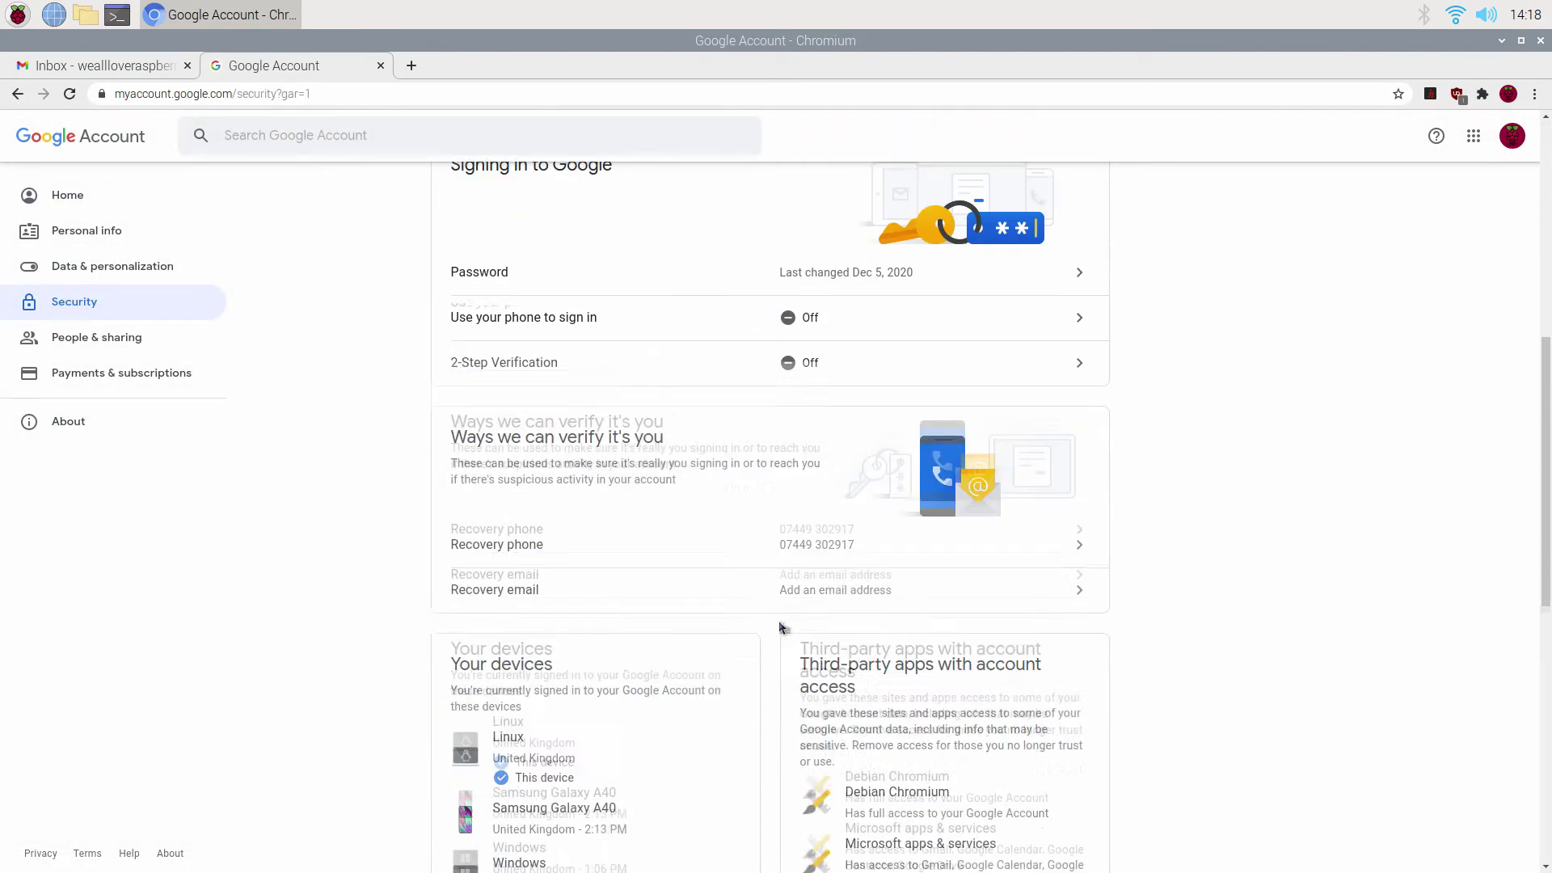
{"action": "scroll", "coordinate": [781, 627], "scroll_direction": "down", "scroll_amount": 10}
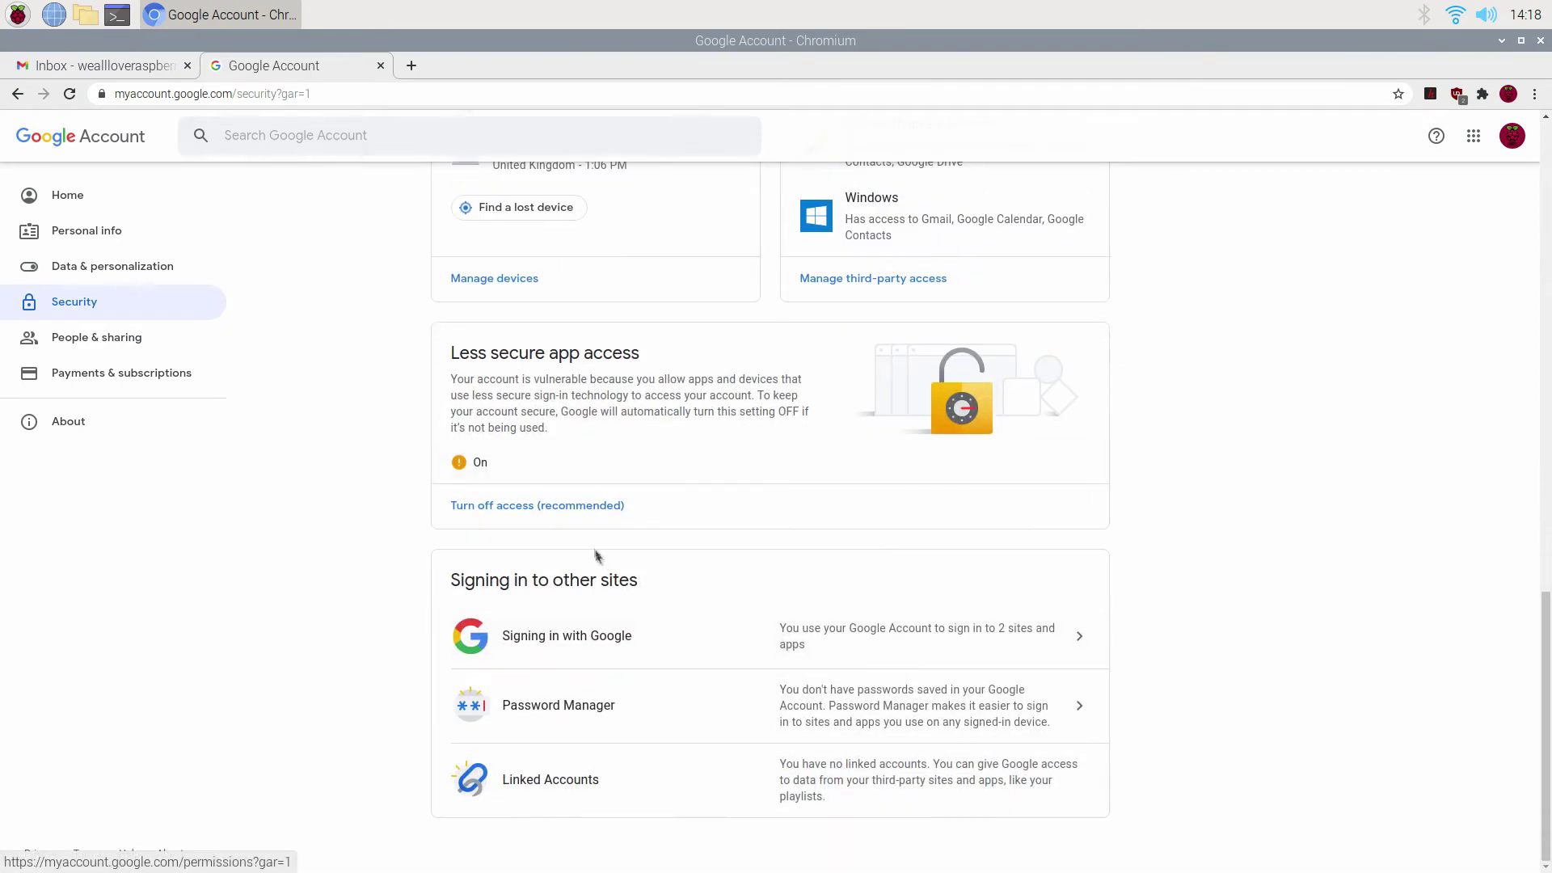
{"action": "left_click", "coordinate": [576, 505]}
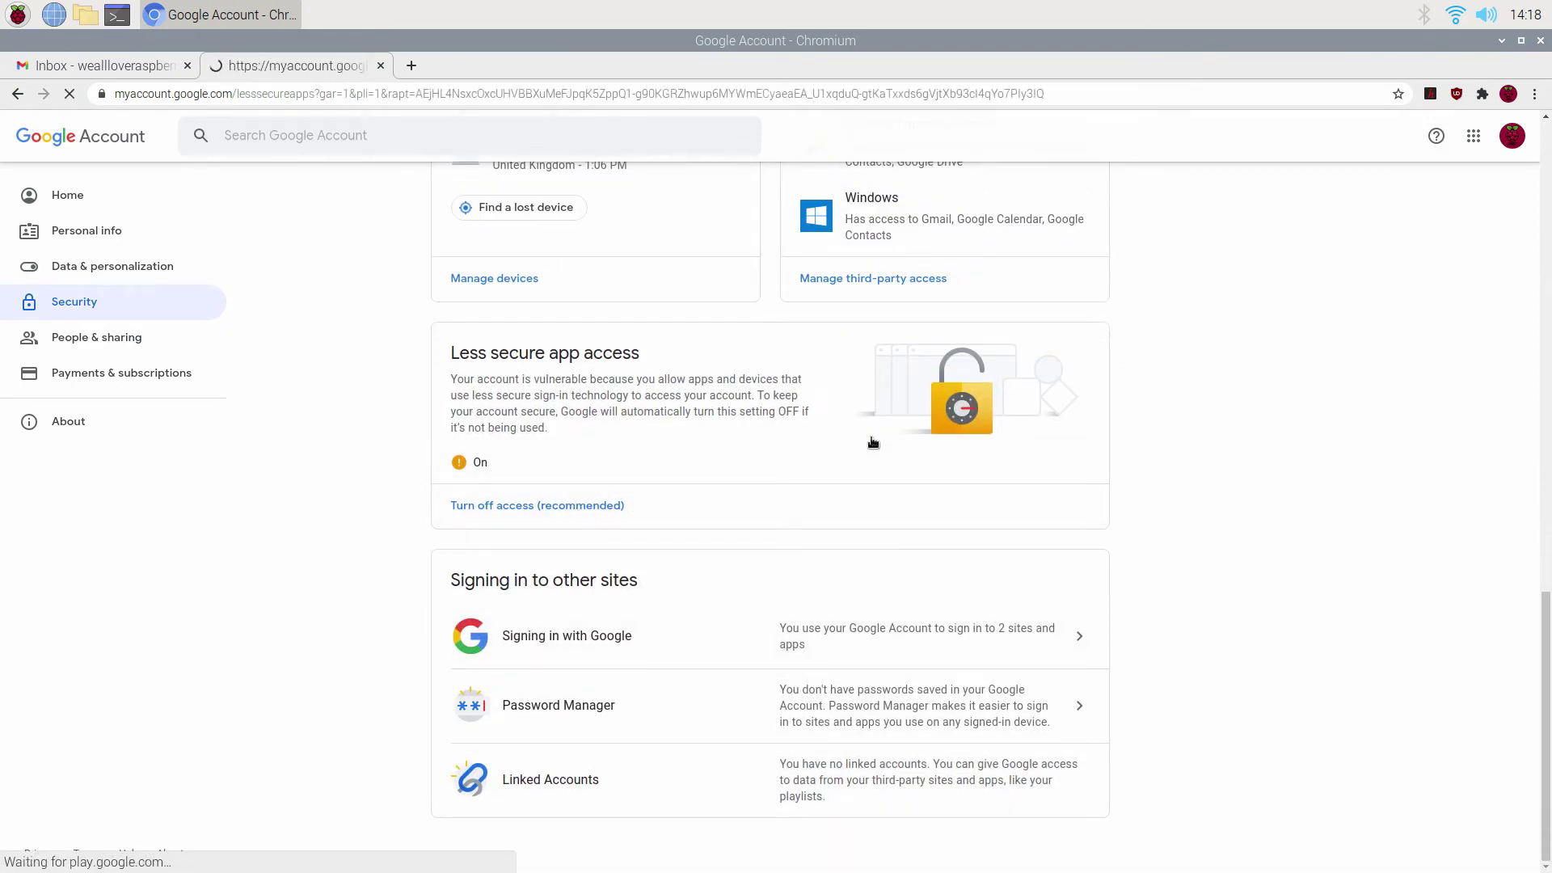
{"action": "left_click", "coordinate": [845, 366]}
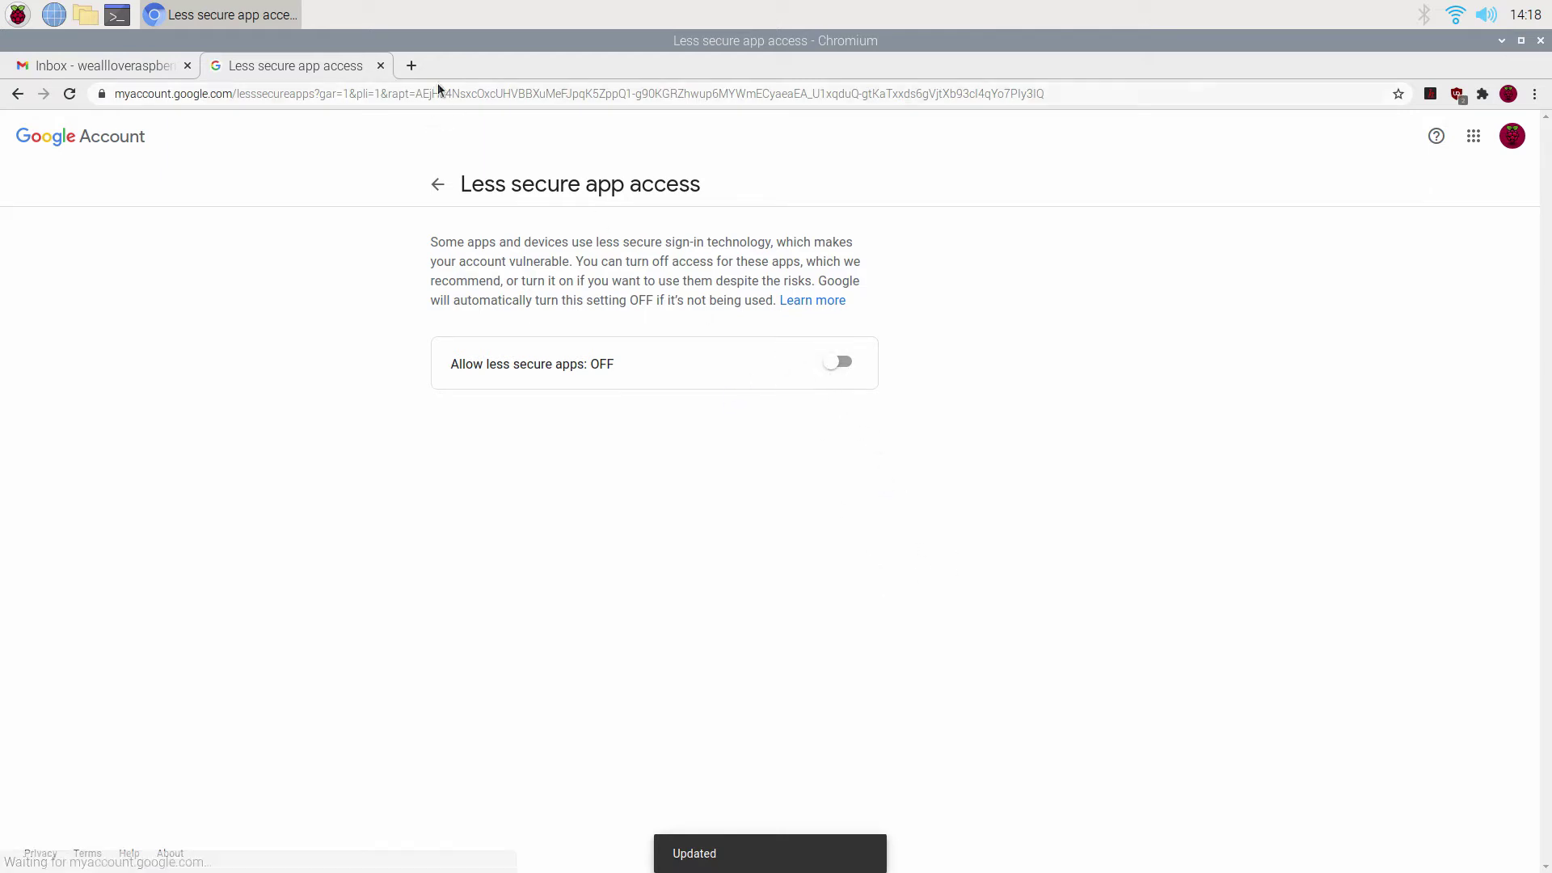
{"action": "left_click", "coordinate": [380, 66]}
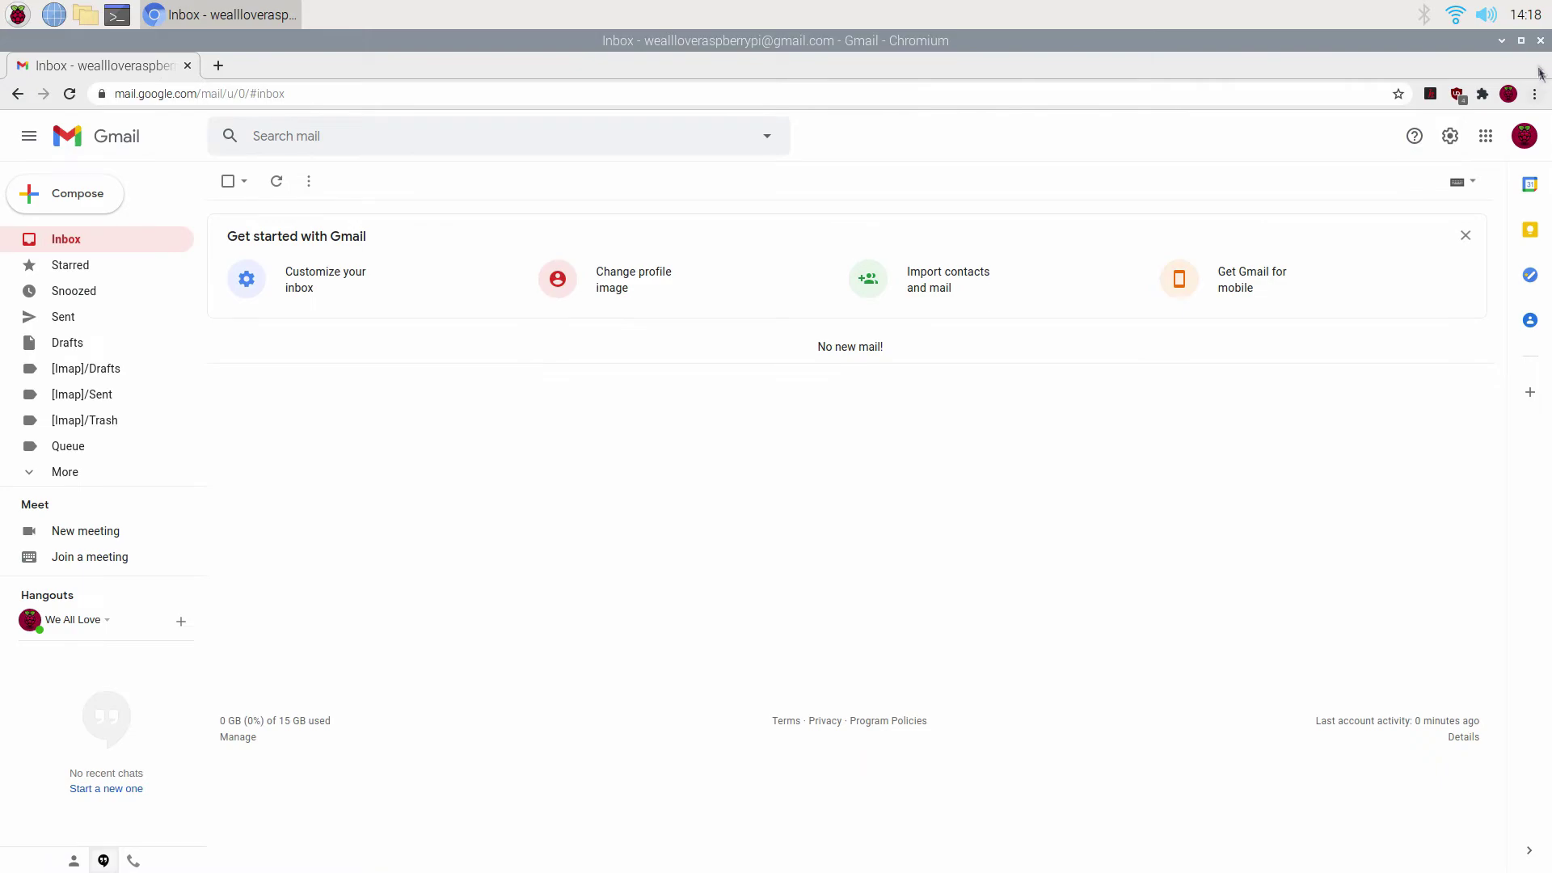
Close the browser and start Claws Mail's setup wizard from the Internet menu.
{"action": "left_click", "coordinate": [1540, 41]}
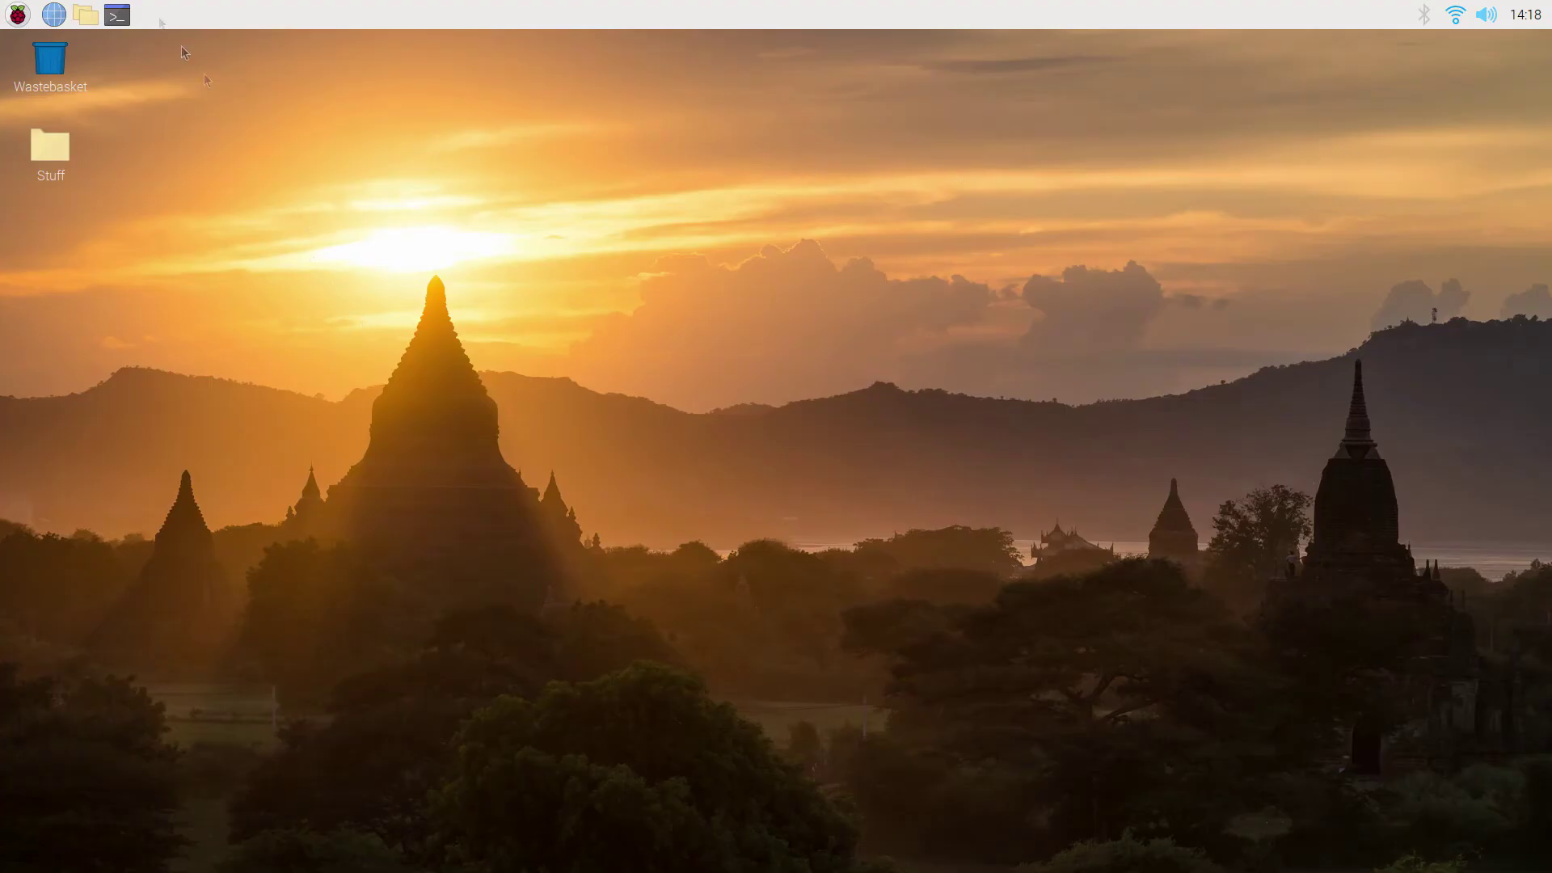
{"action": "left_click", "coordinate": [18, 15]}
{"action": "mouse_move", "coordinate": [125, 134]}
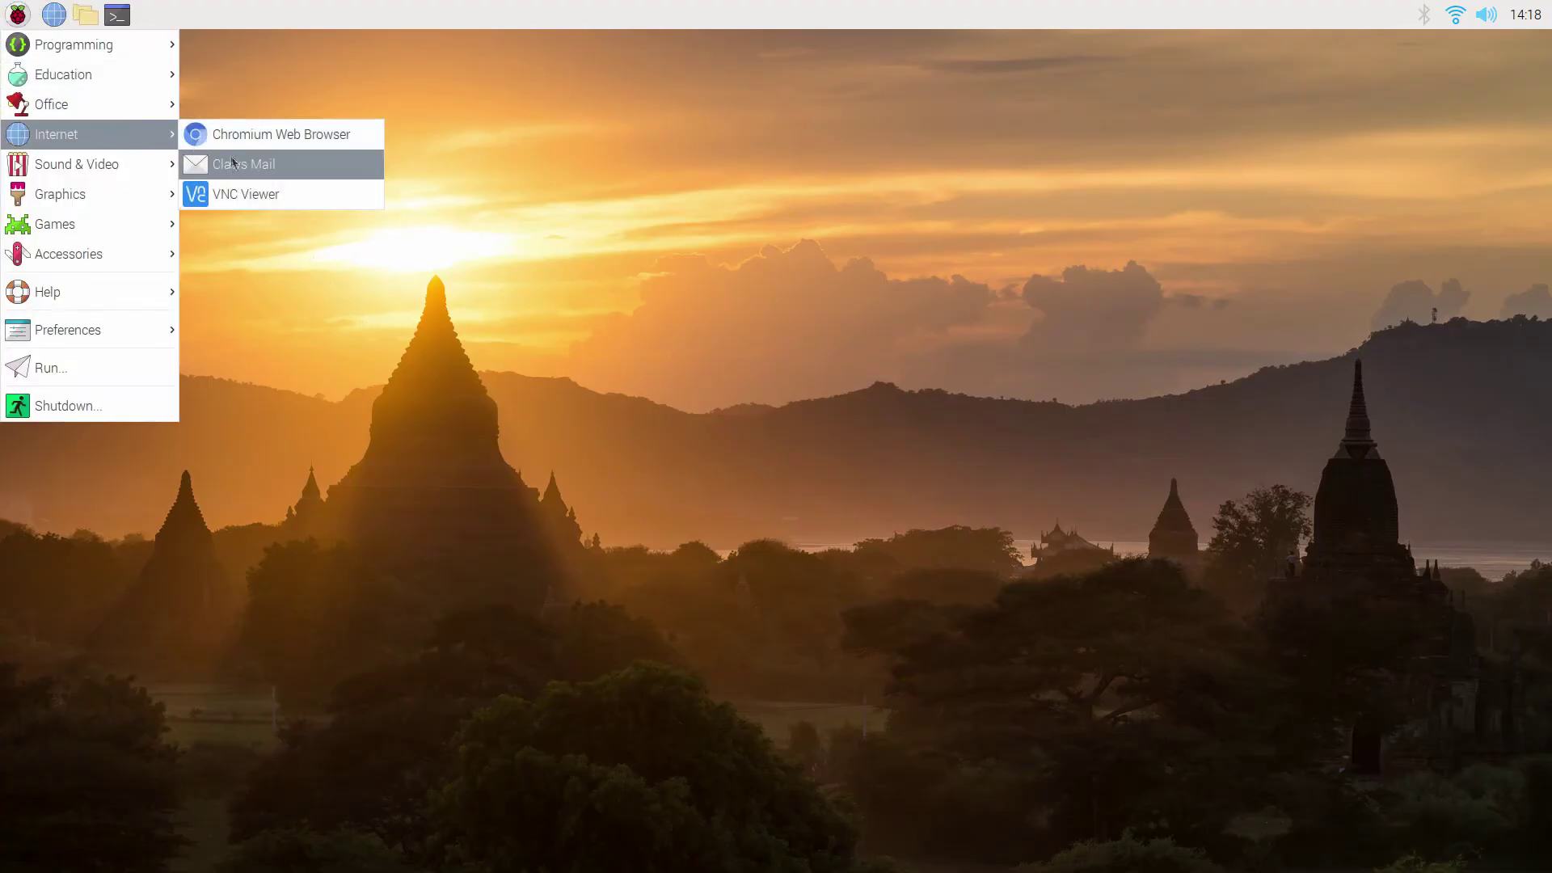
{"action": "left_click", "coordinate": [232, 164]}
{"action": "left_click", "coordinate": [770, 617]}
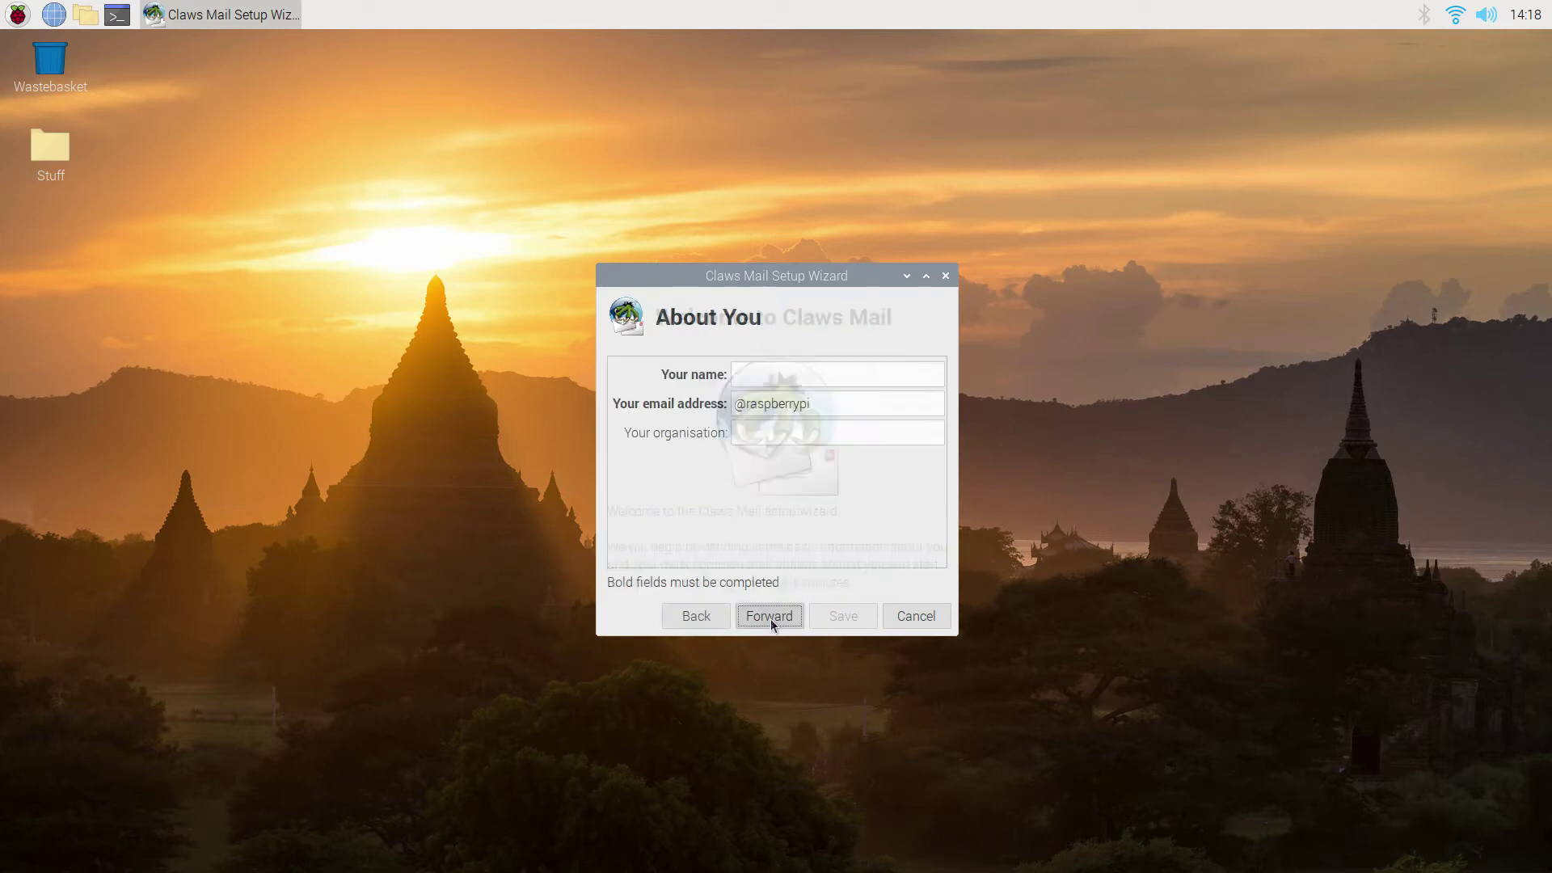
Enter the user's full name and Gmail address on the About You page.
{"action": "left_click", "coordinate": [778, 376]}
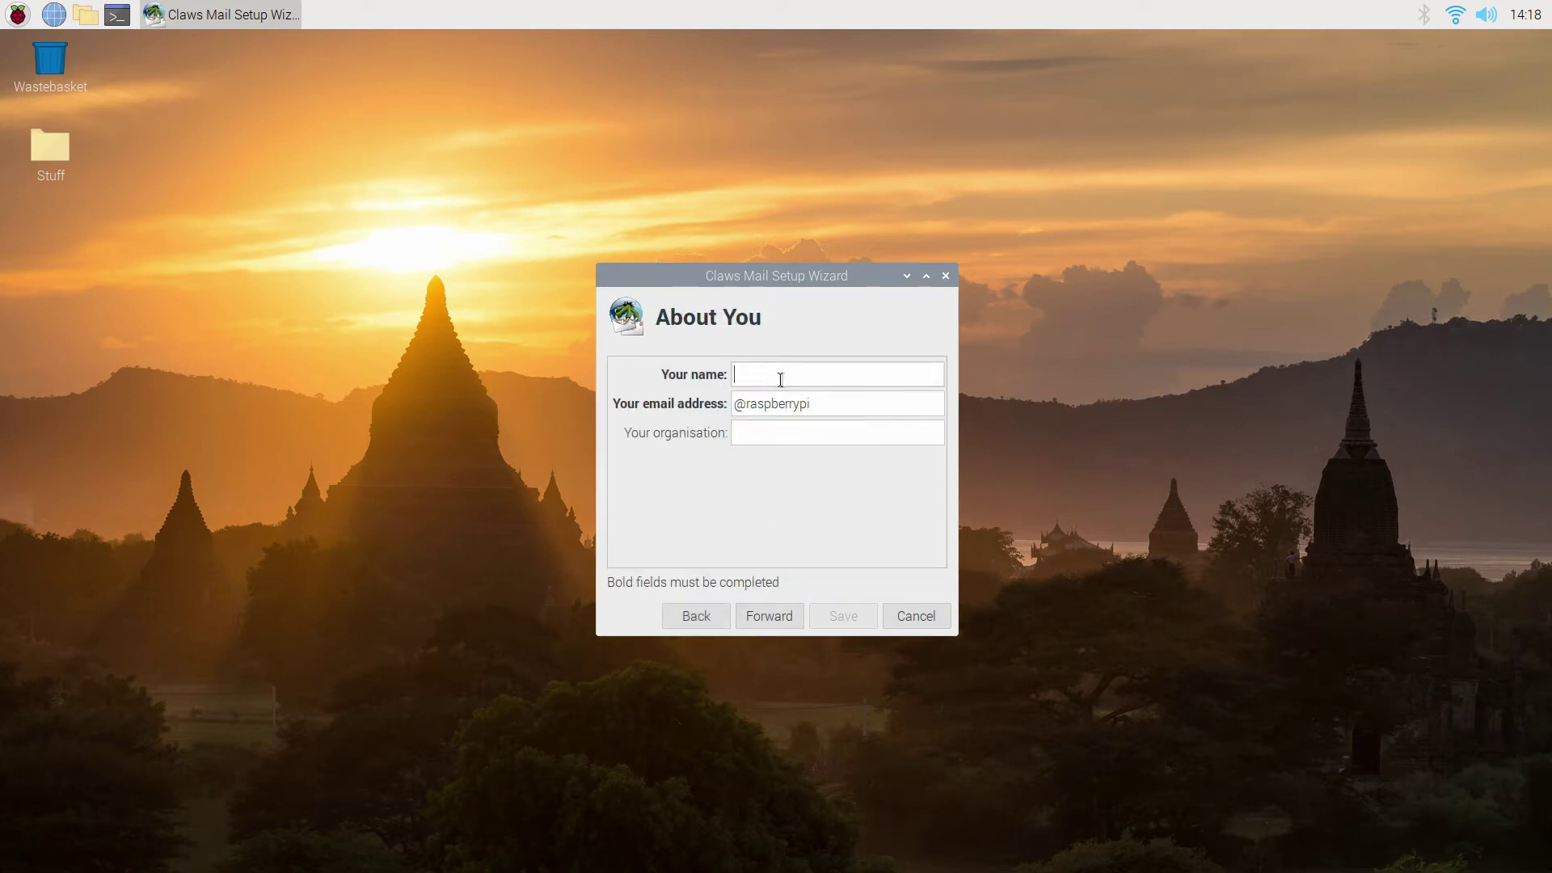
{"action": "key", "text": "Tab"}
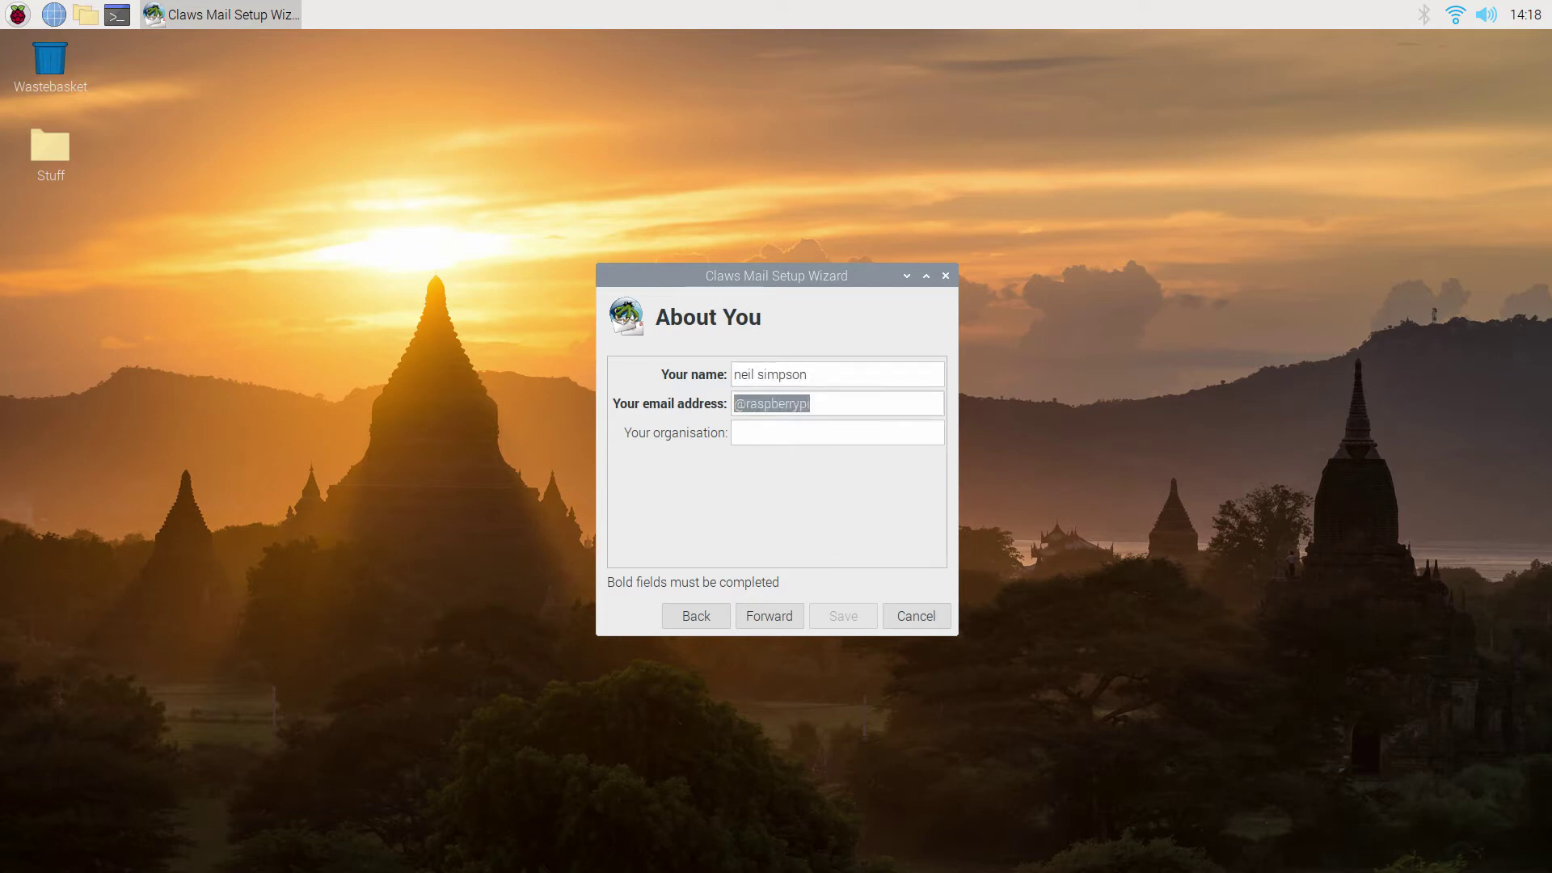
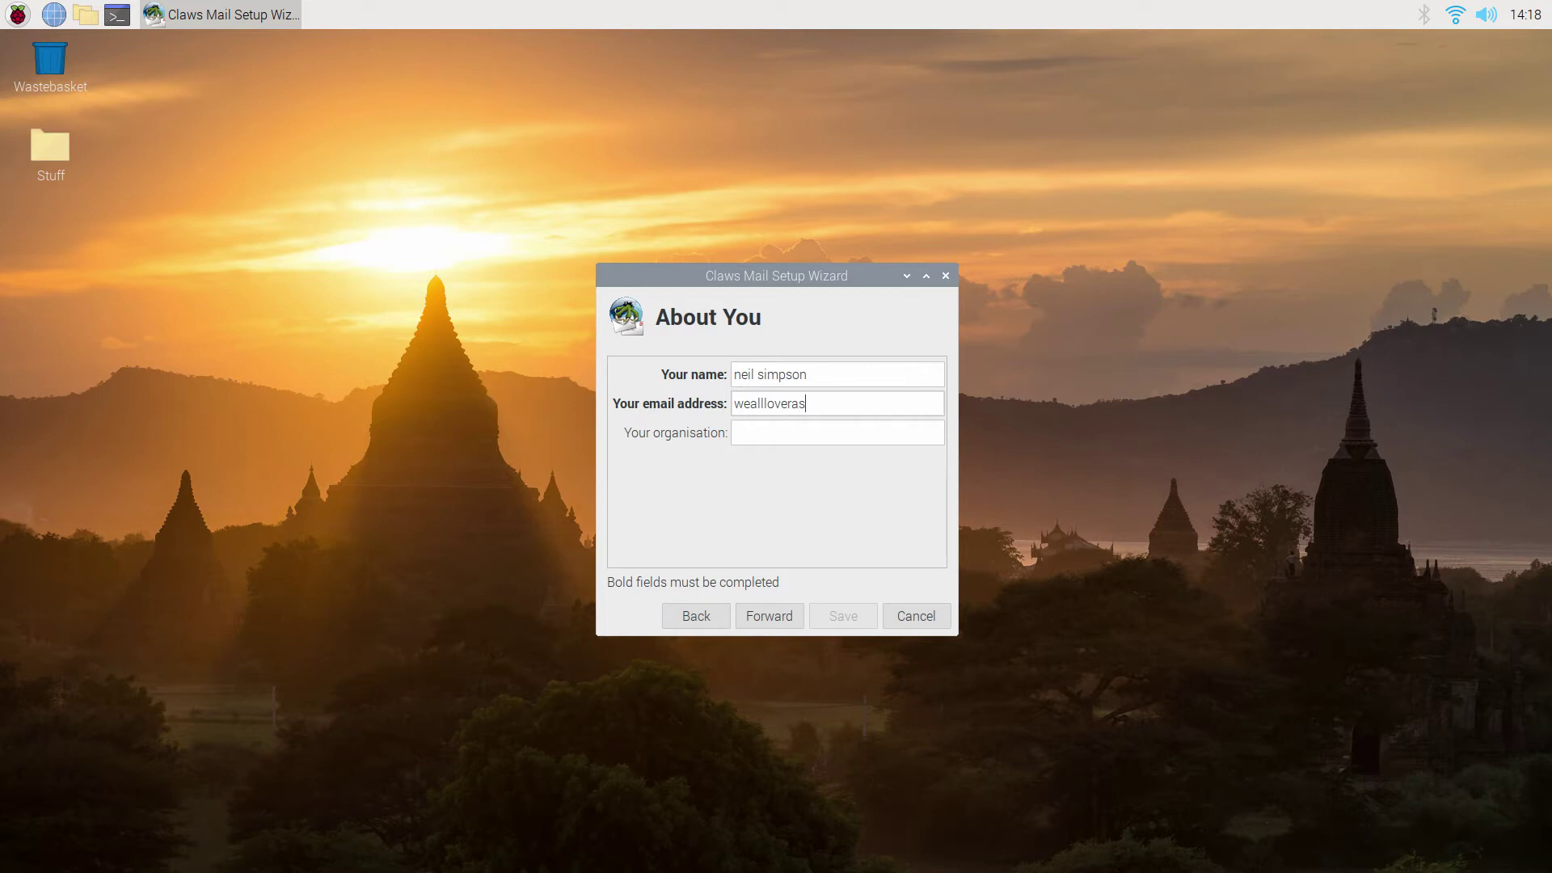
Return from Receiving mail and capitalise the surname, removing the lowercase first initial.
{"action": "left_click", "coordinate": [774, 618]}
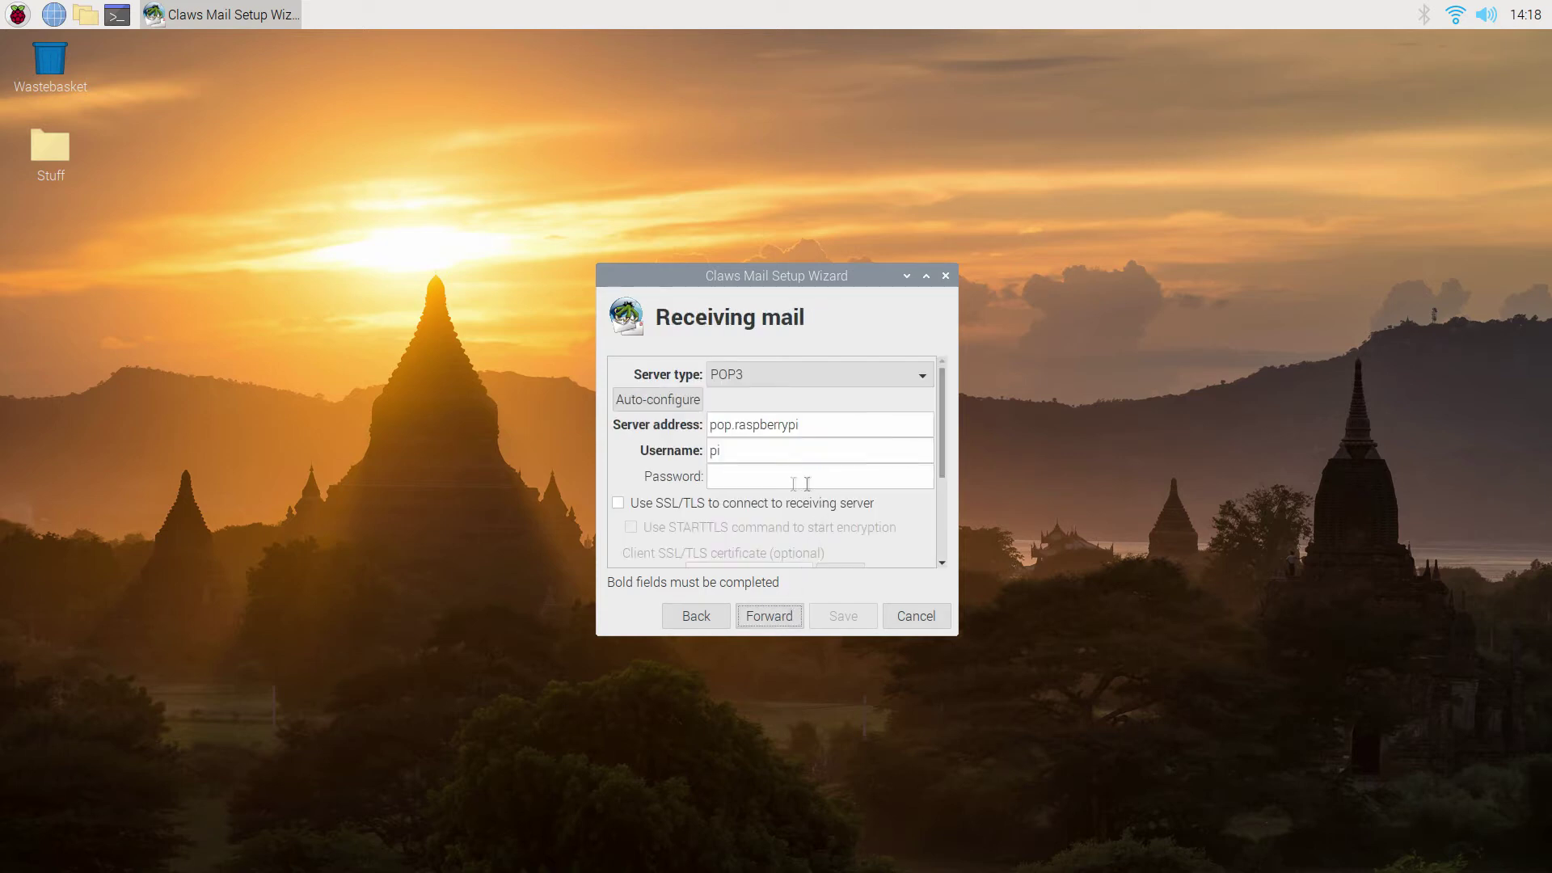
{"action": "left_click", "coordinate": [706, 611]}
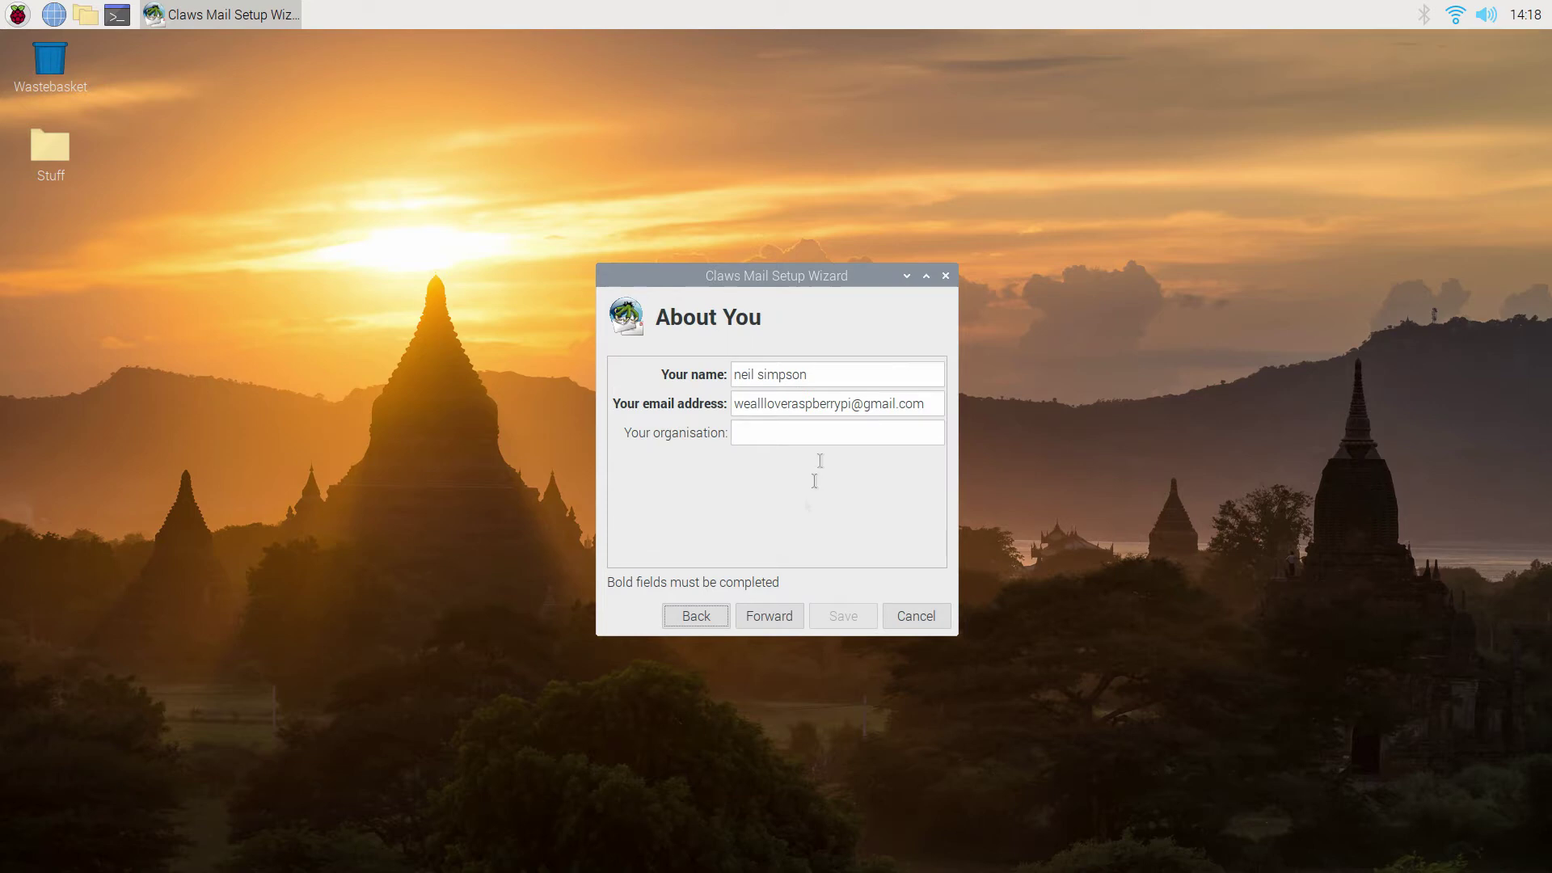
{"action": "left_click", "coordinate": [765, 376]}
{"action": "key", "text": "BackSpace"}
{"action": "key", "text": "BackSpace"}
{"action": "type", "text": "Si"}
{"action": "key", "text": "Home"}
{"action": "key", "text": "Delete"}
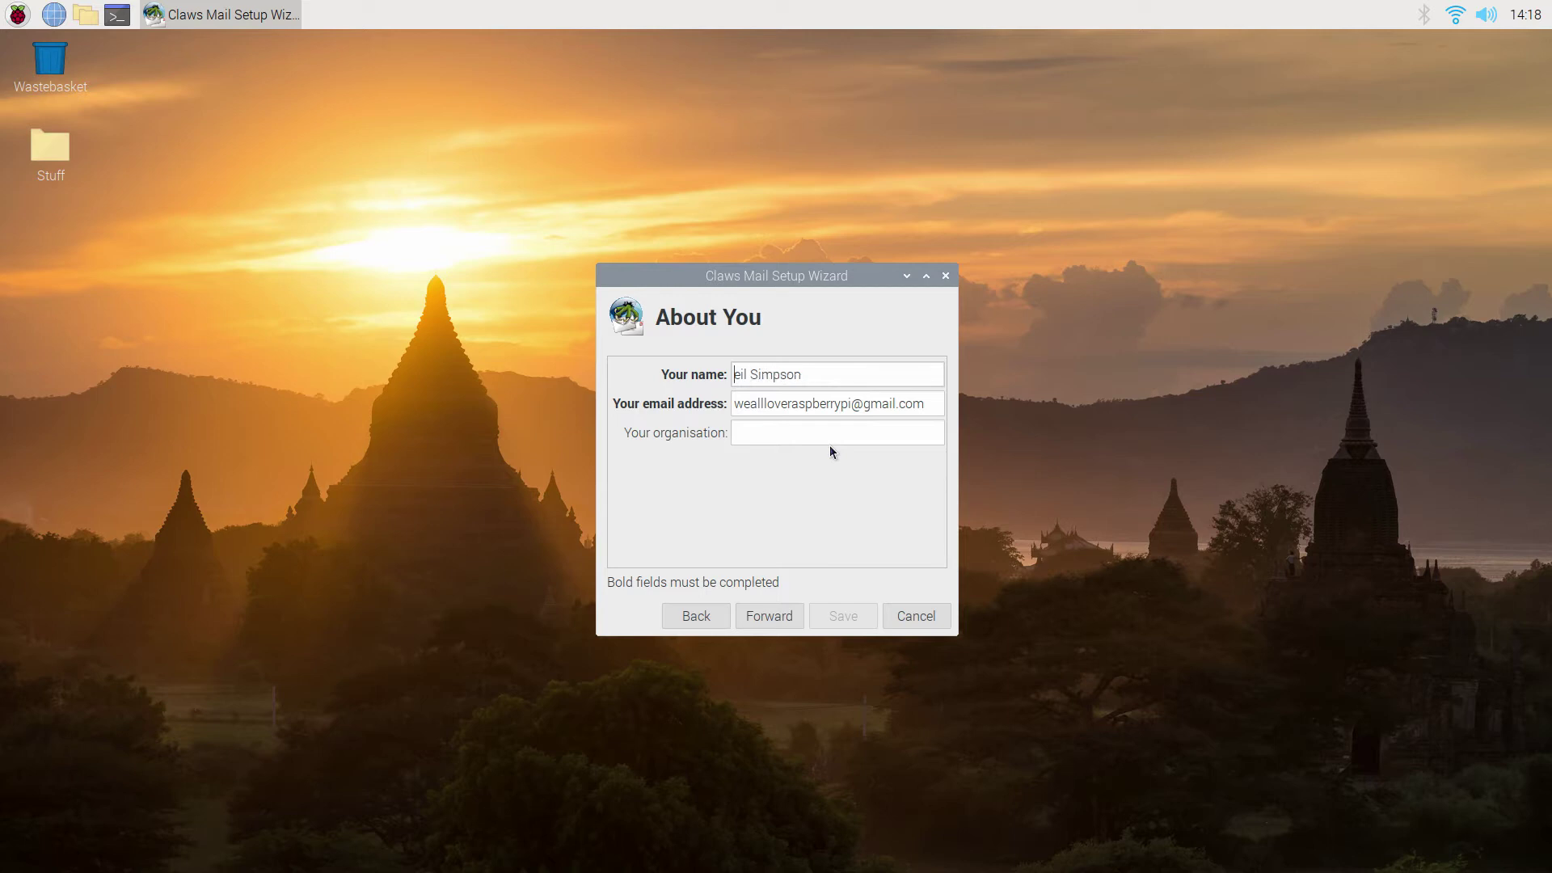
Finish capitalising the first name, then set the incoming server to Gmail IMAP via Auto-configure.
{"action": "type", "text": "N"}
{"action": "left_click", "coordinate": [783, 615]}
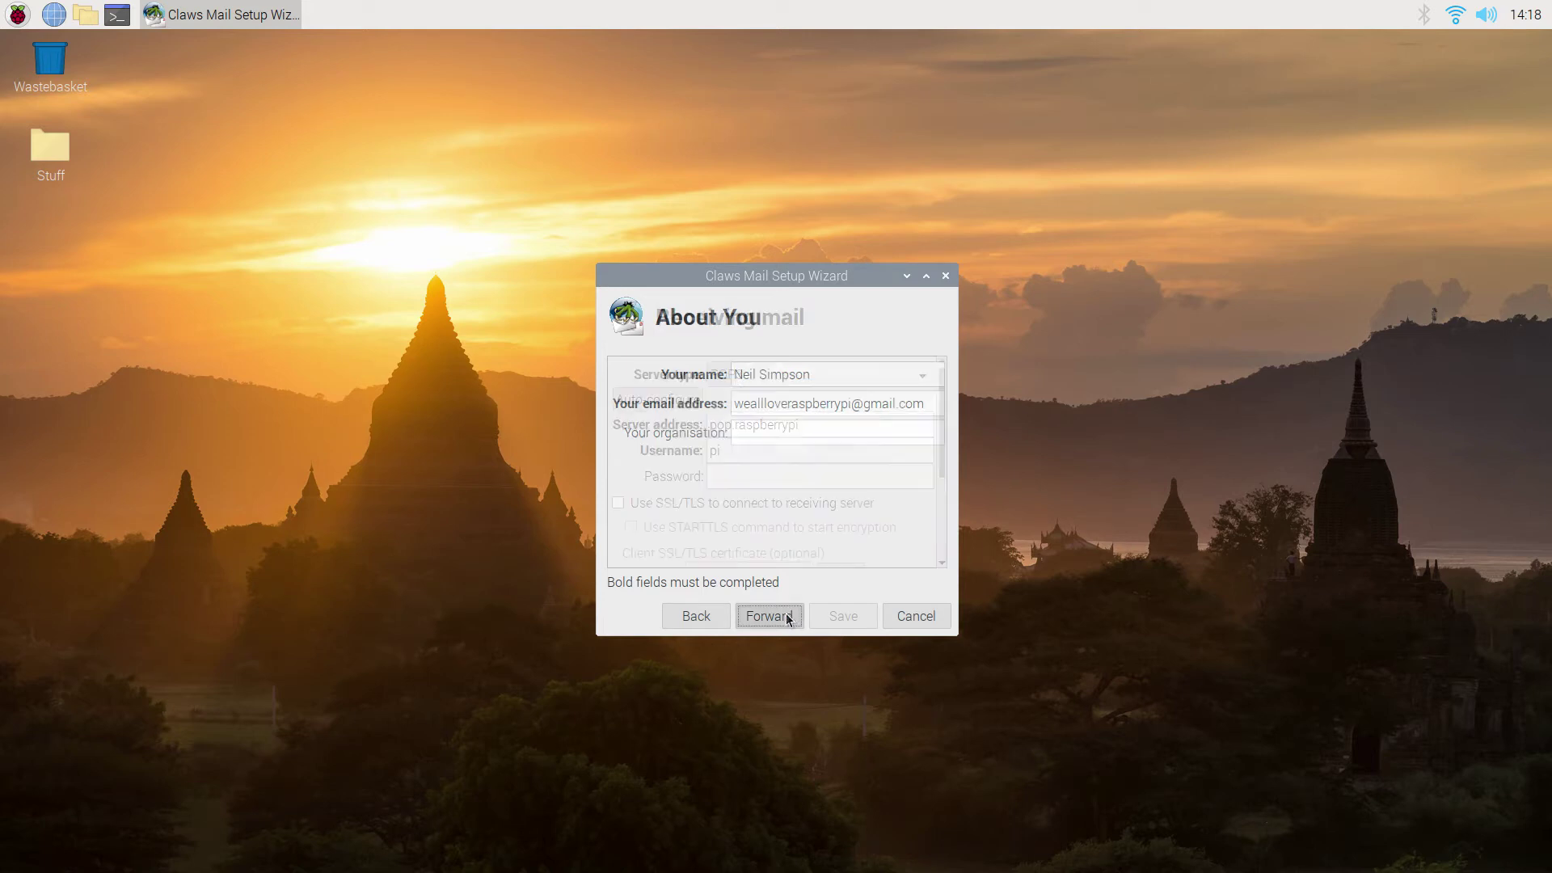
{"action": "left_click", "coordinate": [797, 381]}
{"action": "left_click", "coordinate": [792, 395]}
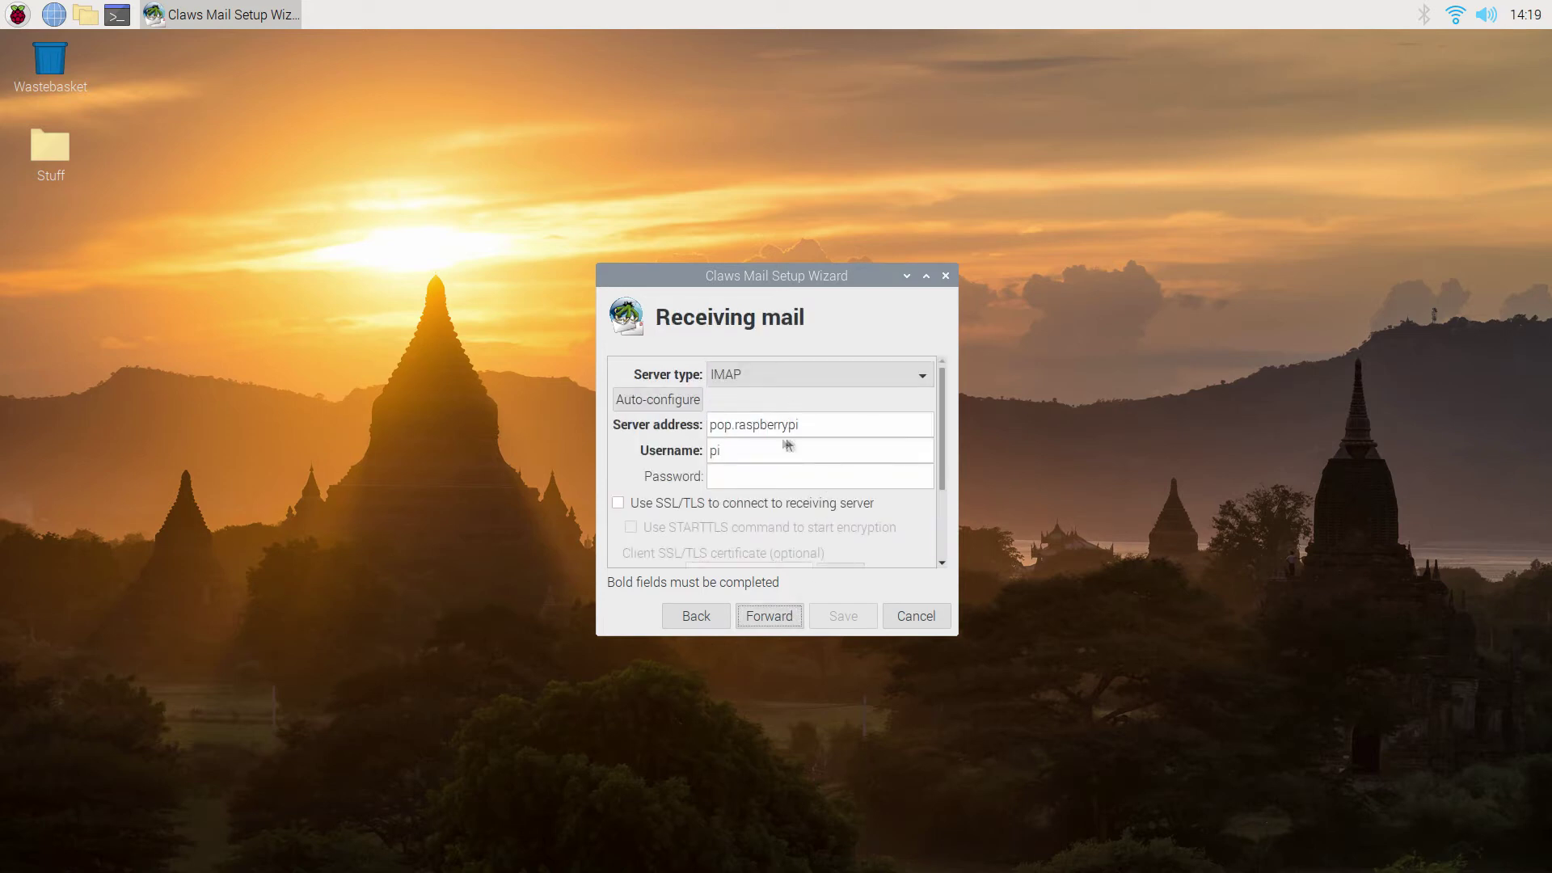
{"action": "left_click", "coordinate": [671, 409]}
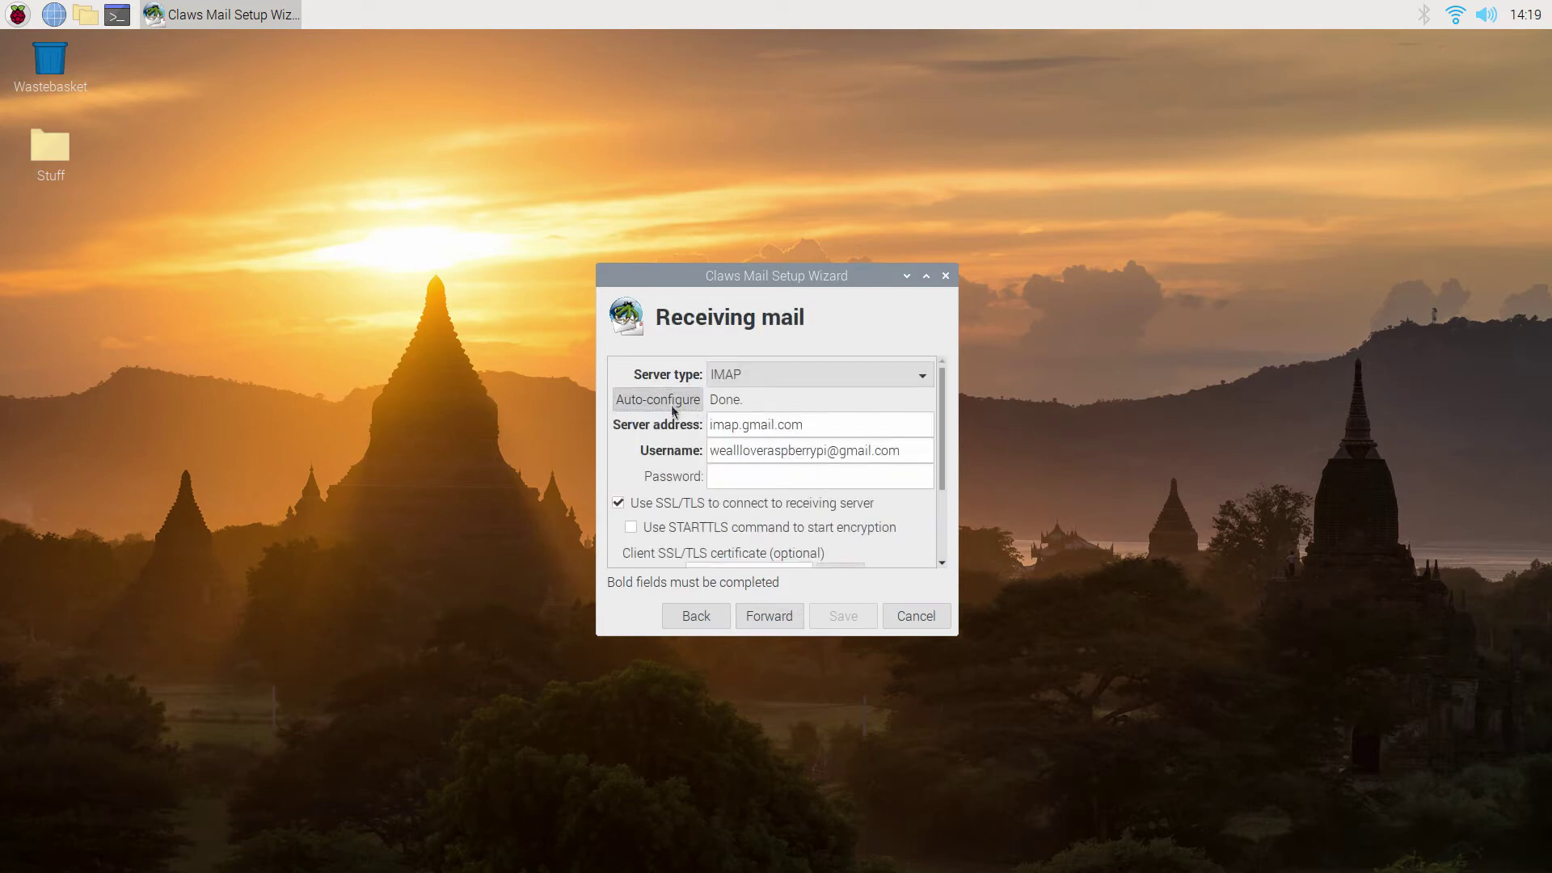
Enter the account password and accept the smtp.gmail.com:587 sending settings.
{"action": "left_click", "coordinate": [758, 476]}
{"action": "scroll", "coordinate": [830, 478], "scroll_direction": "down", "scroll_amount": 3}
{"action": "scroll", "coordinate": [714, 531], "scroll_direction": "up", "scroll_amount": 1}
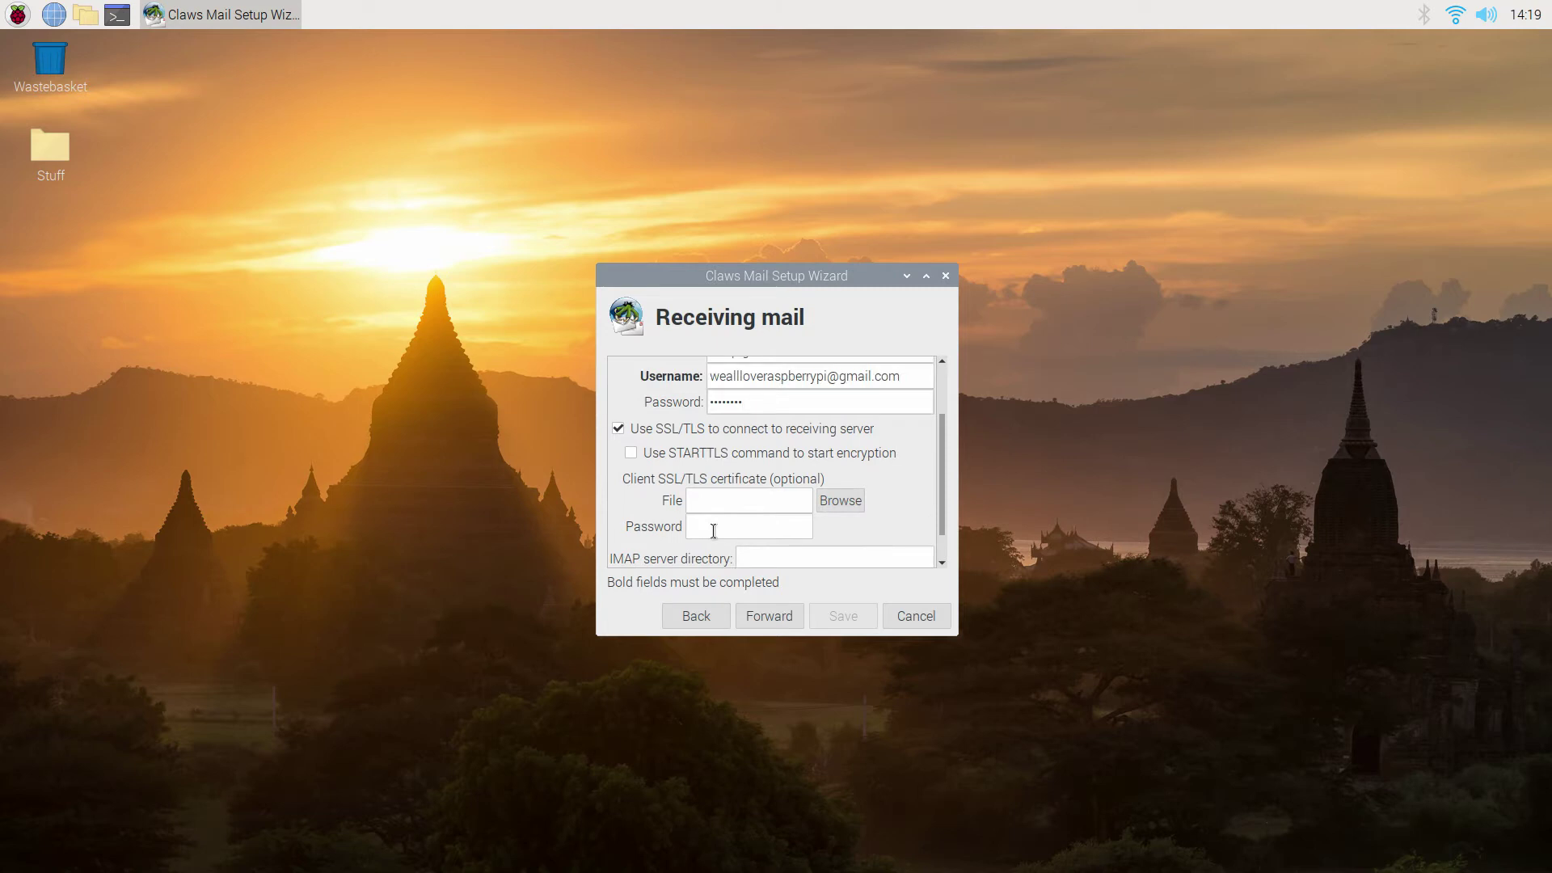
{"action": "scroll", "coordinate": [705, 535], "scroll_direction": "up", "scroll_amount": 2}
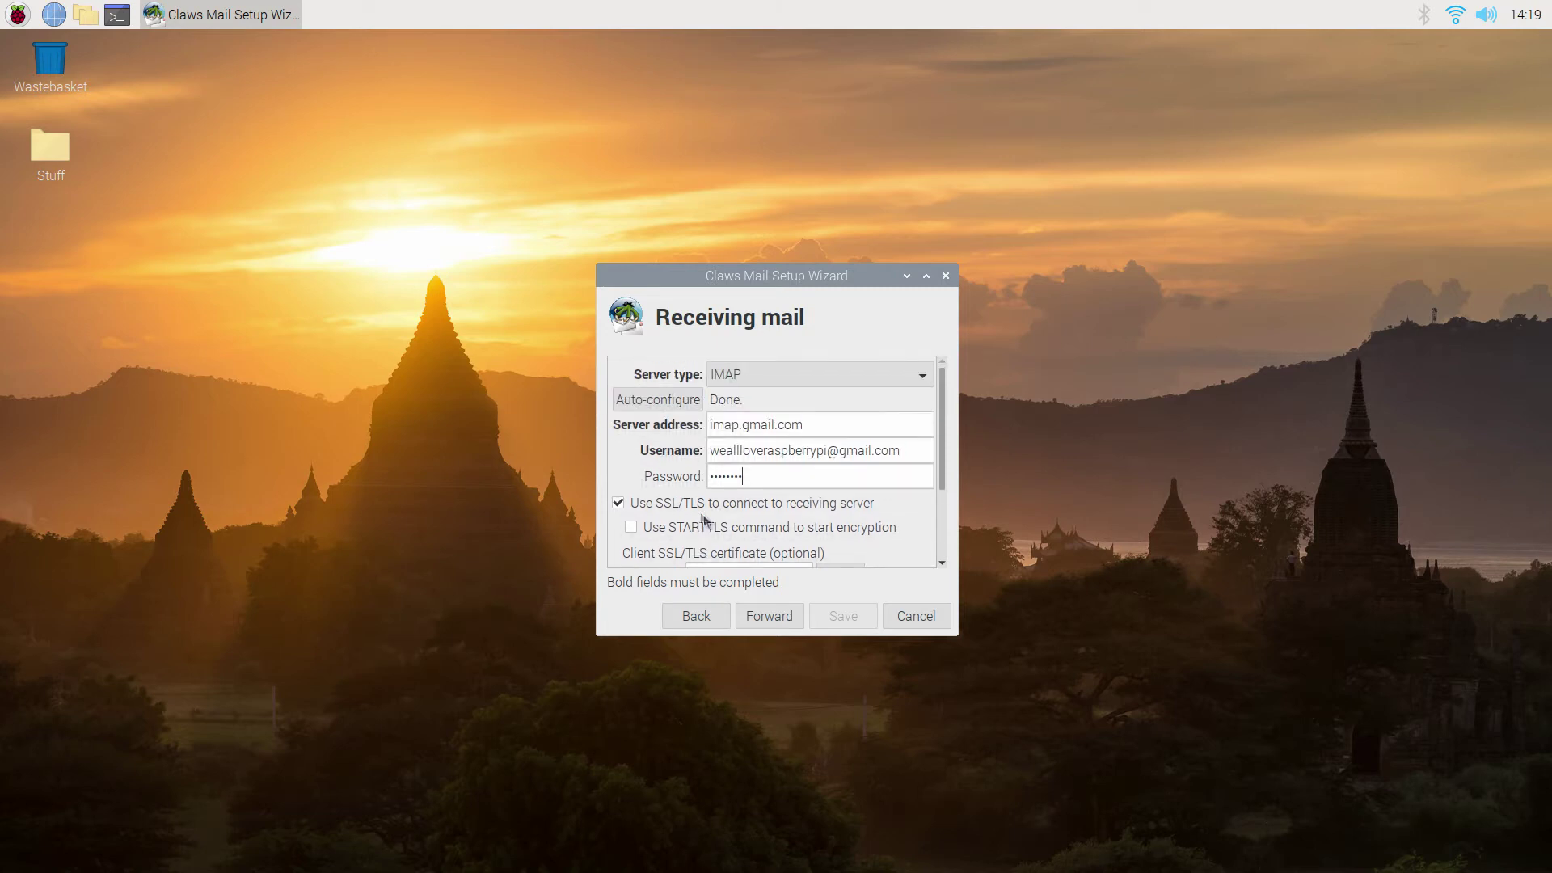
{"action": "left_click", "coordinate": [772, 617]}
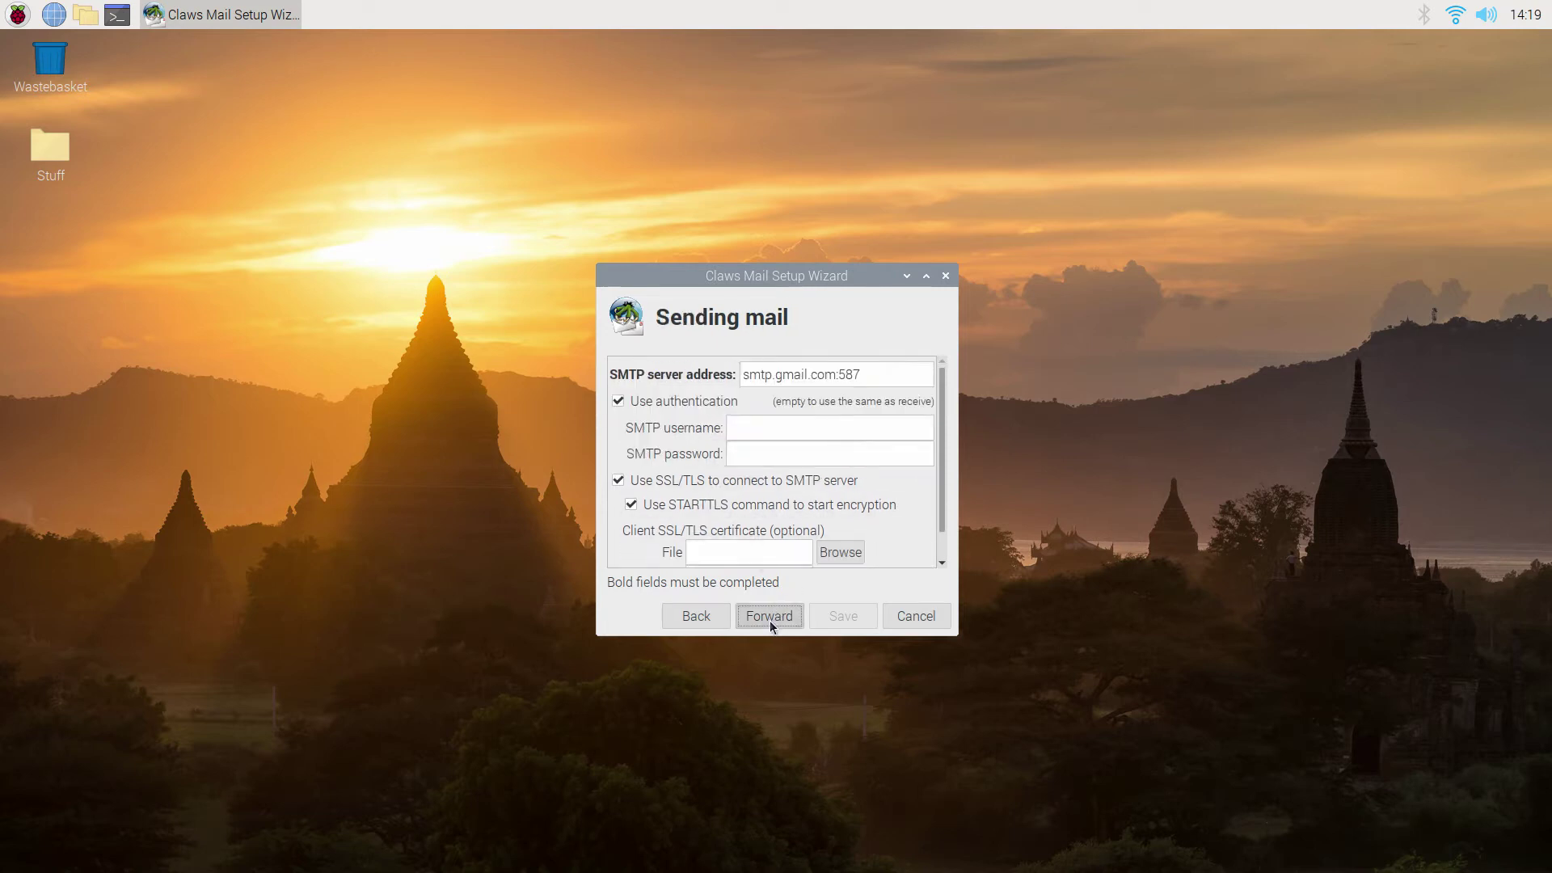
{"action": "scroll", "coordinate": [766, 438], "scroll_direction": "down", "scroll_amount": 1}
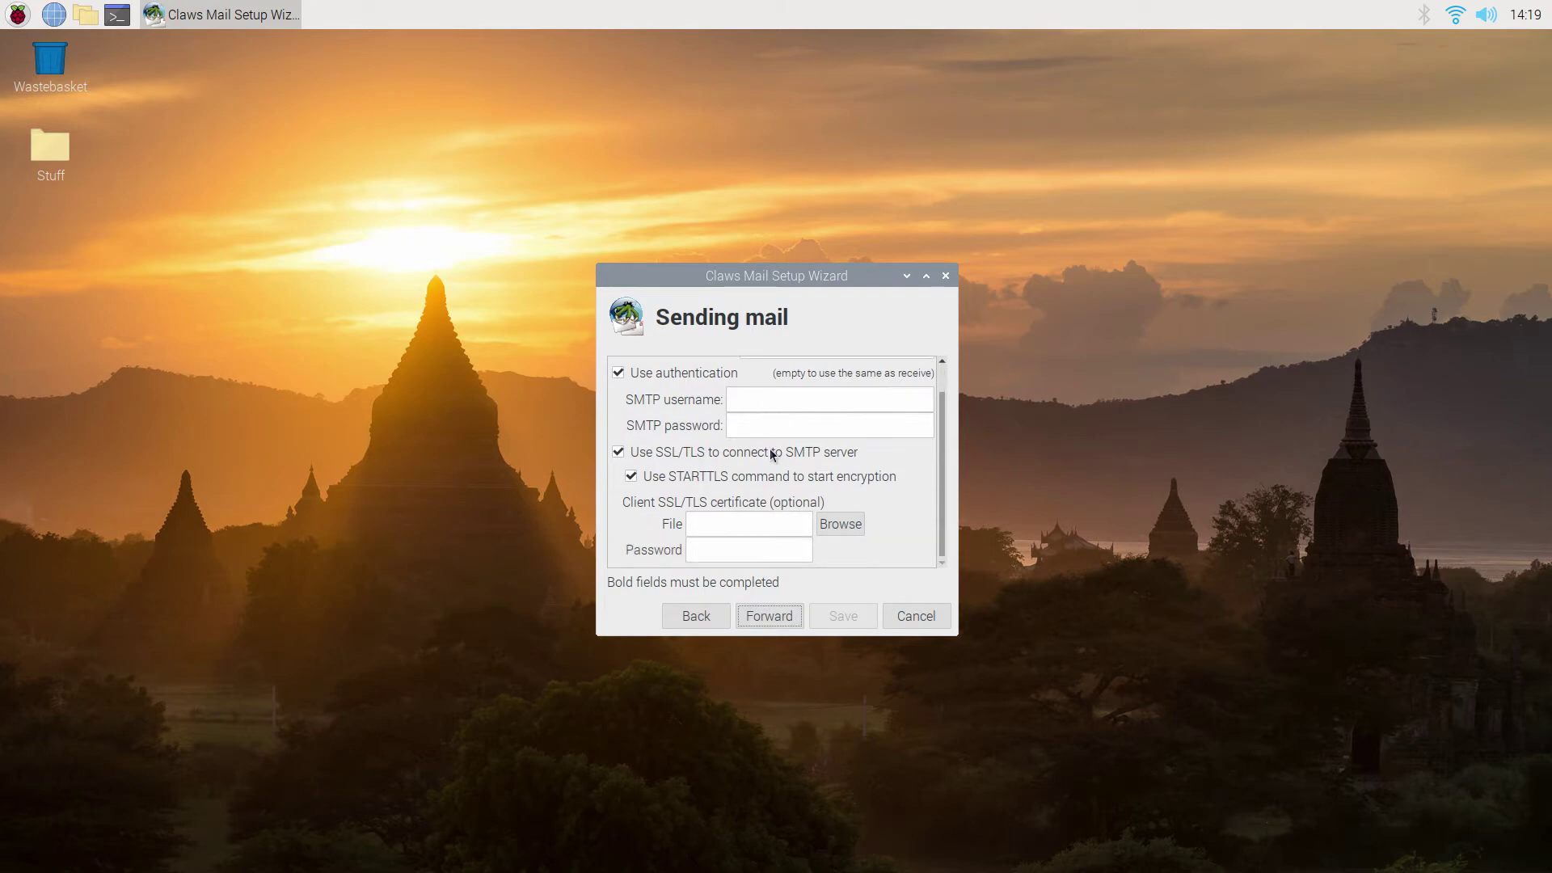
{"action": "left_click", "coordinate": [786, 615]}
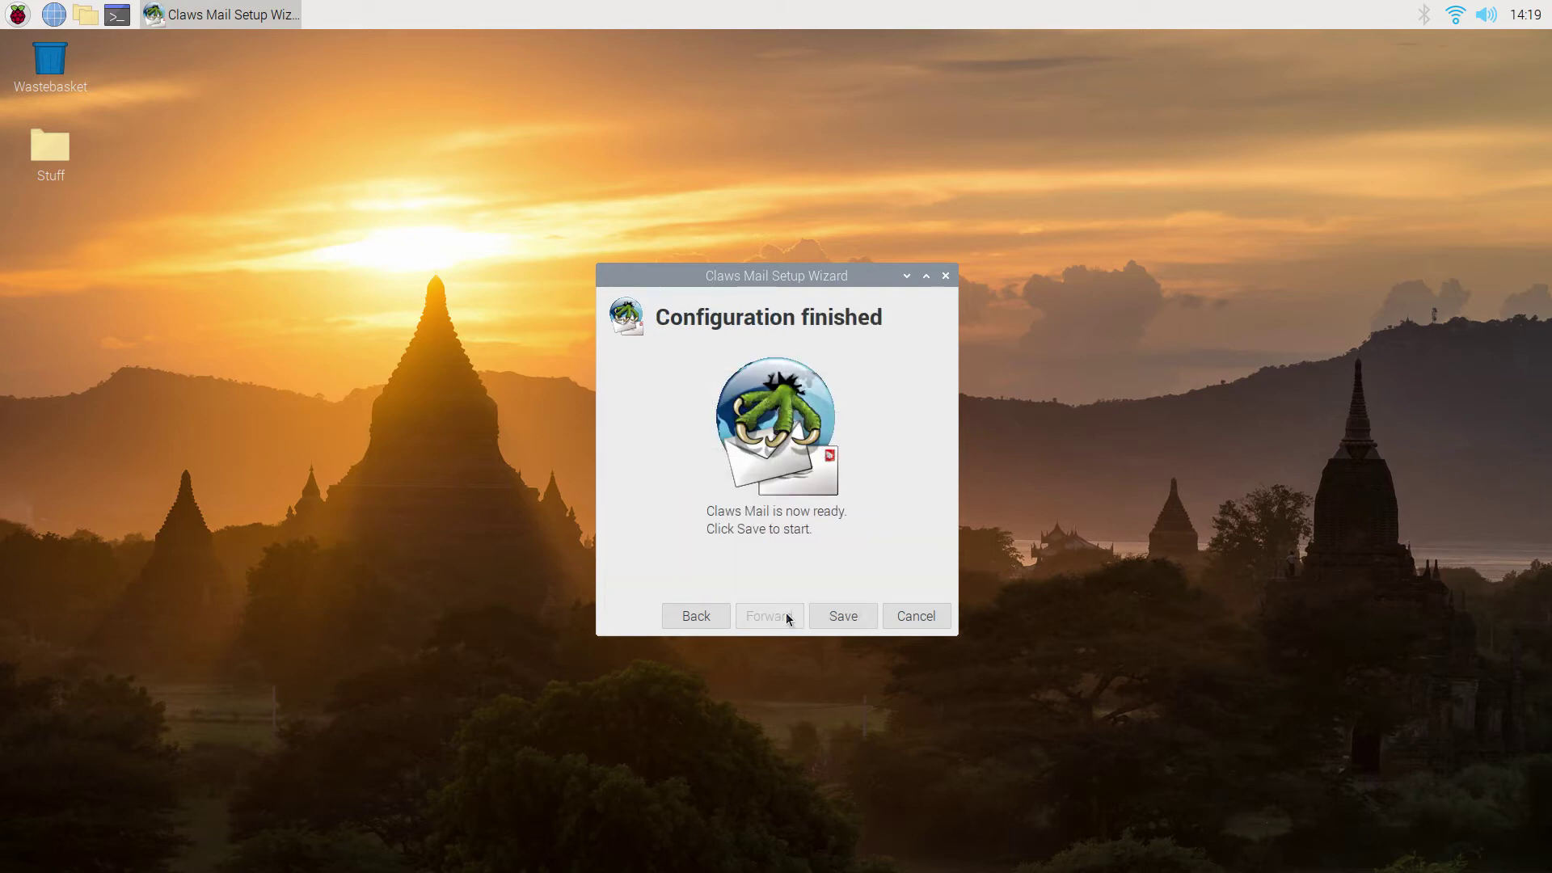
Save the account, then dismiss the login-refused error and the password prompt.
{"action": "left_click", "coordinate": [853, 619]}
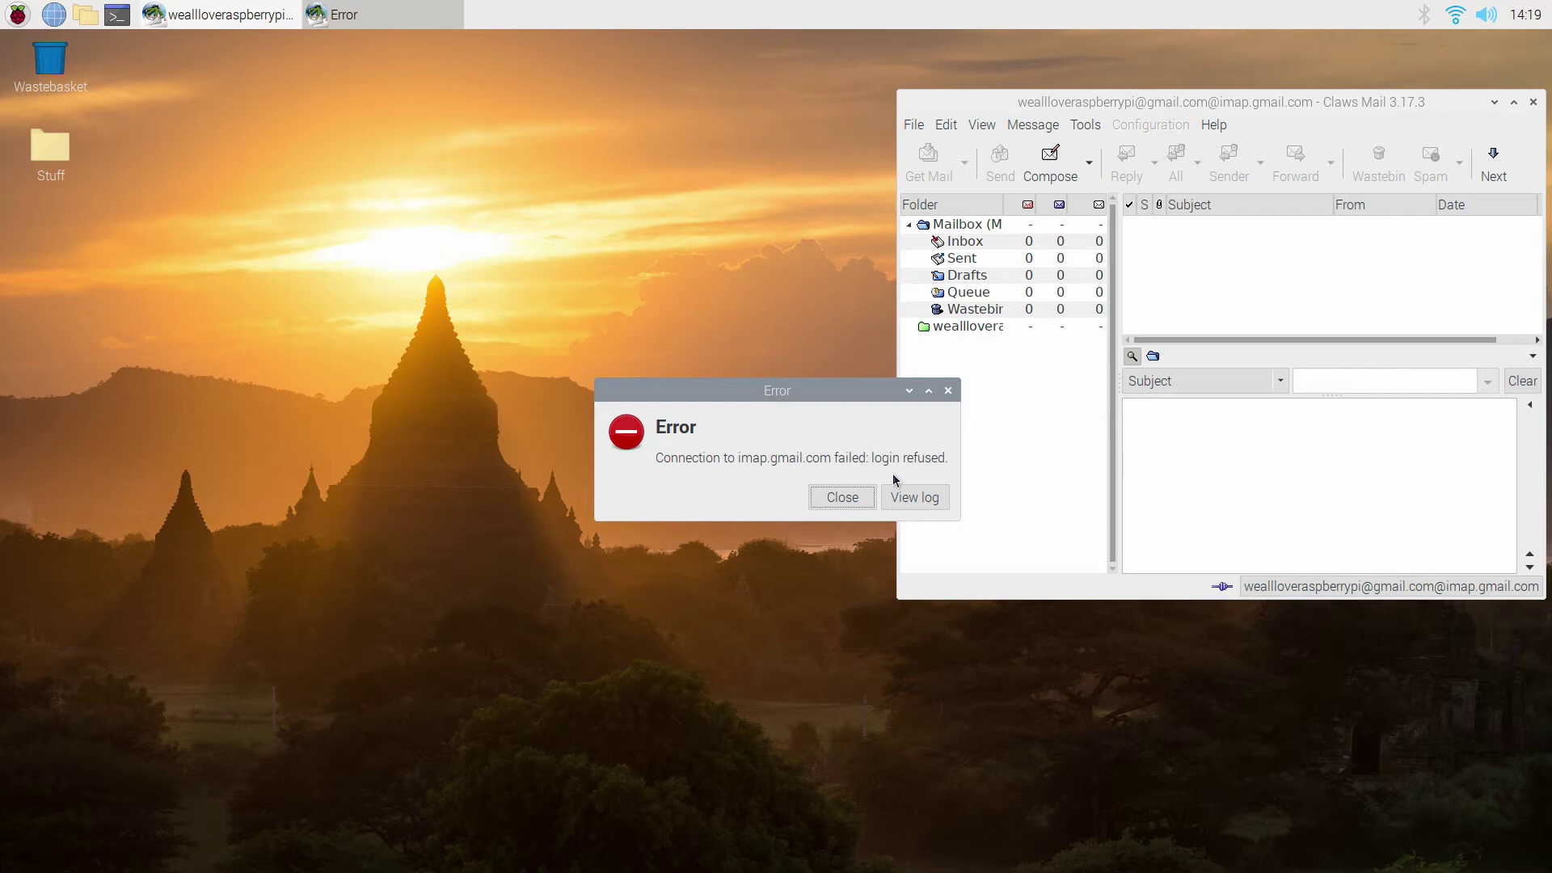
{"action": "left_click", "coordinate": [841, 498]}
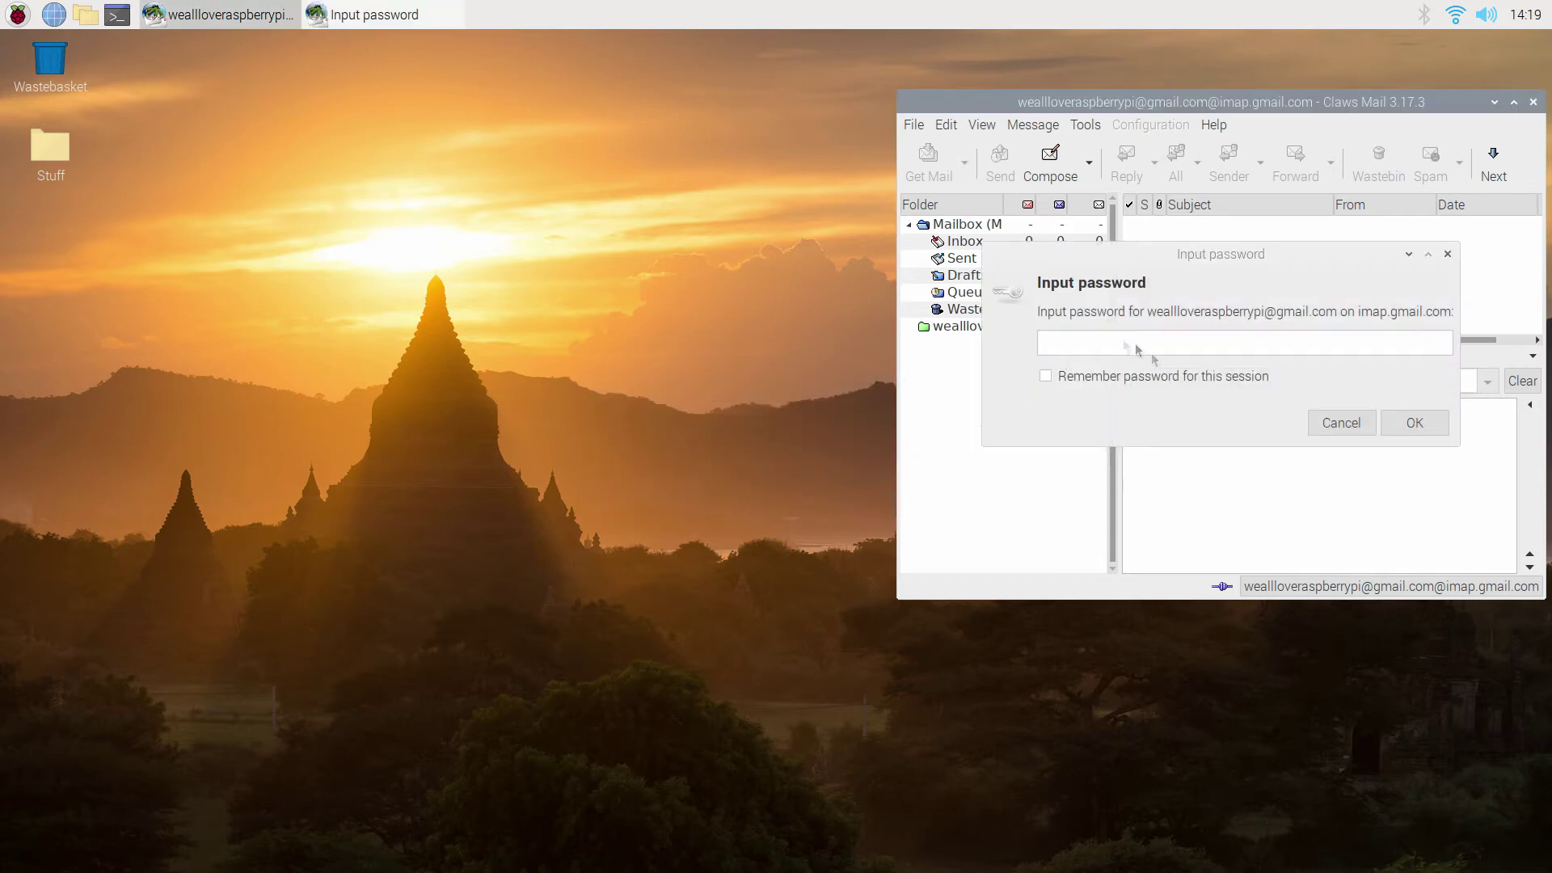
{"action": "left_click", "coordinate": [1341, 423]}
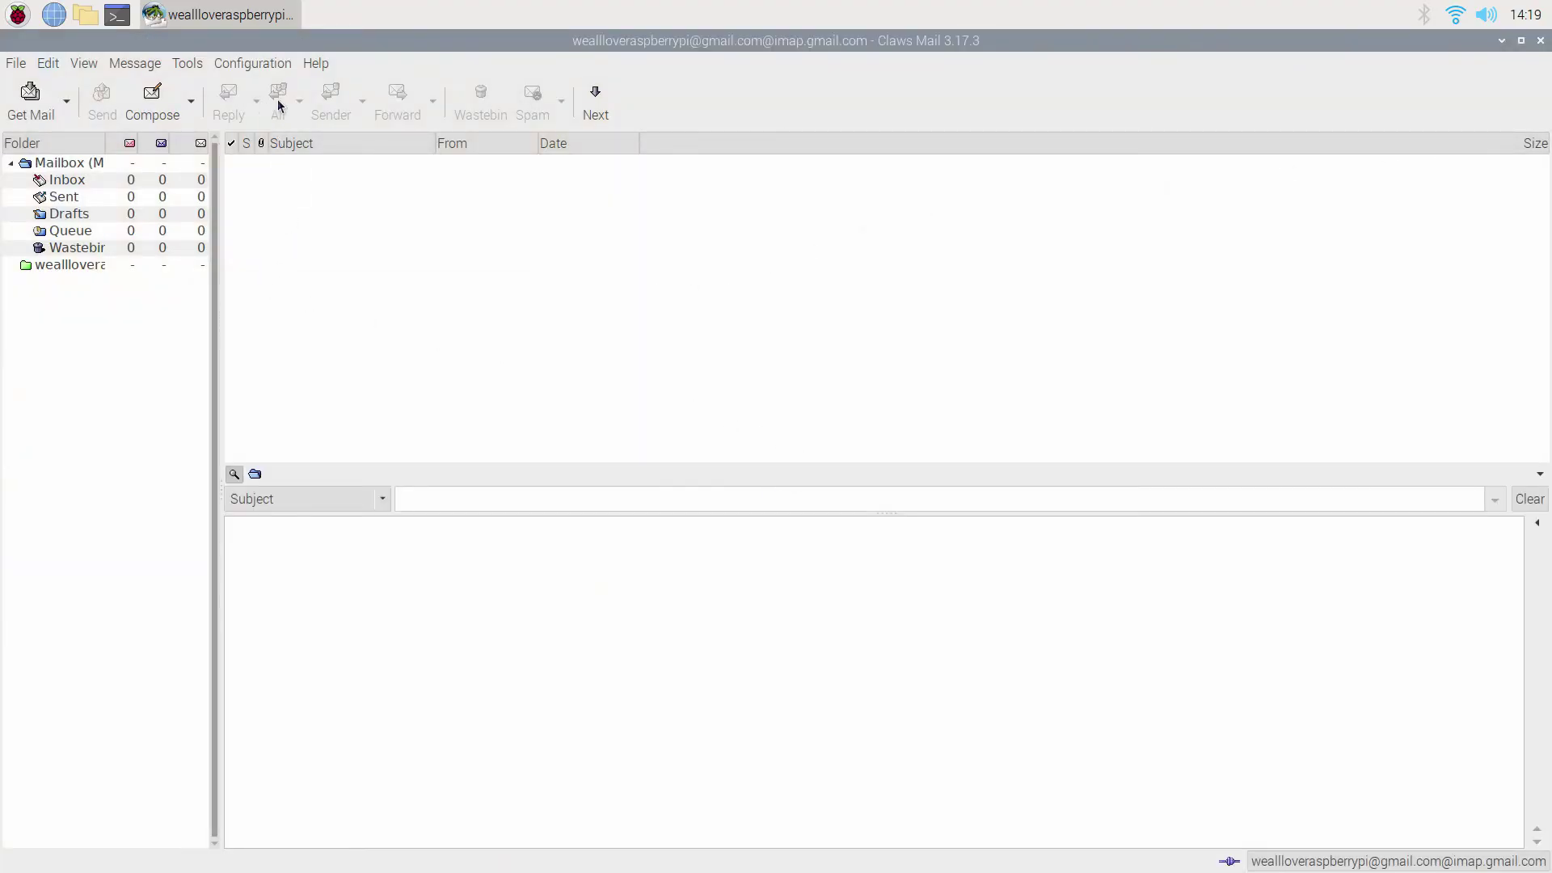
Open Gmail in Chromium and enable and save IMAP access under Forwarding and POP/IMAP.
{"action": "left_click", "coordinate": [52, 16]}
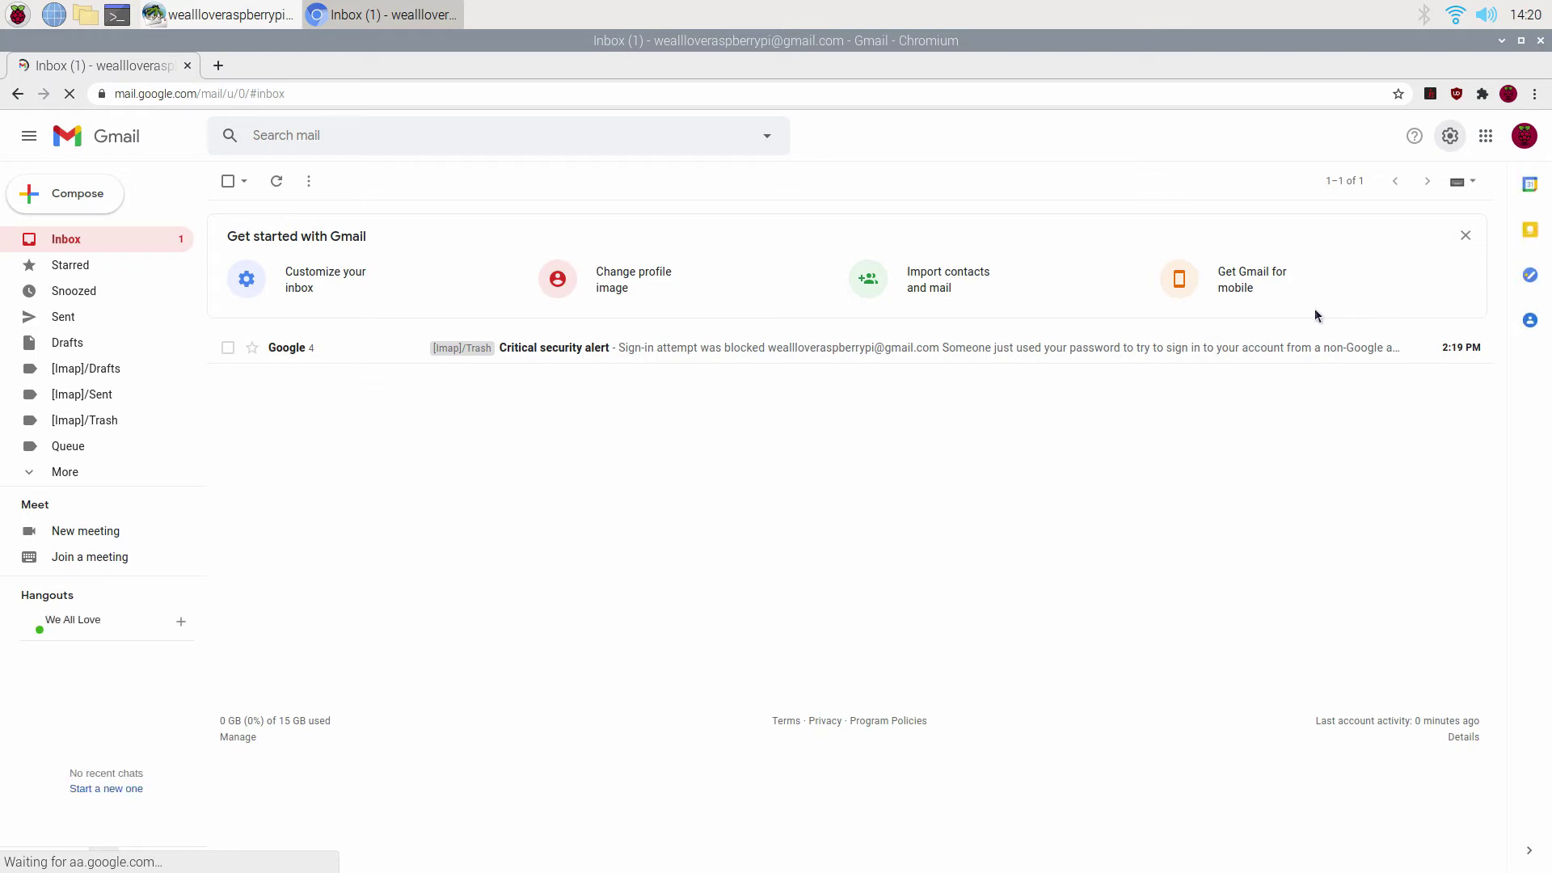
{"action": "left_click", "coordinate": [1450, 136]}
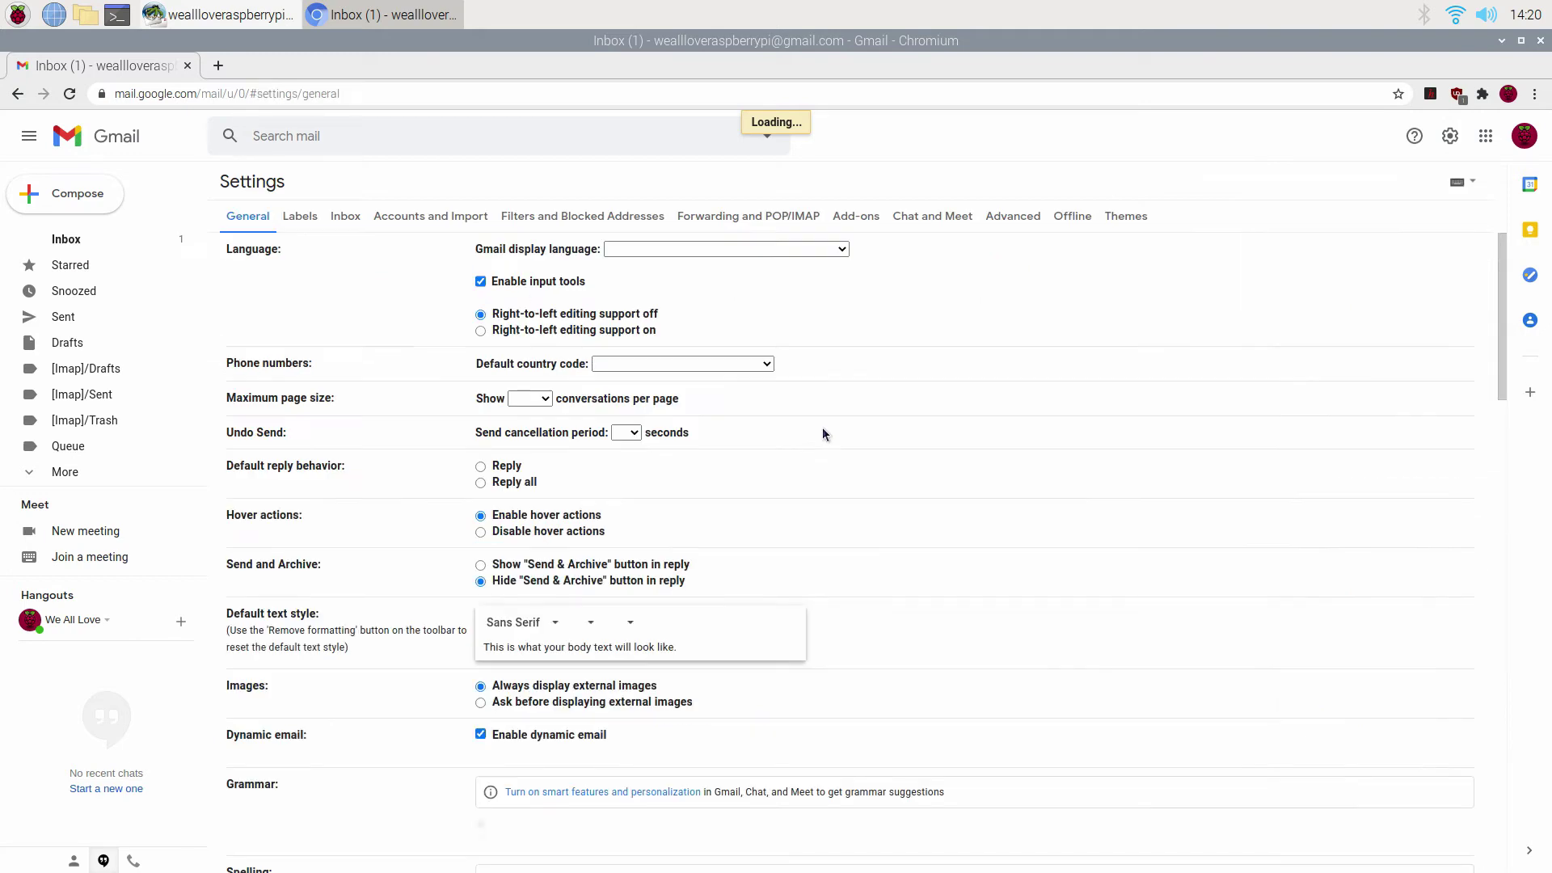
{"action": "left_click", "coordinate": [736, 218]}
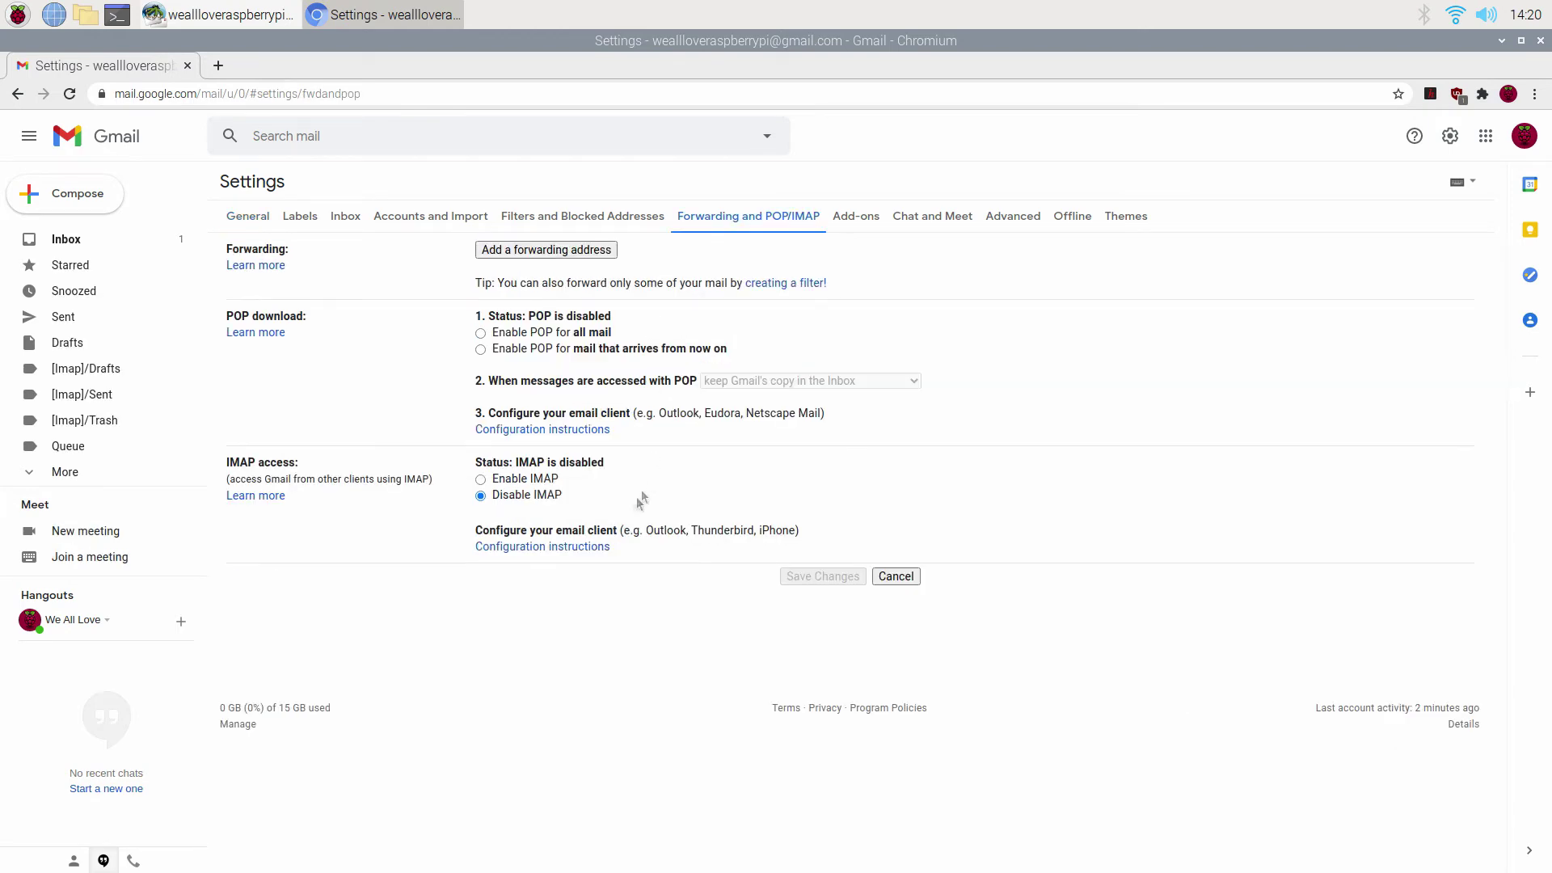
{"action": "left_click", "coordinate": [481, 480]}
{"action": "left_click", "coordinate": [837, 794]}
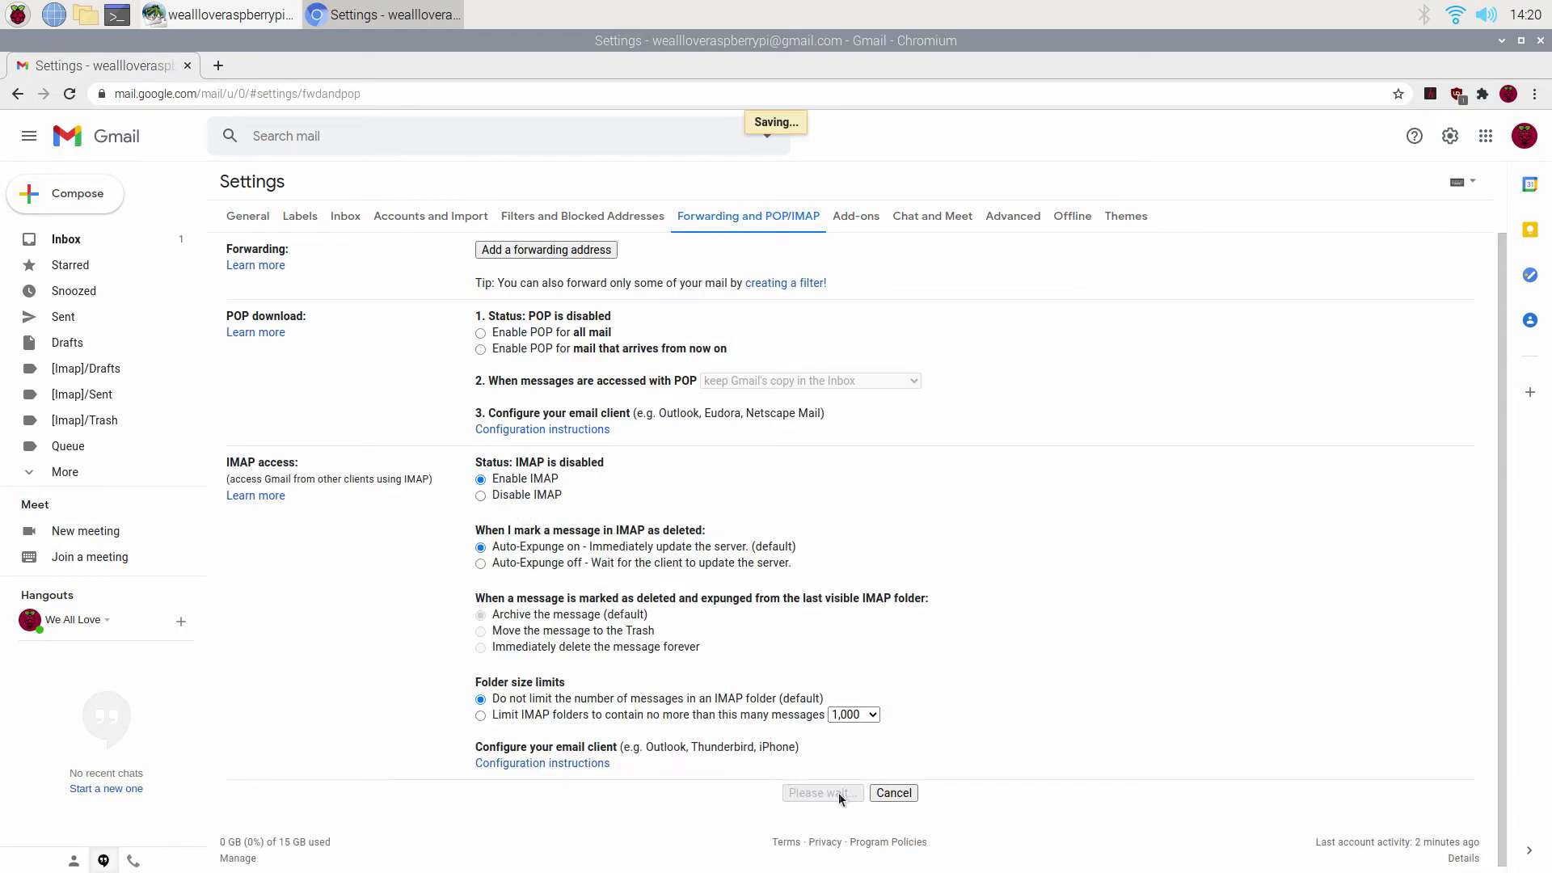
{"action": "left_click", "coordinate": [1451, 137]}
Switch less secure app access ON in Google Account security, then close the extra tabs and browser.
{"action": "left_click", "coordinate": [1527, 139]}
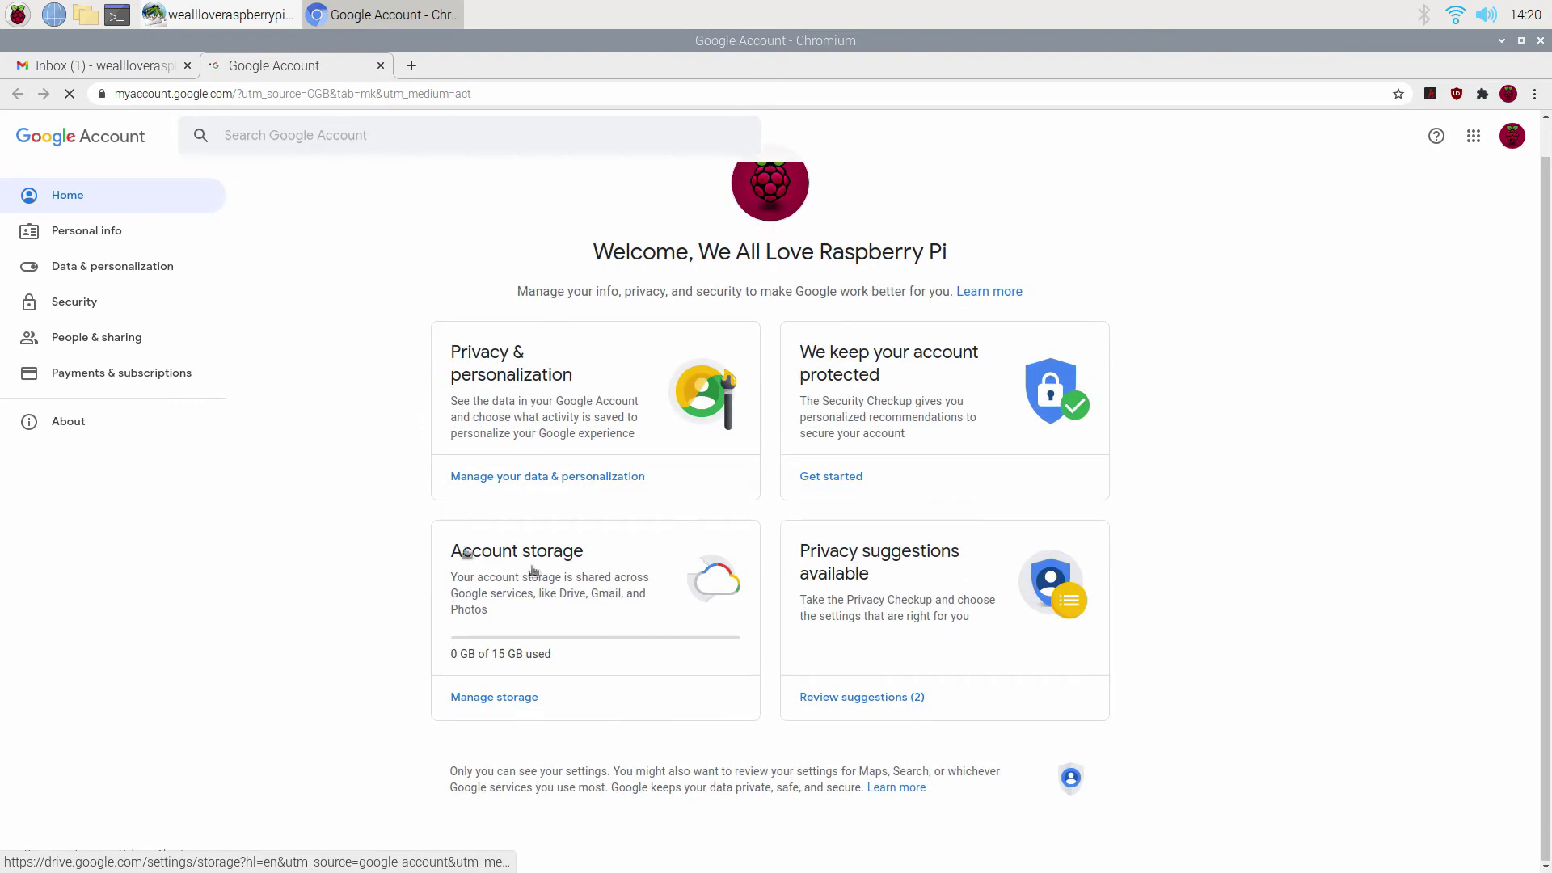
{"action": "left_click", "coordinate": [75, 301]}
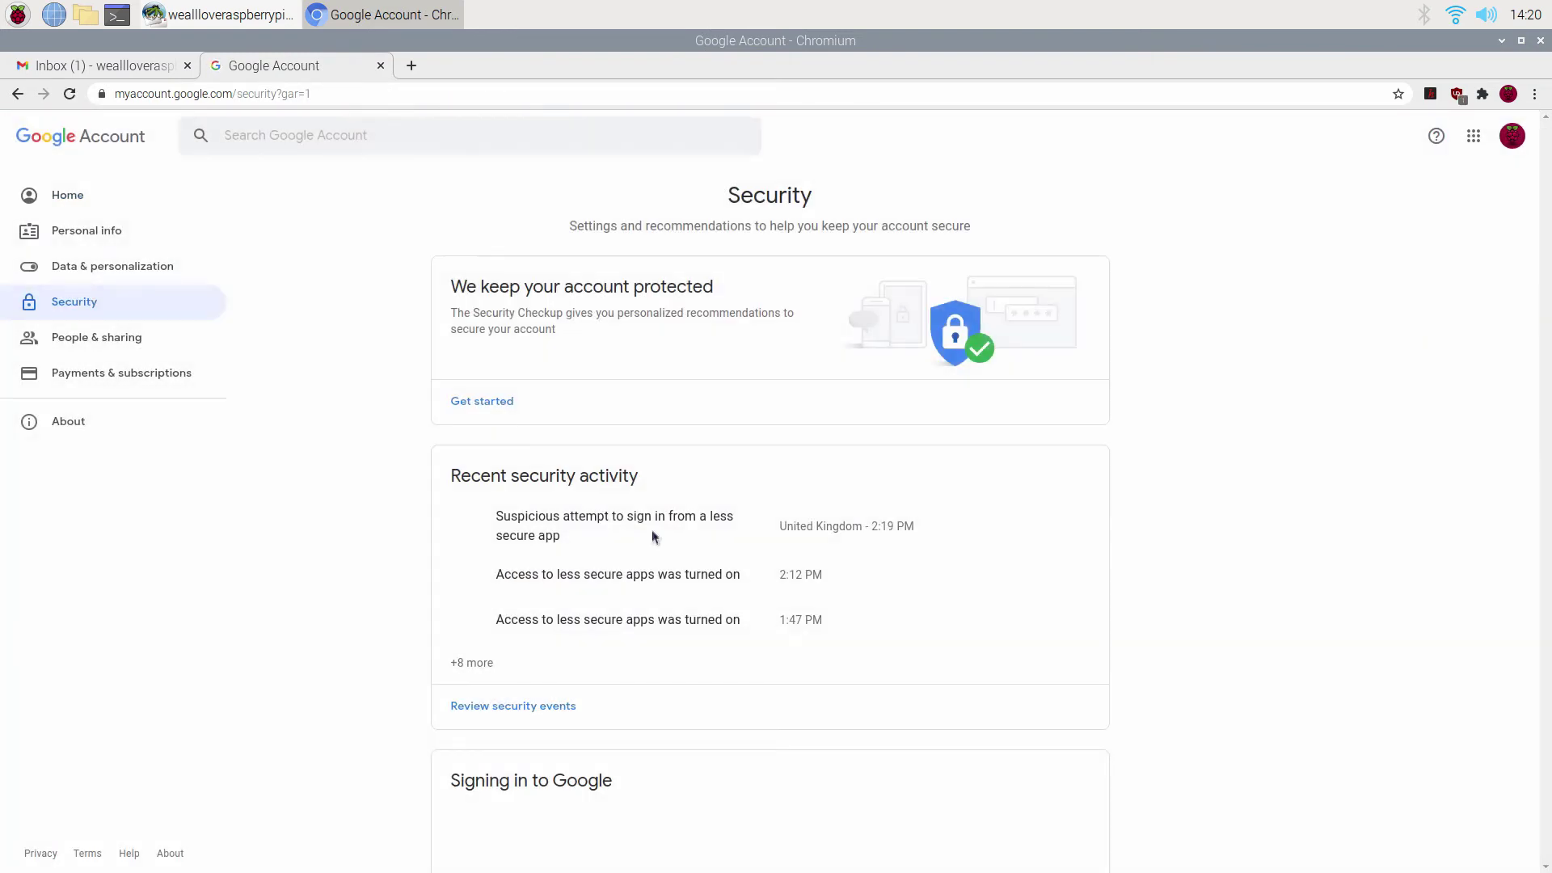
{"action": "scroll", "coordinate": [652, 530], "scroll_direction": "down", "scroll_amount": 6}
{"action": "middle_click", "coordinate": [673, 551]}
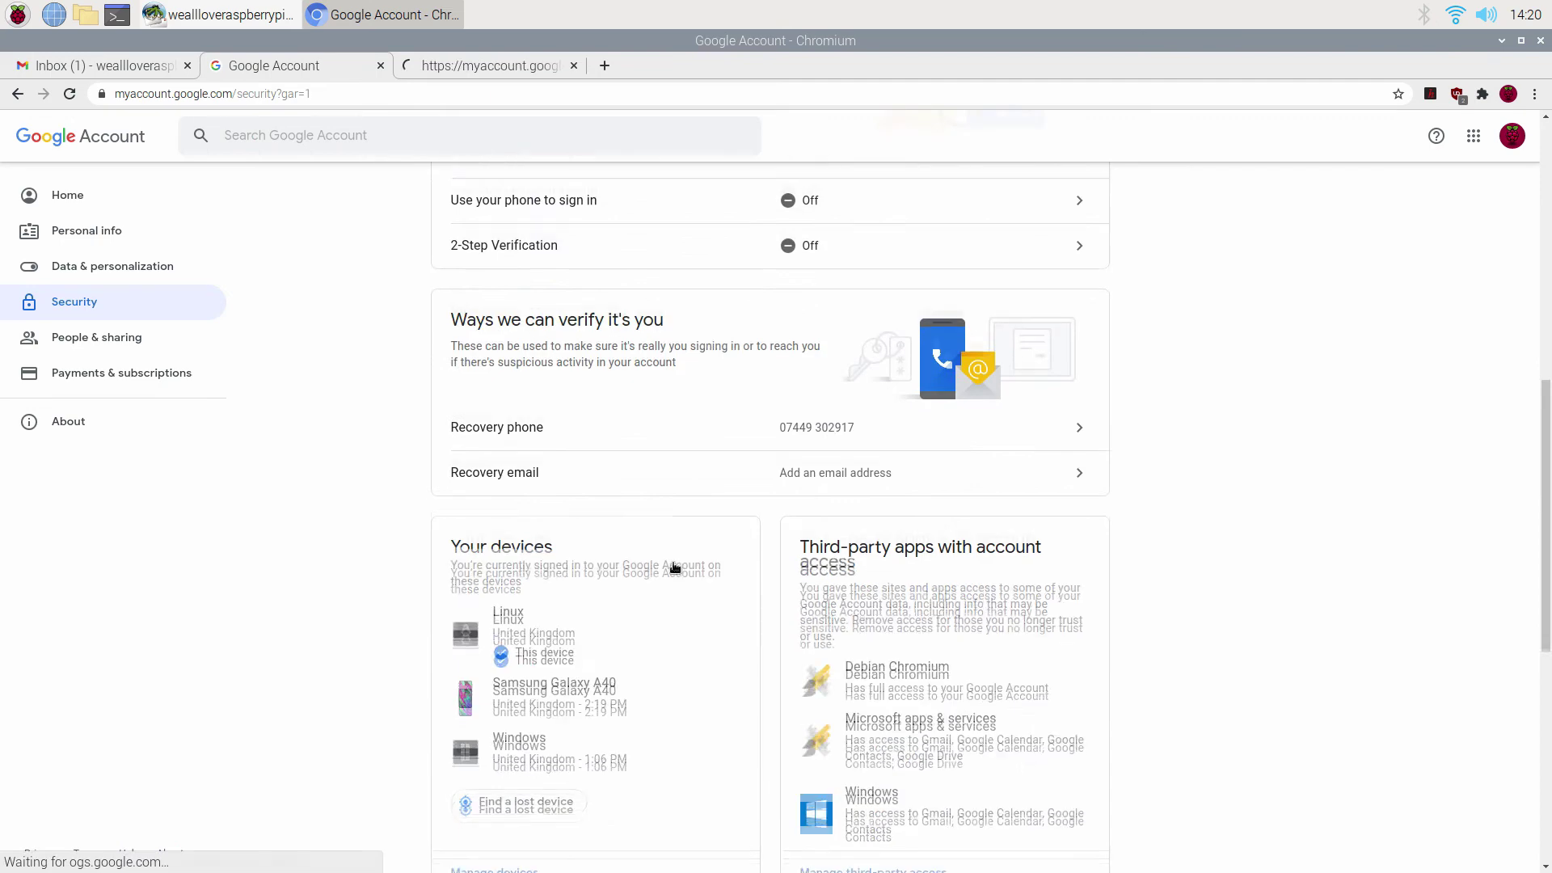
{"action": "scroll", "coordinate": [675, 568], "scroll_direction": "down", "scroll_amount": 7}
{"action": "left_click", "coordinate": [555, 499]}
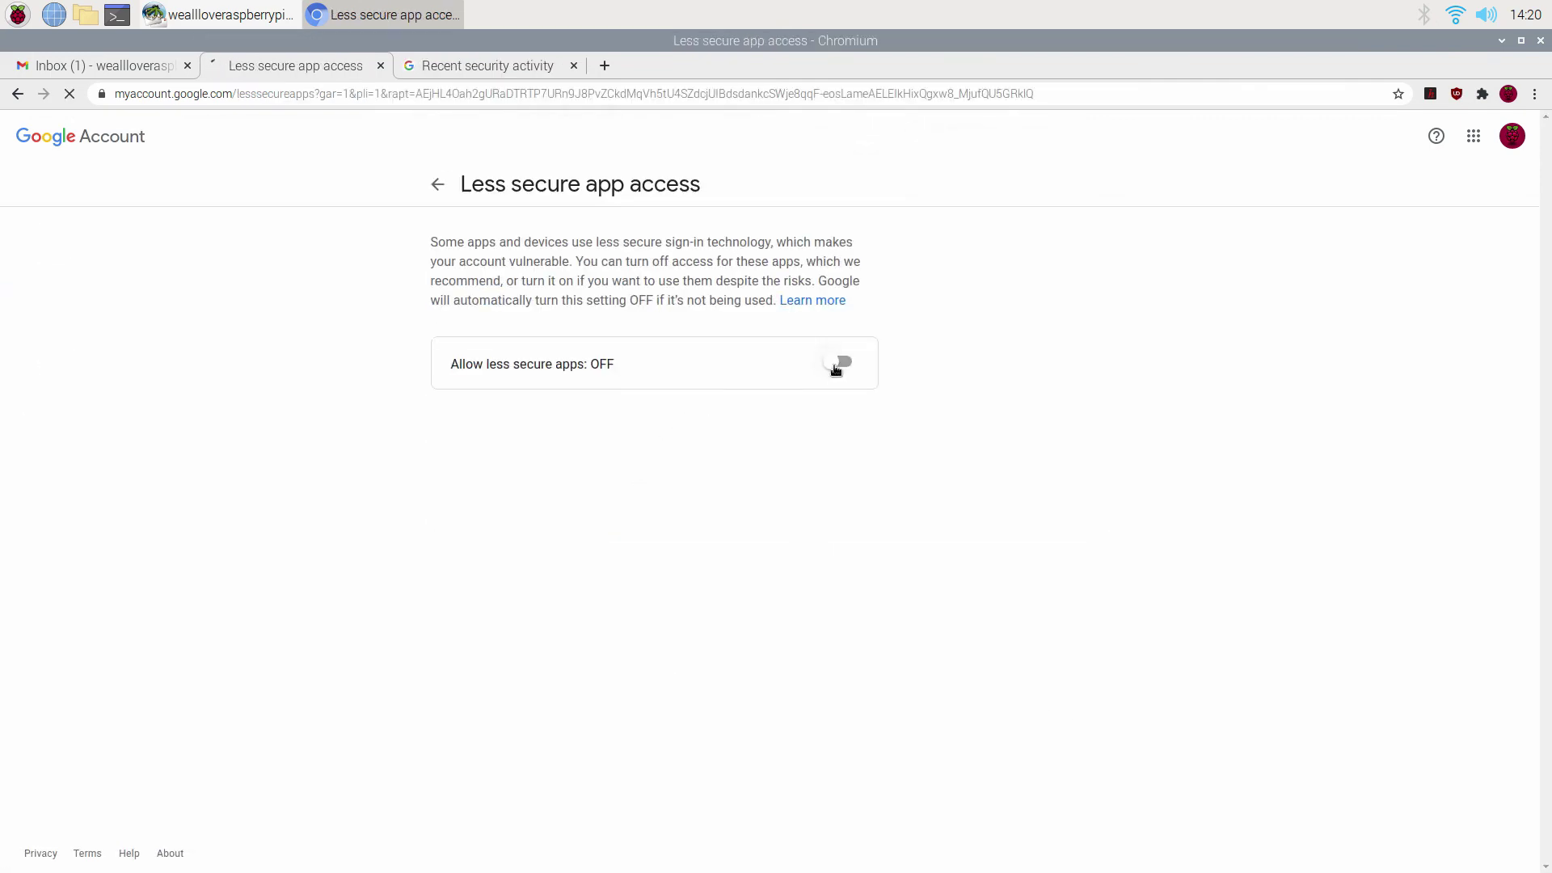
{"action": "left_click", "coordinate": [837, 368]}
{"action": "left_click", "coordinate": [574, 66]}
{"action": "left_click", "coordinate": [379, 66]}
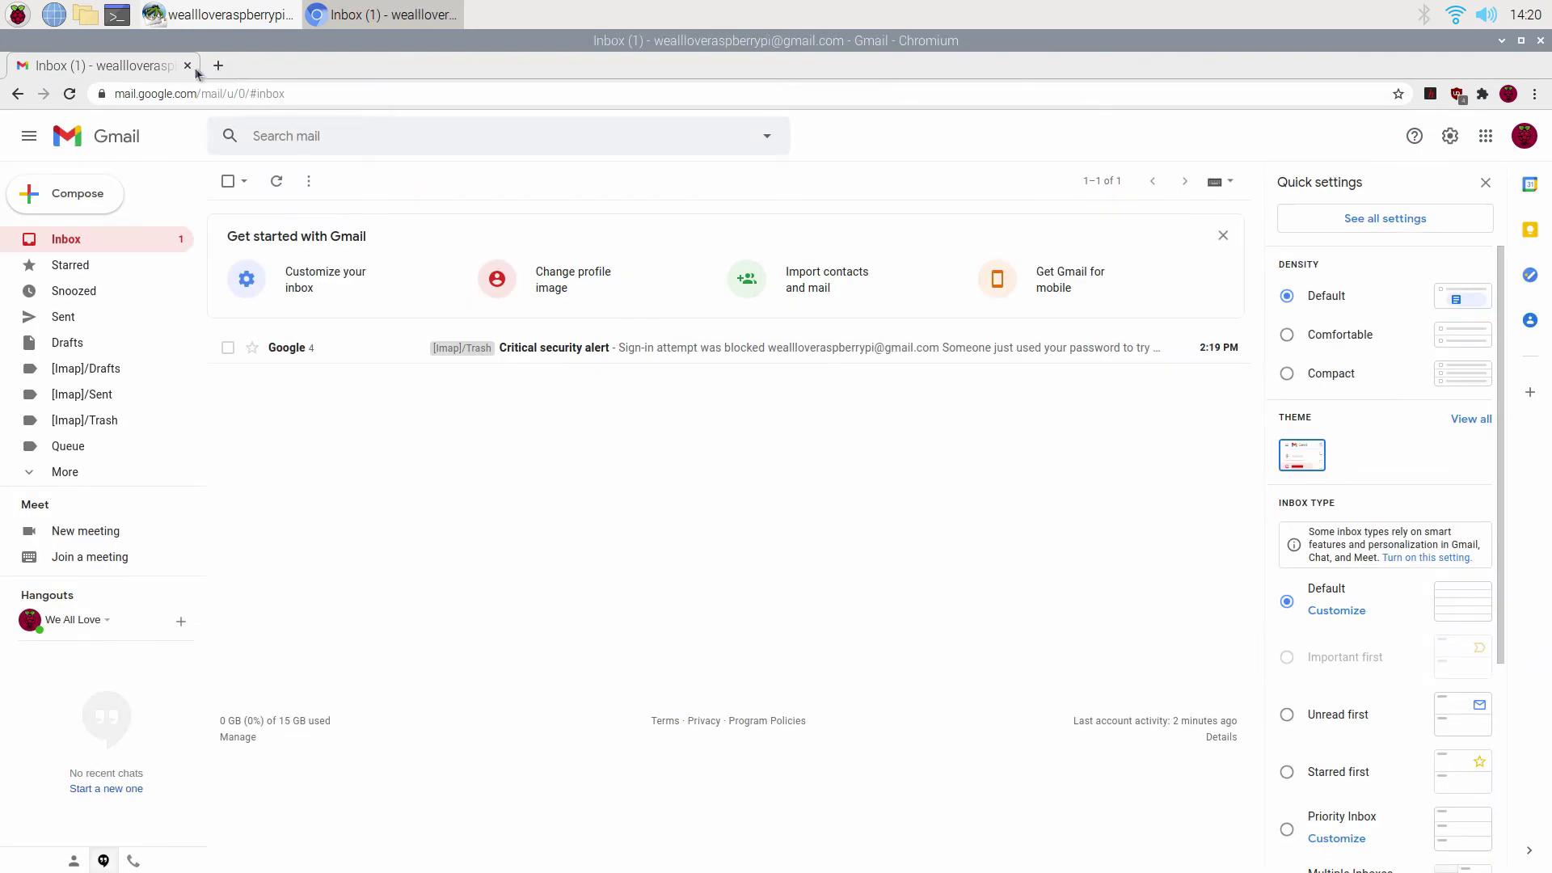
{"action": "key", "text": "ctrl+w"}
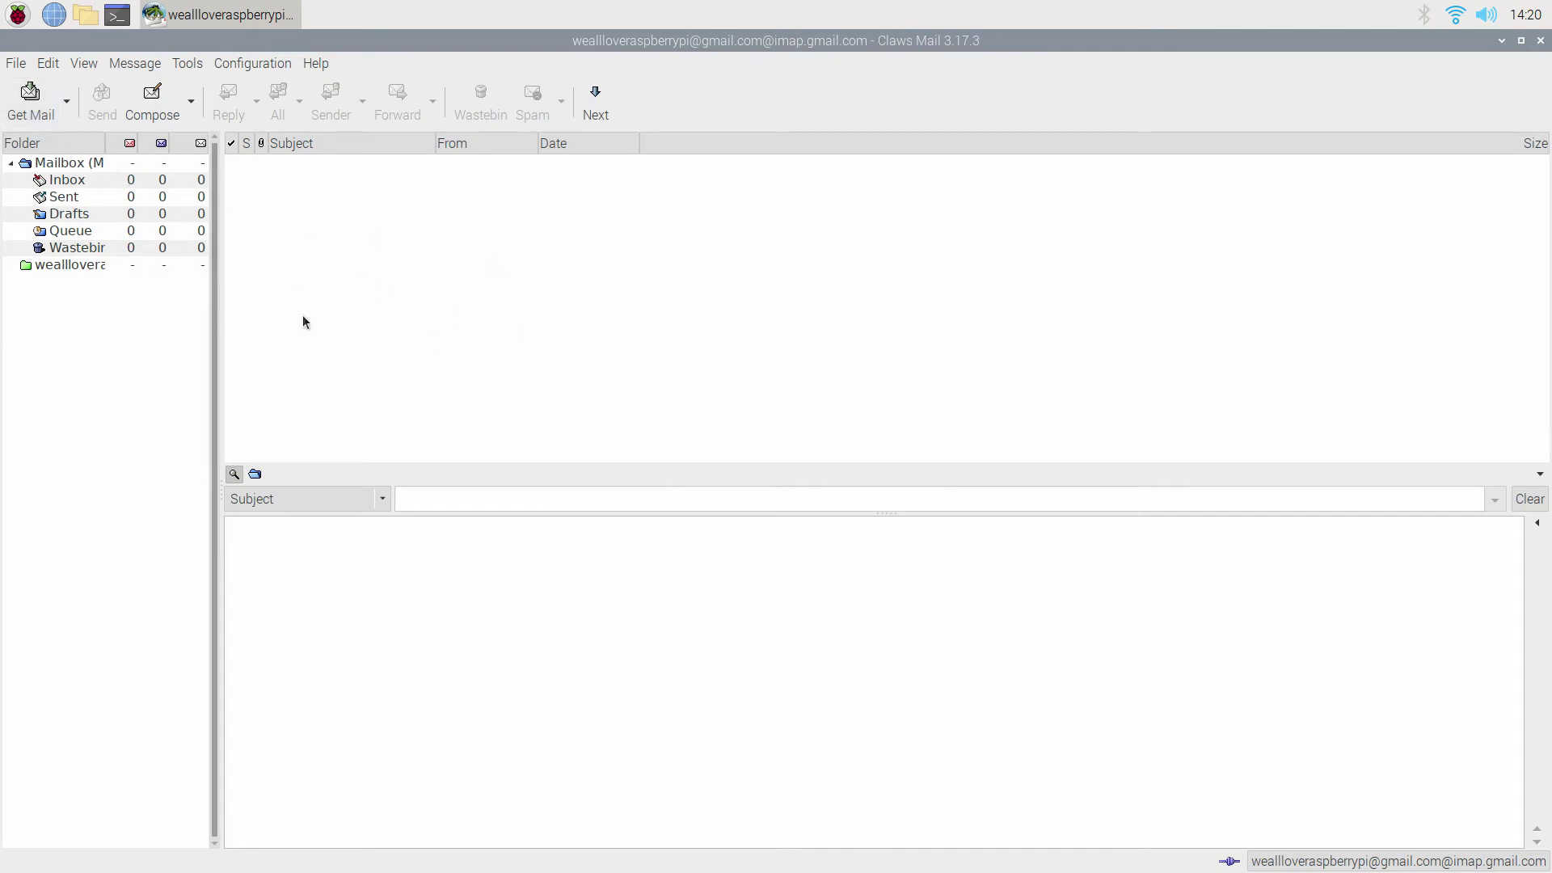
Try downloading messages for the Gmail IMAP account, then dismiss the login-refused error and password prompt.
{"action": "left_click", "coordinate": [32, 101]}
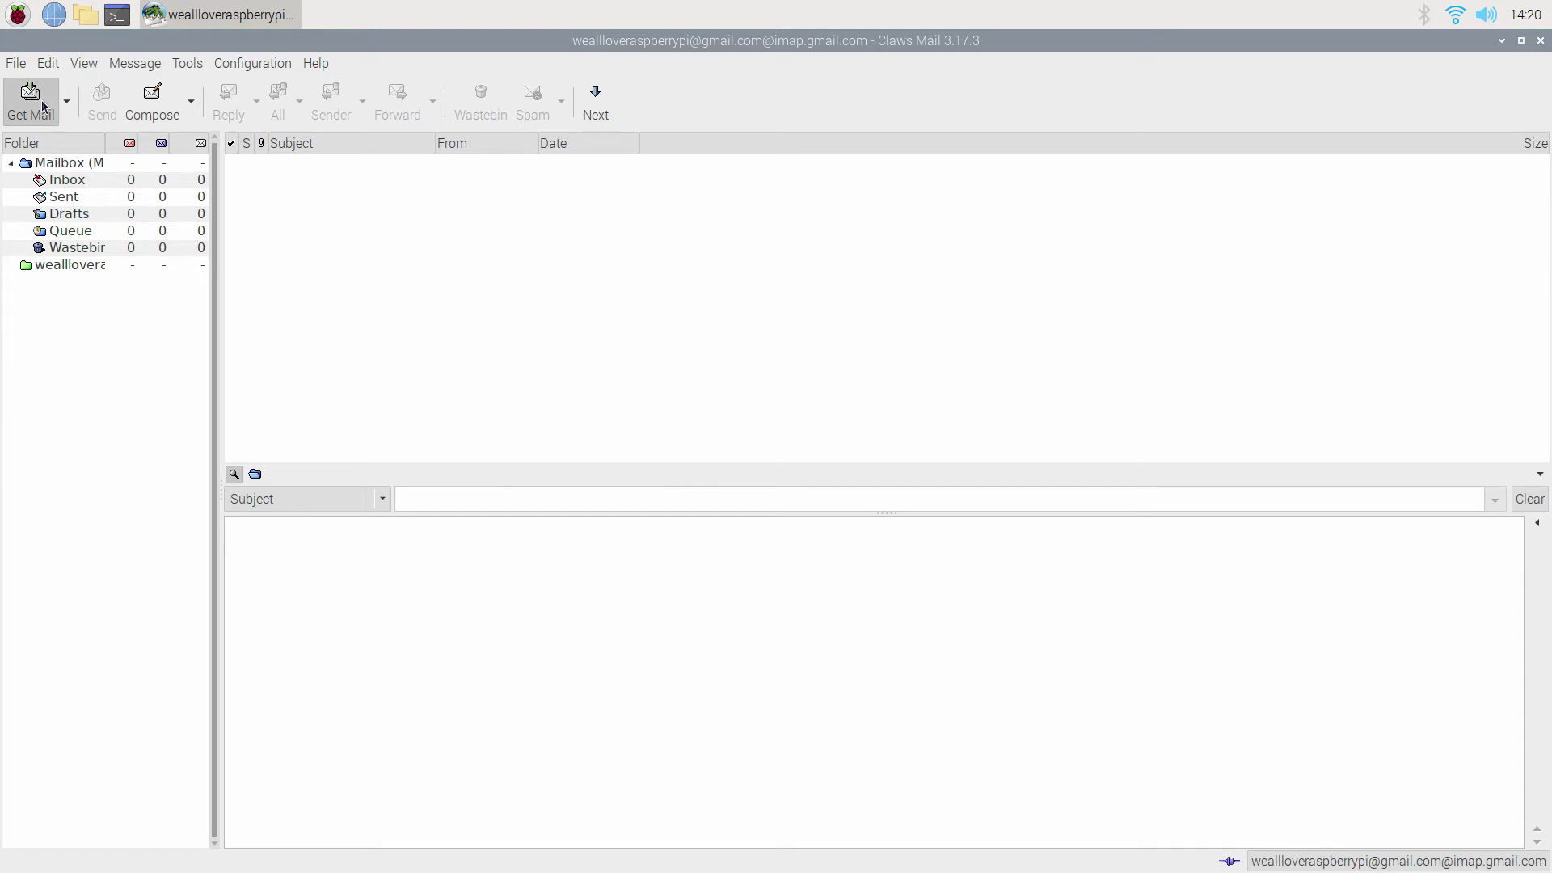
{"action": "left_click", "coordinate": [139, 266]}
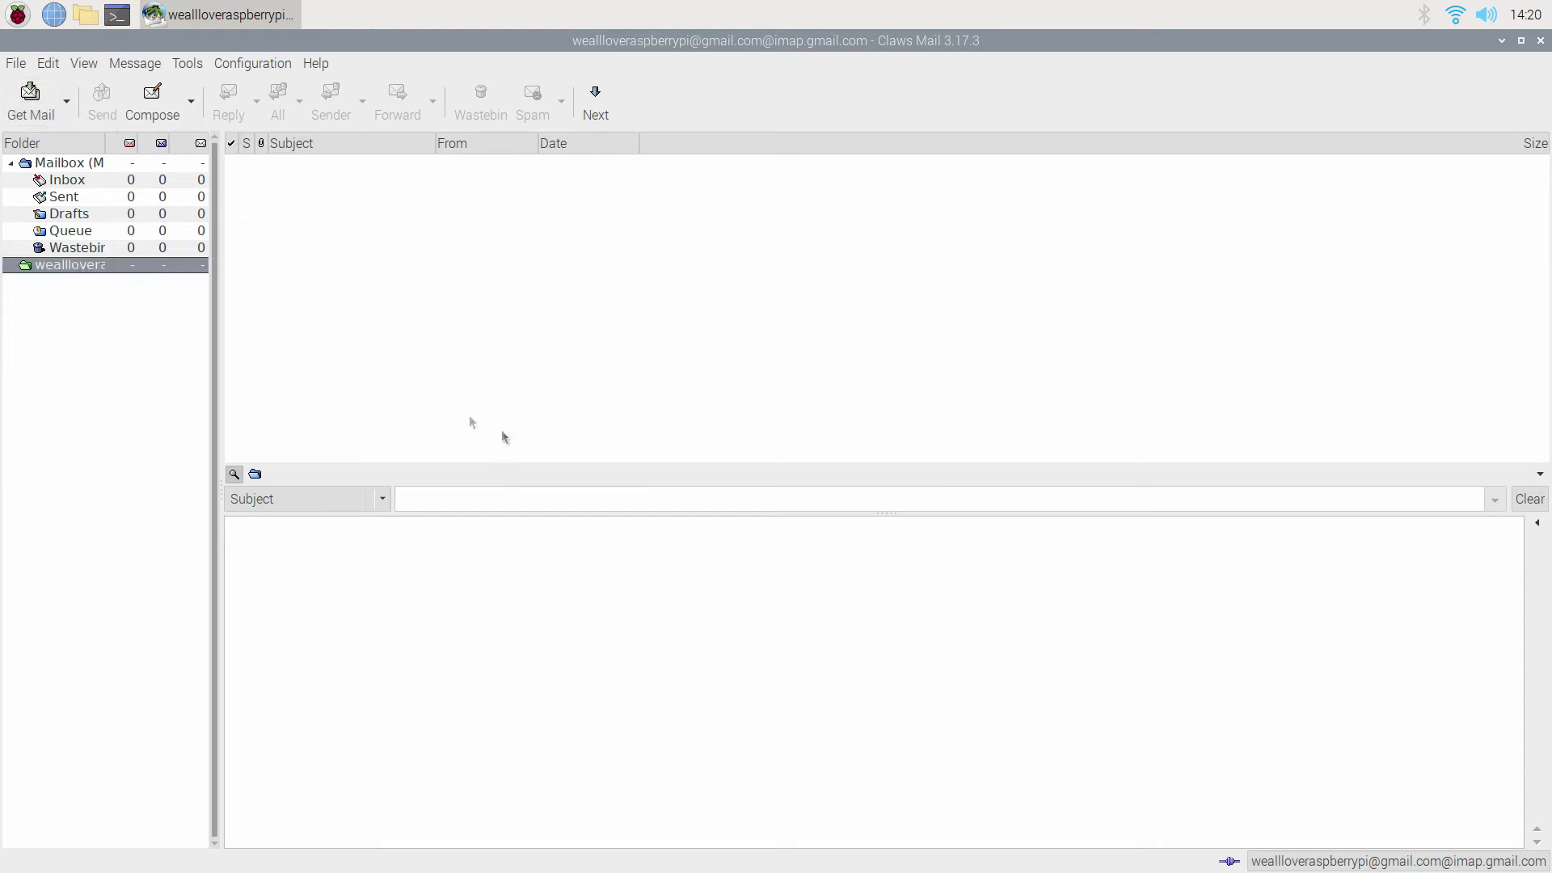
{"action": "right_click", "coordinate": [73, 265]}
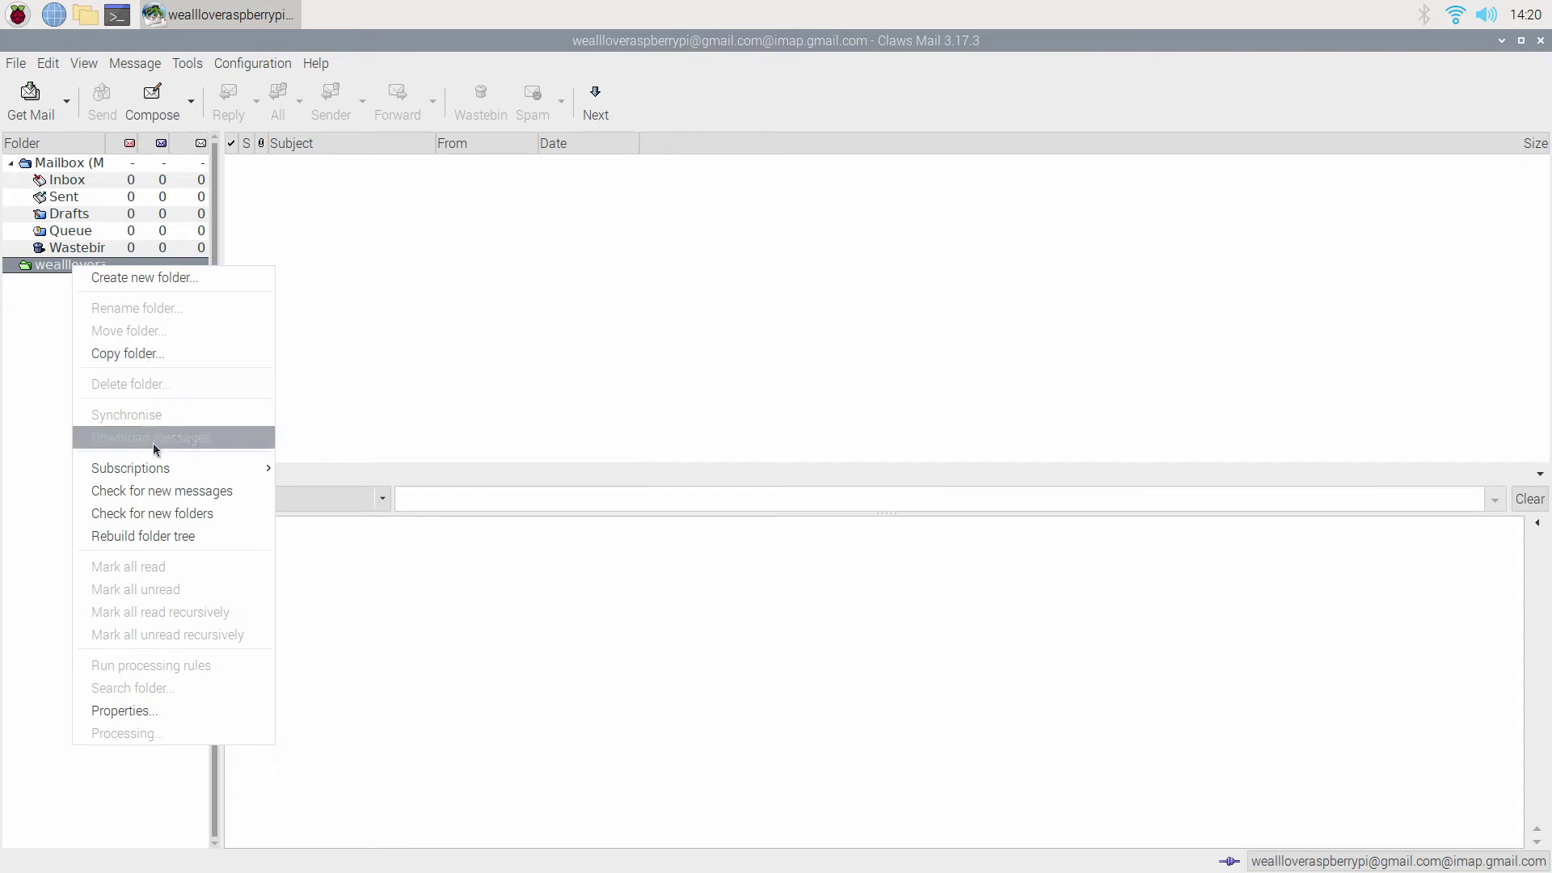
{"action": "left_click", "coordinate": [186, 514]}
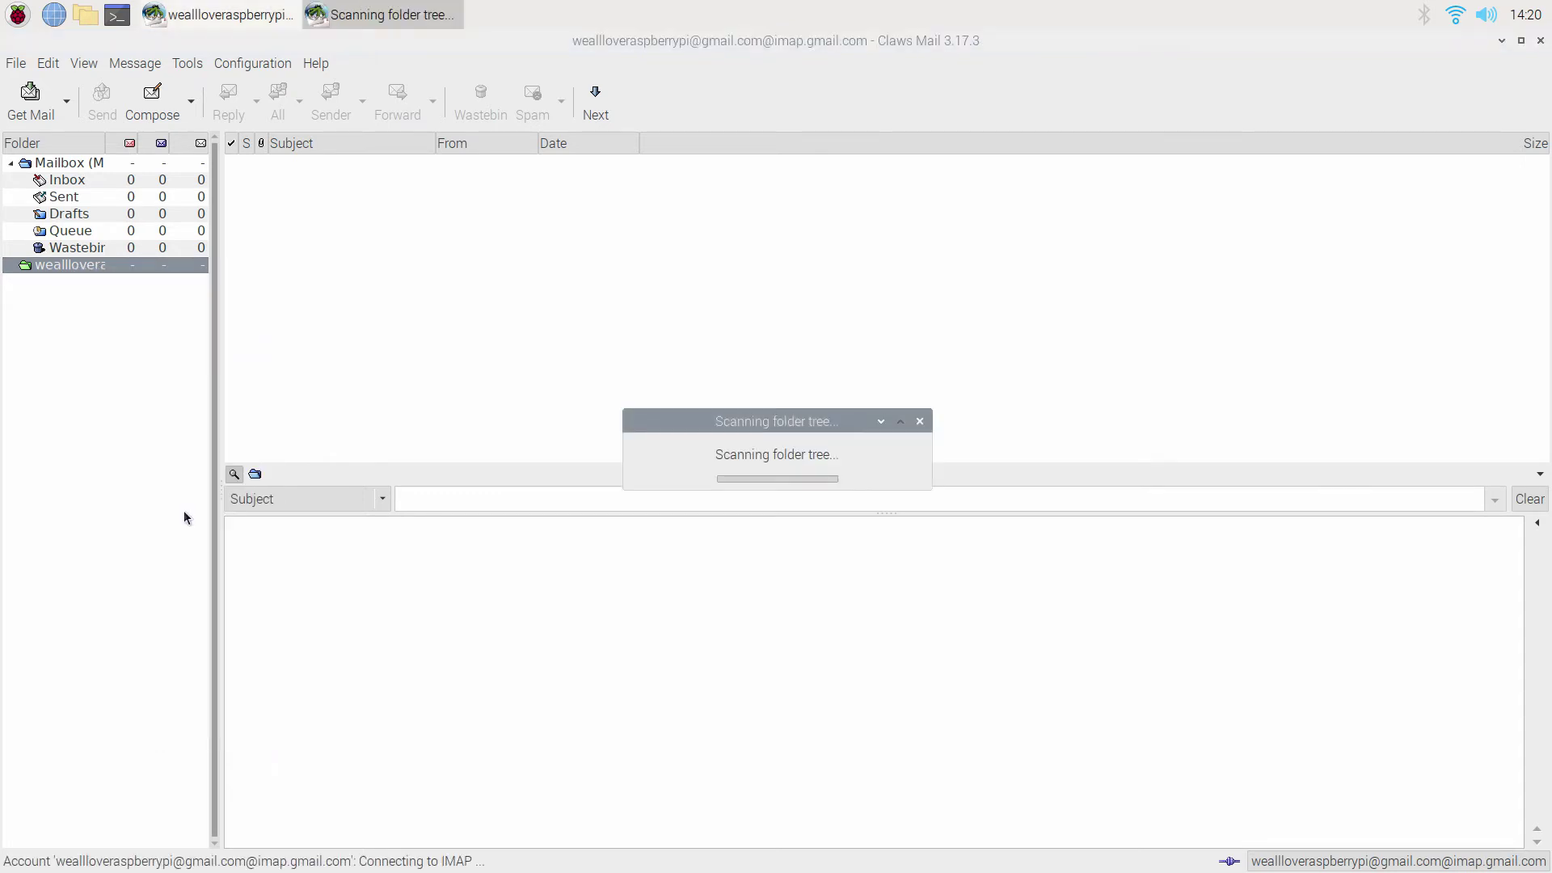
{"action": "left_click", "coordinate": [858, 501]}
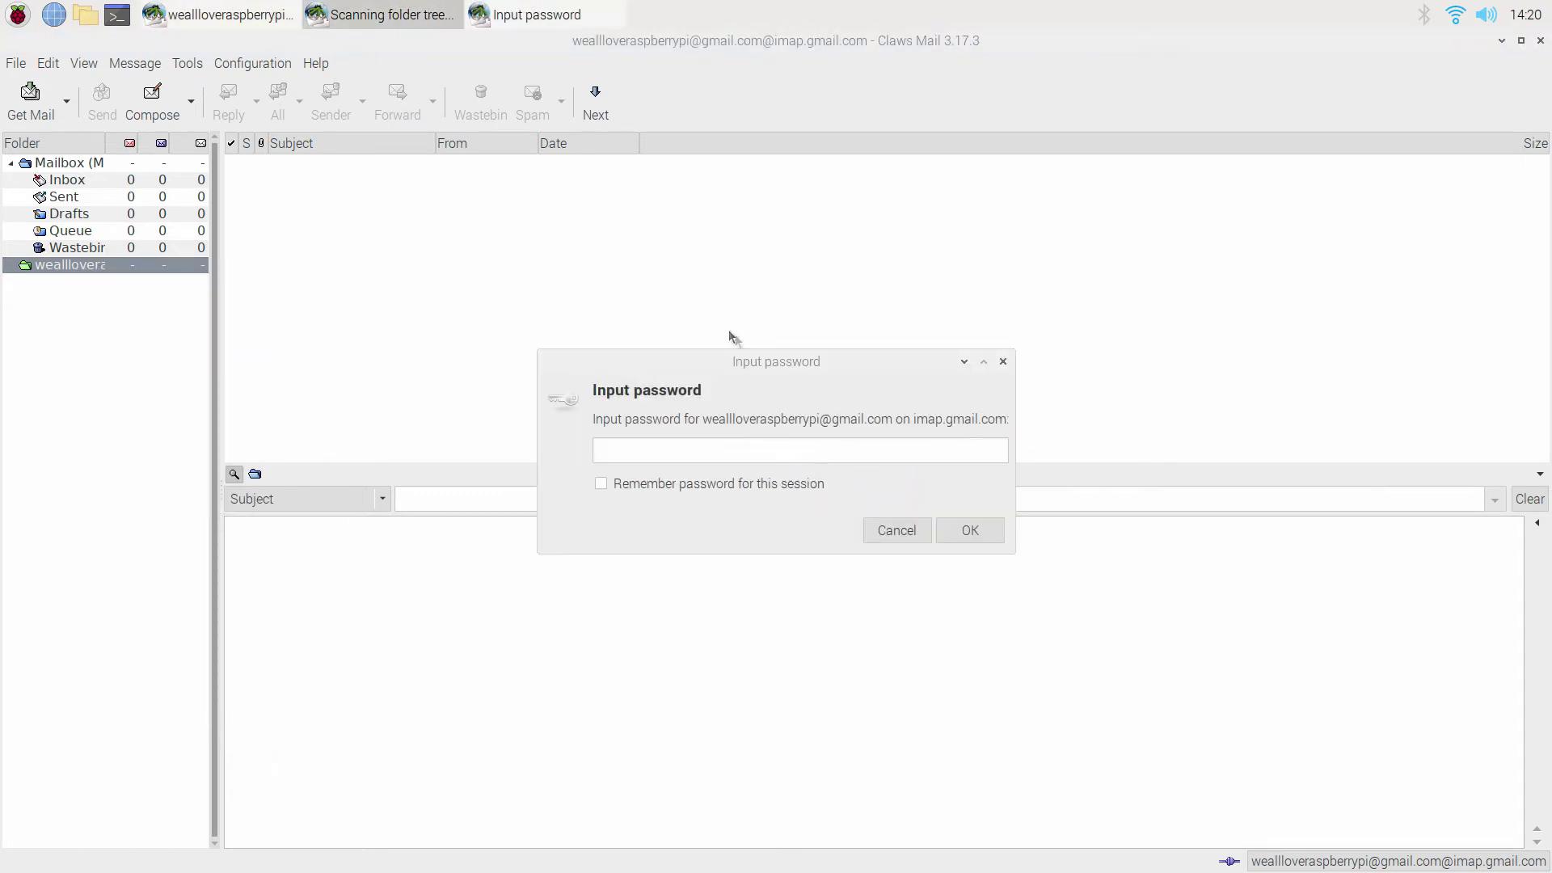
{"action": "left_click", "coordinate": [972, 535]}
Edit the Gmail account from Edit accounts and replace its stored password.
{"action": "left_click", "coordinate": [248, 59]}
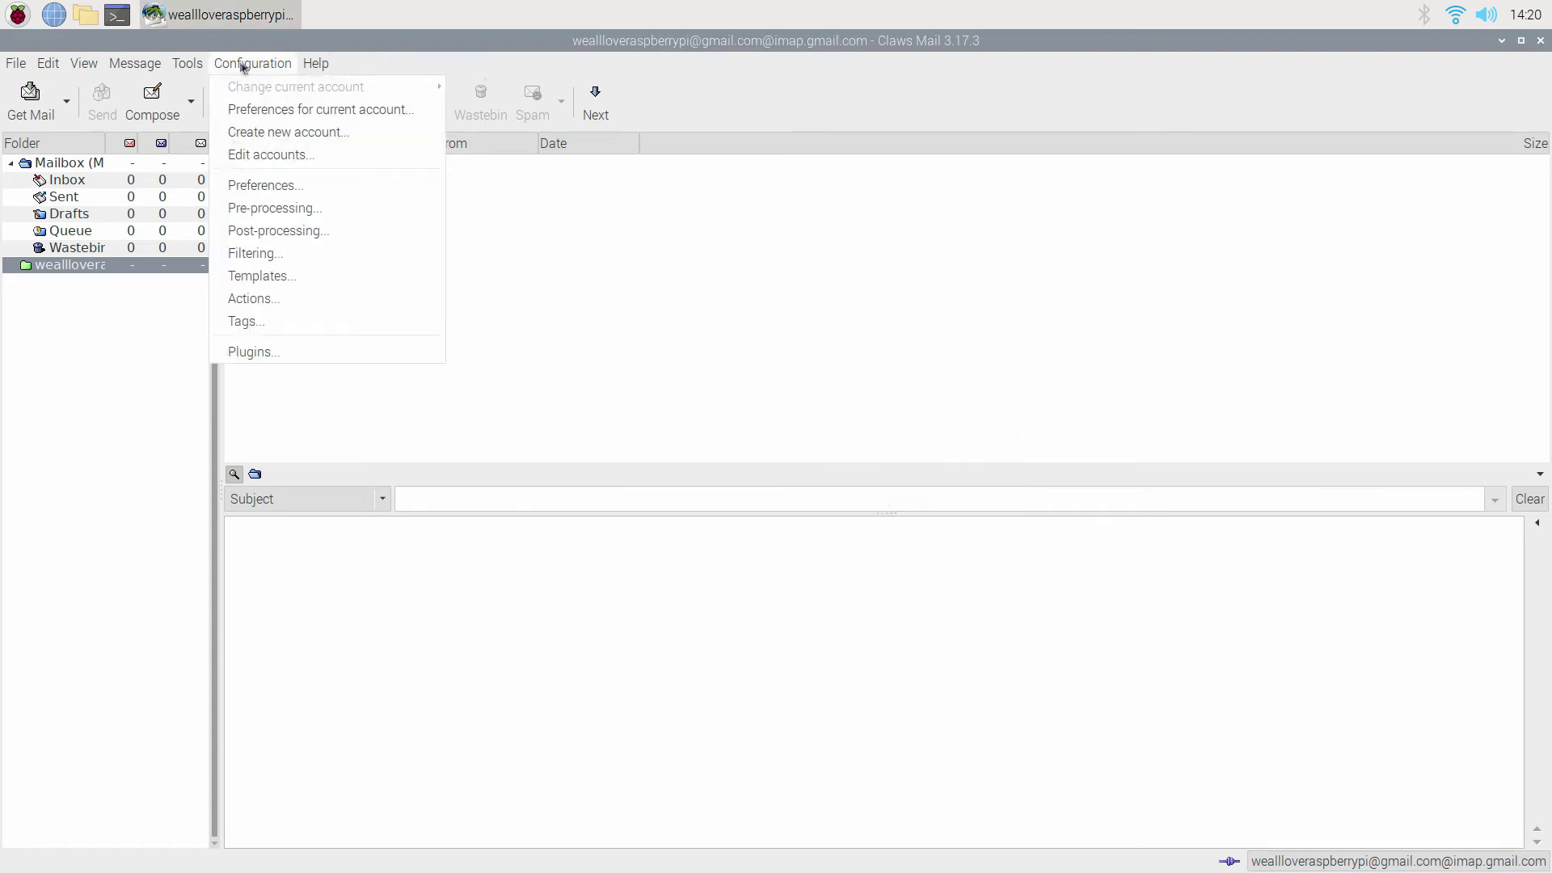
{"action": "left_click", "coordinate": [307, 154]}
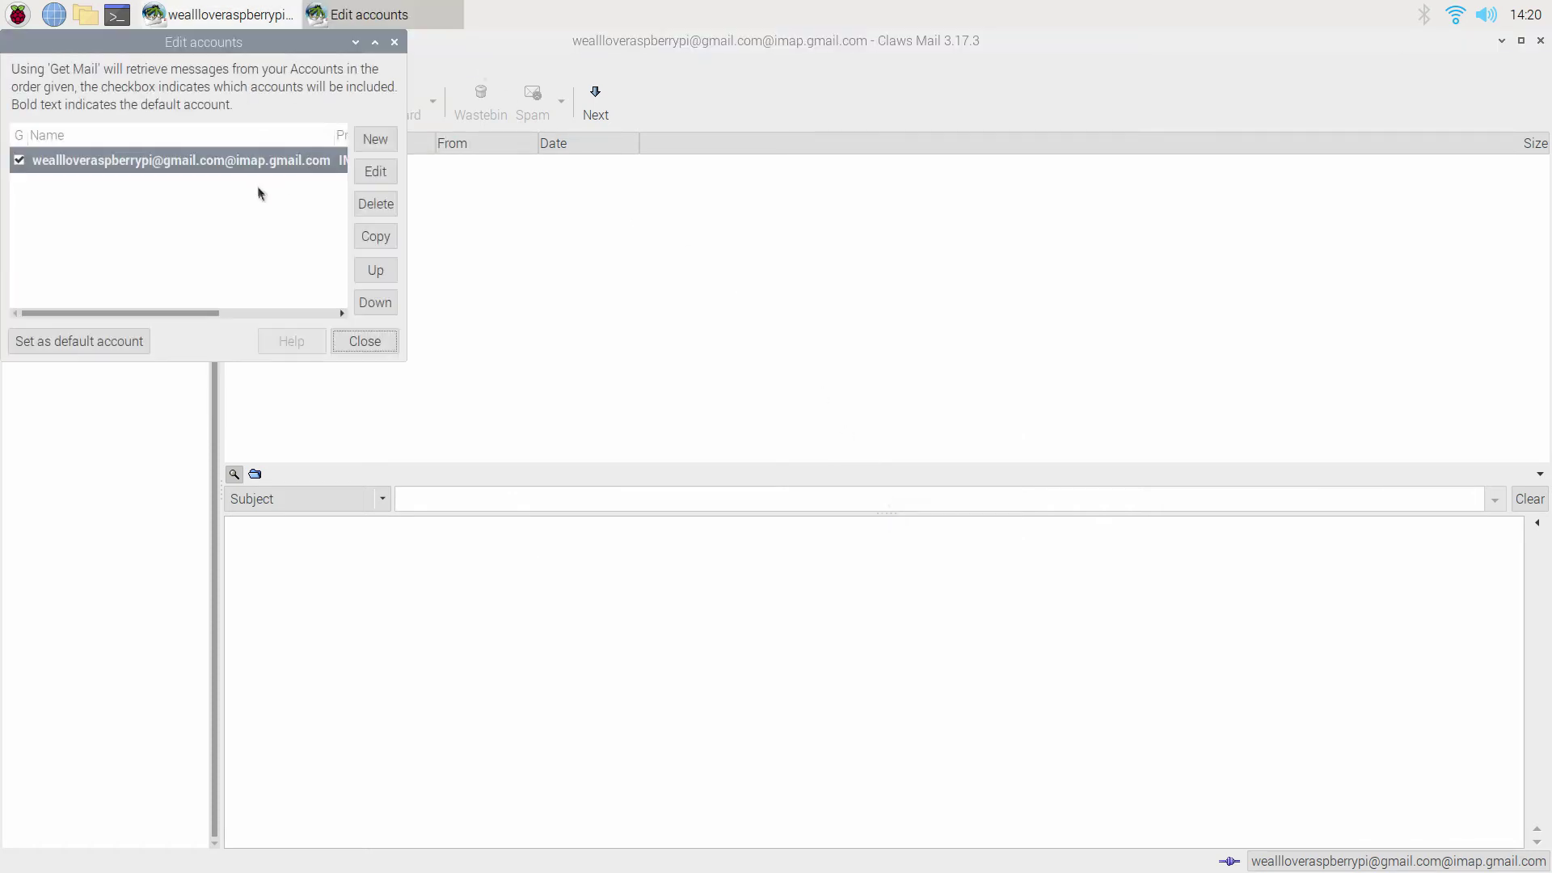
{"action": "left_click", "coordinate": [383, 176]}
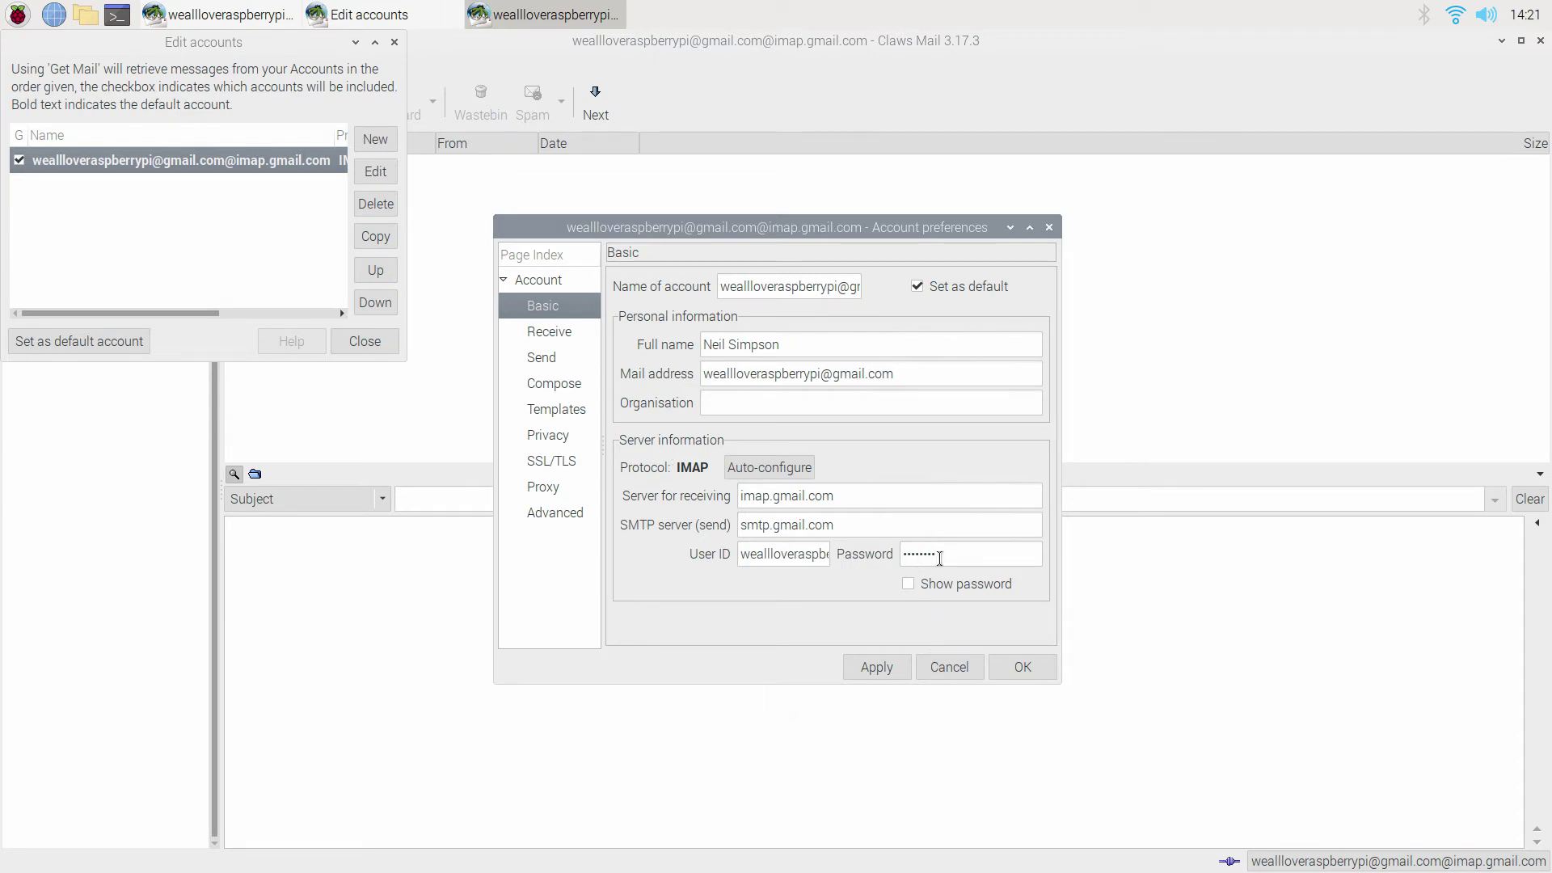
{"action": "left_click_drag", "start_coordinate": [940, 558], "coordinate": [807, 550]}
{"action": "type", "text": "a"}
{"action": "left_click", "coordinate": [566, 336]}
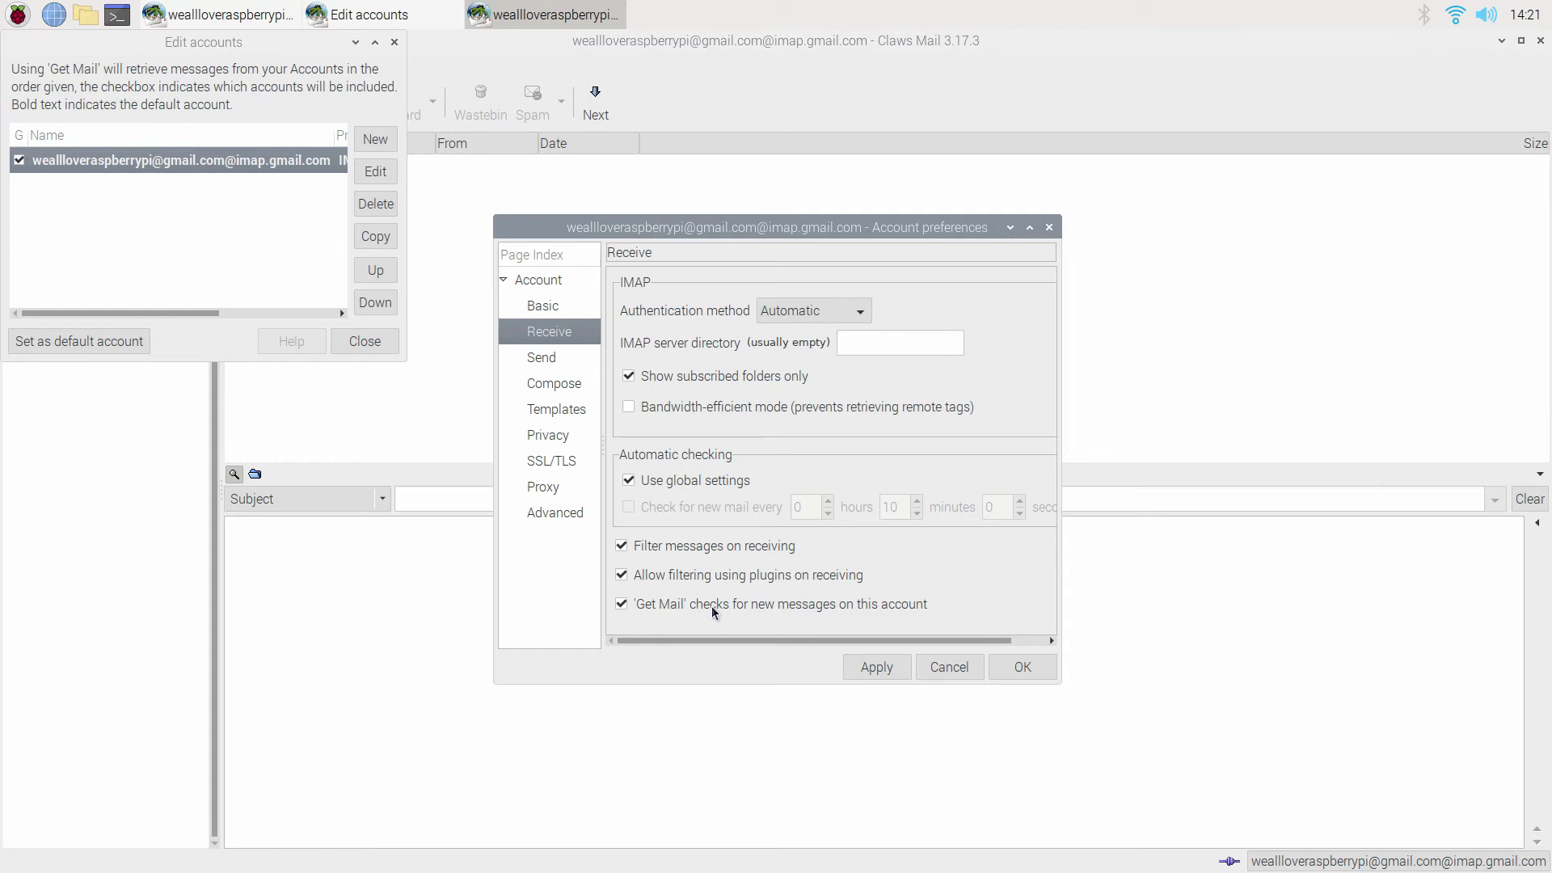
Tick the custom IMAP port 993 on the Advanced page, then apply and save the account preferences.
{"action": "left_click", "coordinate": [574, 362]}
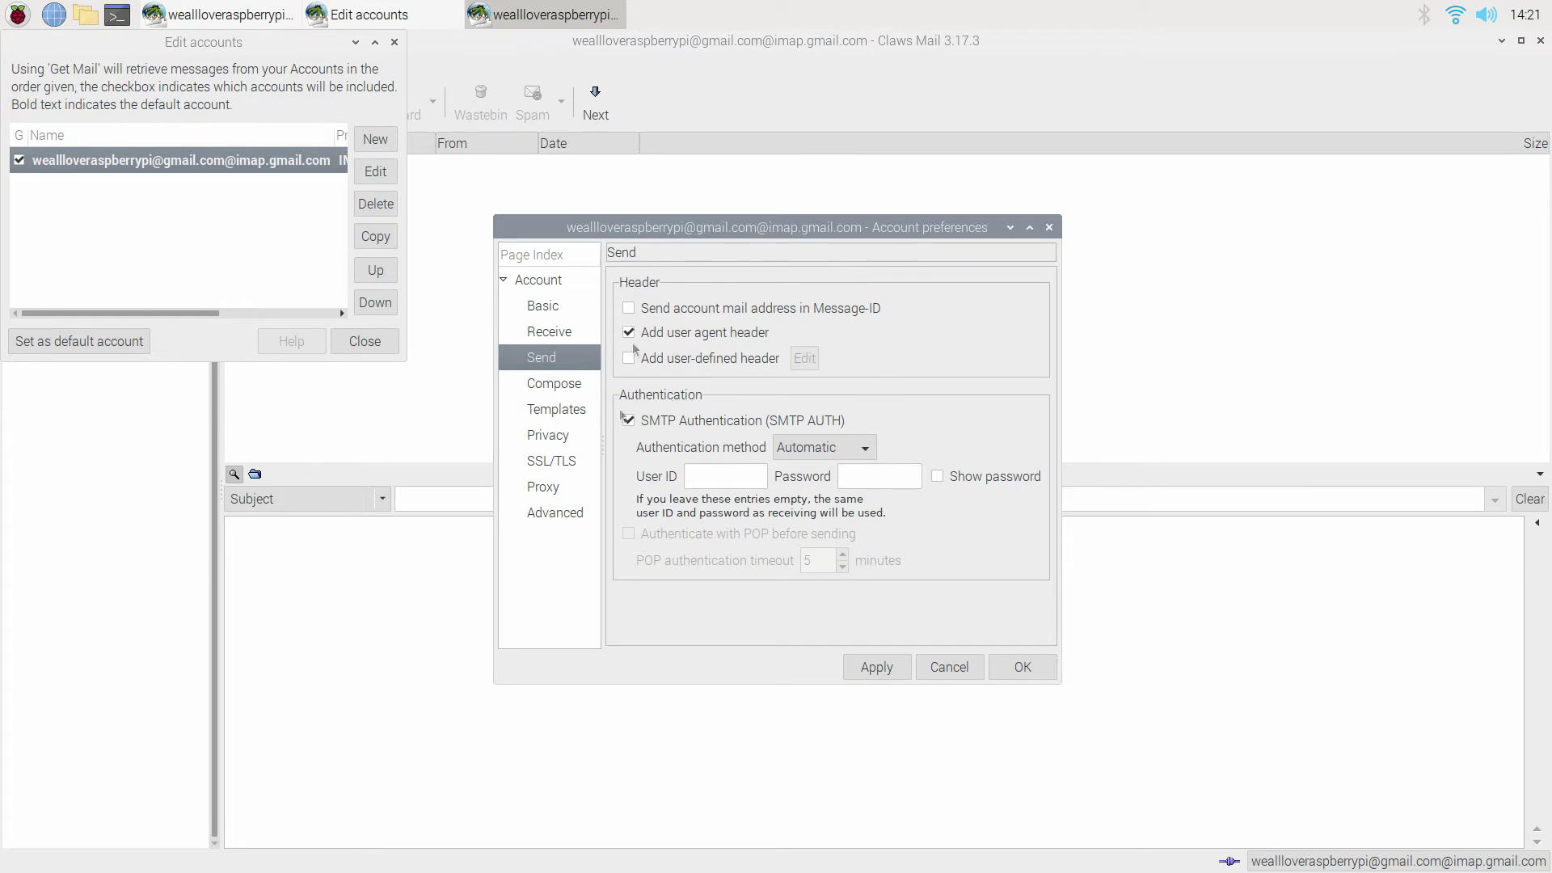
{"action": "left_click", "coordinate": [566, 387]}
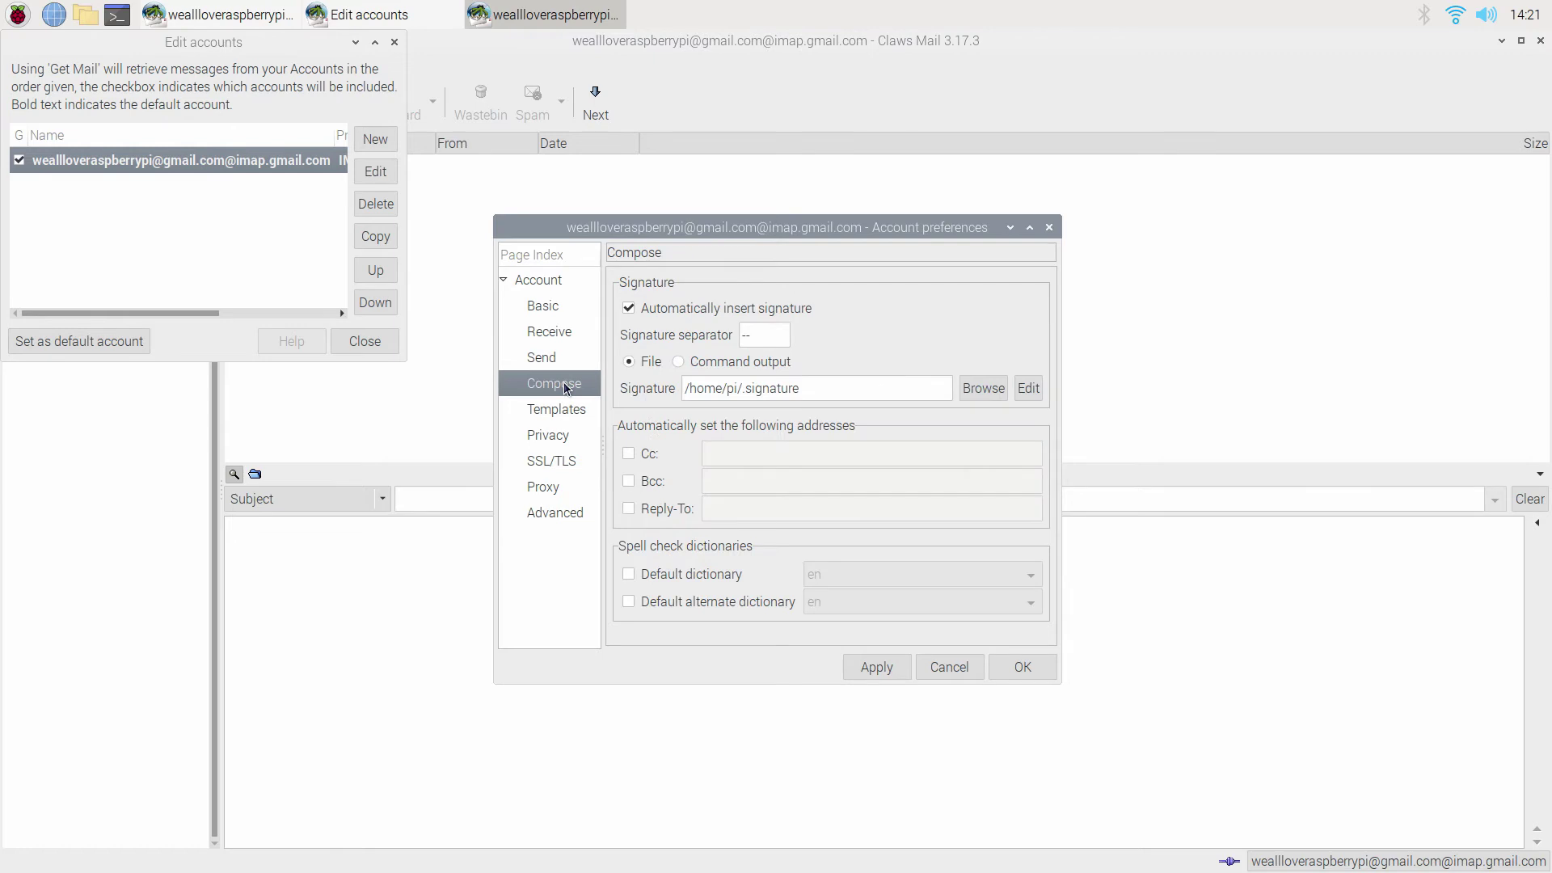
{"action": "left_click", "coordinate": [570, 417]}
{"action": "left_click", "coordinate": [566, 439]}
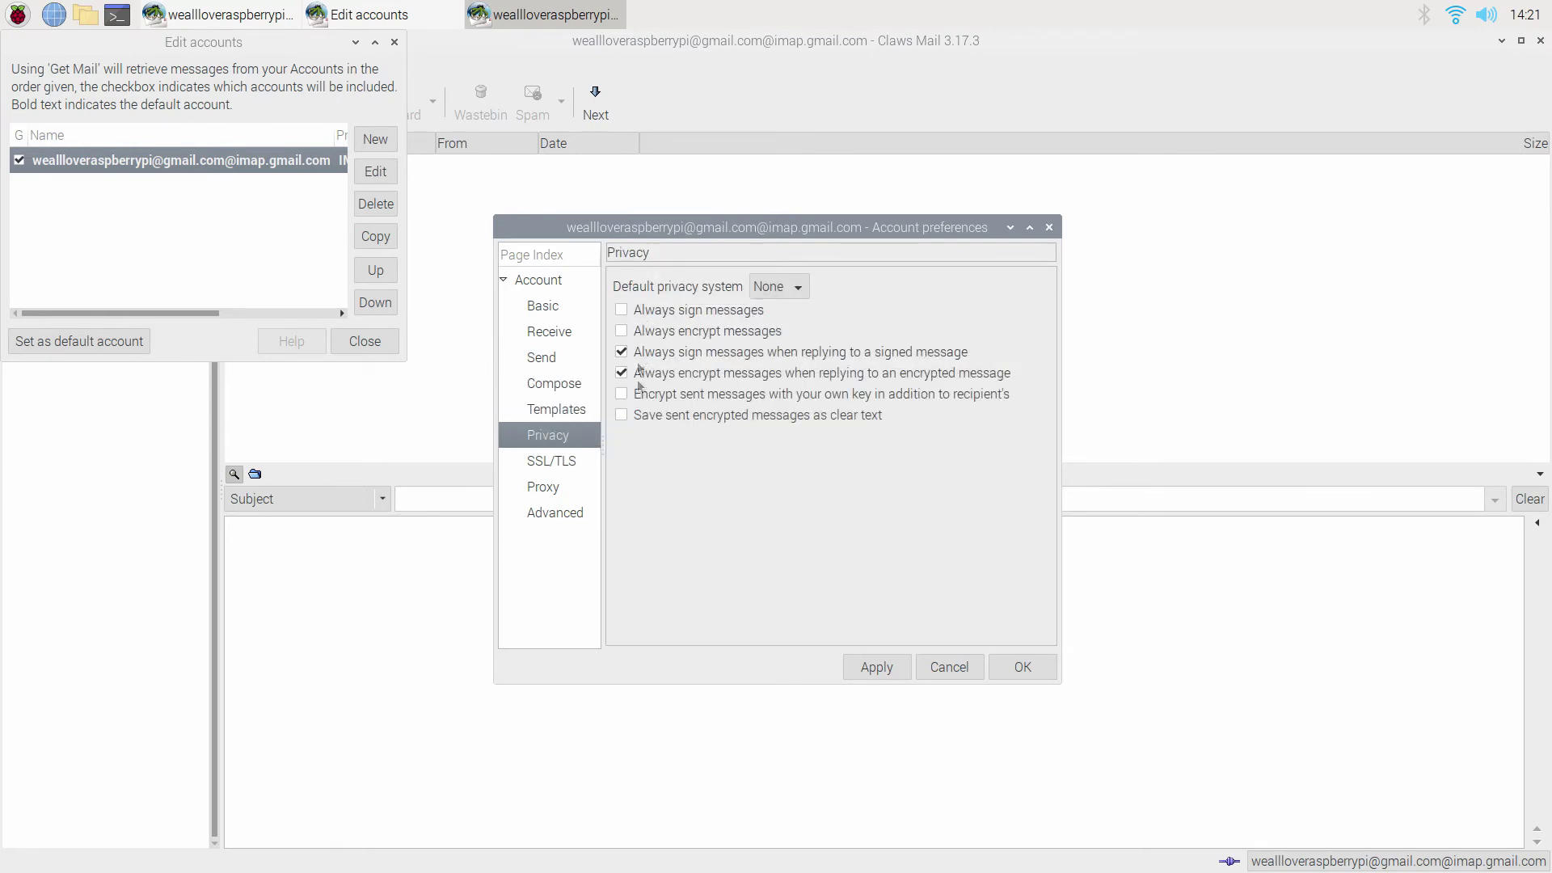
{"action": "left_click", "coordinate": [564, 461]}
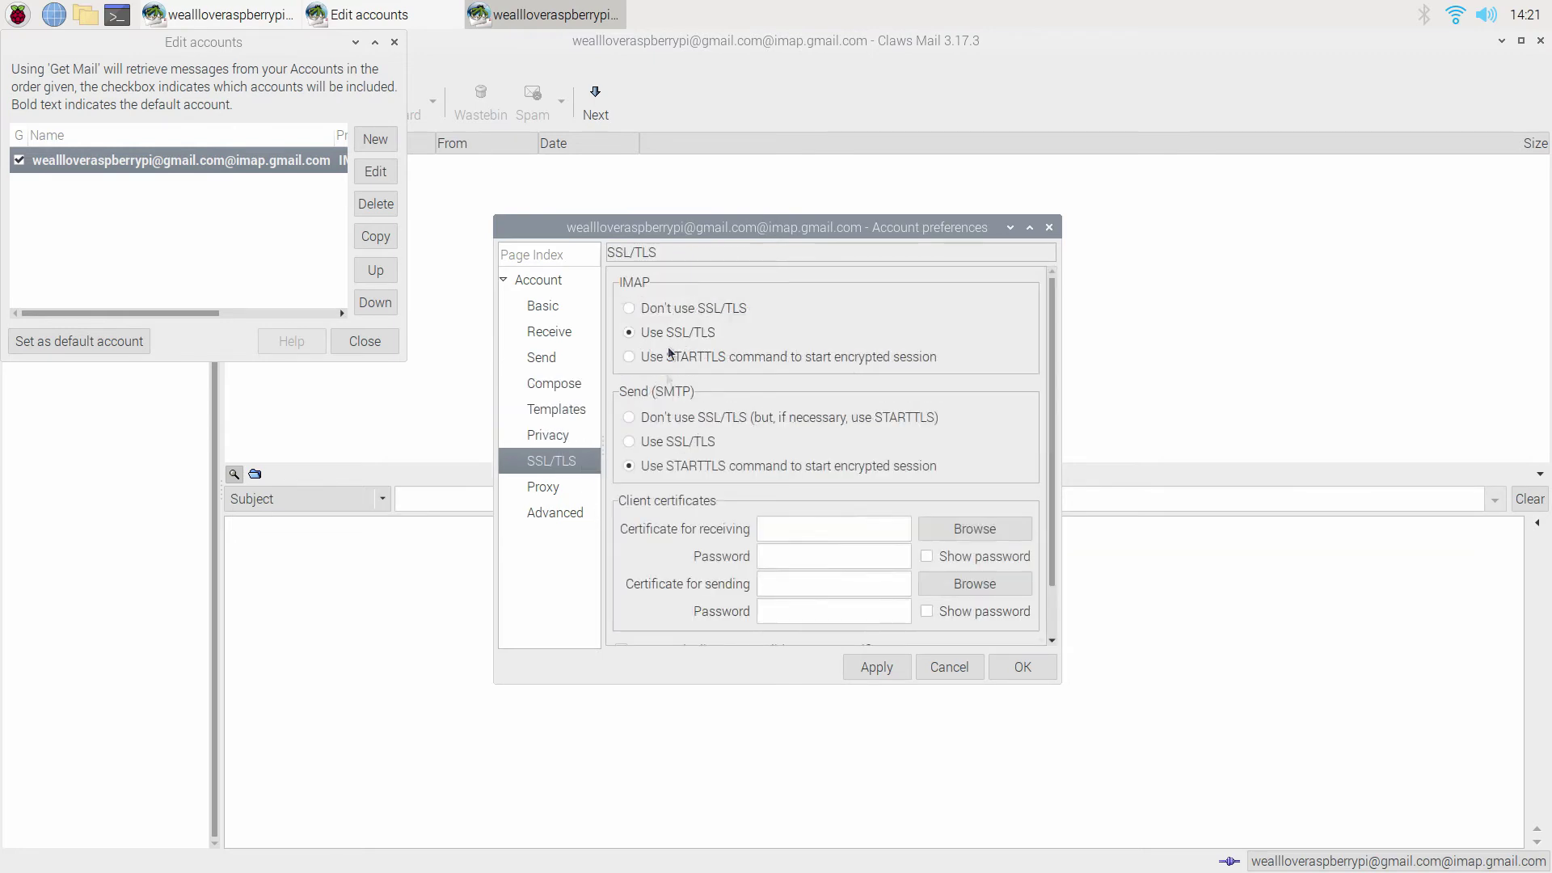
{"action": "scroll", "coordinate": [657, 472], "scroll_direction": "down", "scroll_amount": 3}
{"action": "left_click", "coordinate": [554, 488]}
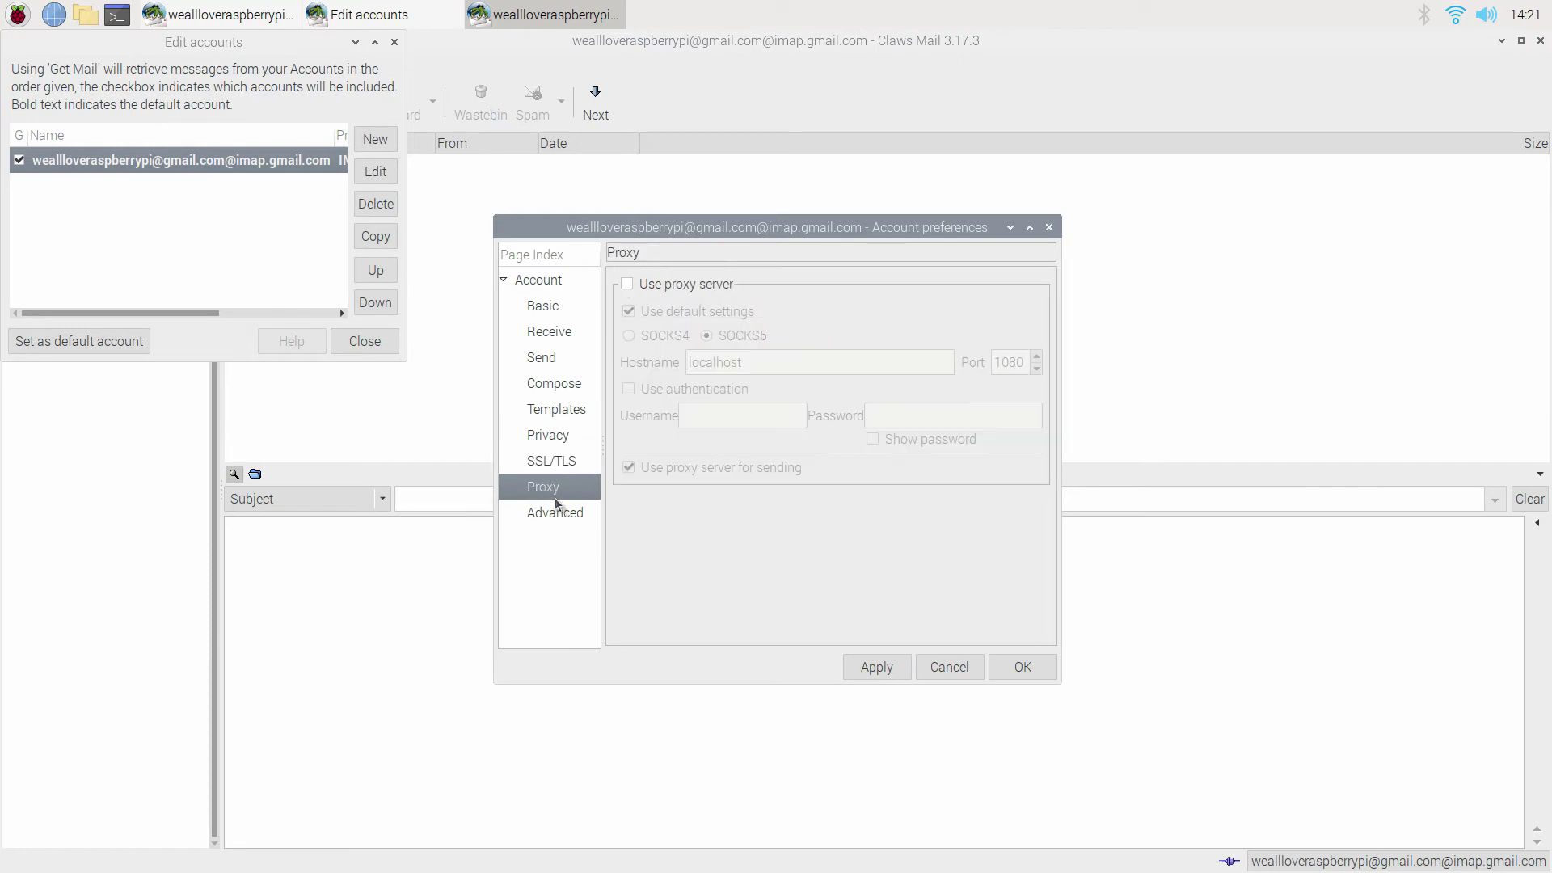
{"action": "left_click", "coordinate": [574, 514]}
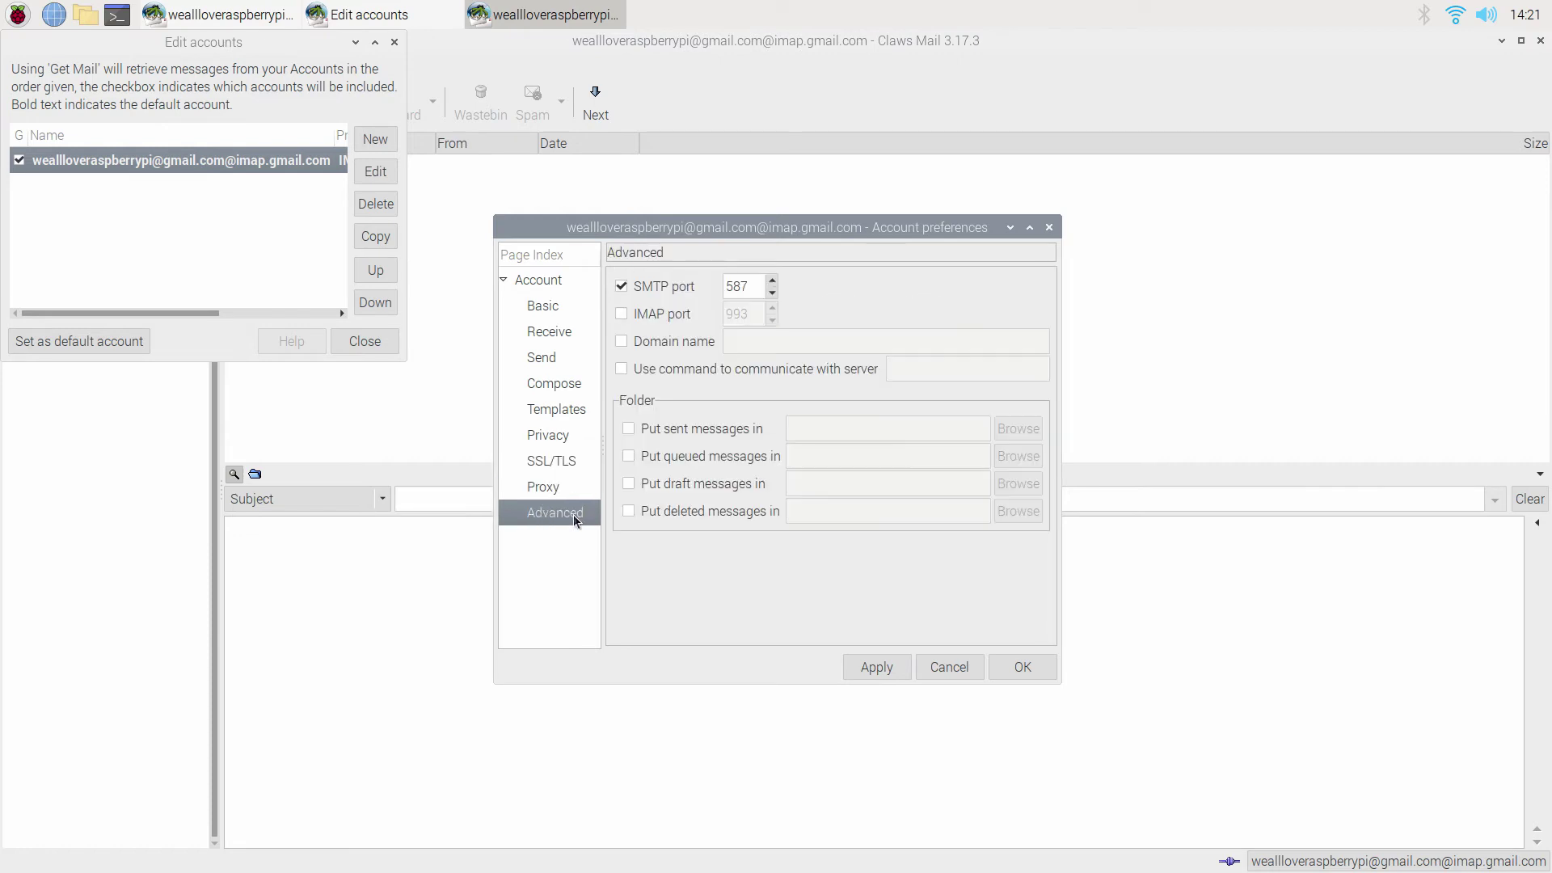
{"action": "left_click", "coordinate": [622, 313]}
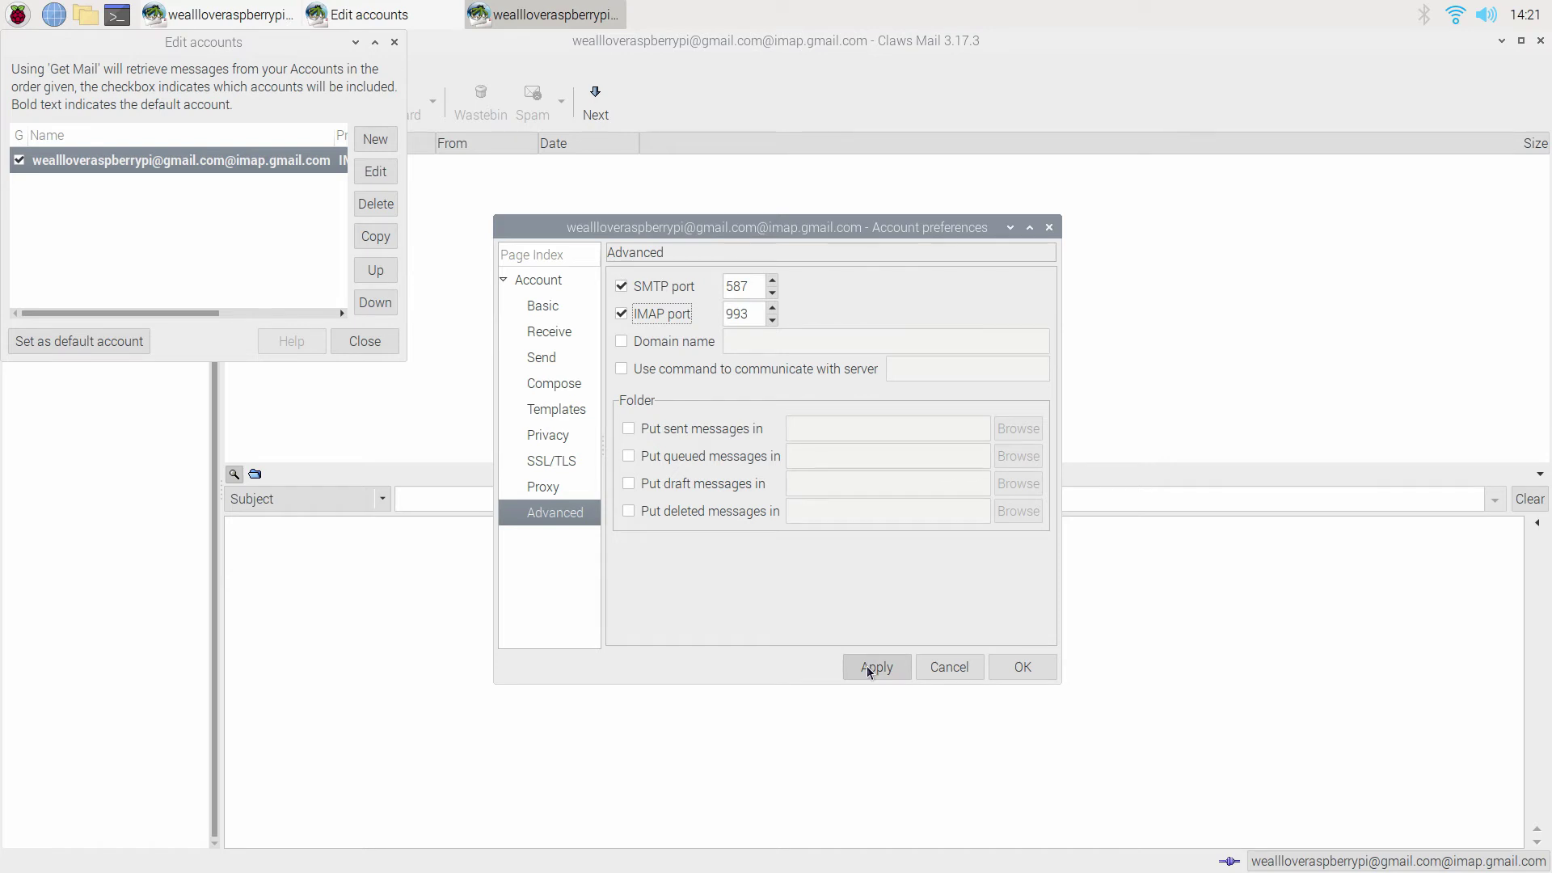
{"action": "left_click", "coordinate": [867, 666]}
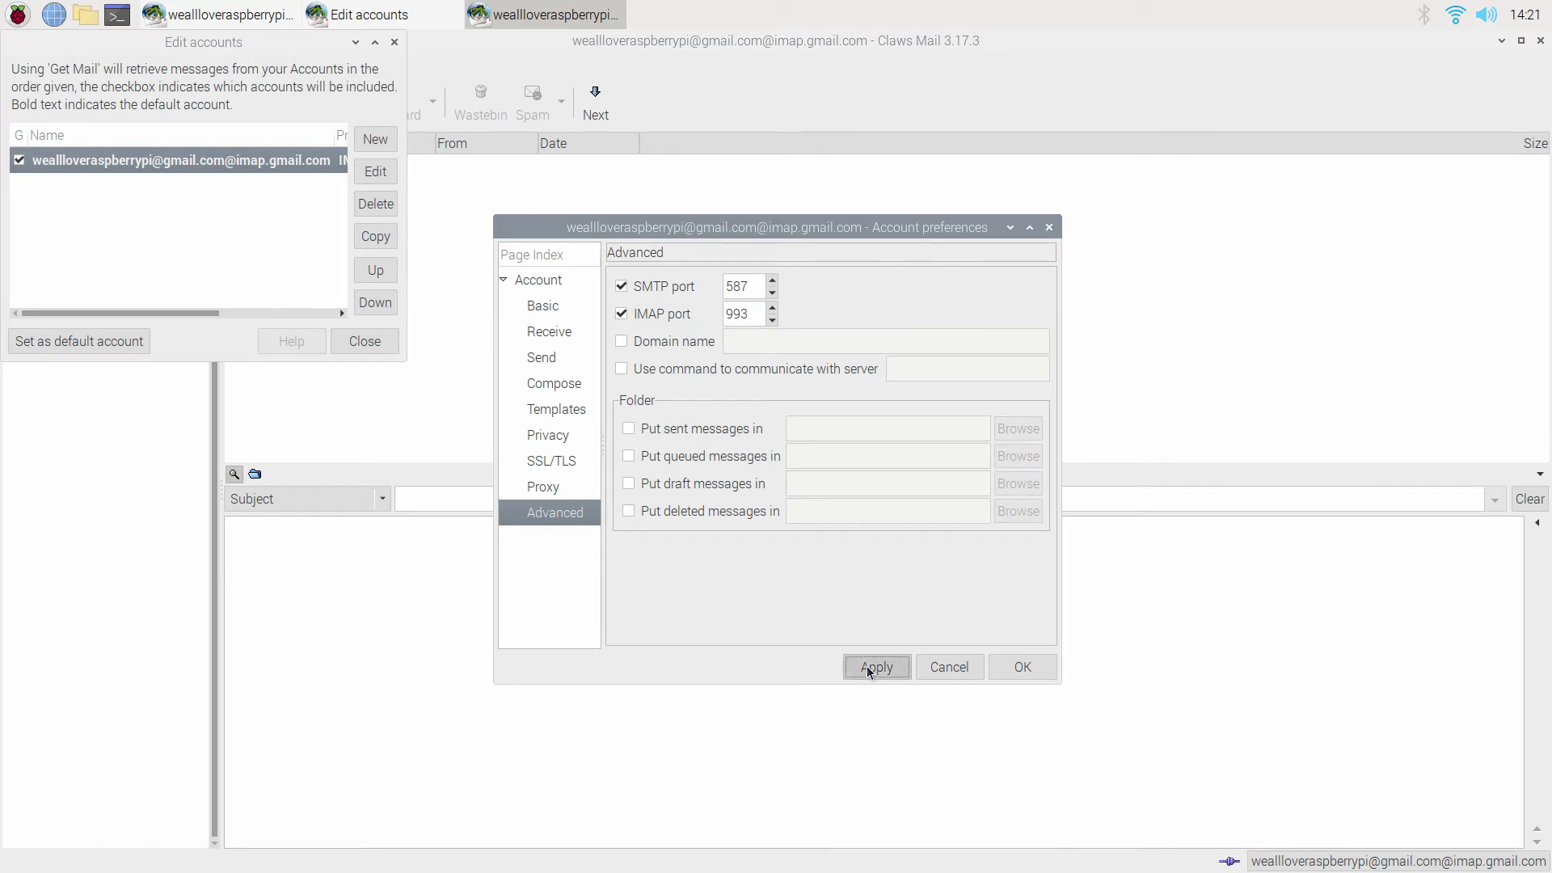
{"action": "left_click", "coordinate": [1035, 667]}
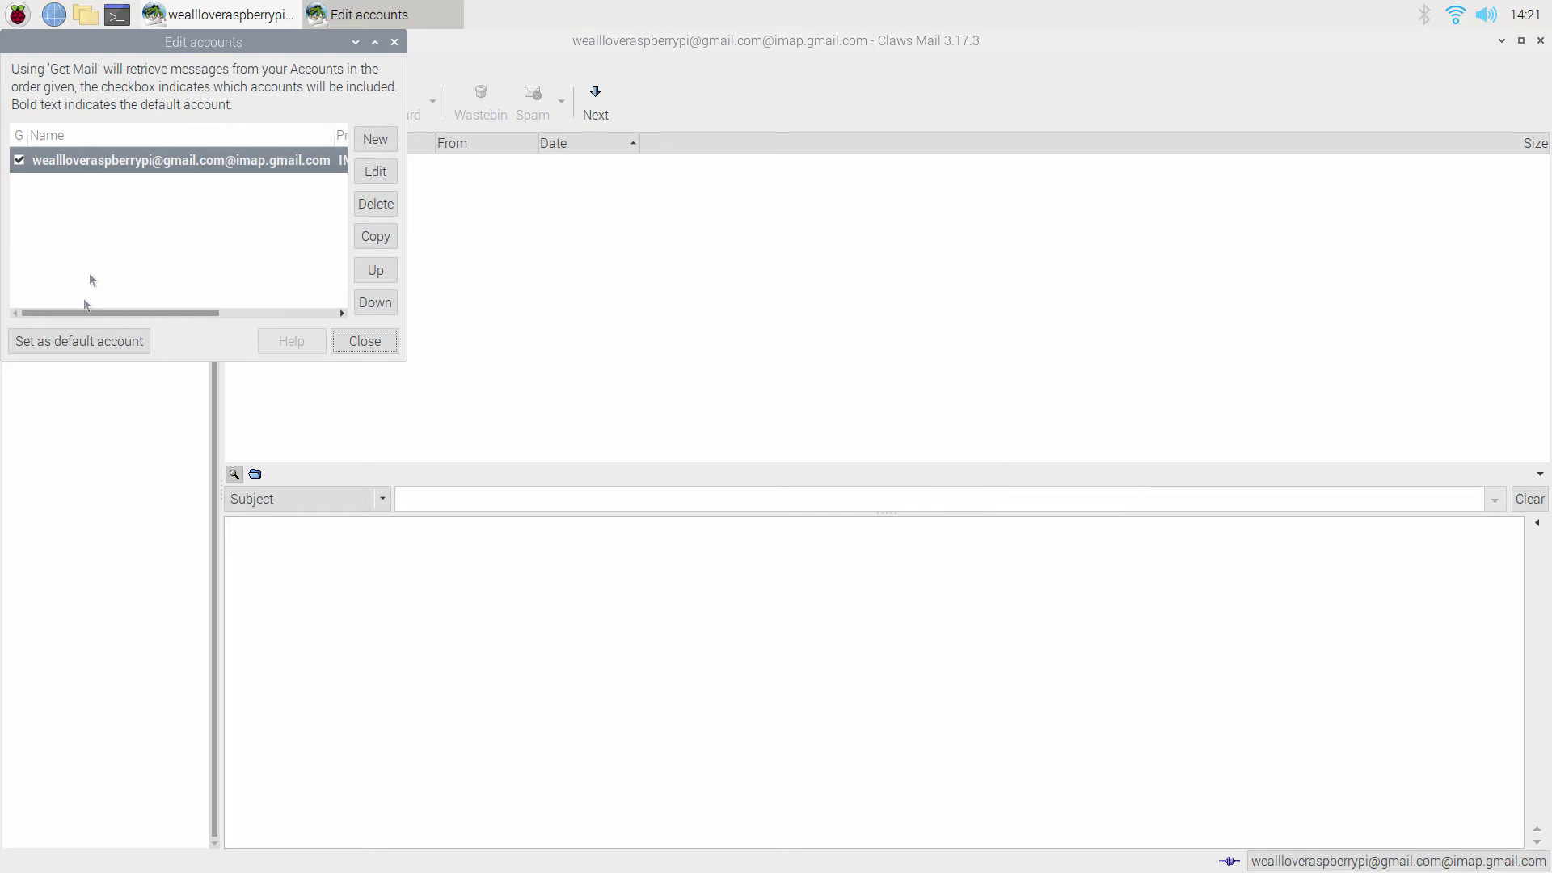
{"action": "left_click", "coordinate": [88, 350]}
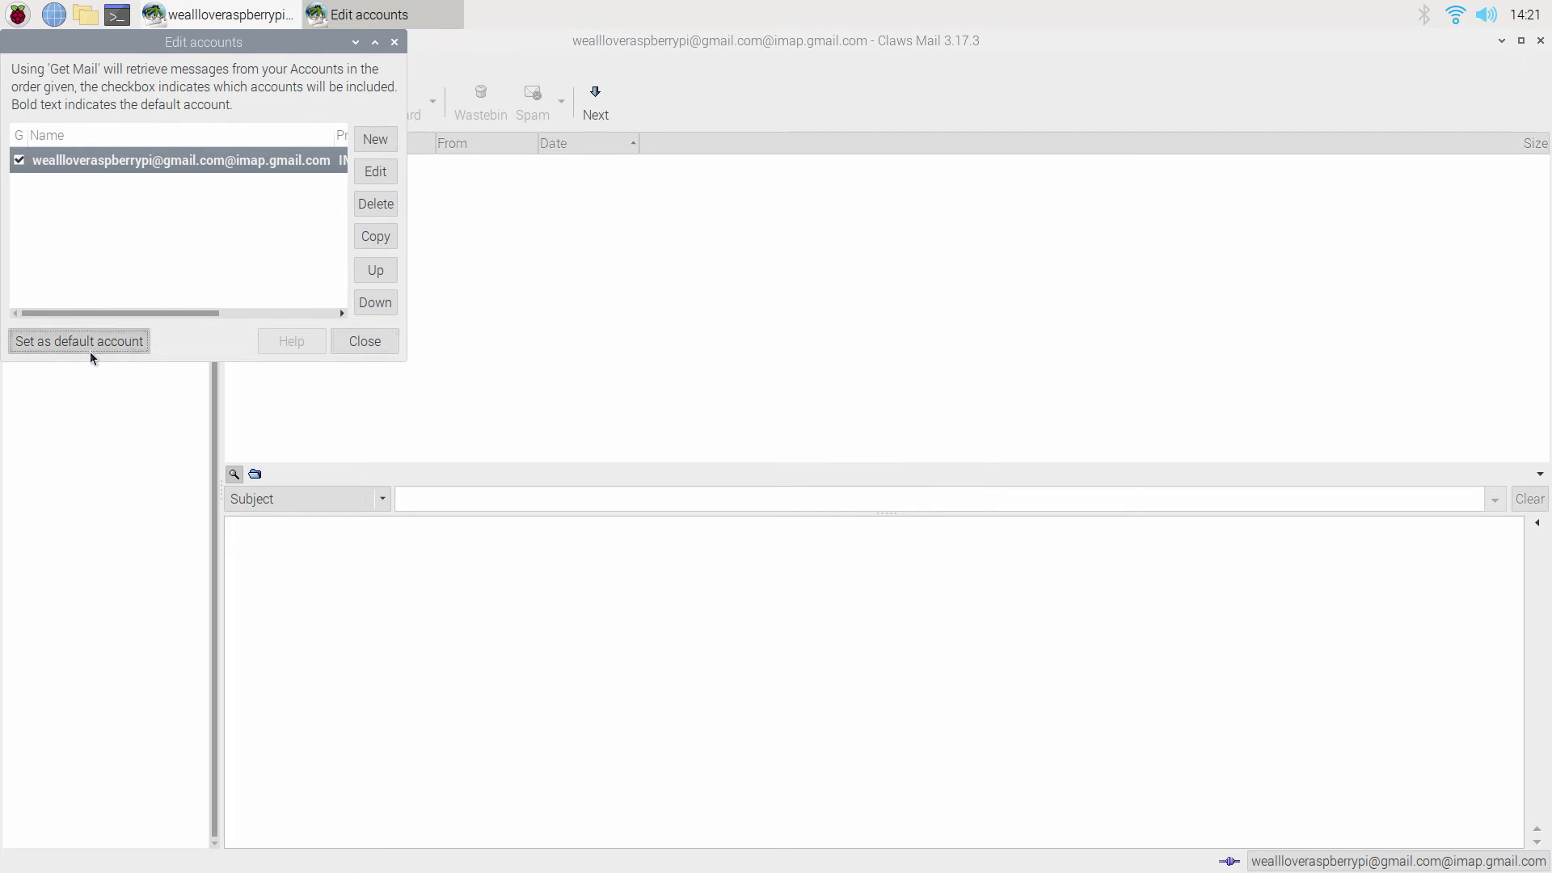
Close the accounts list and run Check for new folders on the Gmail account.
{"action": "left_click", "coordinate": [380, 343]}
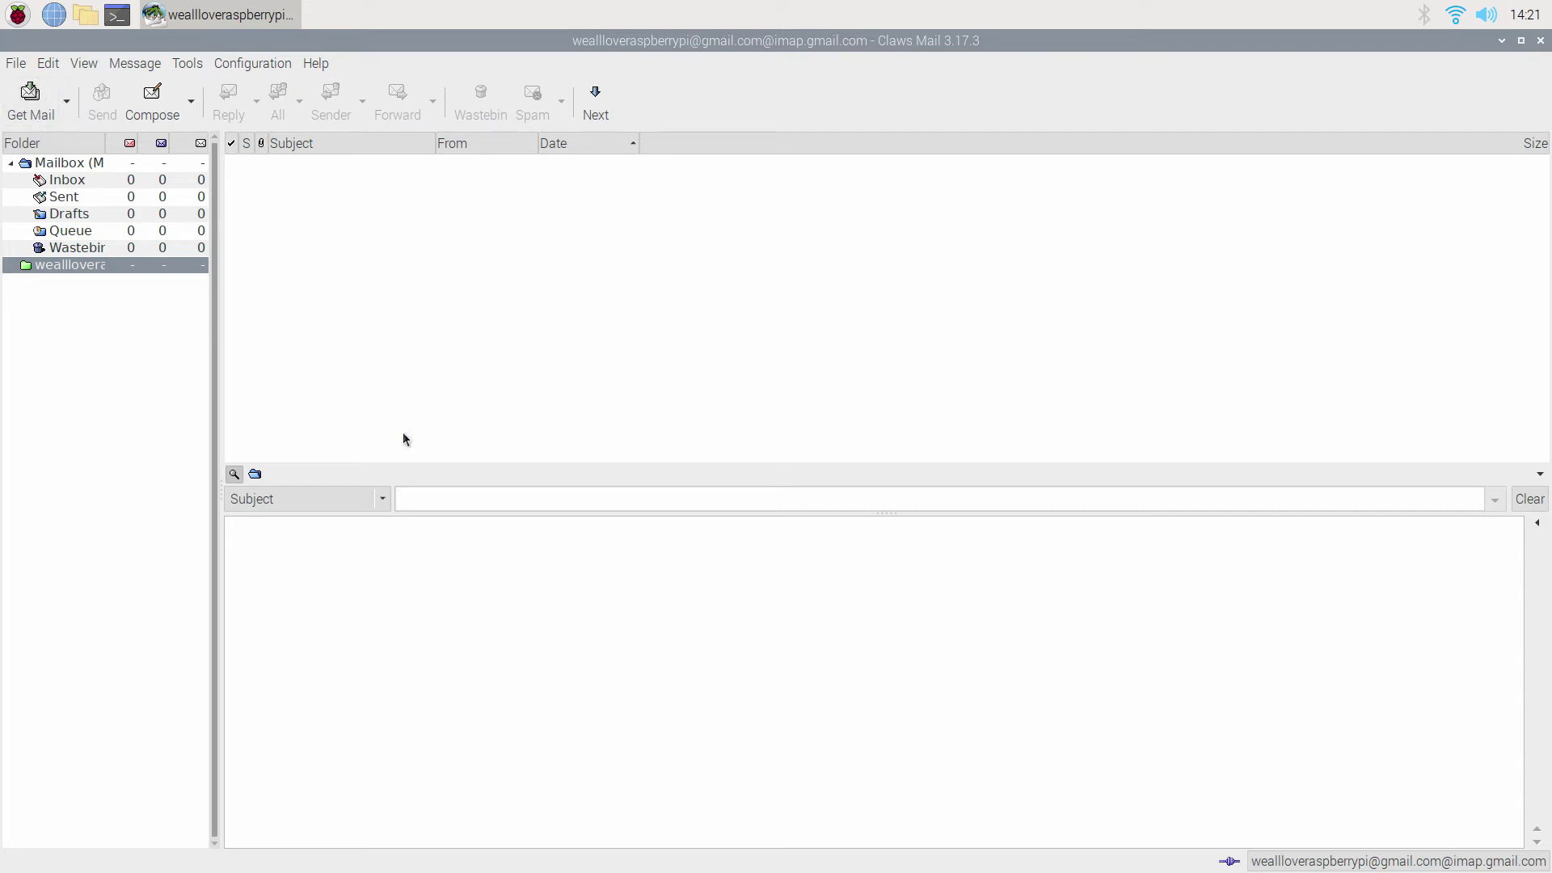
{"action": "right_click", "coordinate": [76, 260]}
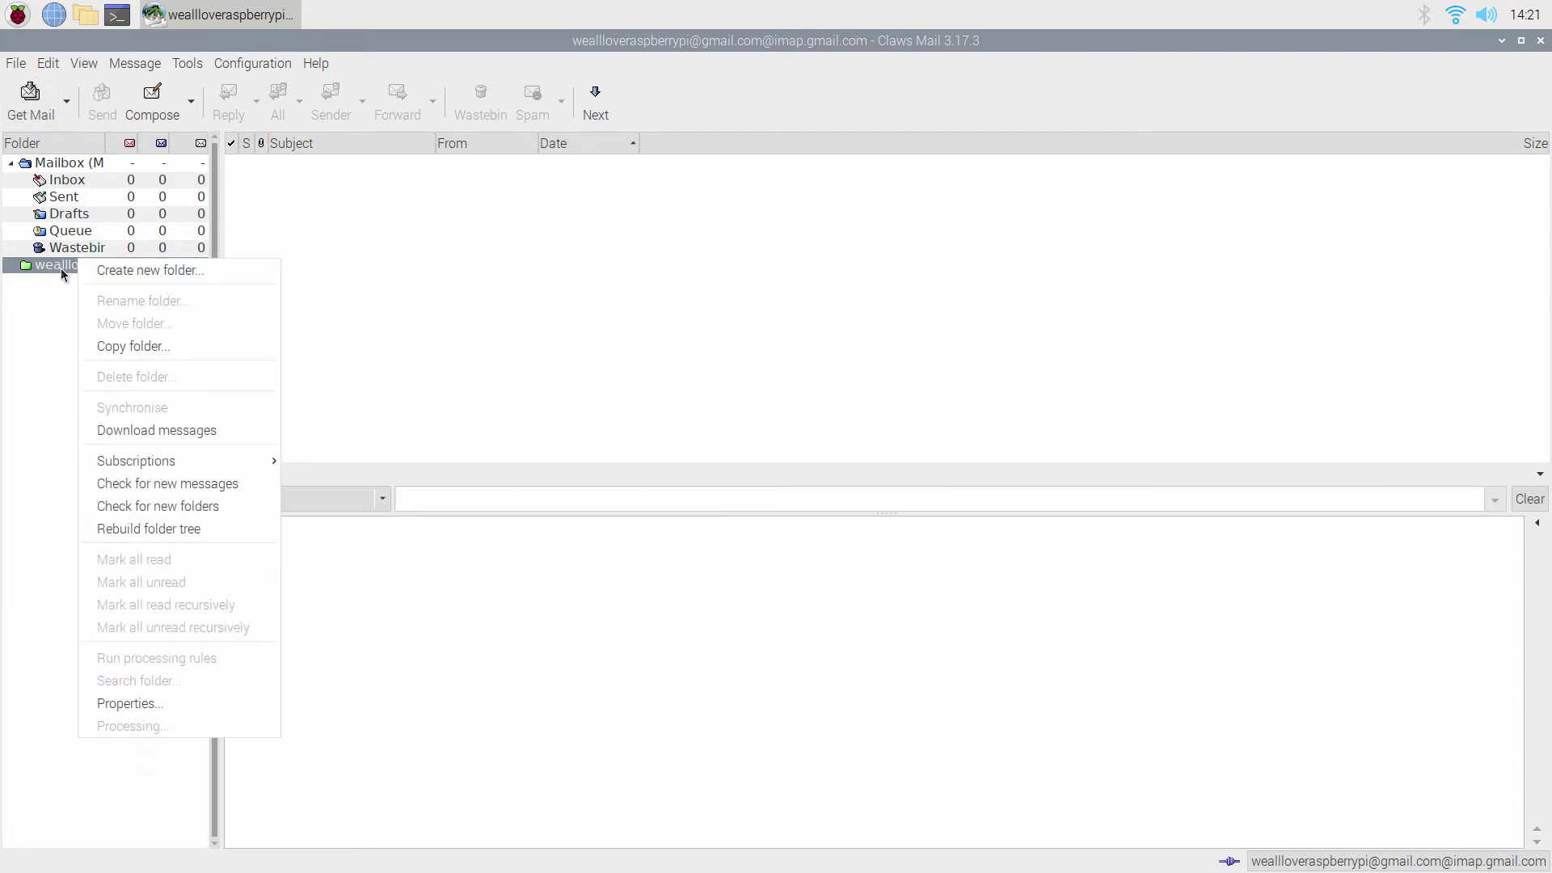
{"action": "left_click", "coordinate": [61, 268]}
{"action": "right_click", "coordinate": [60, 270]}
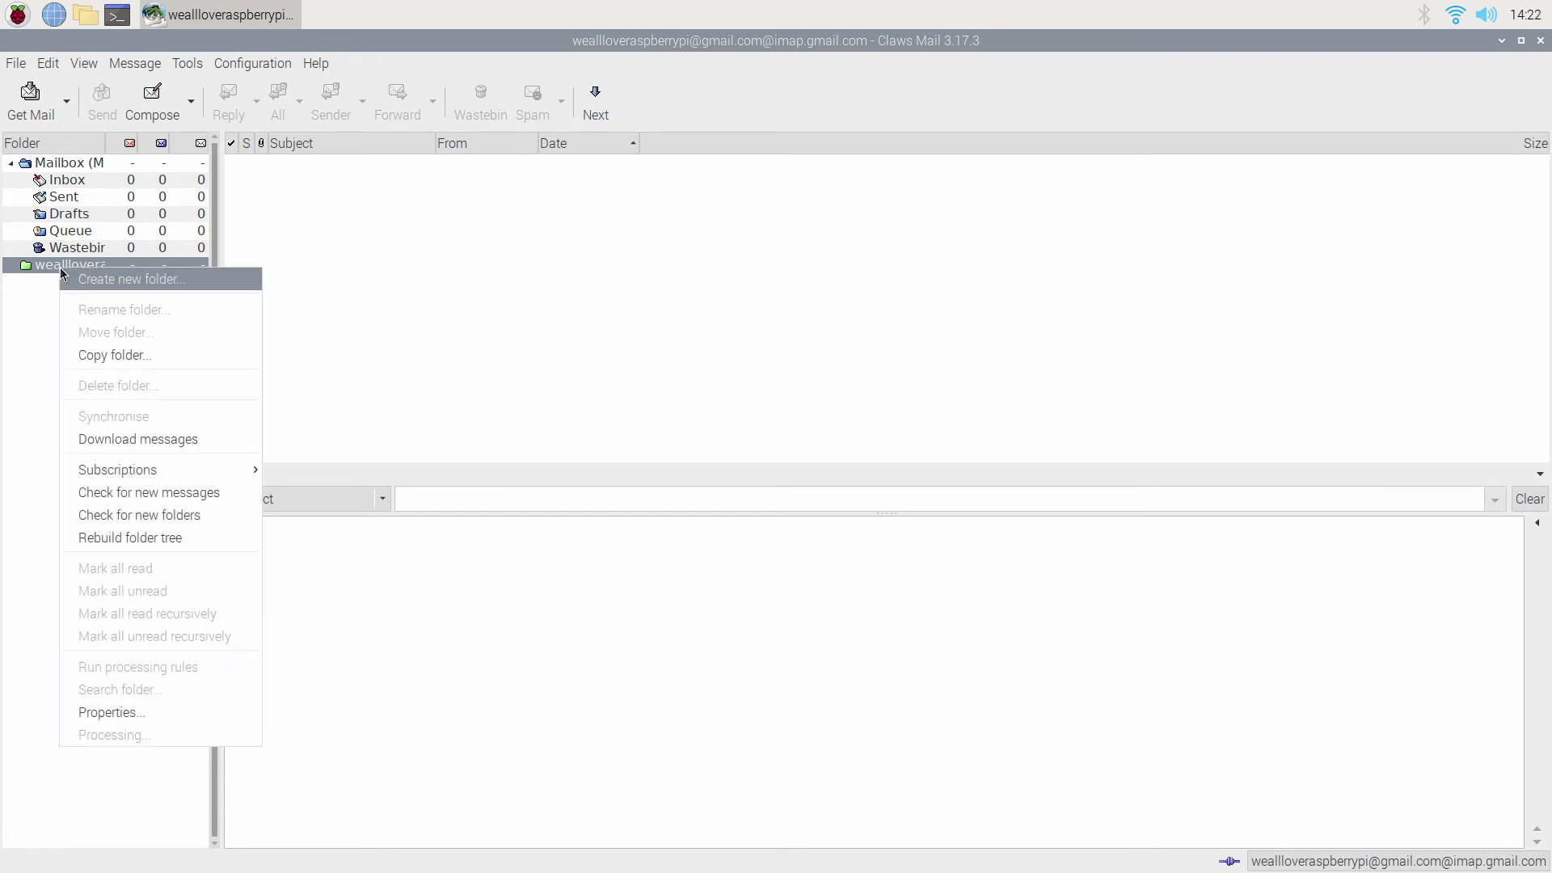
{"action": "left_click", "coordinate": [205, 516]}
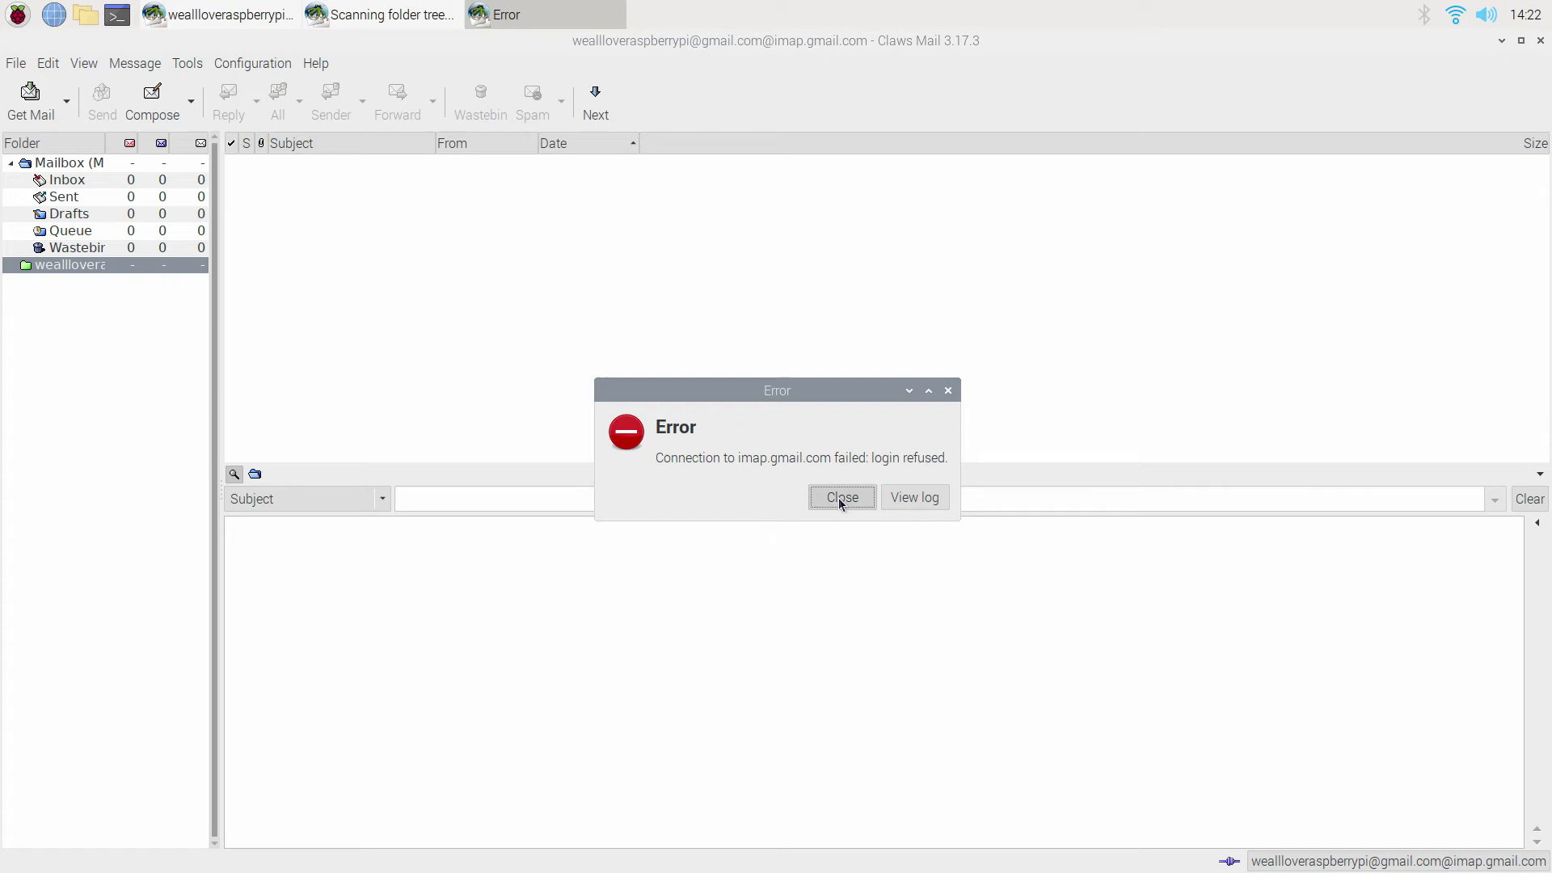
Dismiss the login-refused error, cancel the password prompt, and reopen Configuration > Edit accounts.
{"action": "left_click", "coordinate": [842, 498]}
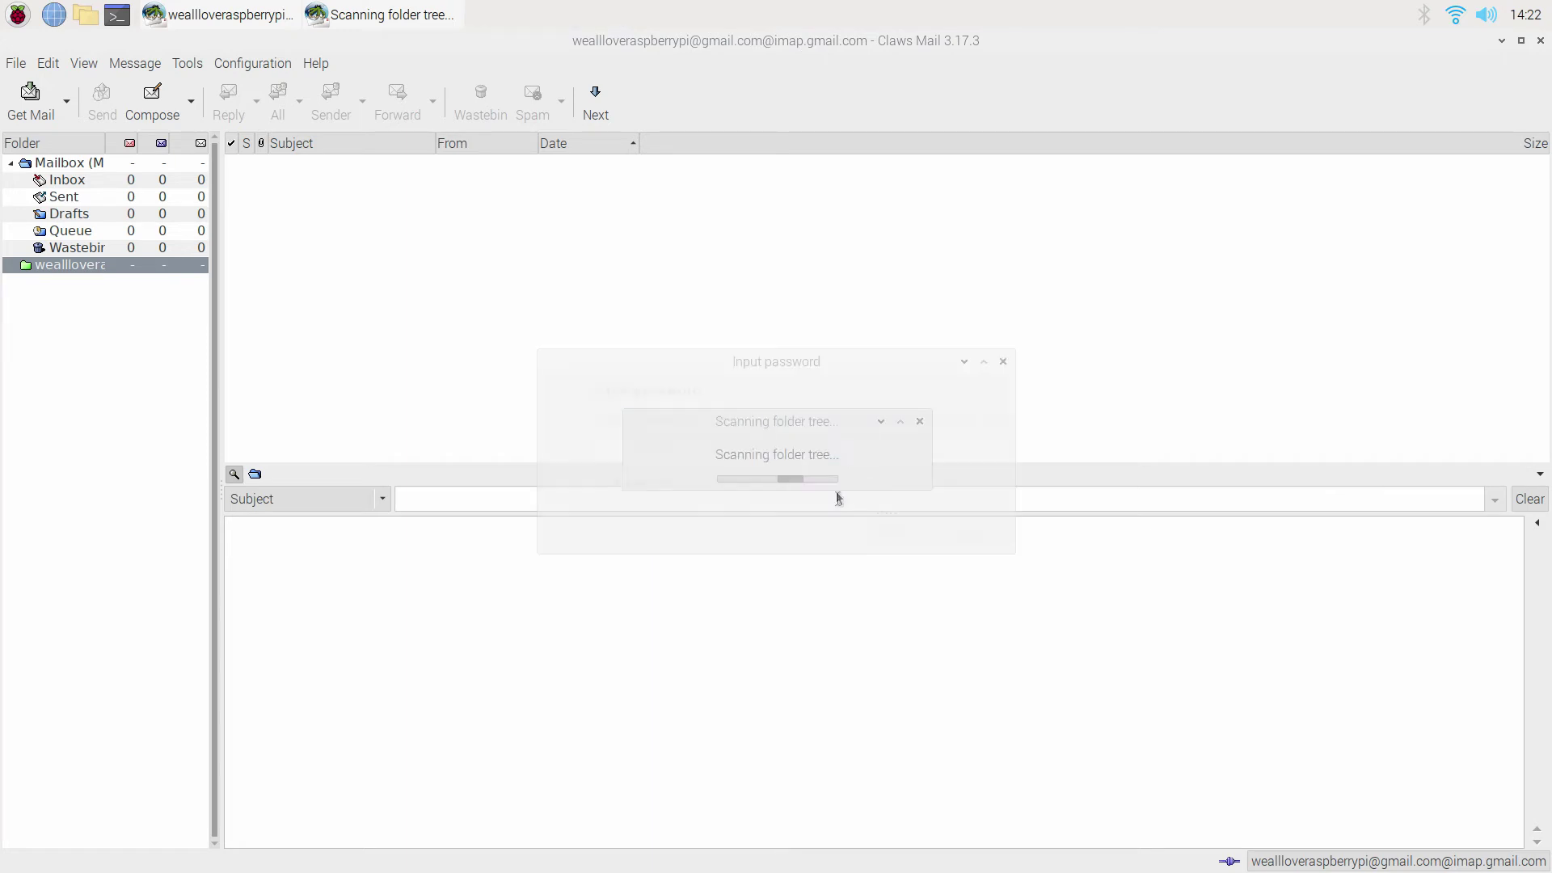
{"action": "left_click", "coordinate": [614, 487]}
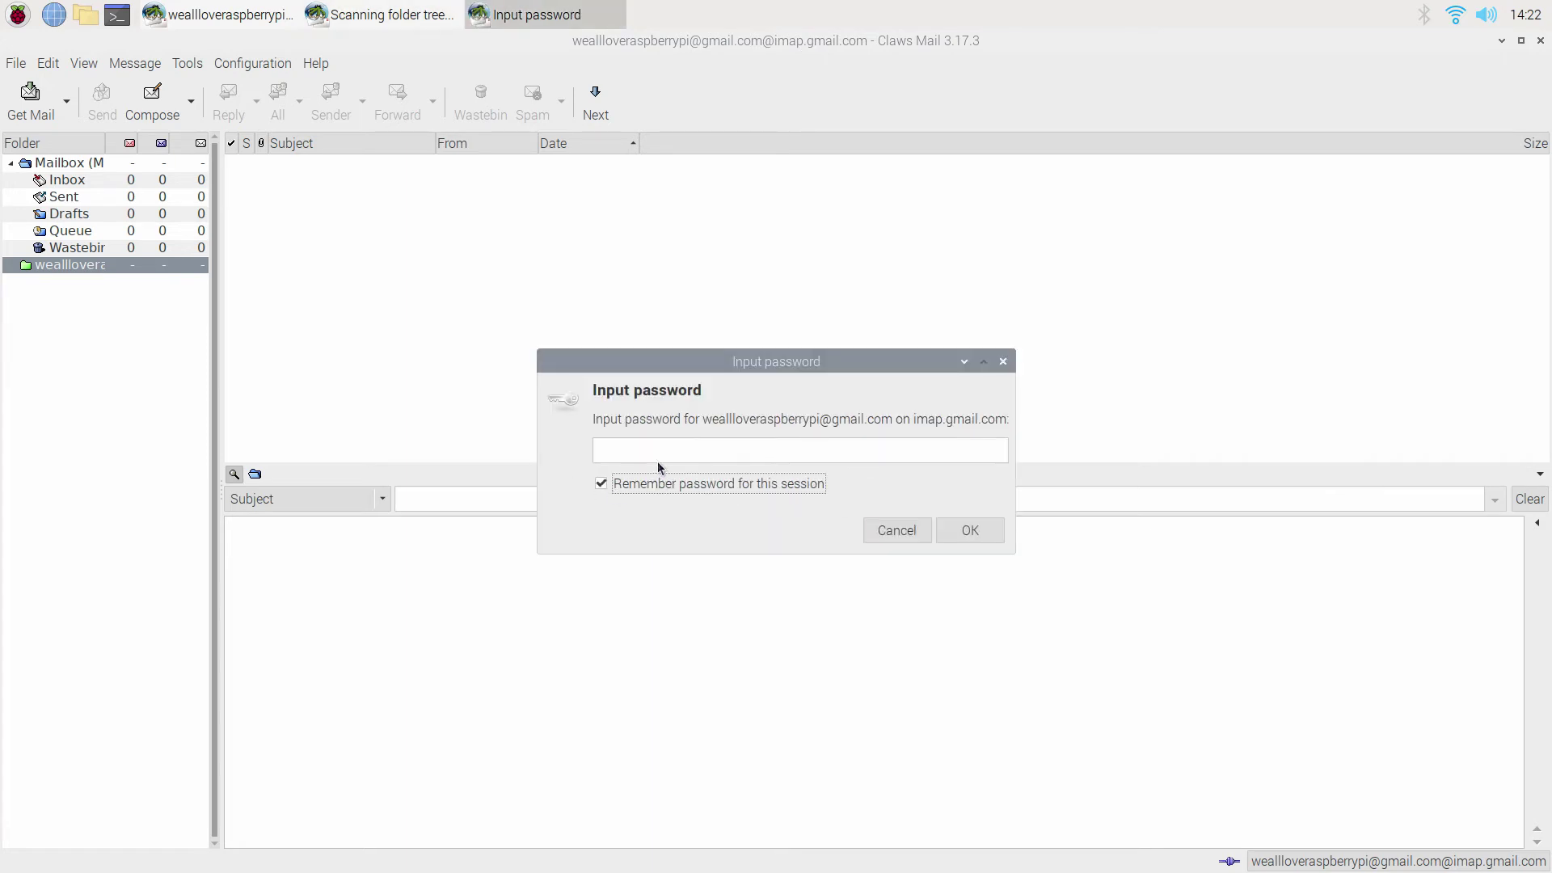
{"action": "left_click", "coordinate": [890, 530]}
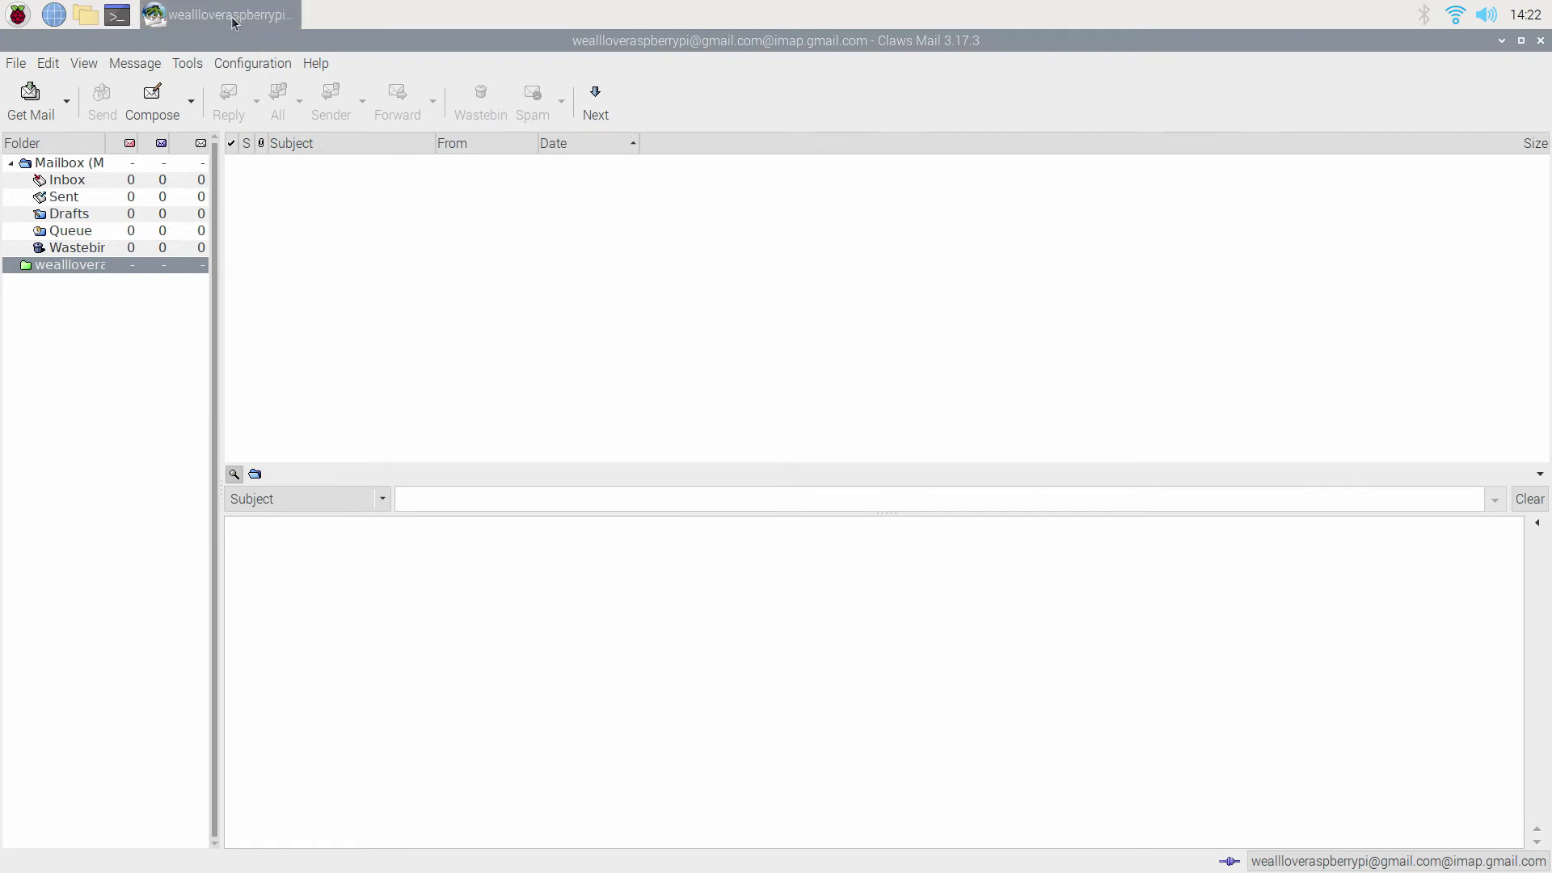
{"action": "left_click", "coordinate": [270, 63]}
{"action": "left_click", "coordinate": [298, 153]}
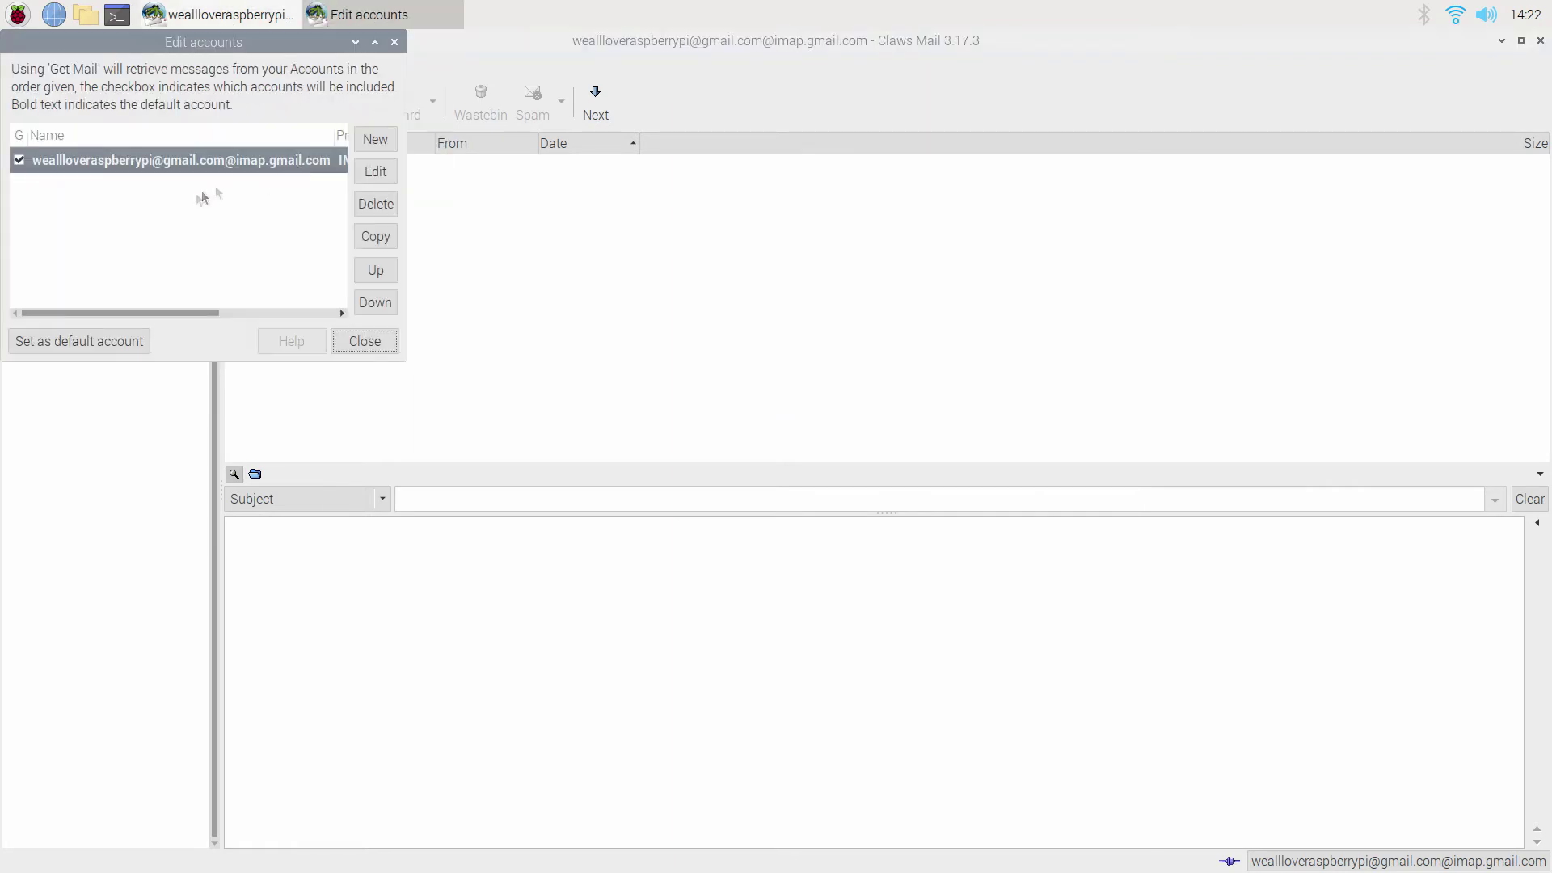
Make the Gmail account check for new mail every 0h 0m 10s instead of global settings.
{"action": "left_click", "coordinate": [386, 174]}
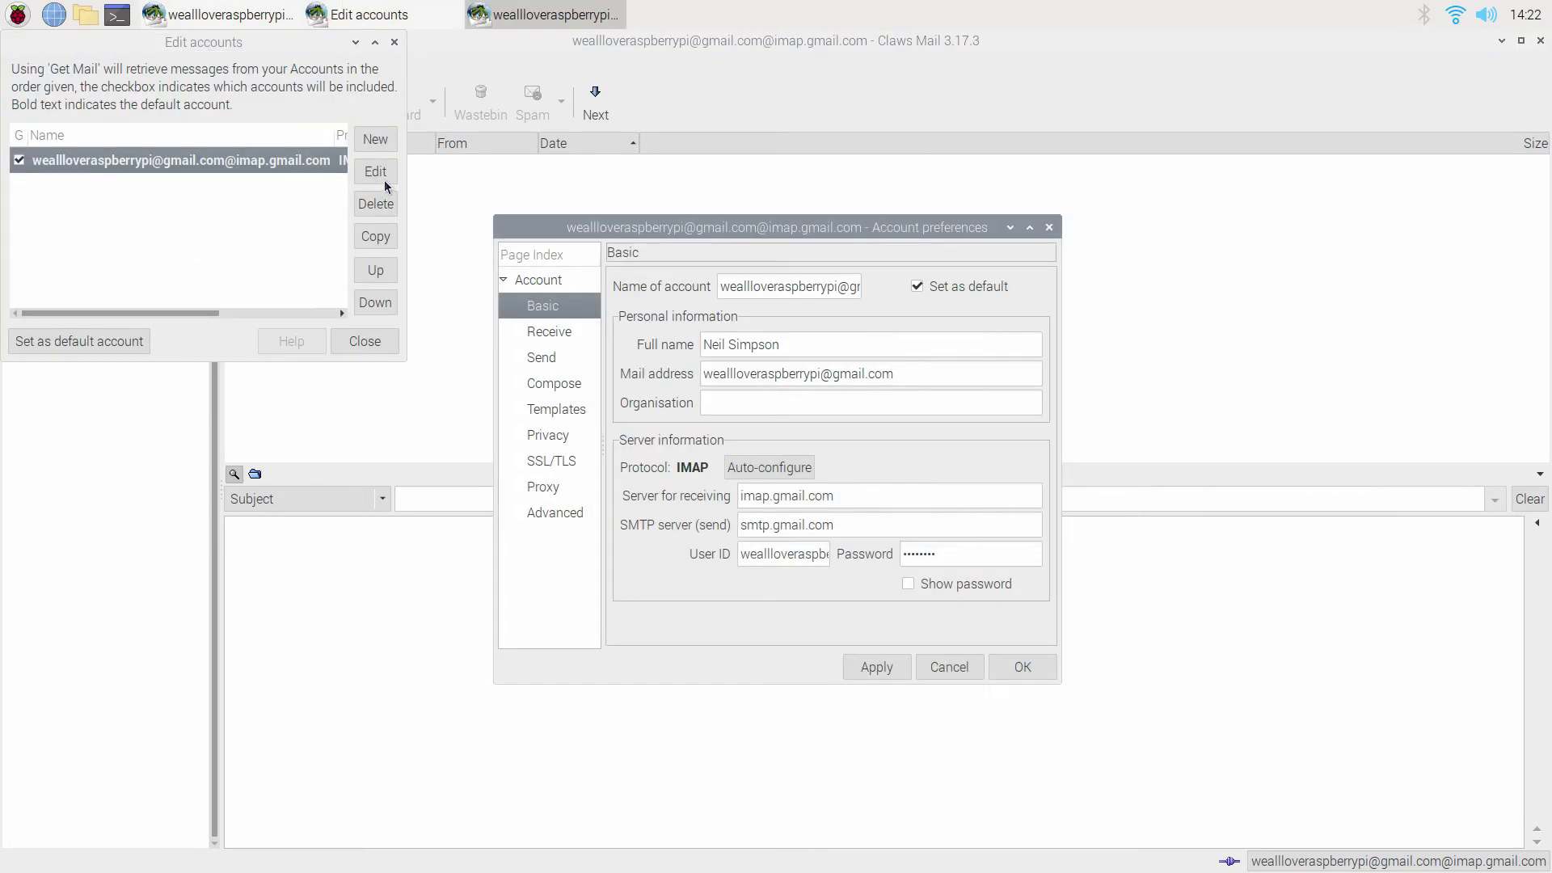
{"action": "left_click", "coordinate": [556, 514]}
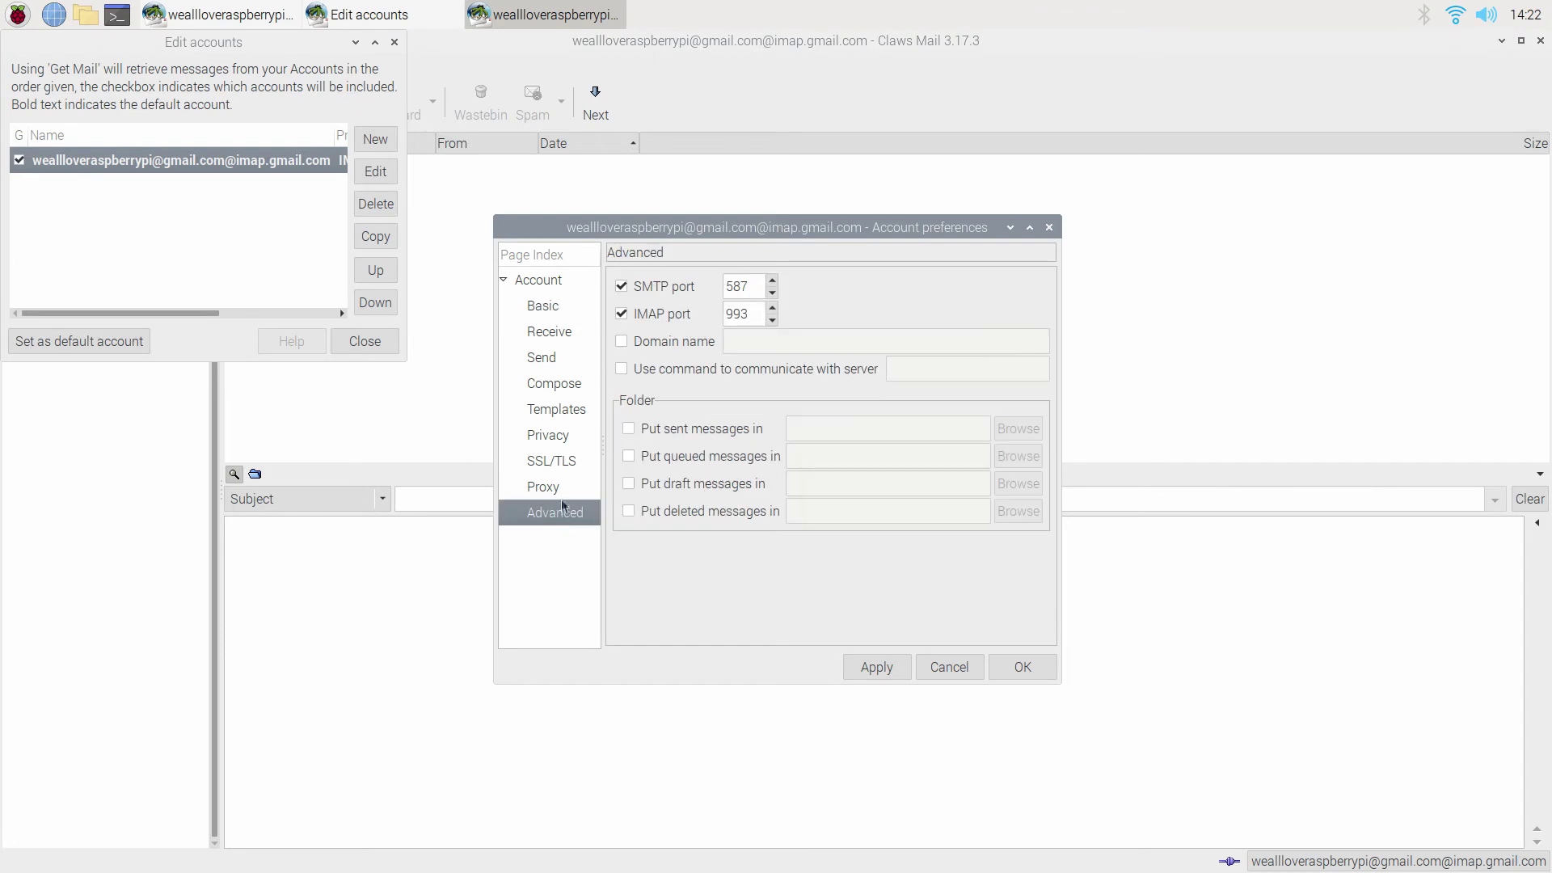
{"action": "left_click", "coordinate": [561, 488]}
{"action": "left_click", "coordinate": [561, 464]}
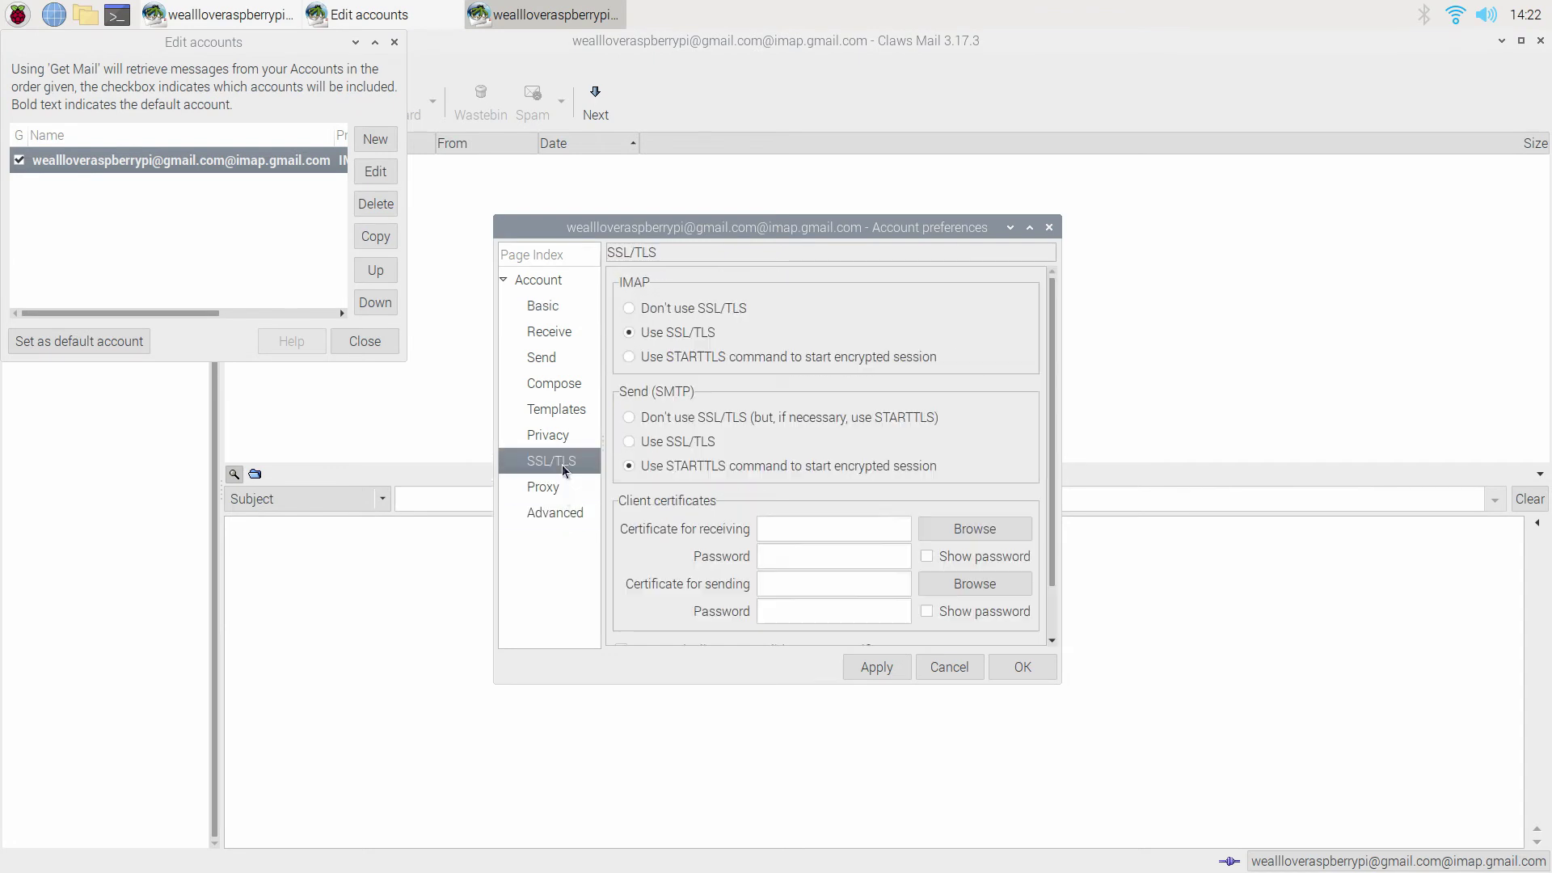
{"action": "scroll", "coordinate": [679, 429], "scroll_direction": "down", "scroll_amount": 2}
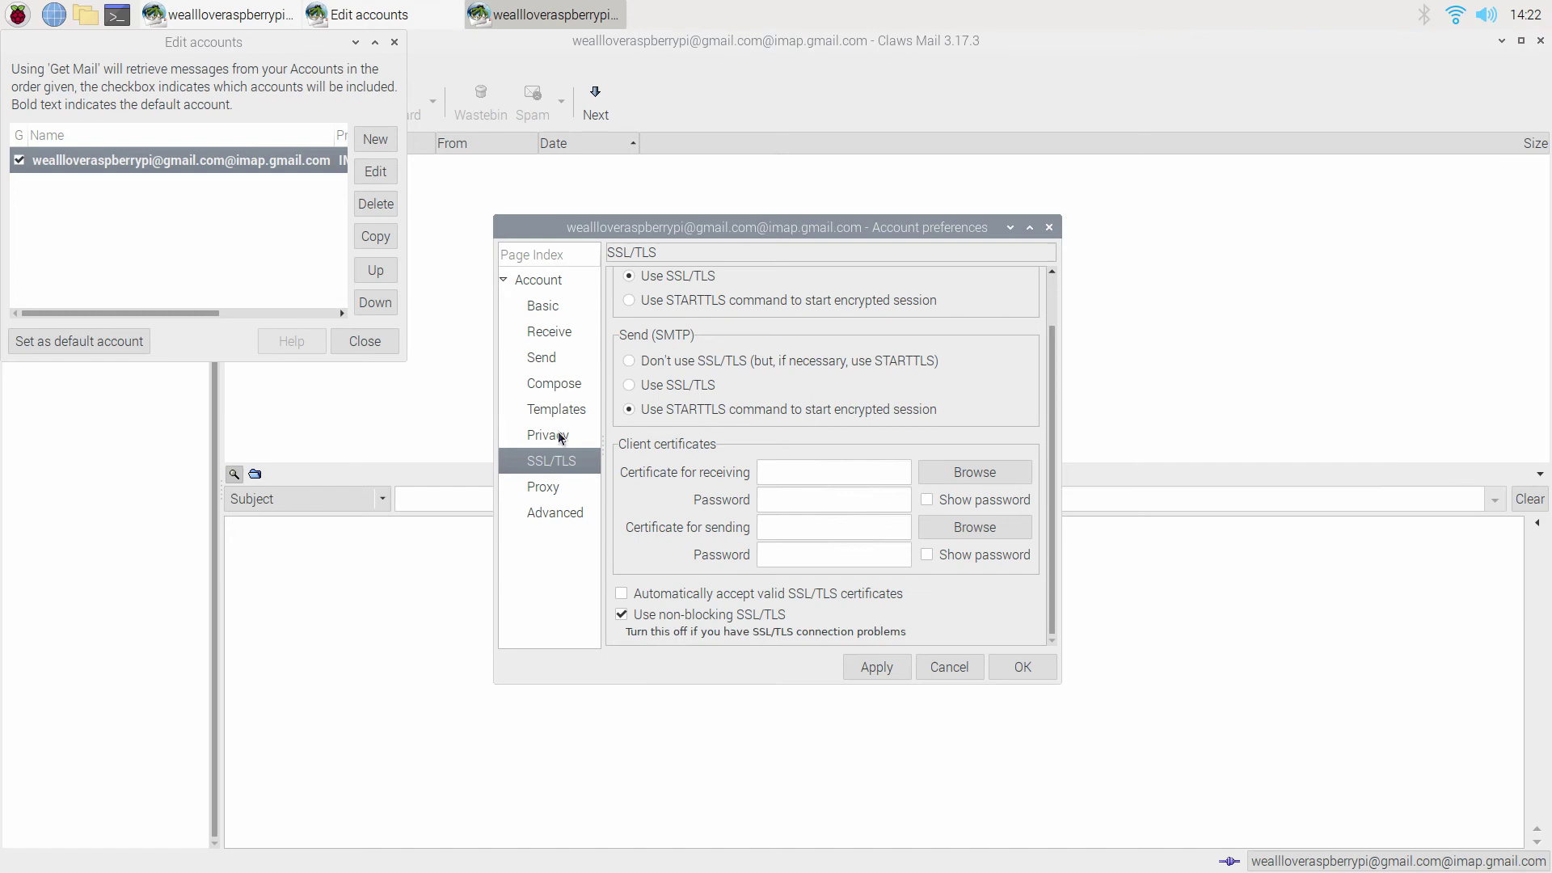
{"action": "left_click", "coordinate": [560, 435]}
{"action": "left_click", "coordinate": [558, 411]}
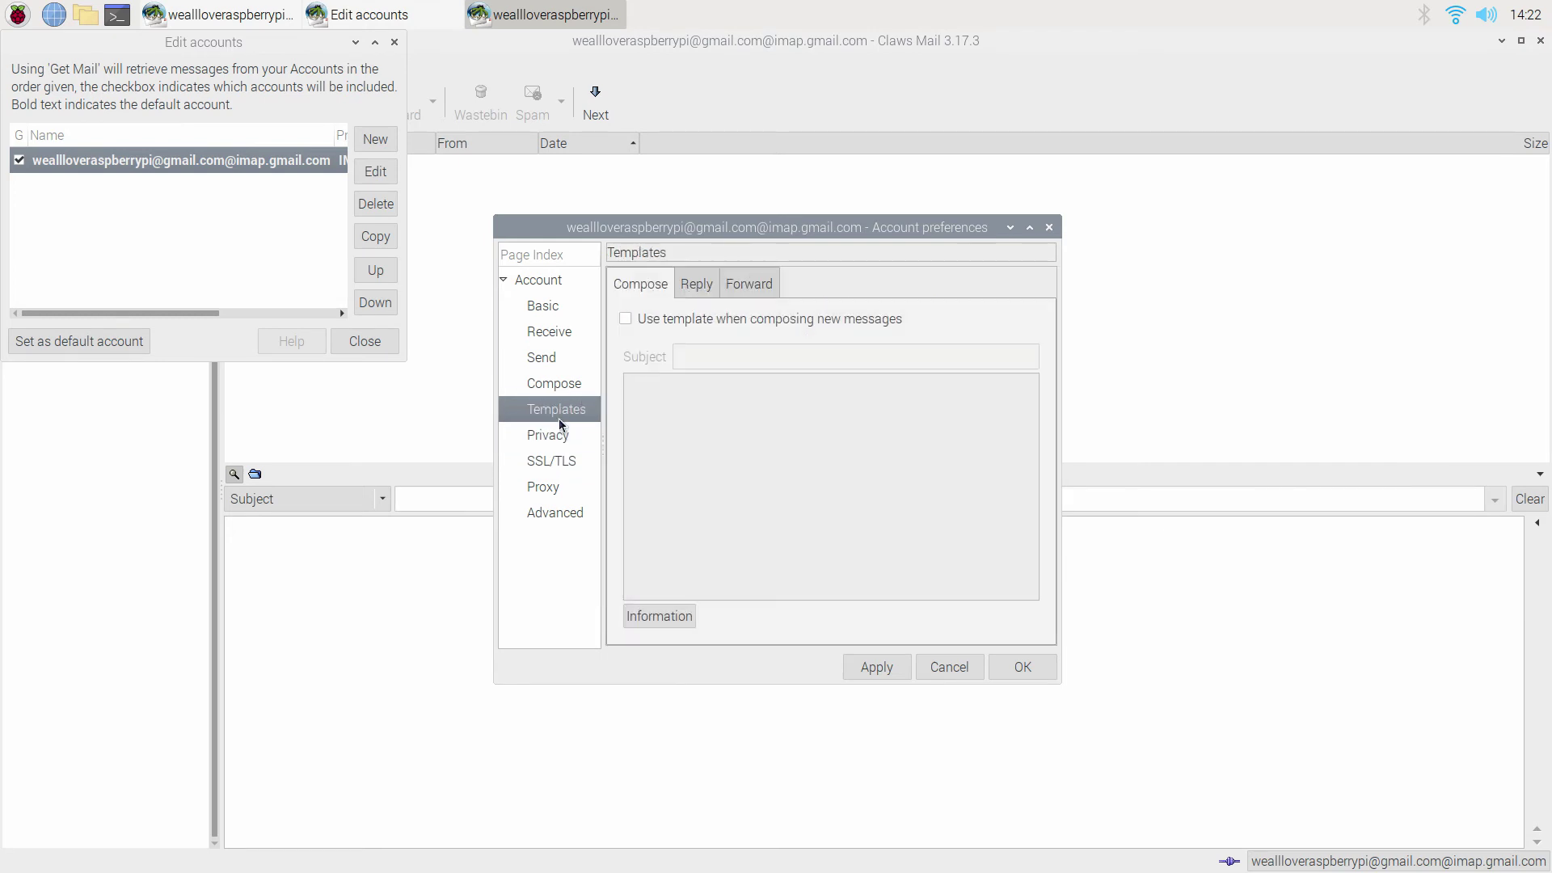
{"action": "left_click", "coordinate": [562, 385]}
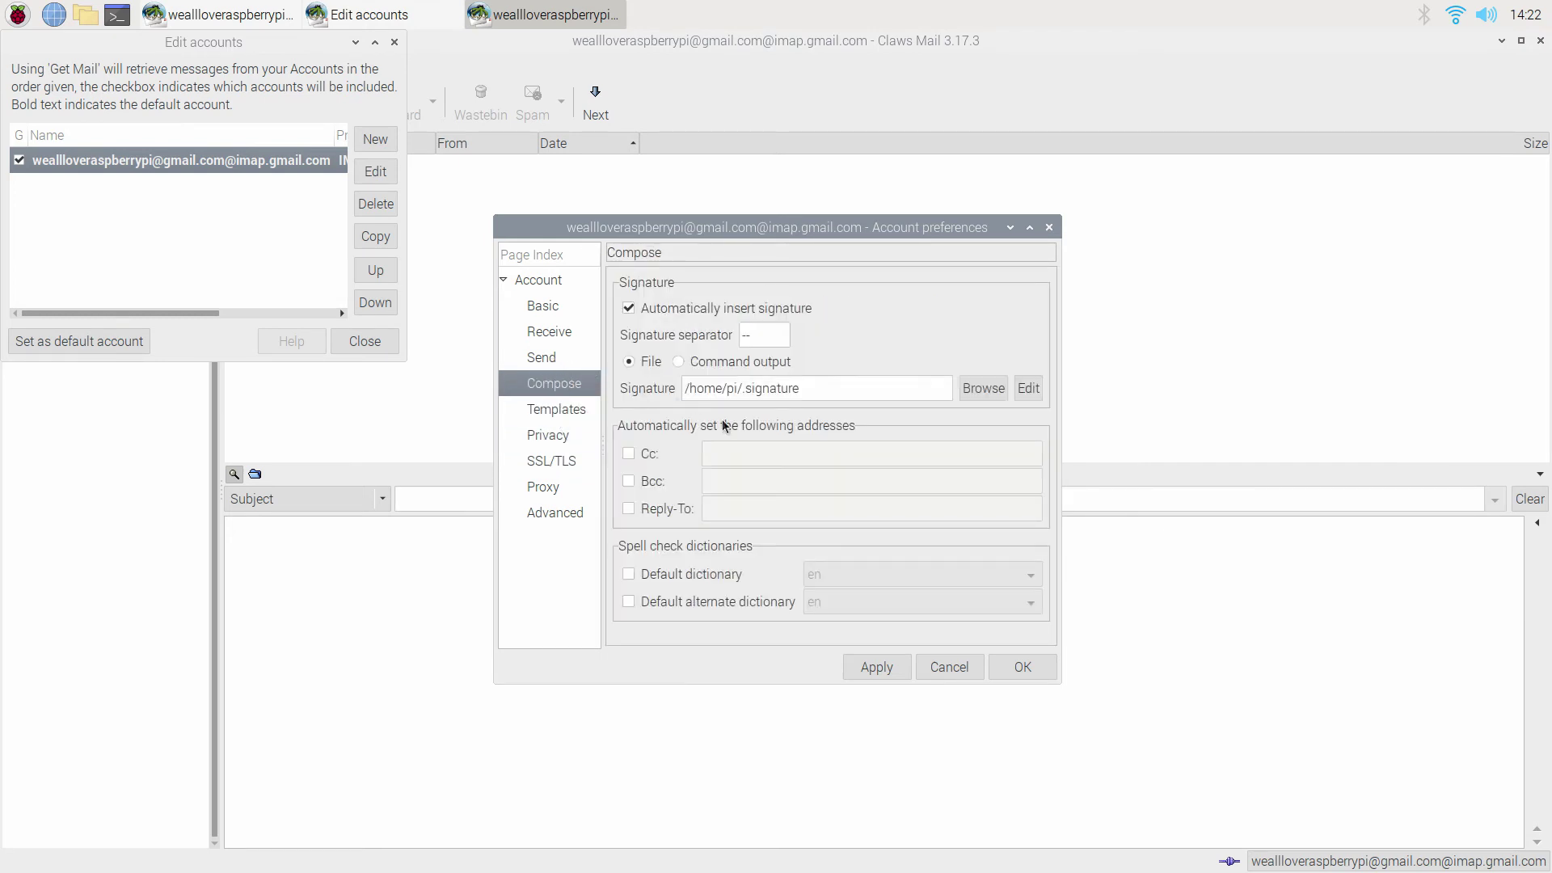
{"action": "left_click", "coordinate": [546, 365]}
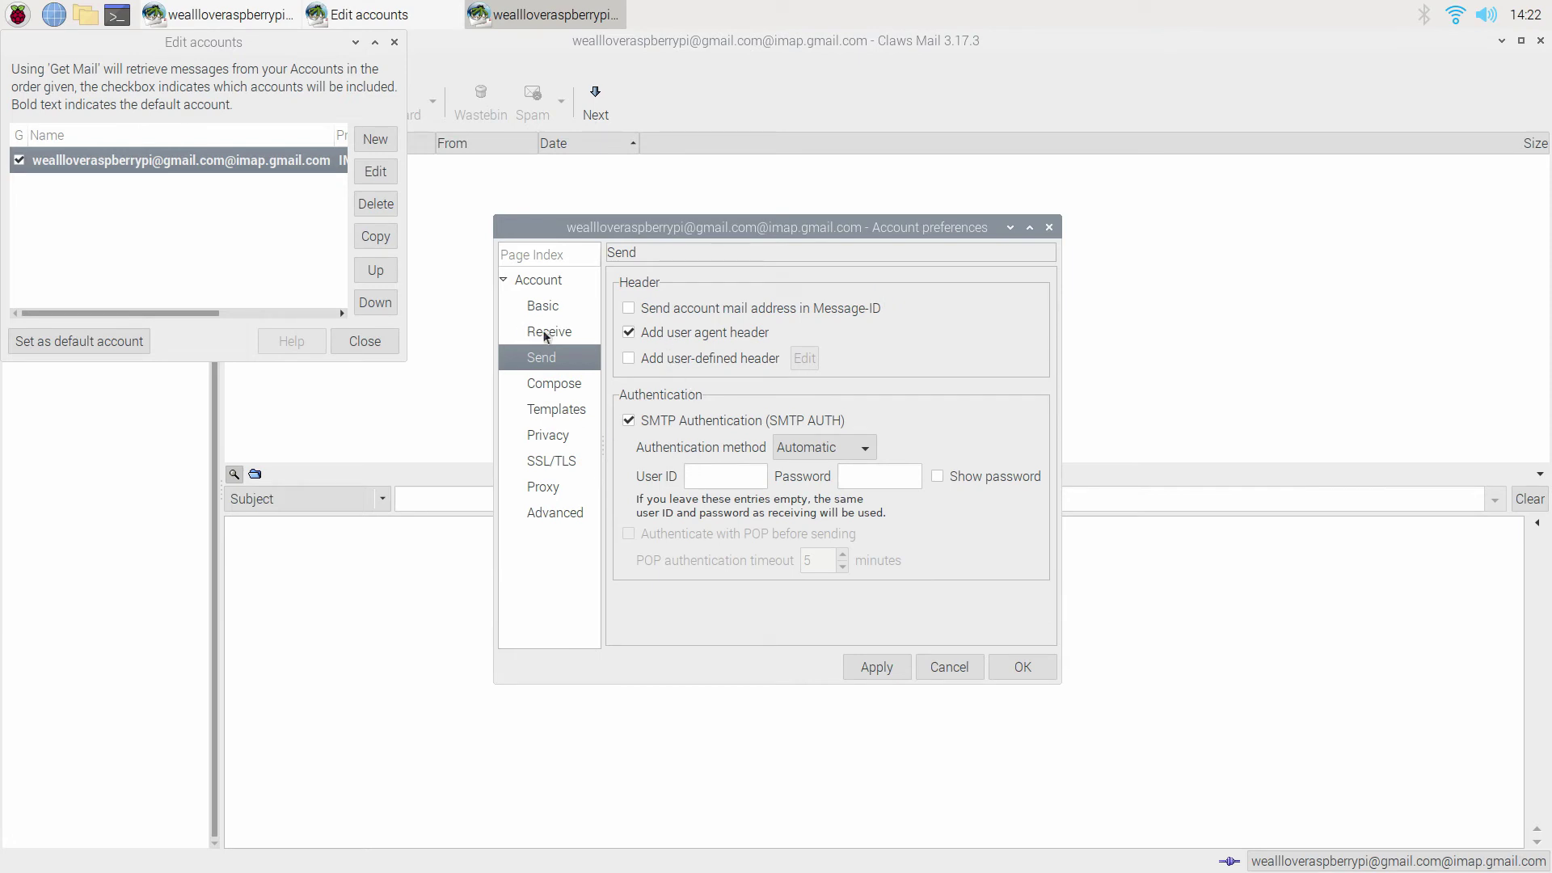
{"action": "left_click", "coordinate": [546, 333]}
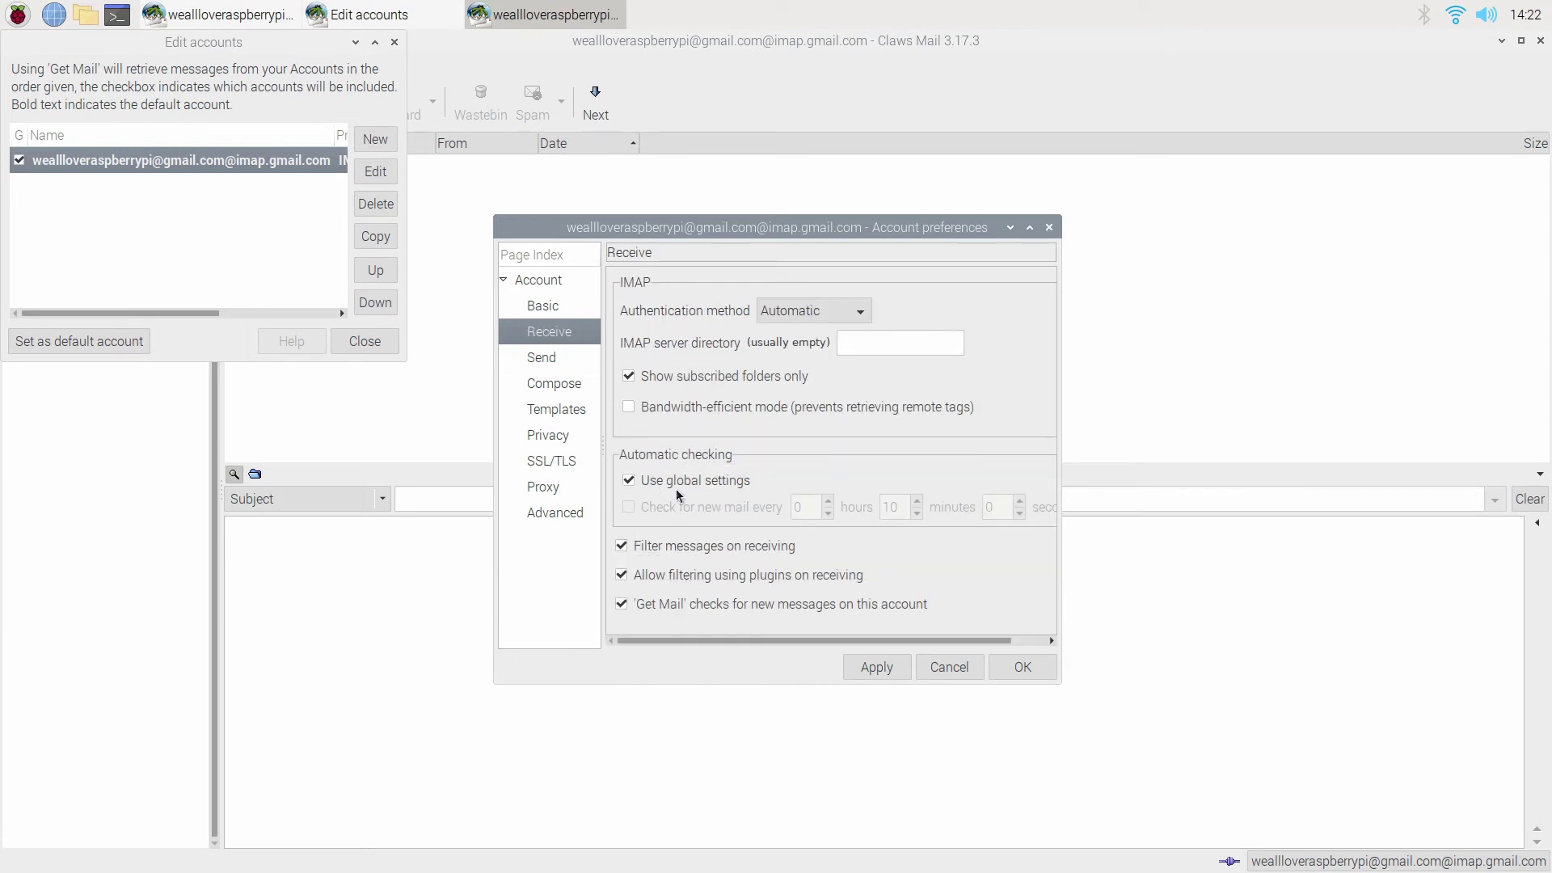
{"action": "left_click", "coordinate": [629, 481]}
{"action": "left_click", "coordinate": [629, 507]}
{"action": "left_click", "coordinate": [917, 512]}
{"action": "left_click", "coordinate": [917, 511]}
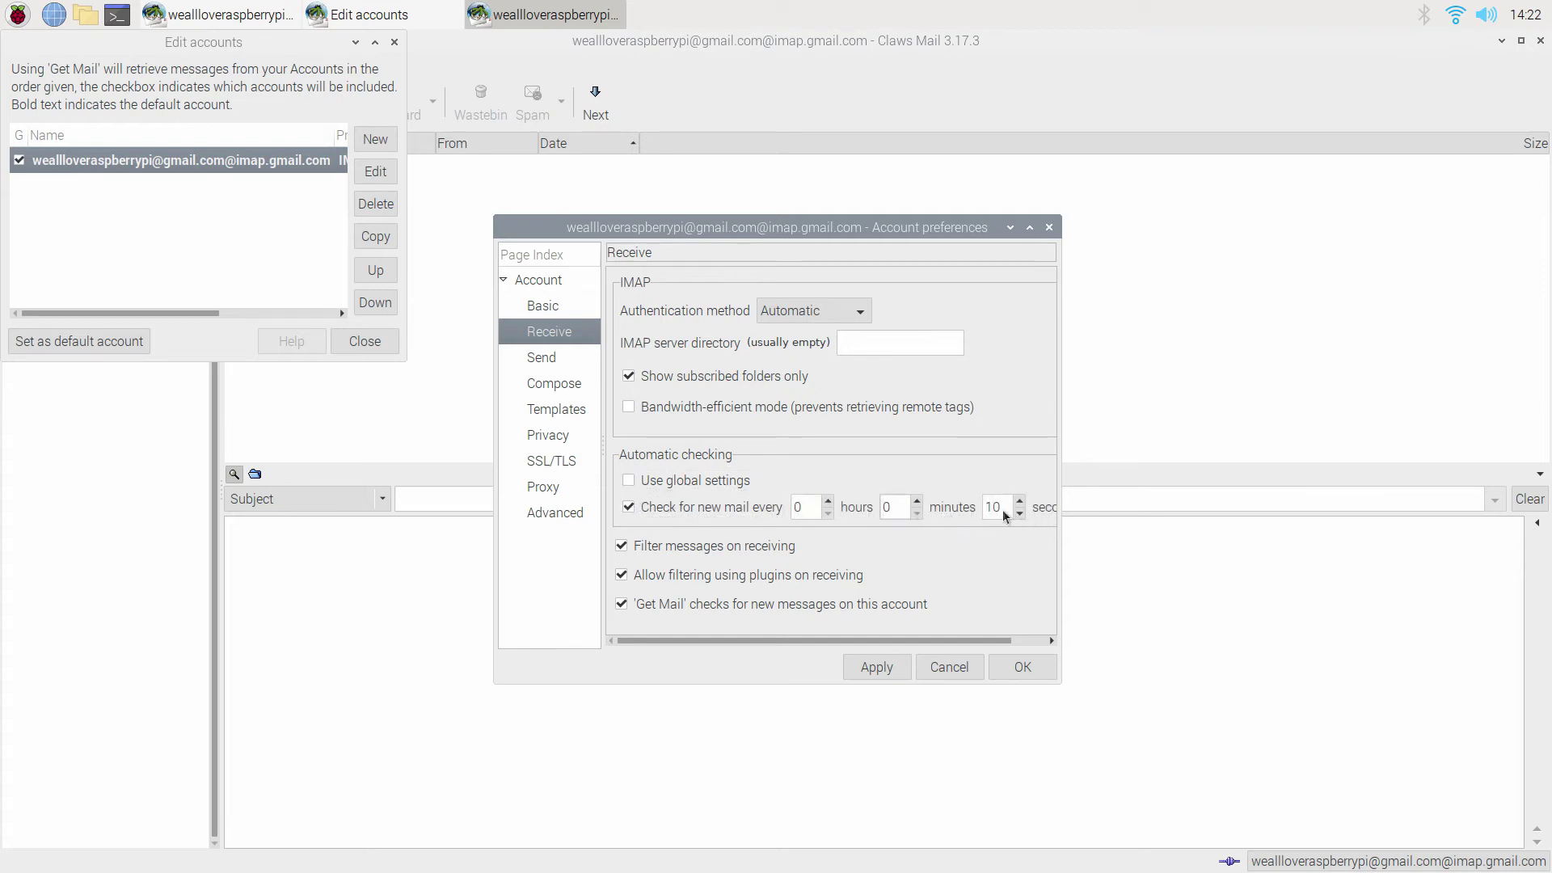
{"action": "left_click", "coordinate": [876, 667]}
Enable IMAP port 993 on Advanced, save the preferences, and close the accounts list.
{"action": "left_click", "coordinate": [555, 309]}
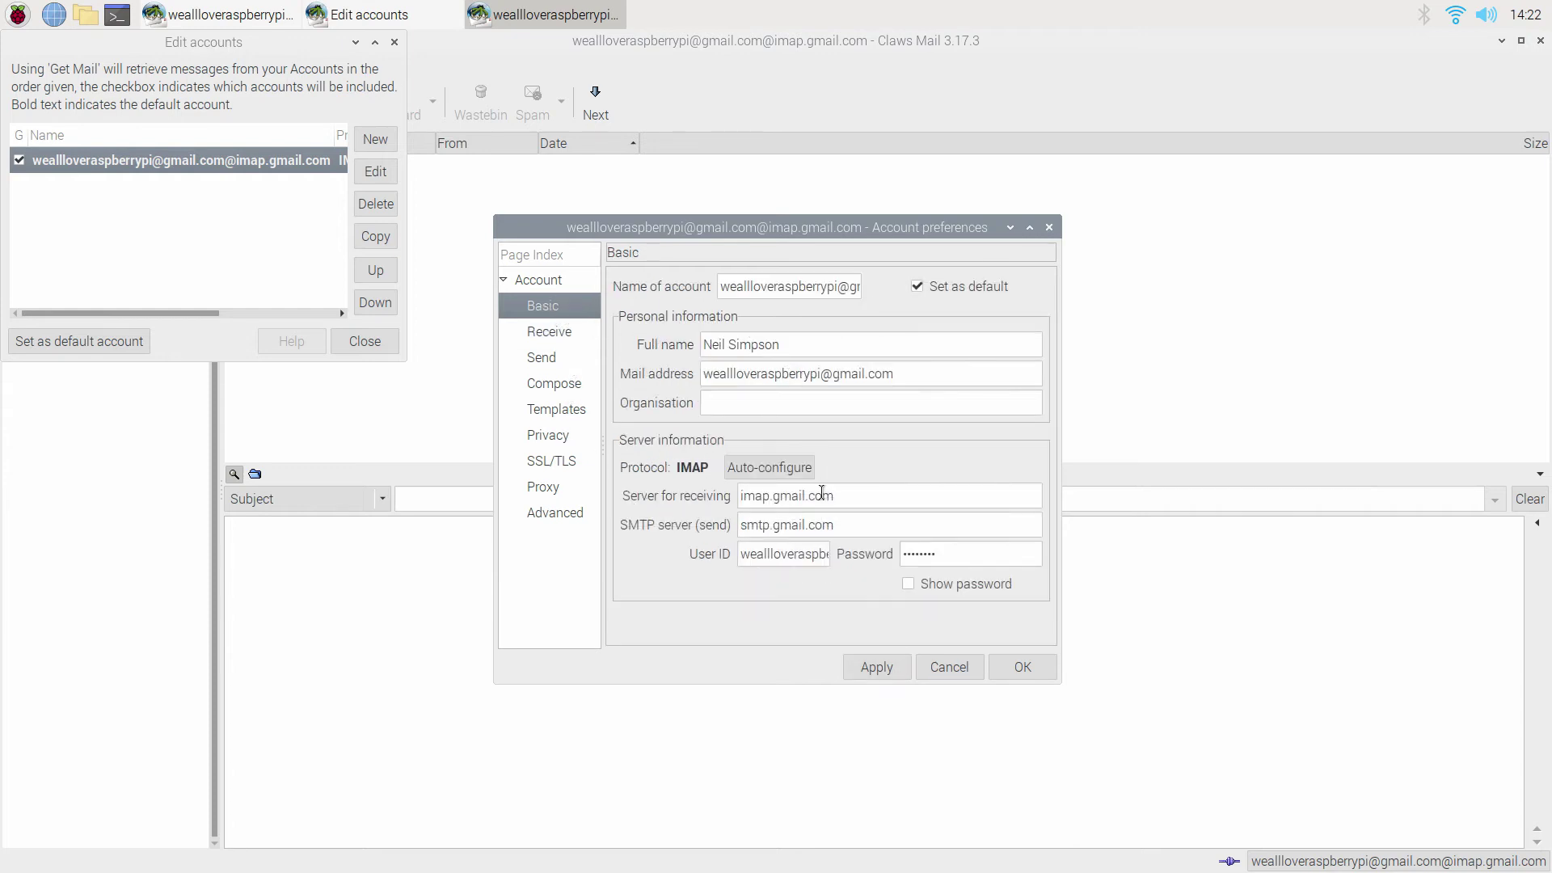
{"action": "left_click", "coordinate": [551, 517]}
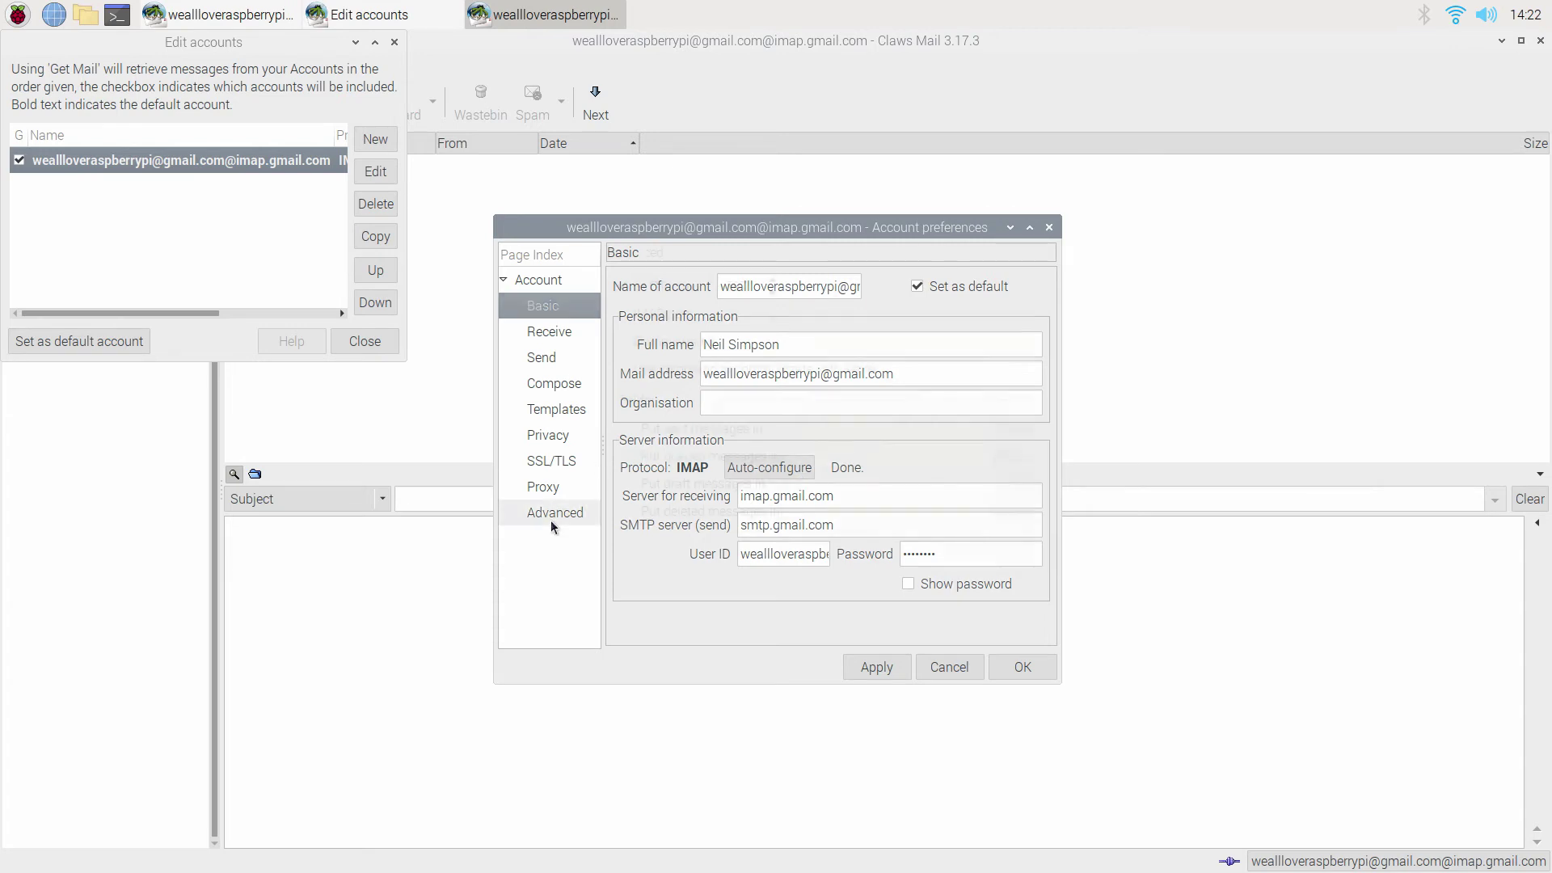
{"action": "left_click", "coordinate": [622, 313]}
{"action": "left_click", "coordinate": [876, 667]}
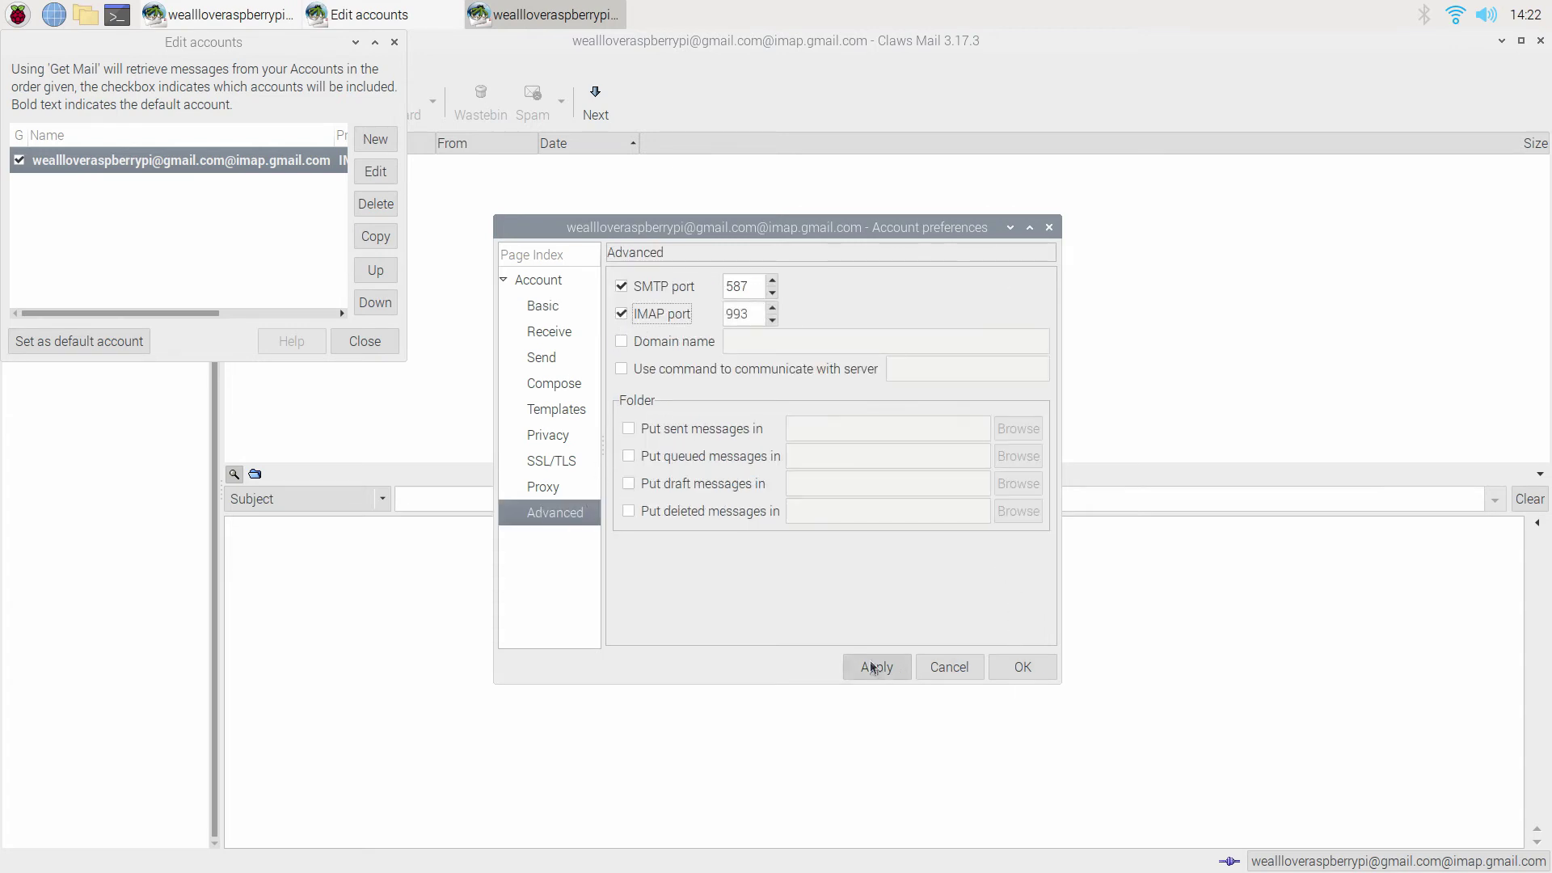
{"action": "left_click", "coordinate": [1023, 668]}
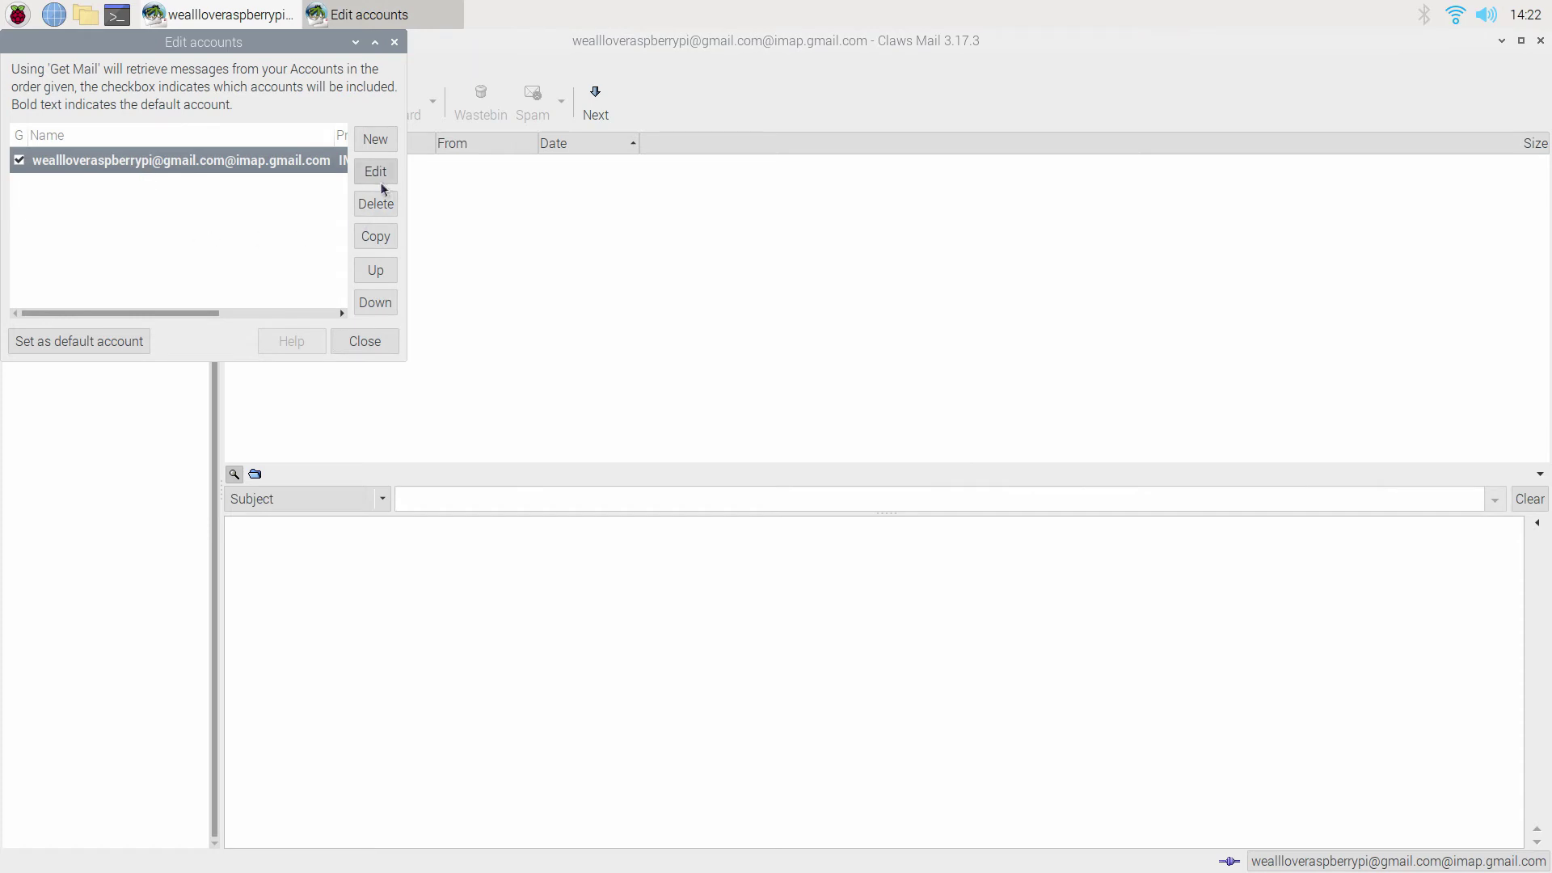
{"action": "left_click", "coordinate": [391, 341]}
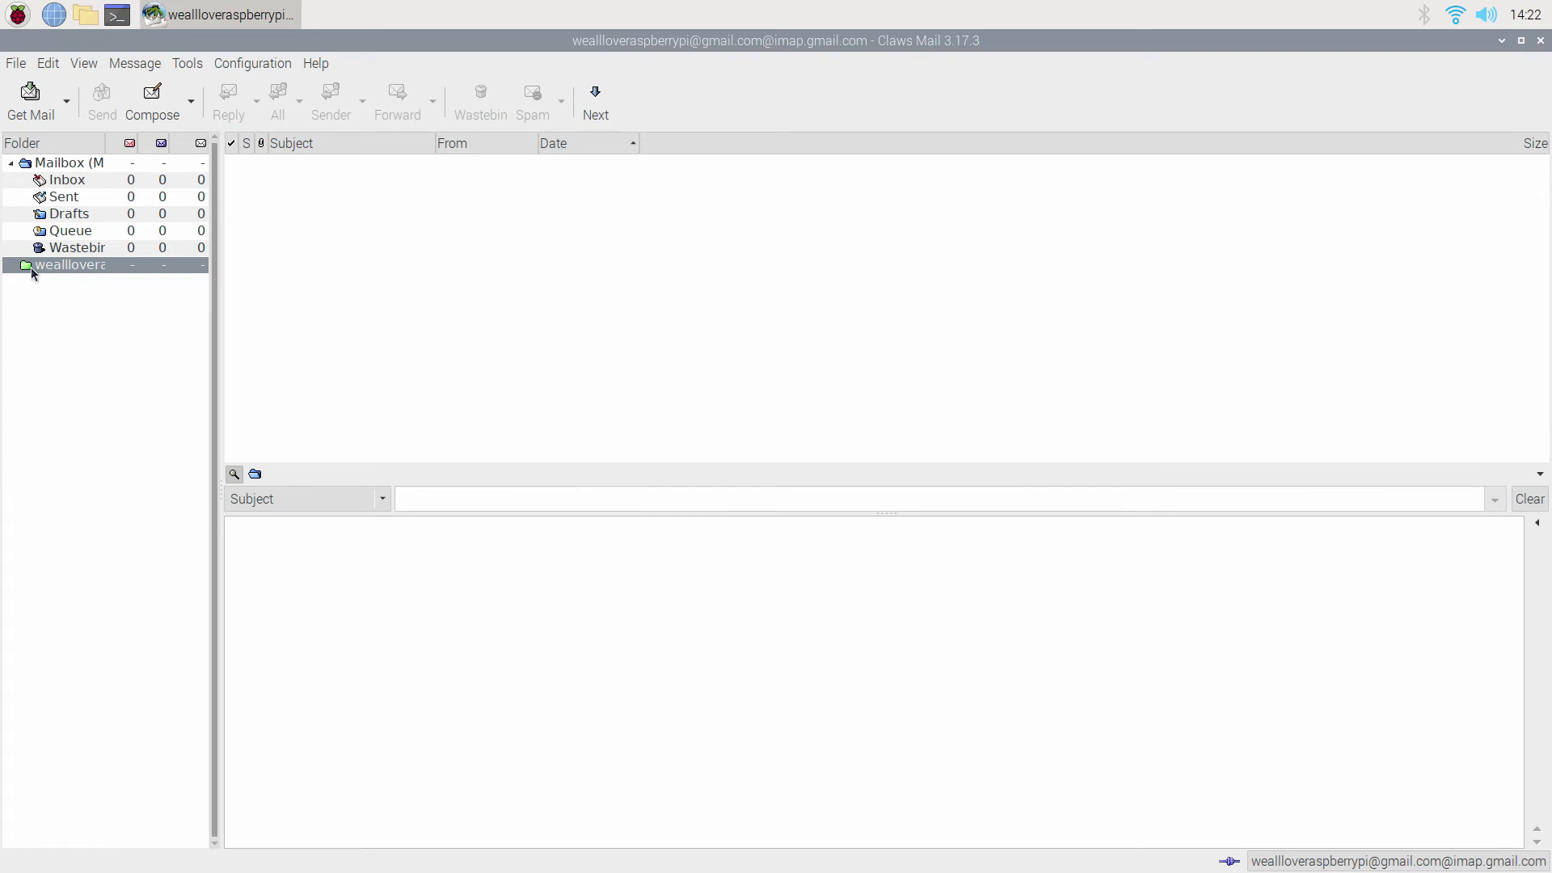
{"action": "left_click", "coordinate": [1521, 42]}
{"action": "left_click_drag", "start_coordinate": [1447, 102], "coordinate": [962, 242]}
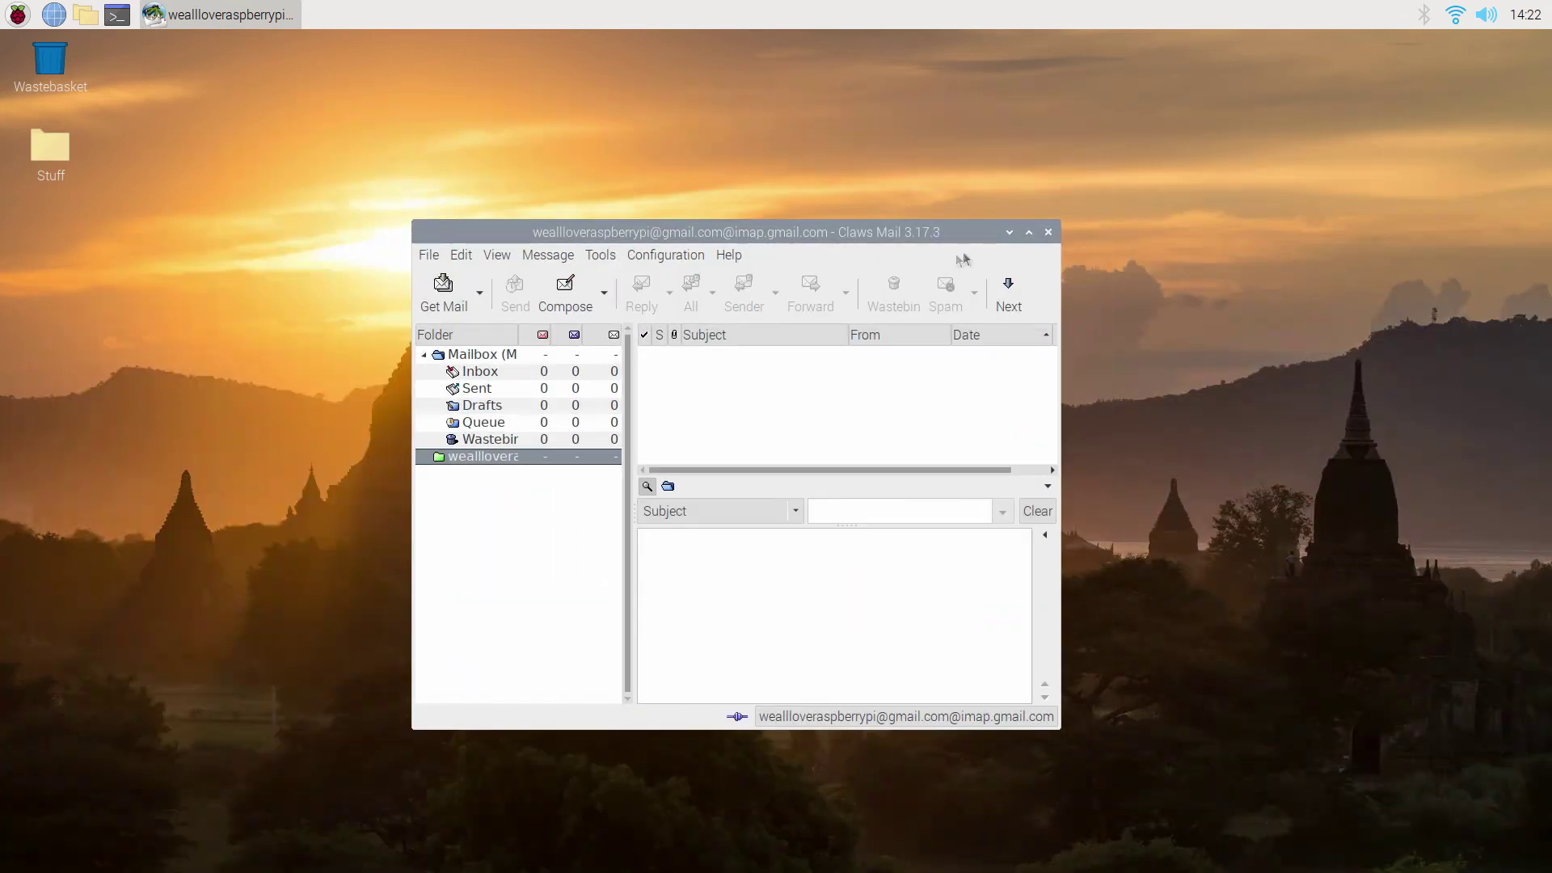
{"action": "left_click", "coordinate": [1029, 232]}
{"action": "right_click", "coordinate": [68, 270]}
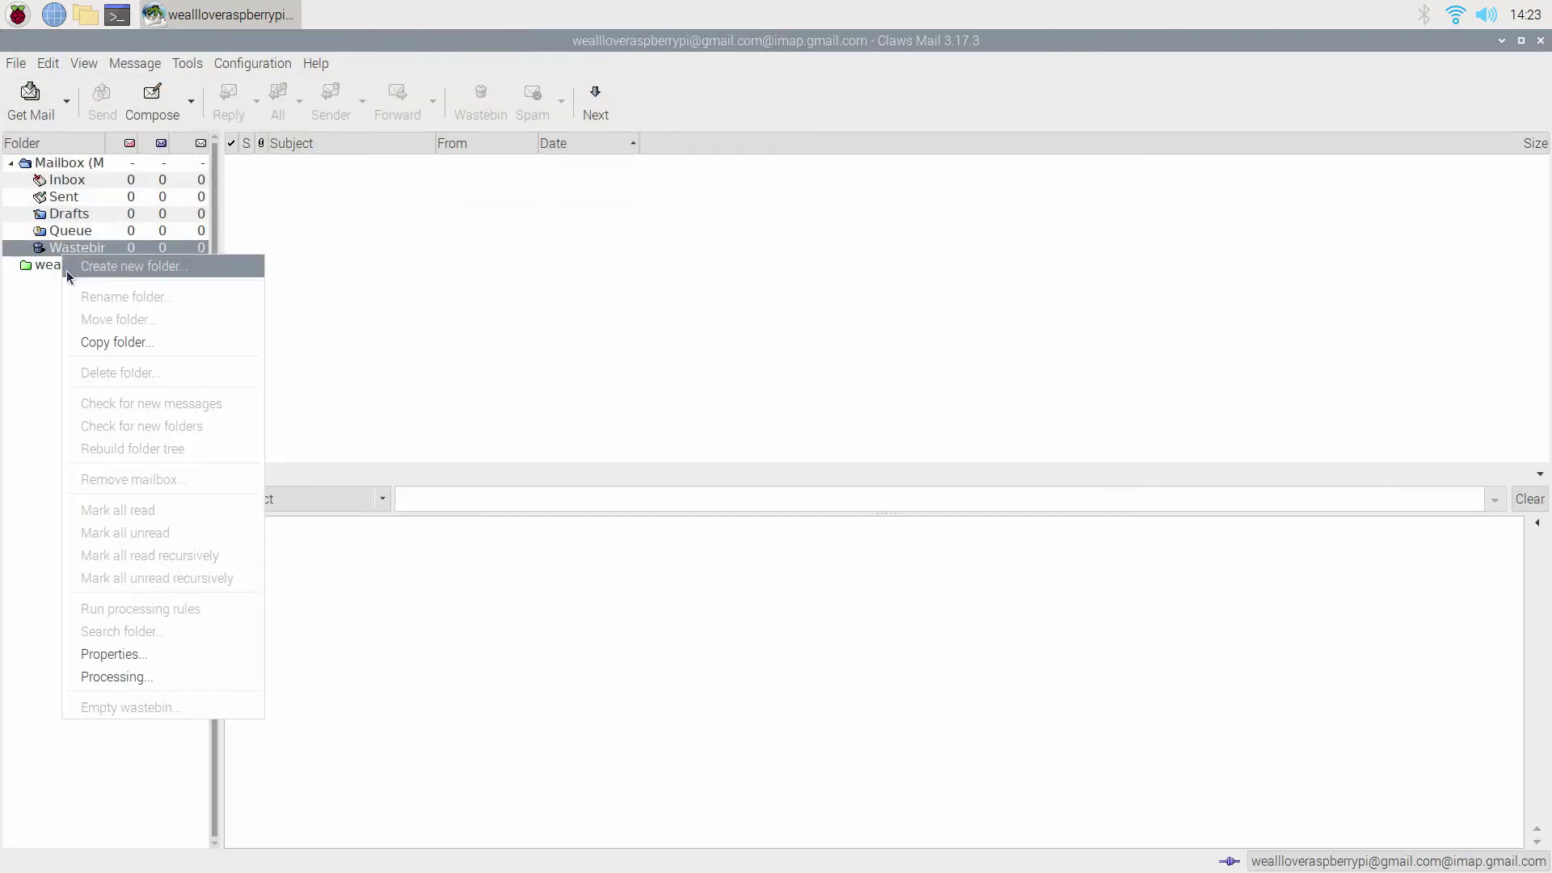
{"action": "left_click", "coordinate": [45, 268]}
{"action": "right_click", "coordinate": [45, 269]}
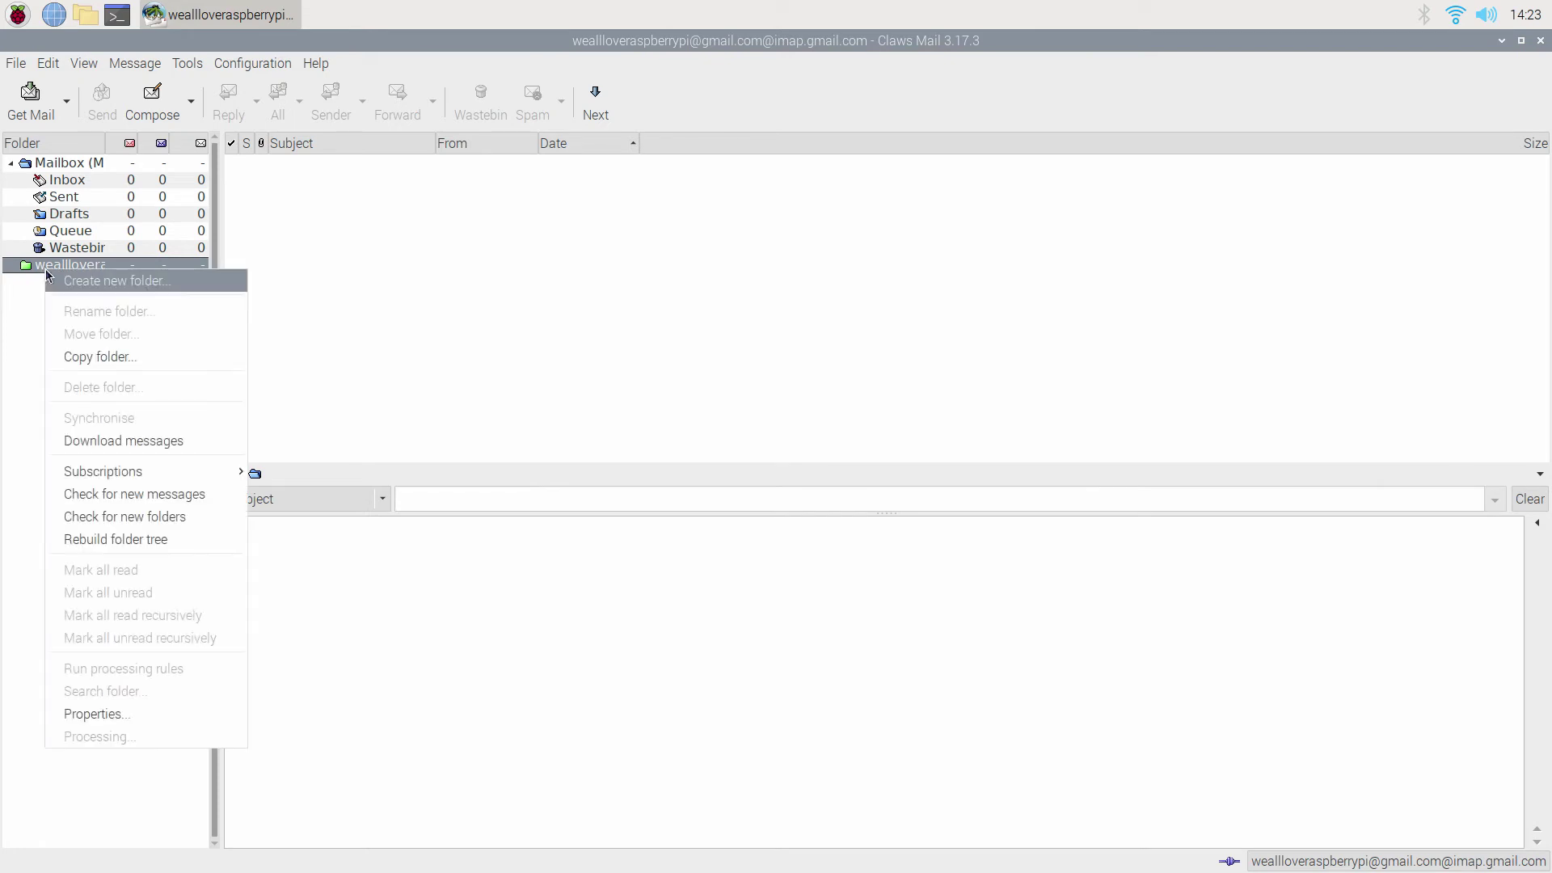
{"action": "left_click", "coordinate": [146, 514]}
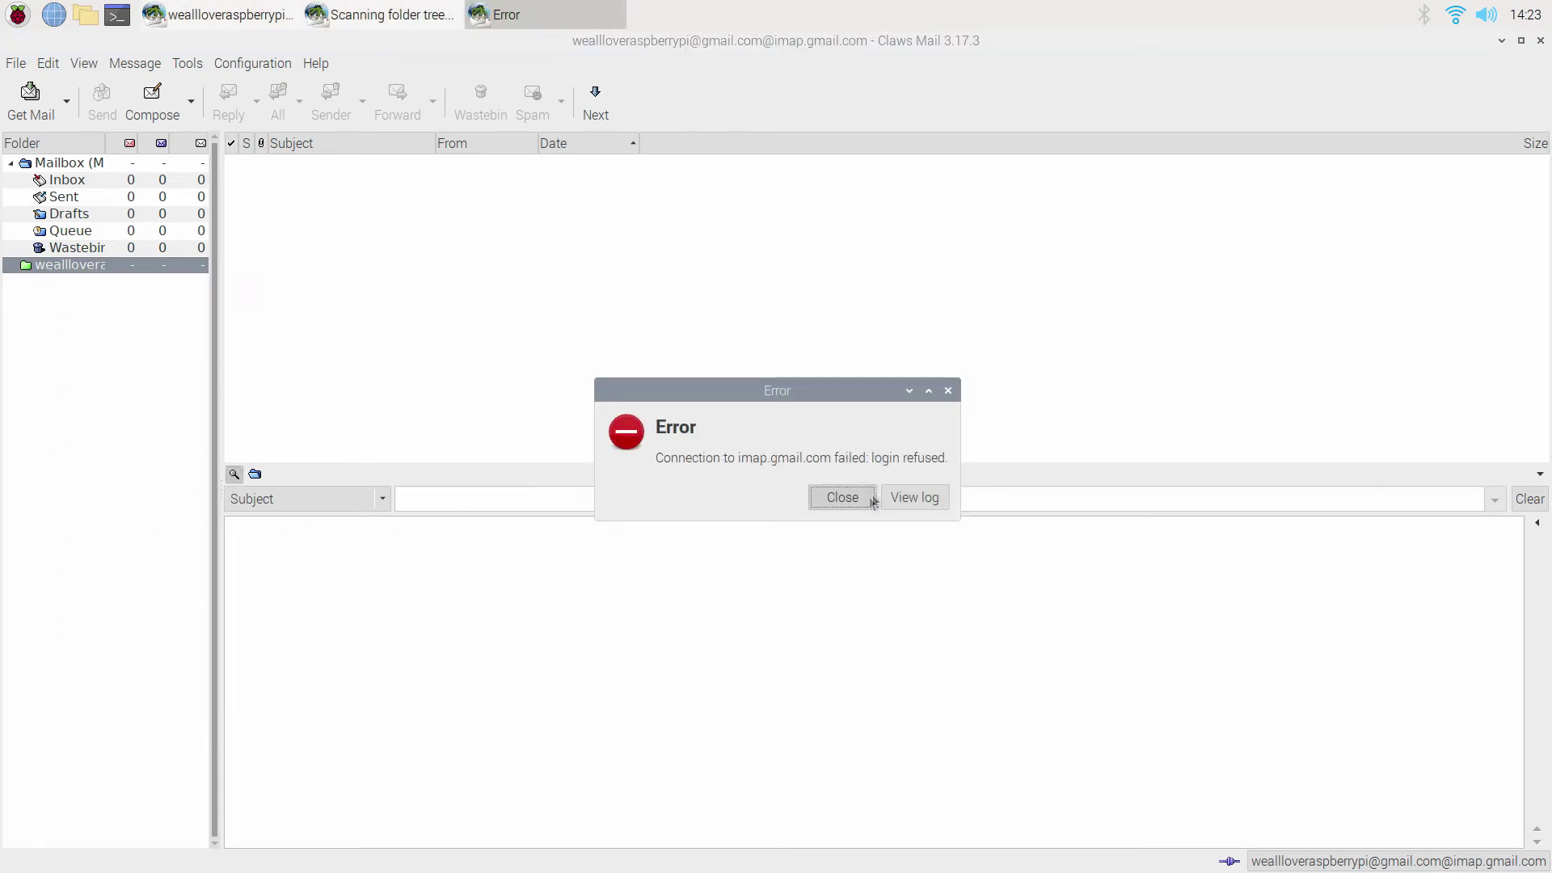
{"action": "left_click", "coordinate": [855, 502]}
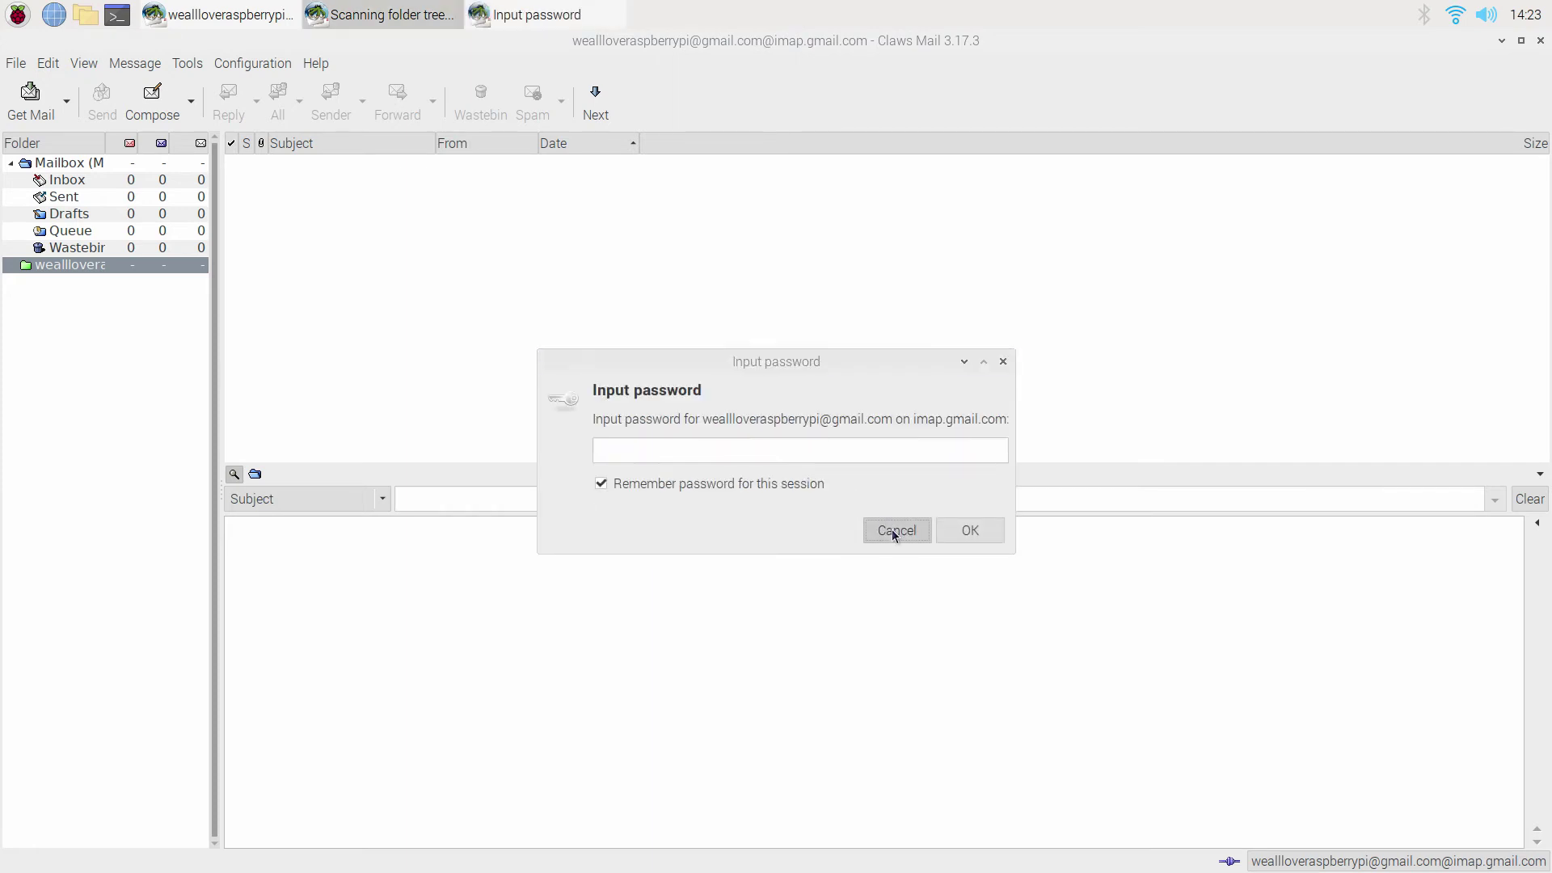
{"action": "left_click", "coordinate": [895, 532]}
{"action": "left_click", "coordinate": [1540, 40]}
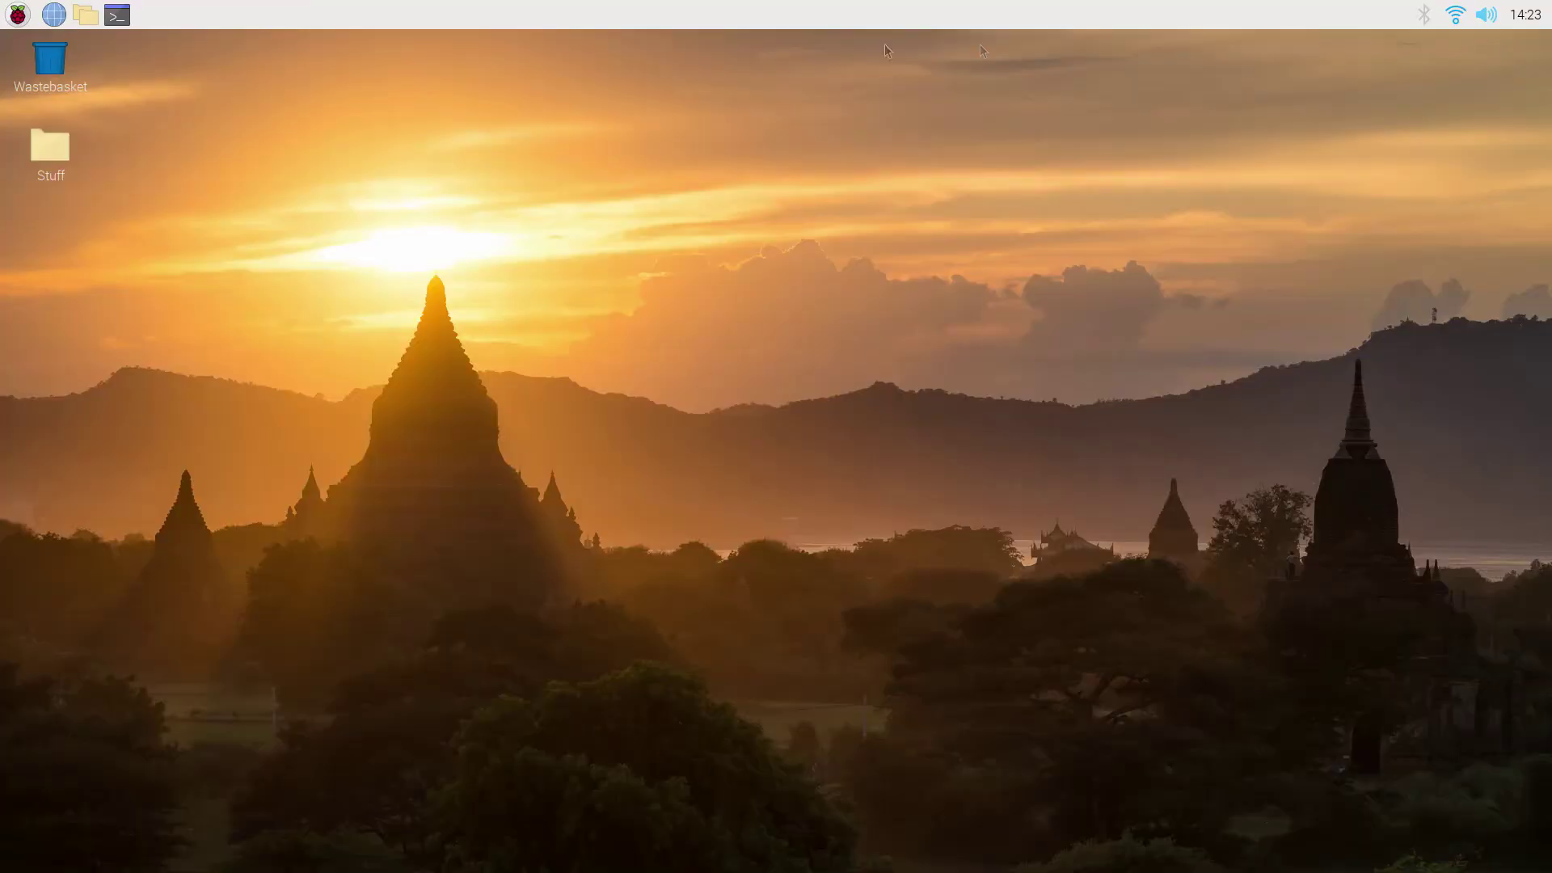
{"action": "left_click", "coordinate": [18, 14]}
{"action": "mouse_move", "coordinate": [56, 135]}
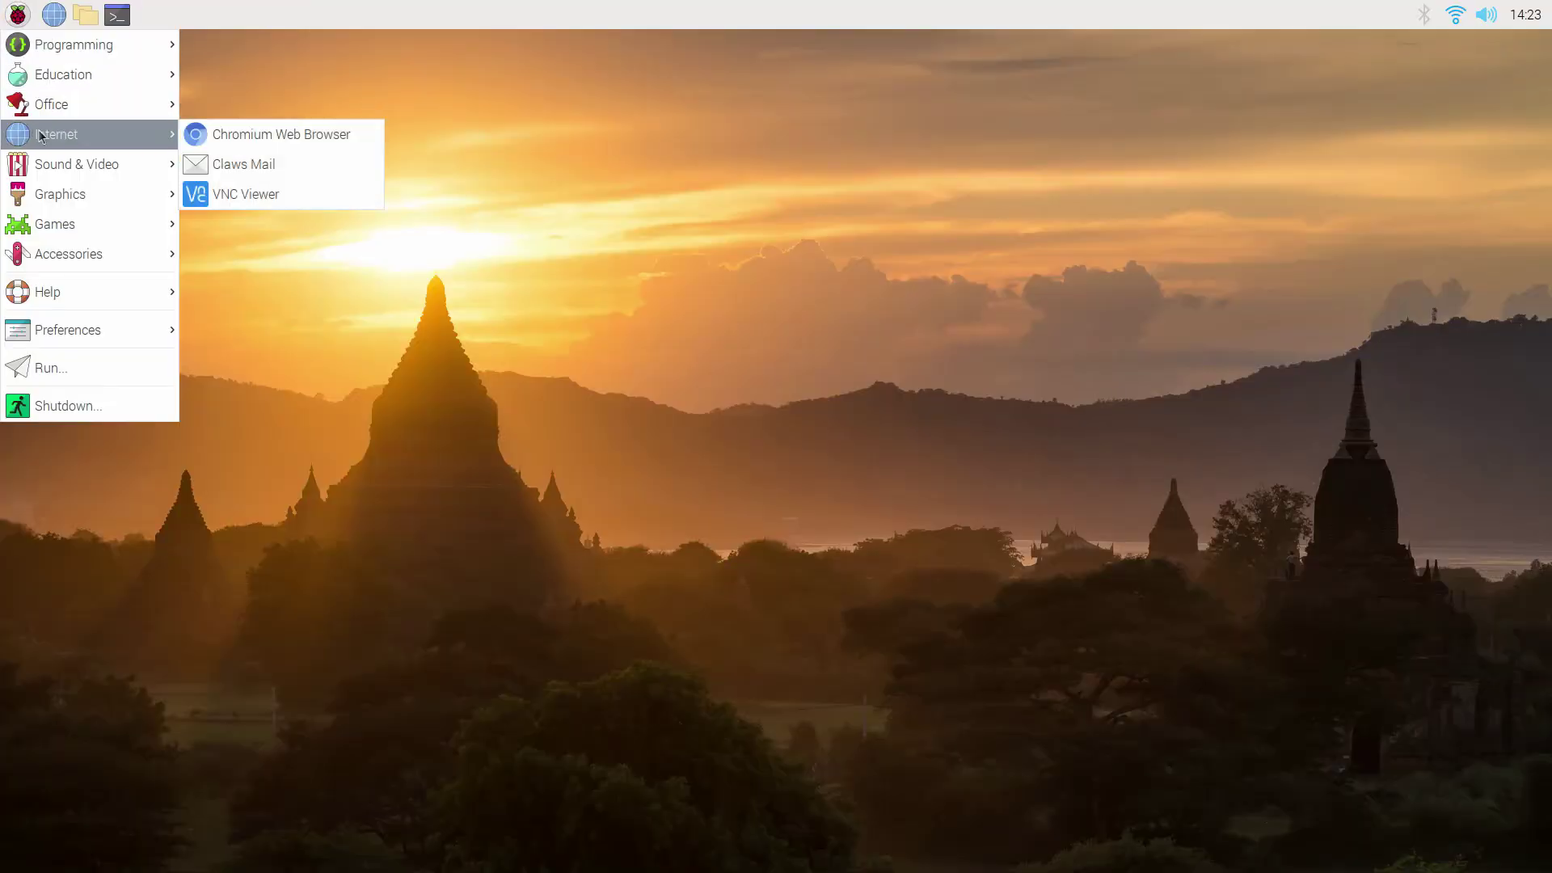
{"action": "left_click", "coordinate": [247, 167]}
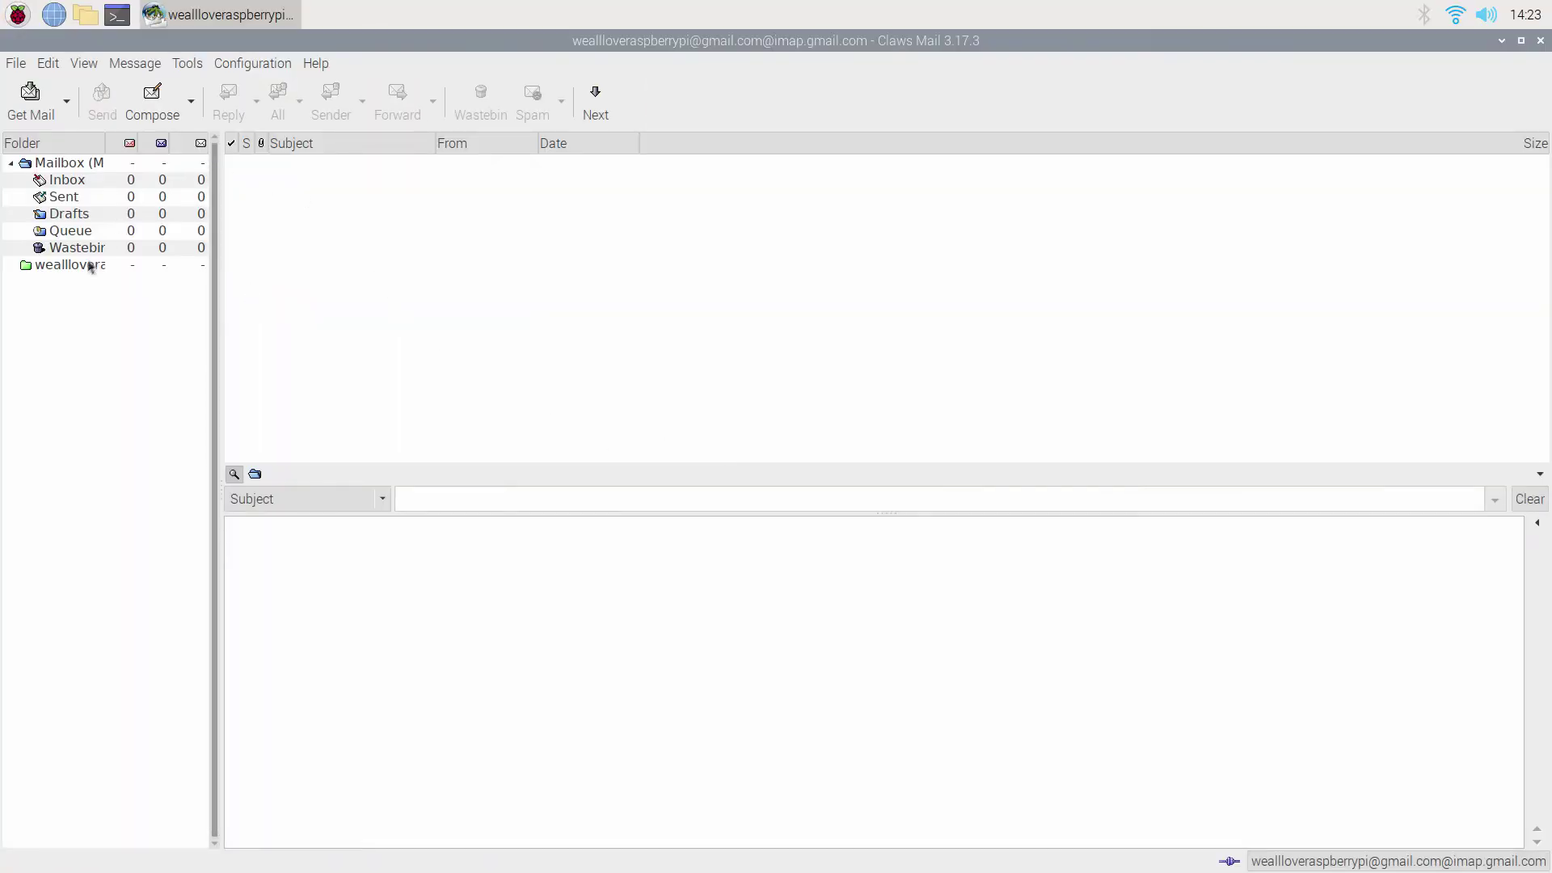
{"action": "right_click", "coordinate": [83, 268]}
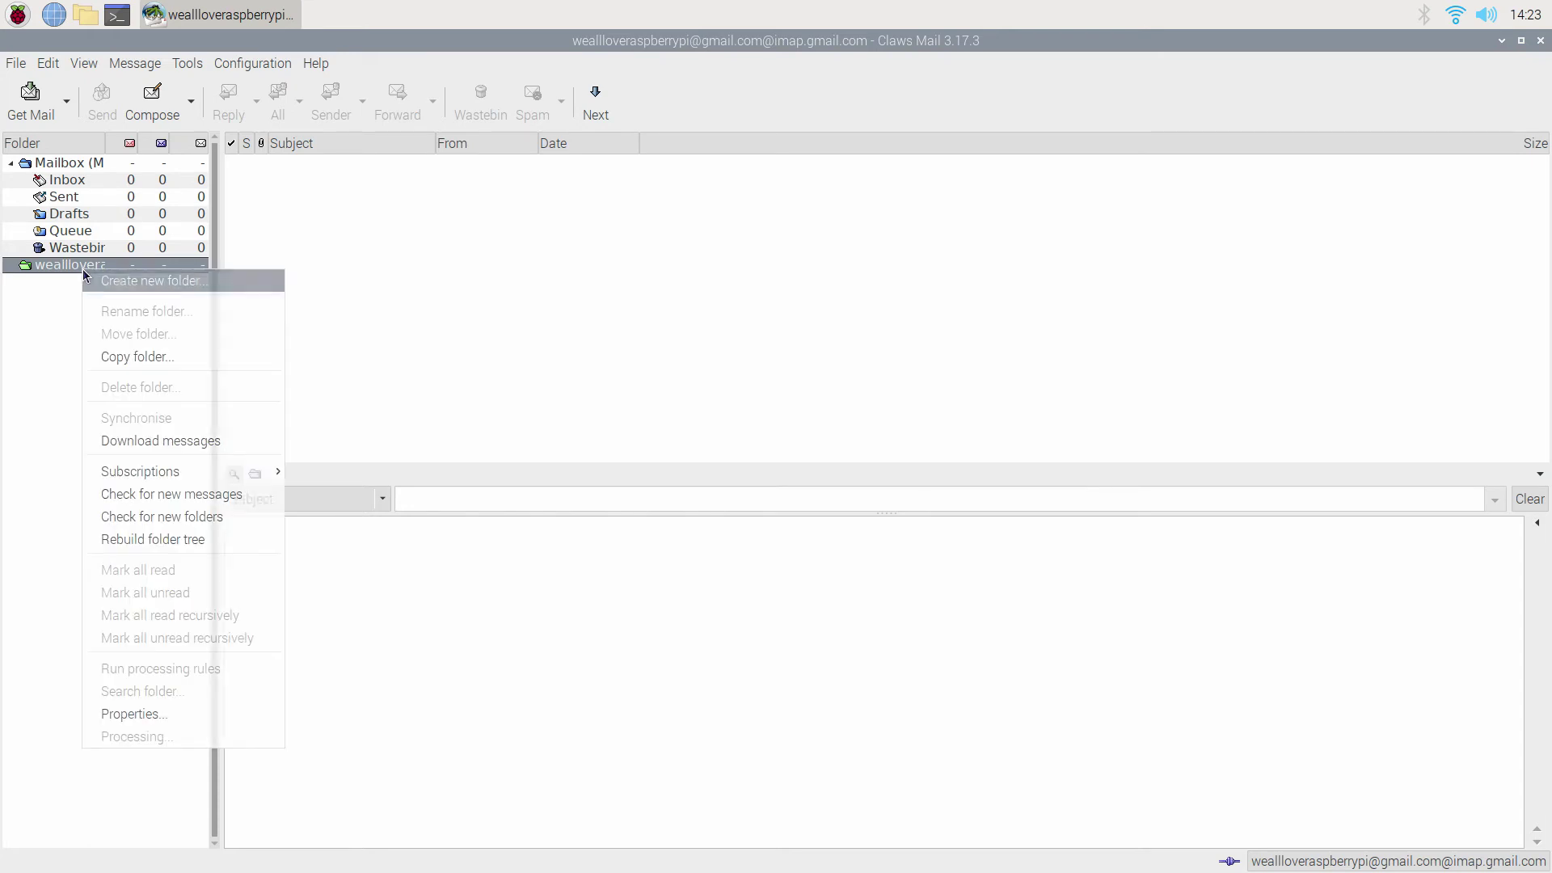
{"action": "left_click", "coordinate": [207, 521]}
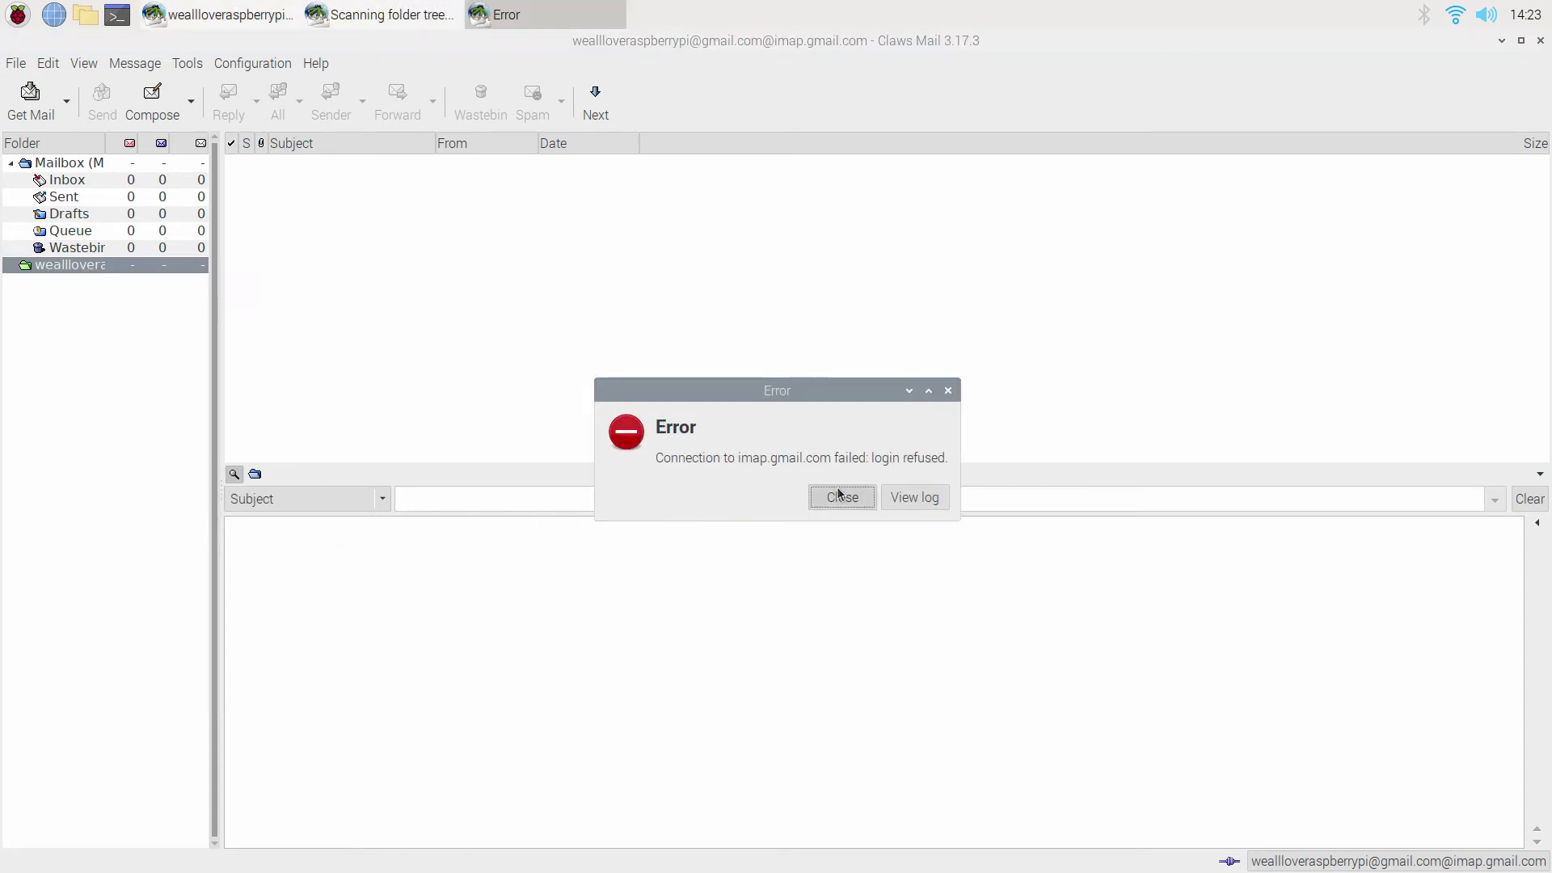
{"action": "left_click", "coordinate": [839, 496]}
{"action": "left_click", "coordinate": [922, 540]}
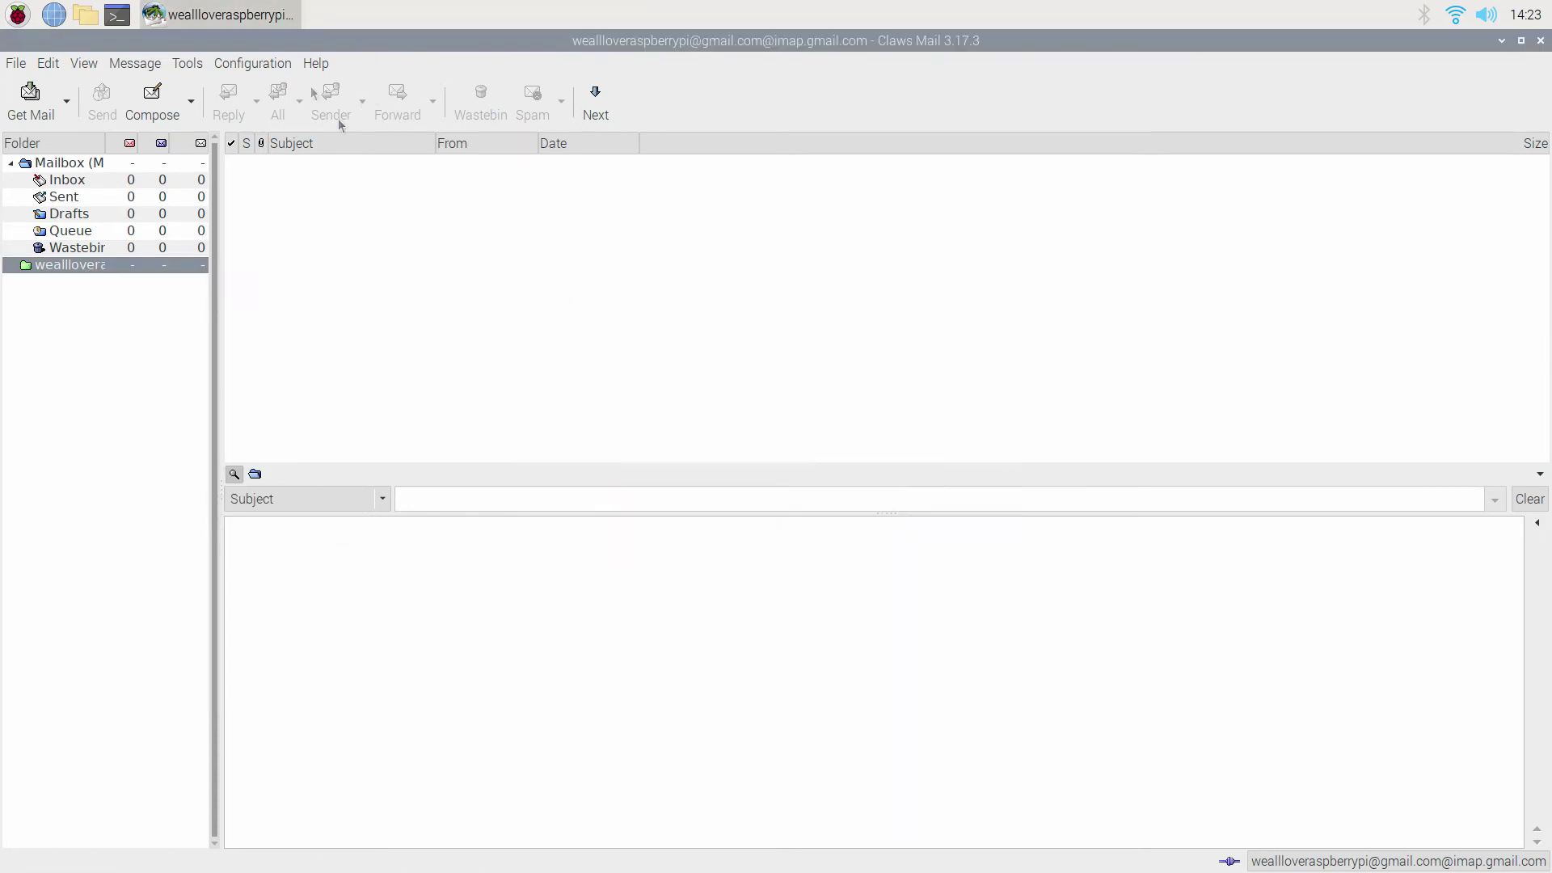
{"action": "left_click", "coordinate": [282, 66]}
{"action": "left_click", "coordinate": [292, 157]}
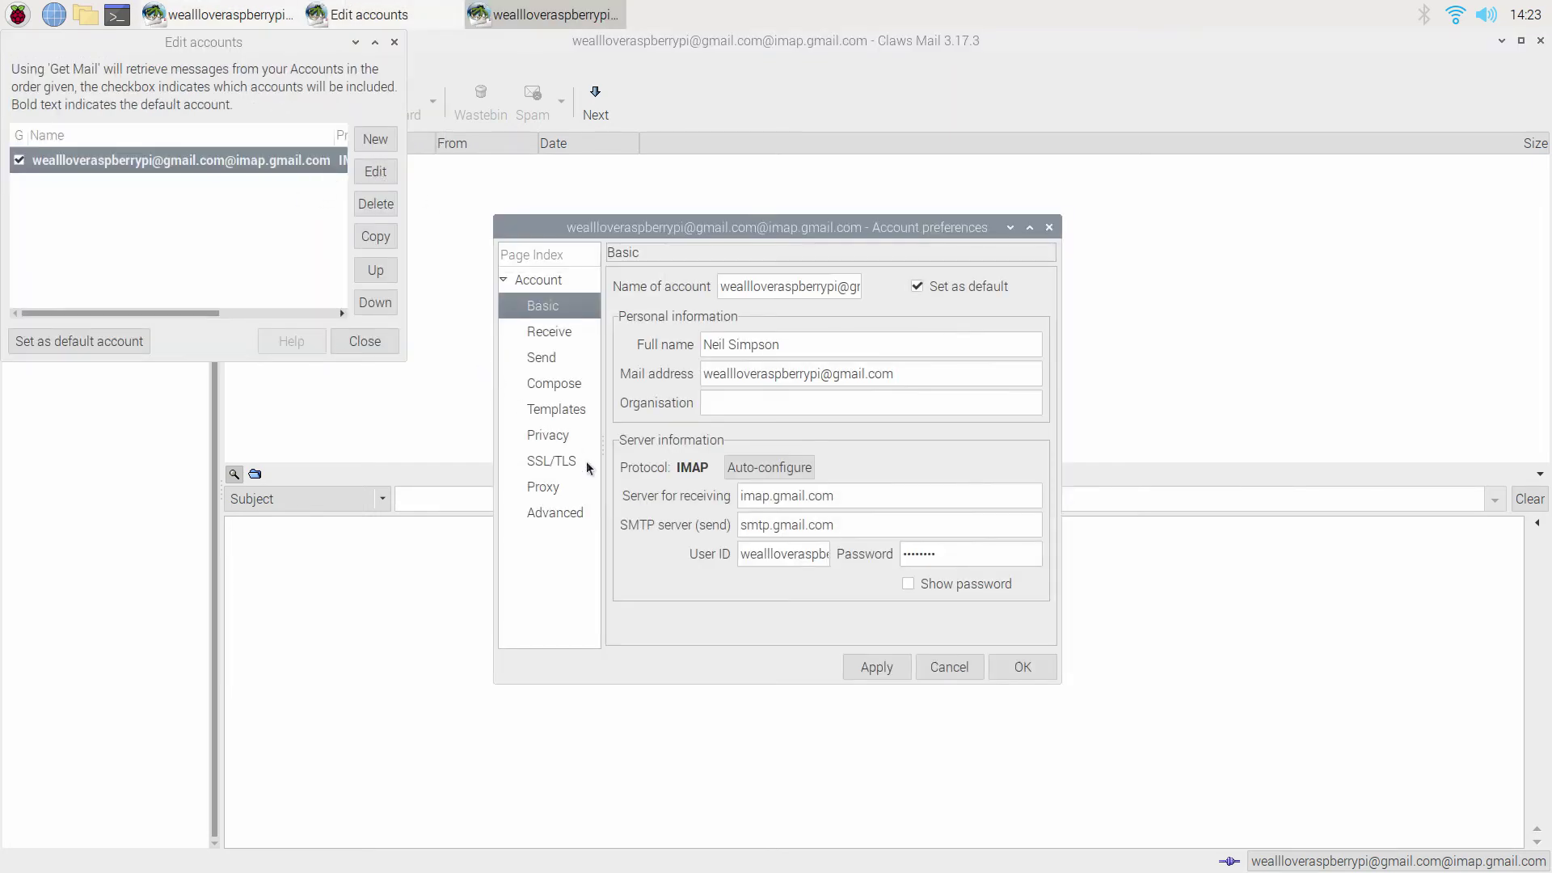
{"action": "left_click", "coordinate": [566, 511]}
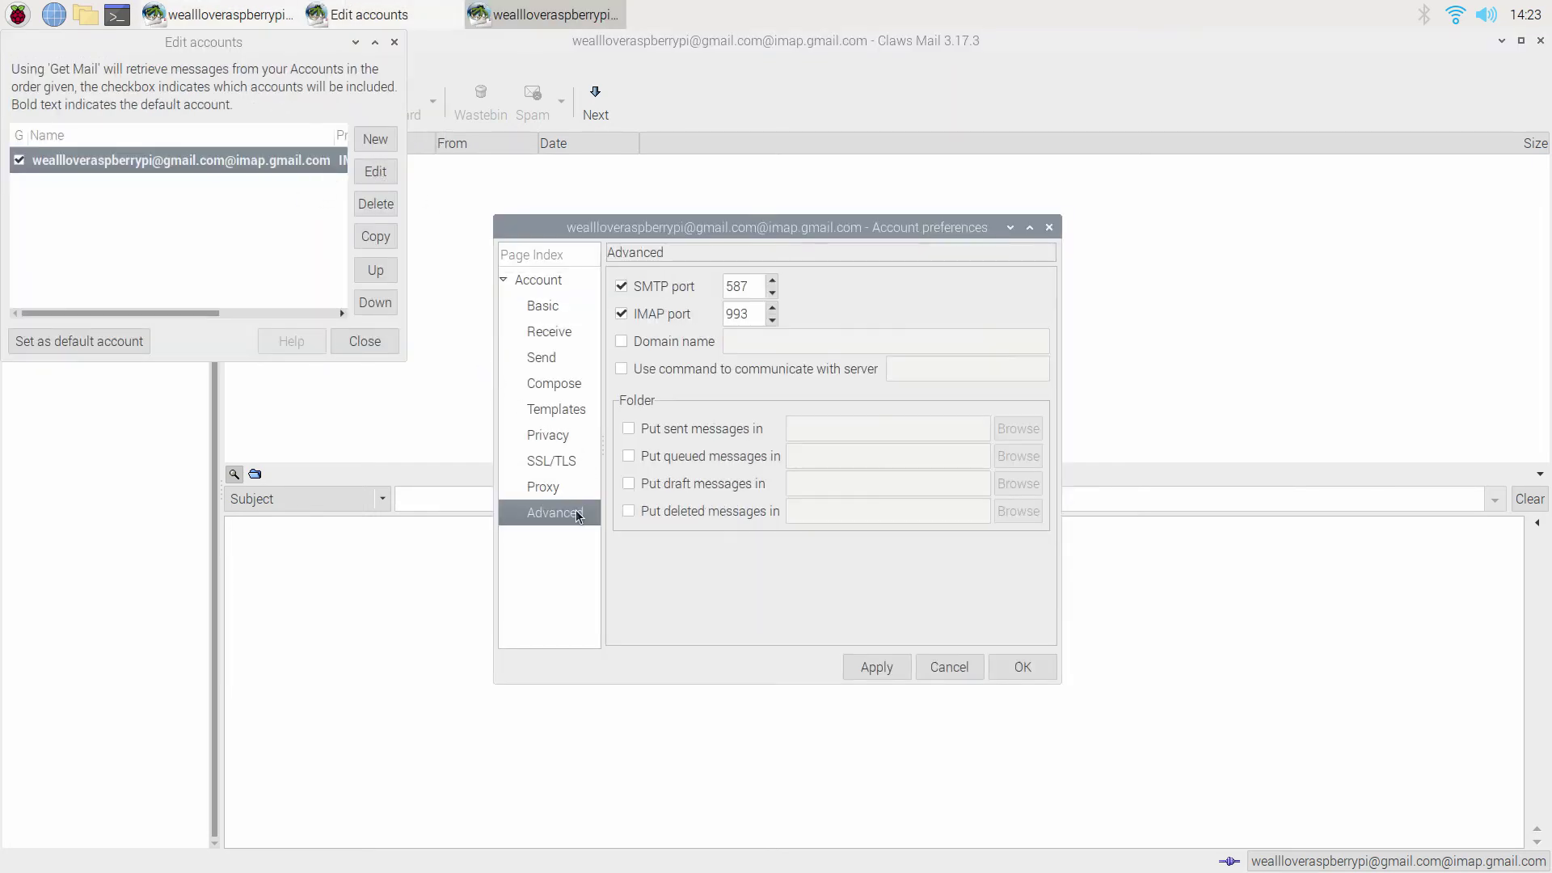
{"action": "left_click", "coordinate": [567, 313]}
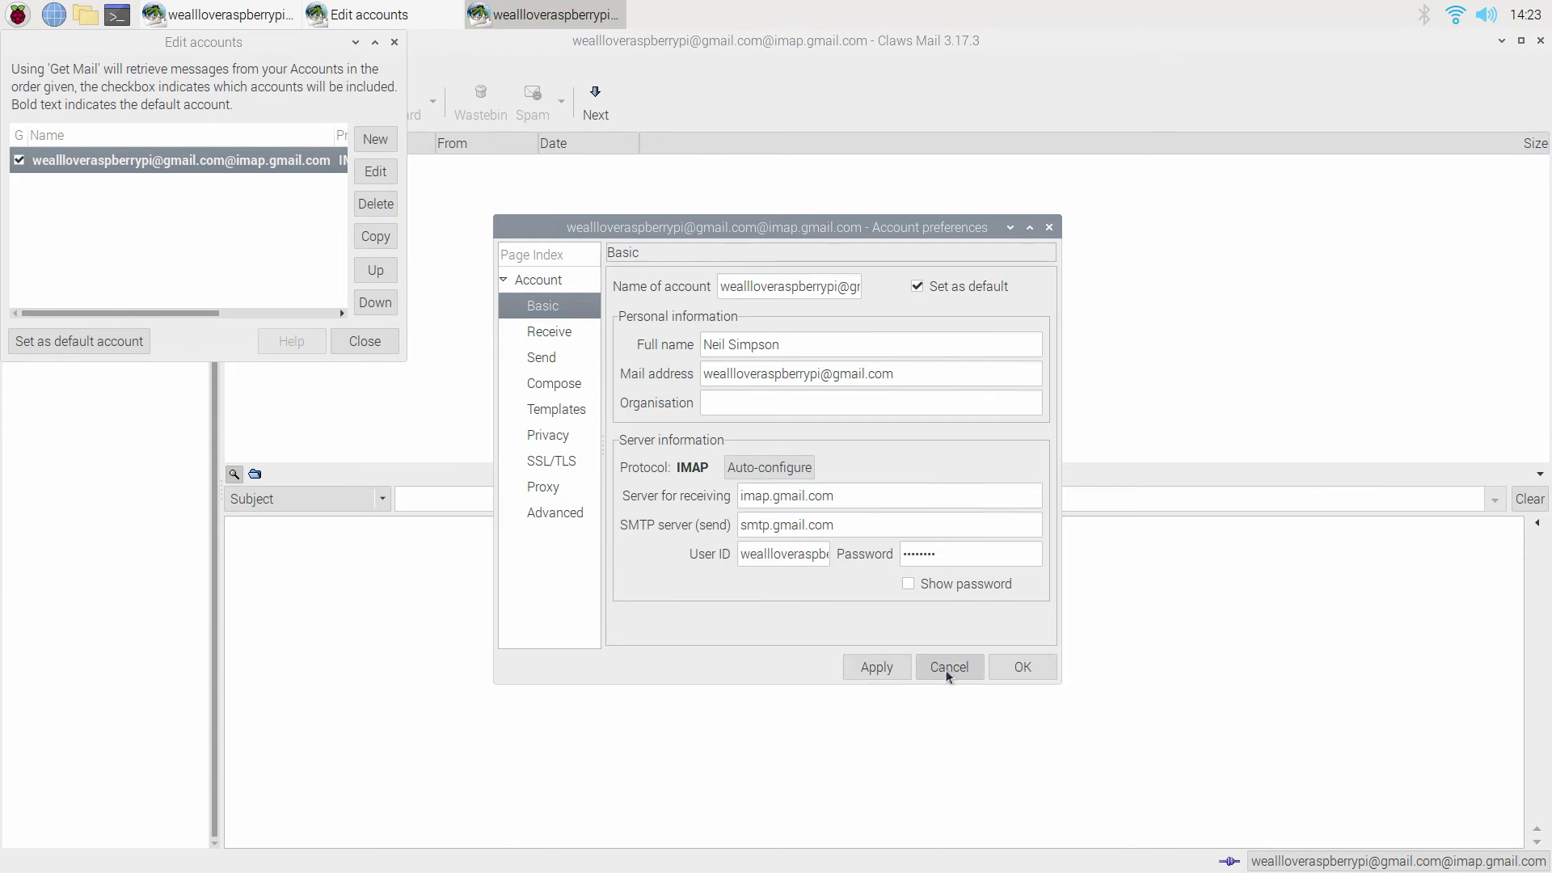
{"action": "left_click", "coordinate": [1004, 674]}
{"action": "left_click", "coordinate": [362, 343]}
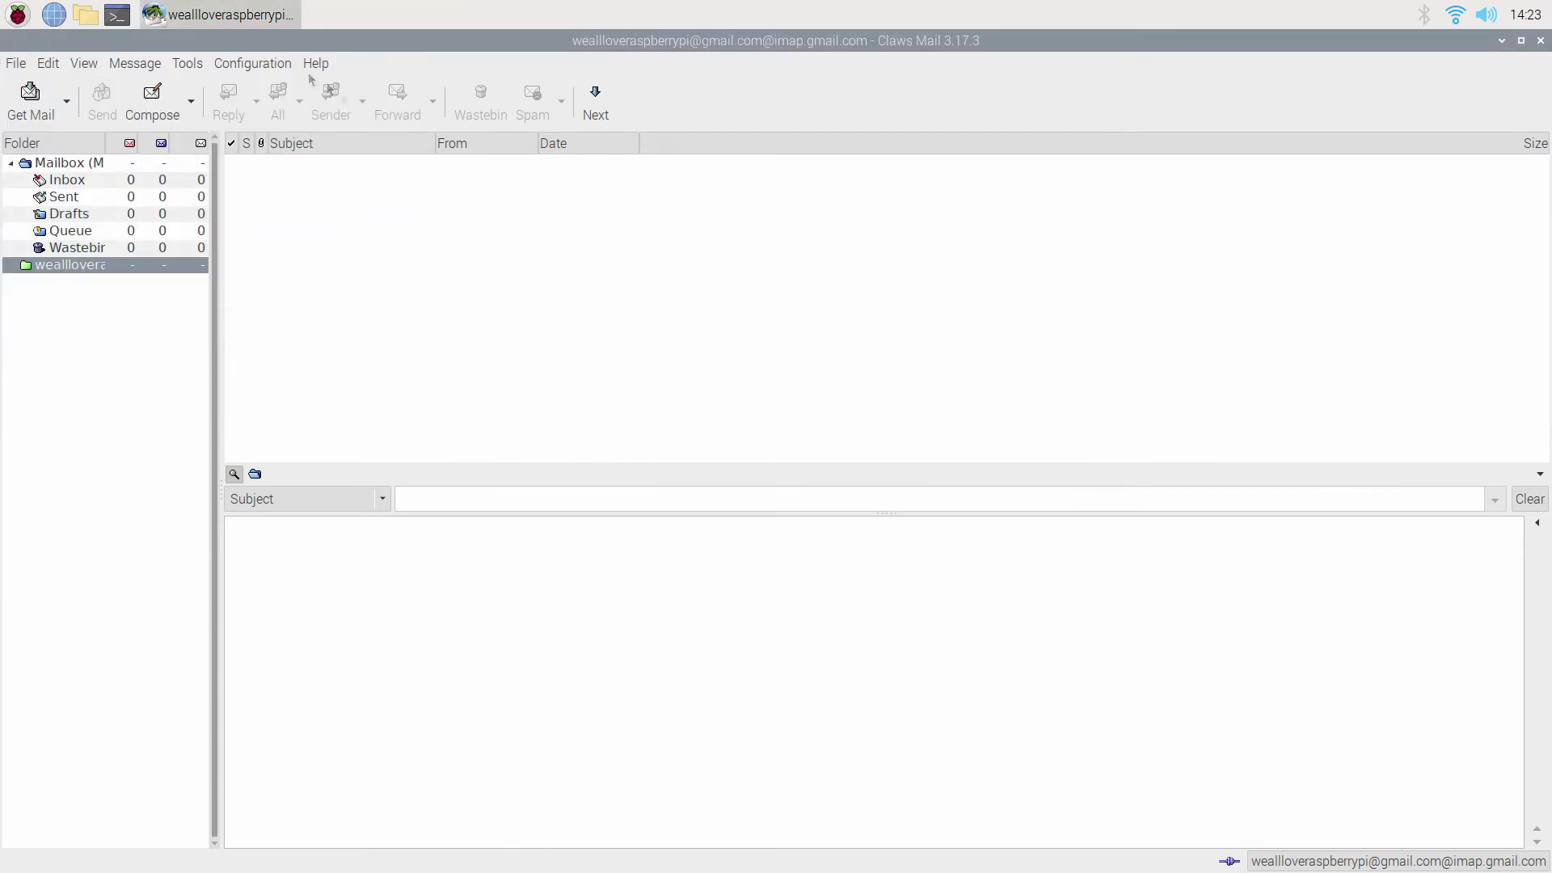
{"action": "left_click", "coordinate": [231, 68]}
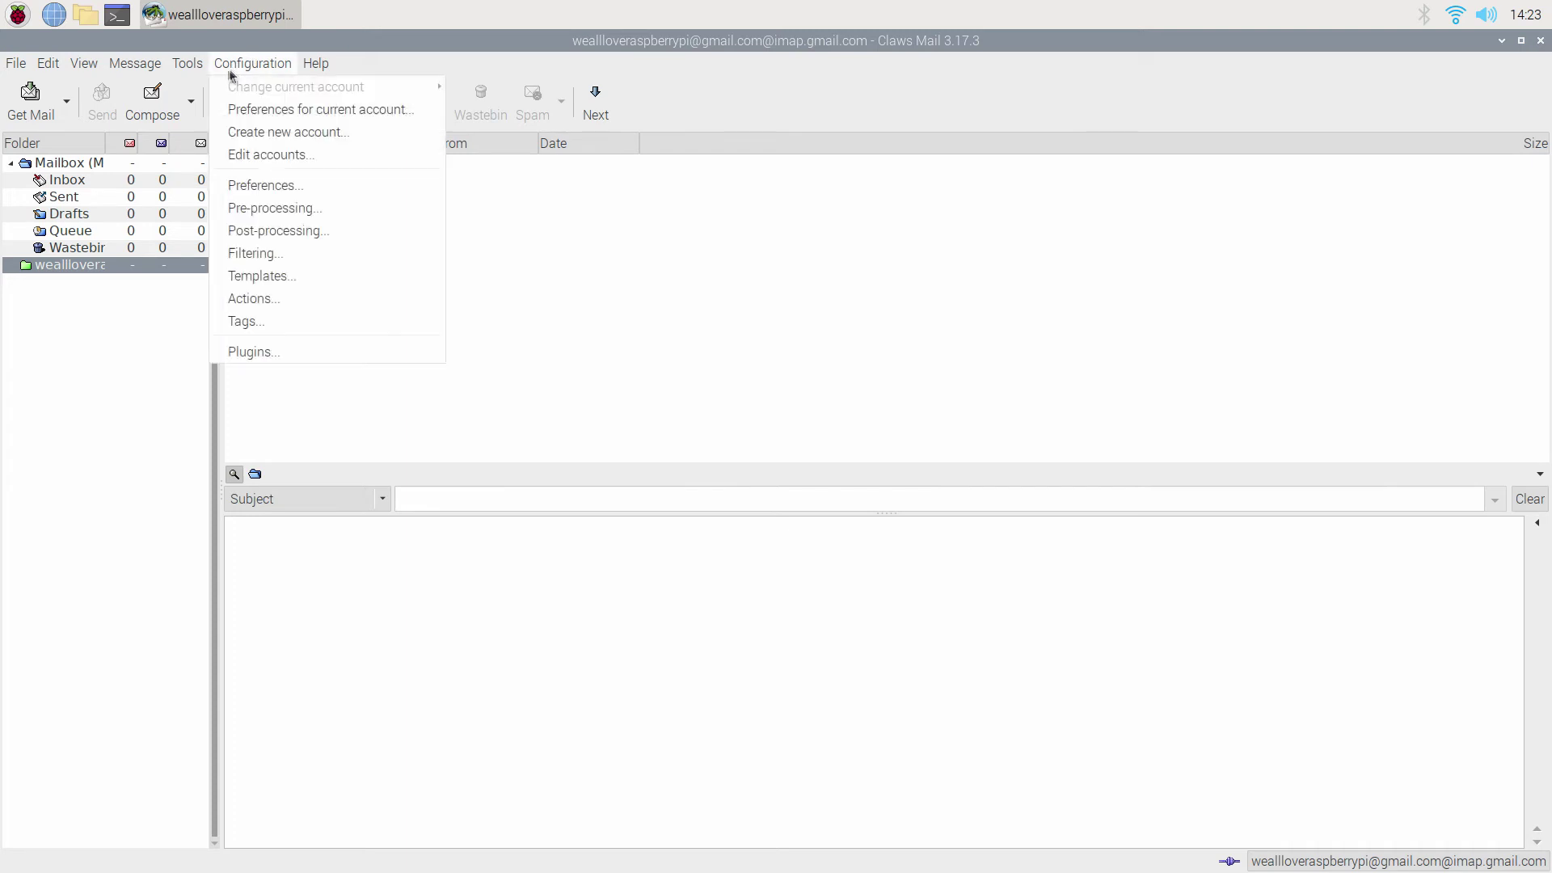
Delete the existing Gmail account and close the now-empty accounts list.
{"action": "left_click", "coordinate": [306, 156]}
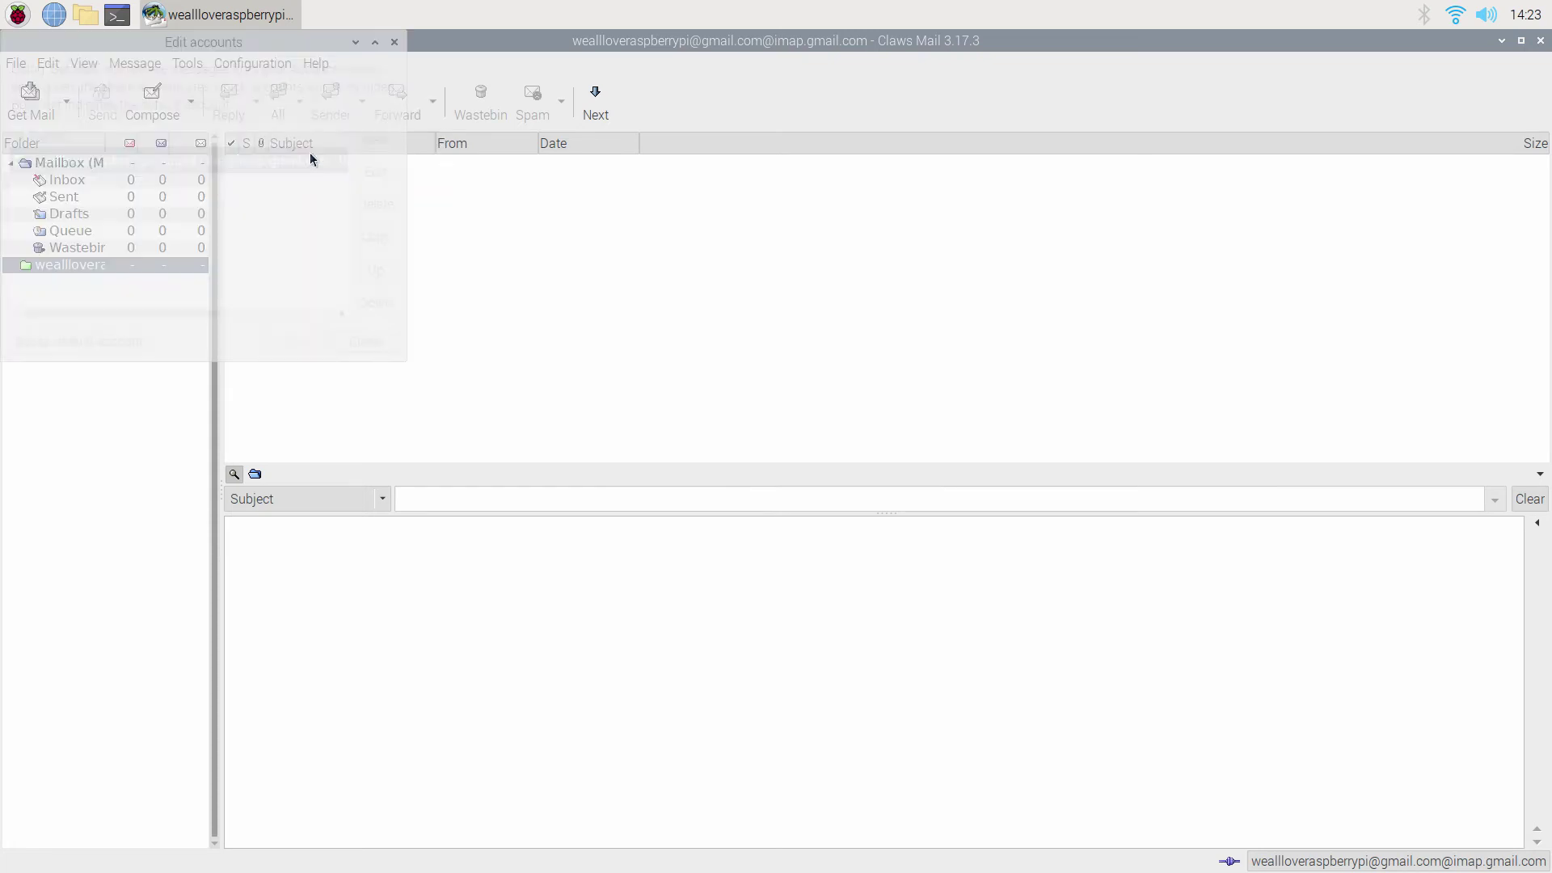
{"action": "left_click", "coordinate": [380, 207]}
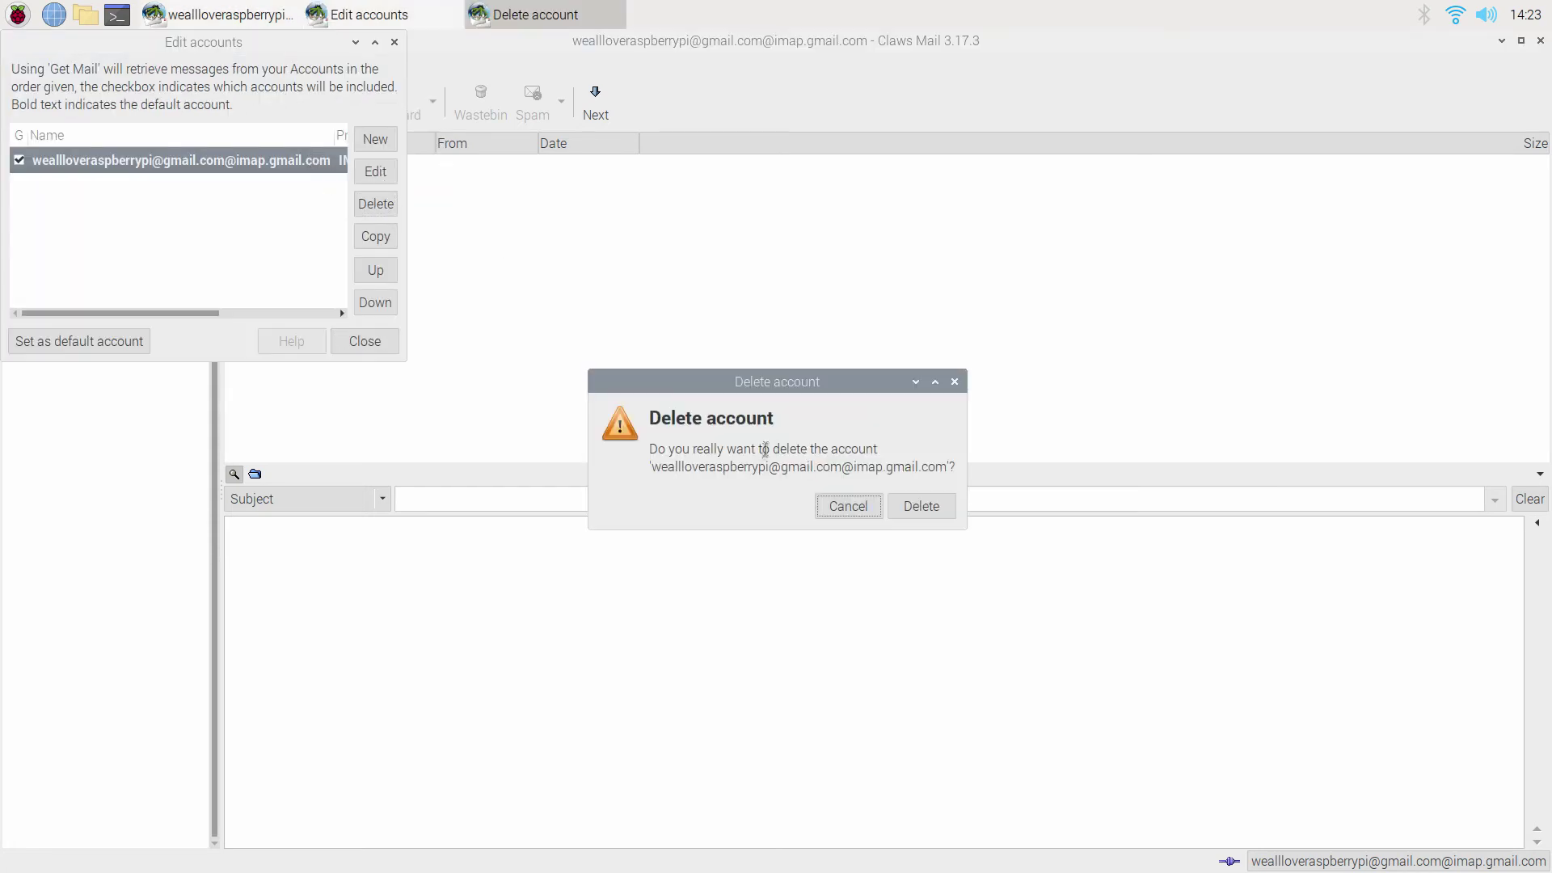
{"action": "left_click", "coordinate": [919, 506]}
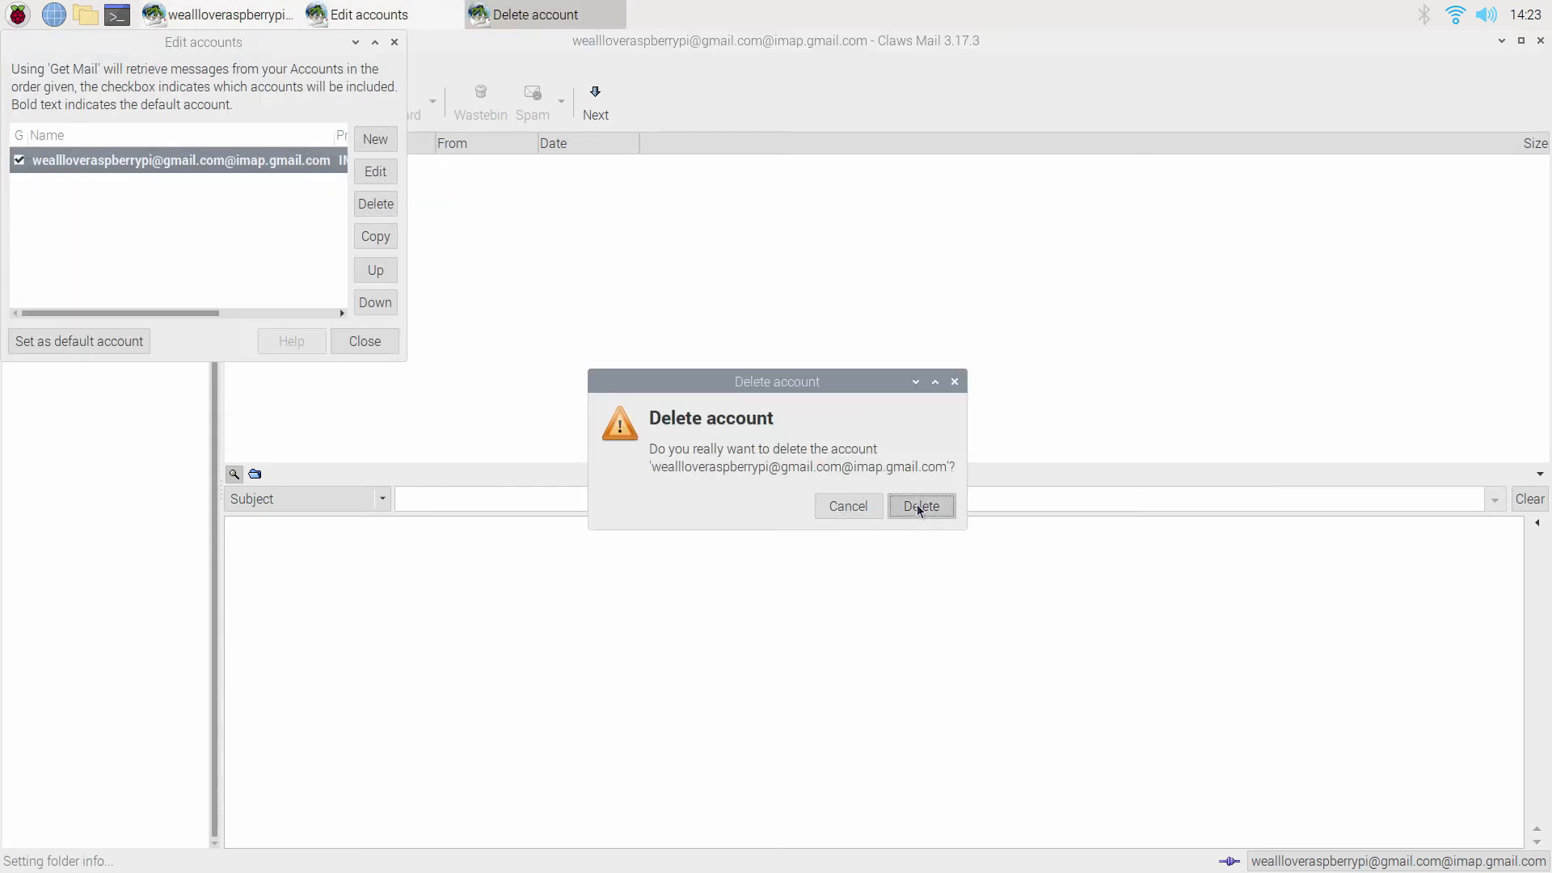
{"action": "left_click", "coordinate": [364, 341]}
Start a new account named 'We All Love Raspberry Pi'.
{"action": "left_click", "coordinate": [271, 65]}
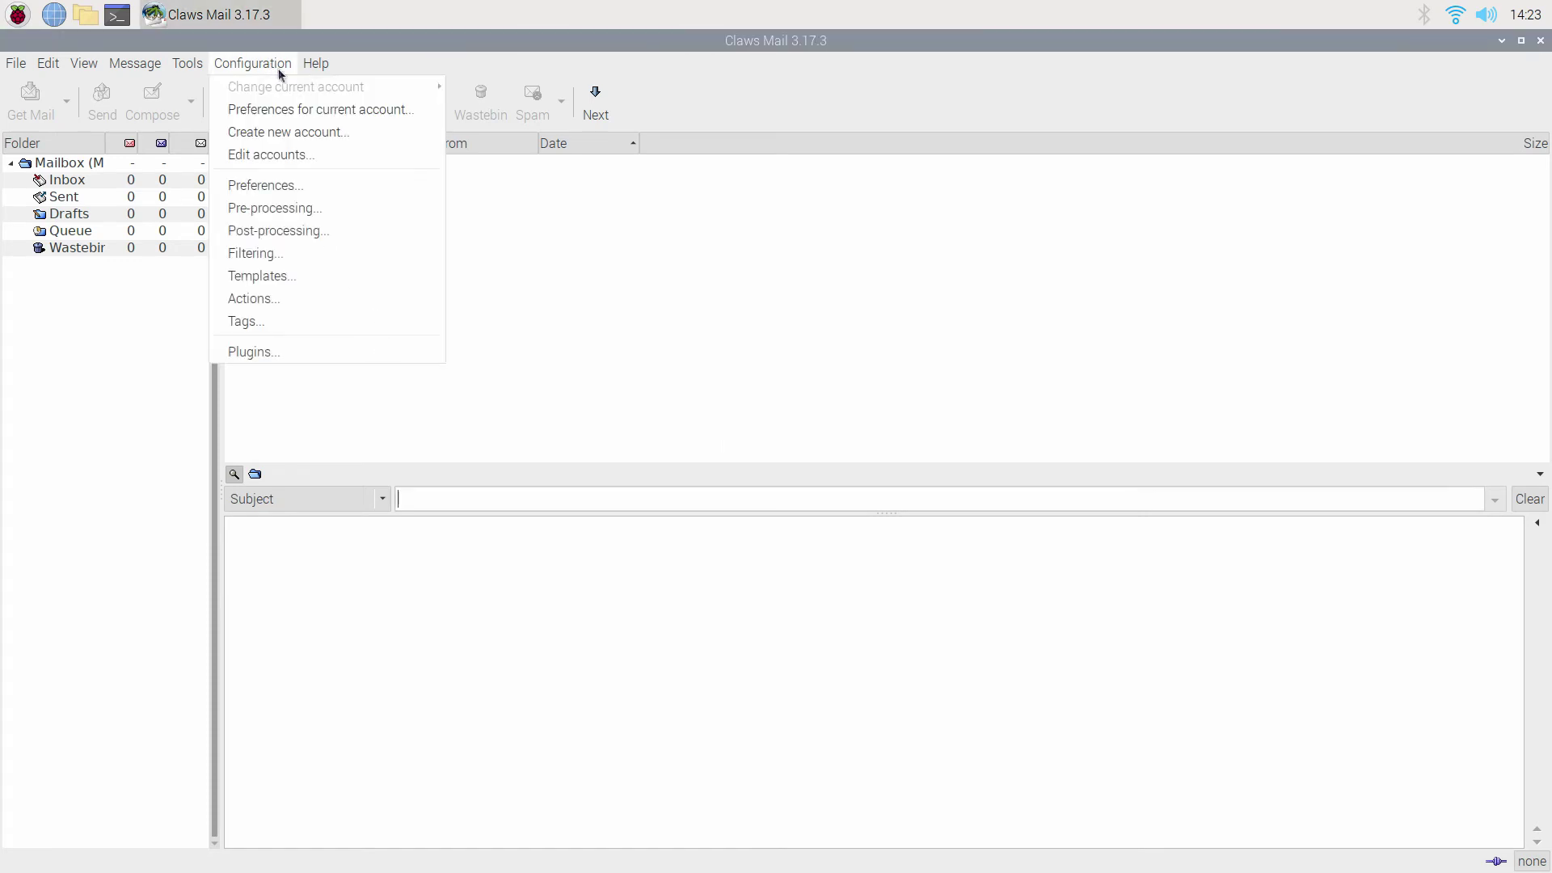
{"action": "left_click", "coordinate": [337, 136]}
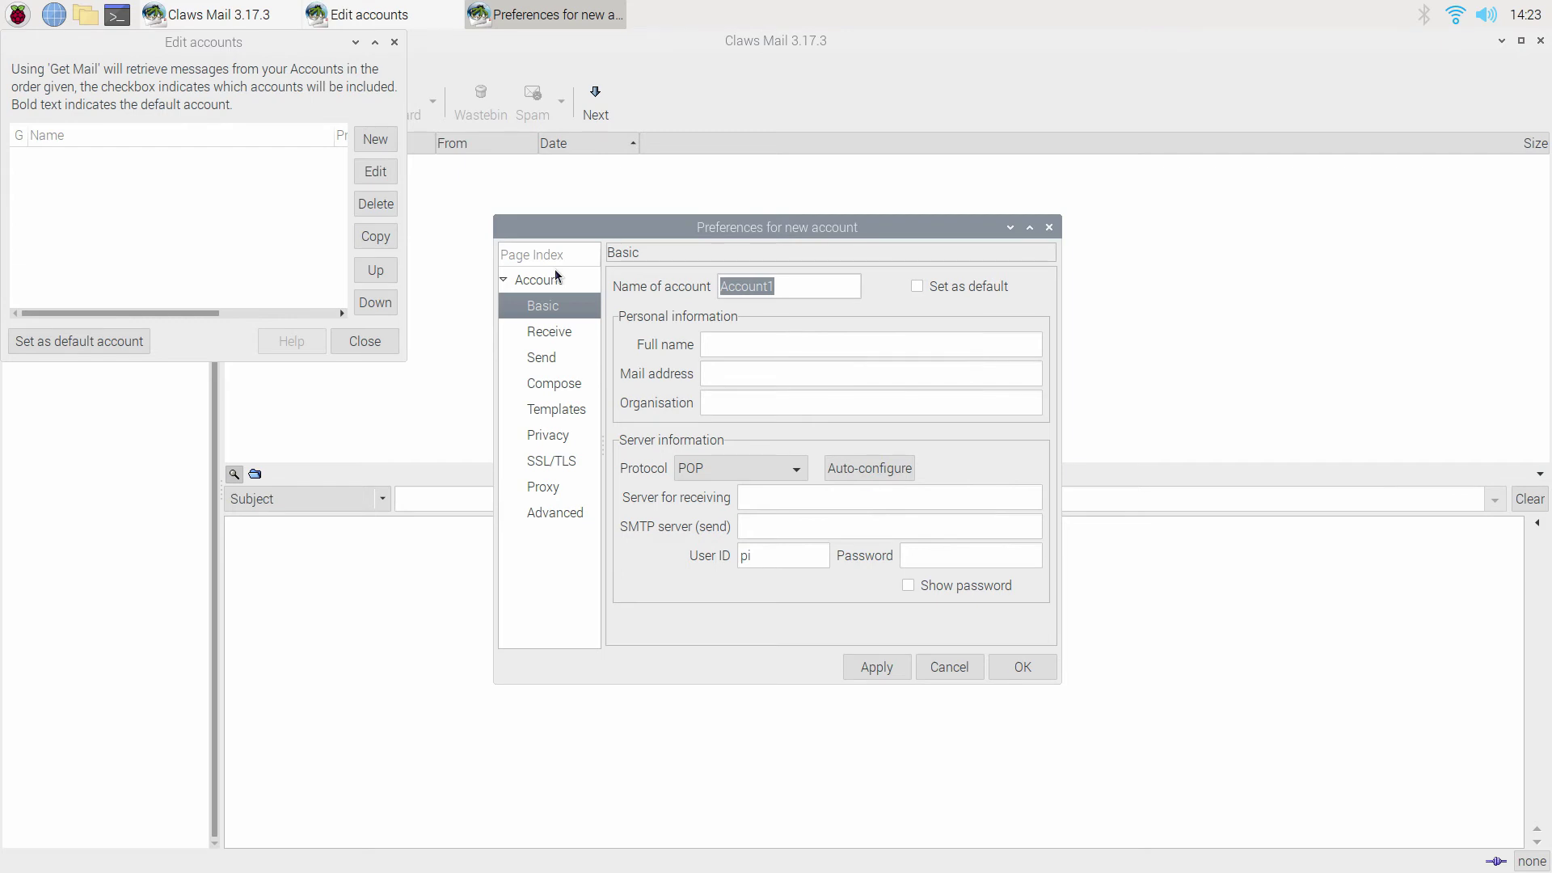
{"action": "type", "text": "We Al"}
{"action": "type", "text": "l Raspbe"}
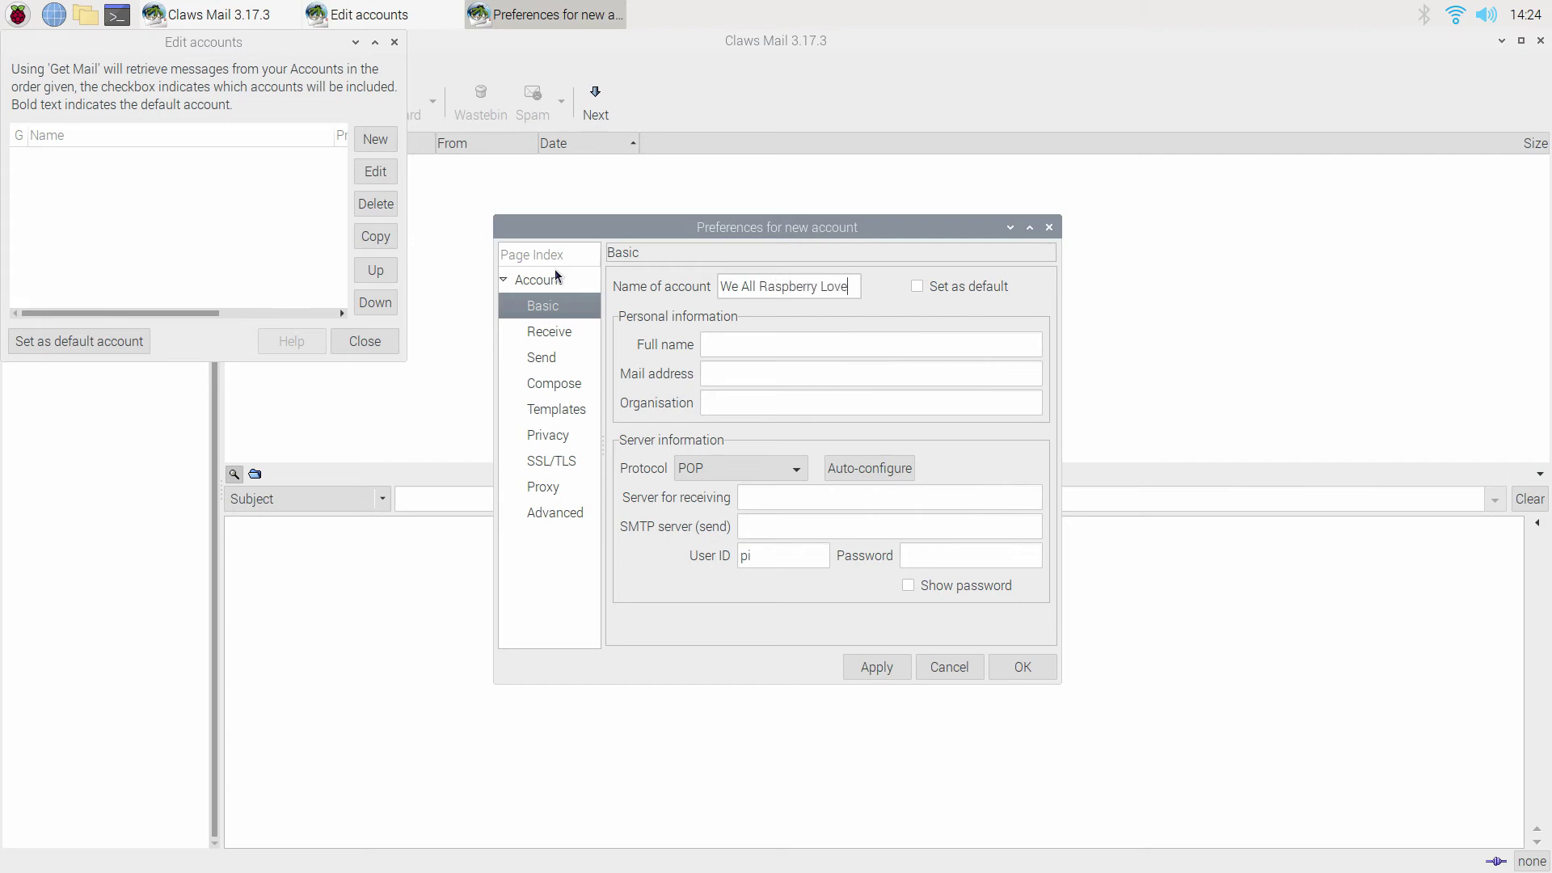
{"action": "type", "text": "rrypP"}
{"action": "key", "text": "BackSpace"}
{"action": "key", "text": "BackSpace"}
{"action": "key", "text": "BackSpace"}
{"action": "key", "text": "BackSpace"}
{"action": "key", "text": "BackSpace"}
{"action": "key", "text": "BackSpace"}
{"action": "key", "text": "BackSpace"}
{"action": "key", "text": "BackSpace"}
{"action": "key", "text": "BackSpace"}
{"action": "key", "text": "BackSpace"}
{"action": "key", "text": "BackSpace"}
{"action": "key", "text": "BackSpace"}
{"action": "key", "text": "BackSpace"}
{"action": "key", "text": "BackSpace"}
{"action": "key", "text": "BackSpace"}
{"action": "key", "text": "BackSpace"}
{"action": "key", "text": "BackSpace"}
{"action": "type", "text": "Love Raspberry Pi"}
Make it default, enter the owner's full name and Gmail address, pick IMAP, and auto-configure servers.
{"action": "left_click", "coordinate": [917, 288]}
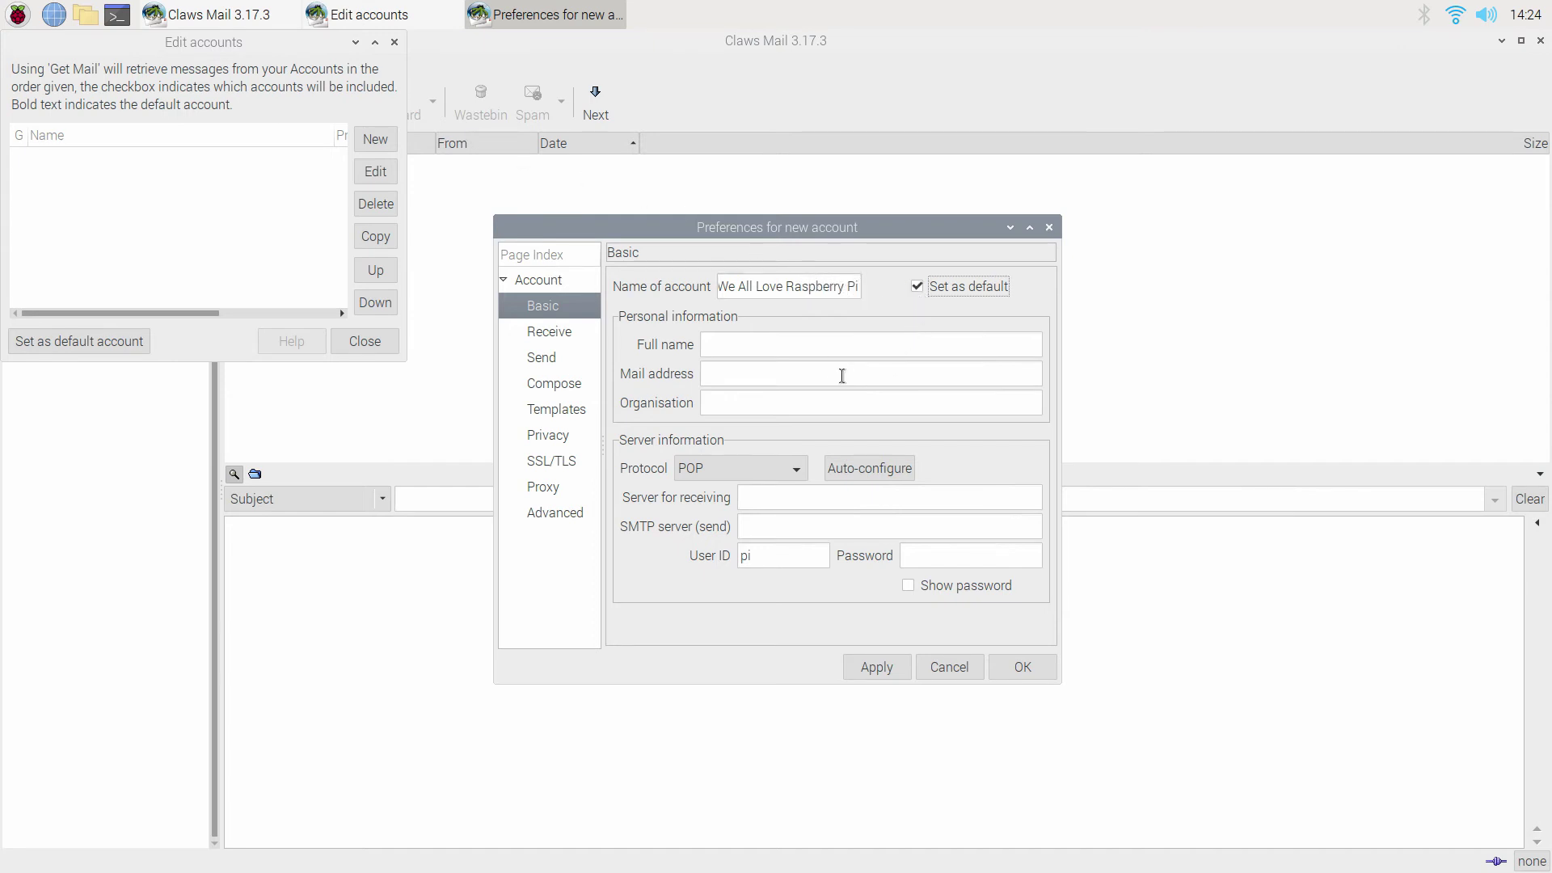
{"action": "left_click", "coordinate": [820, 346]}
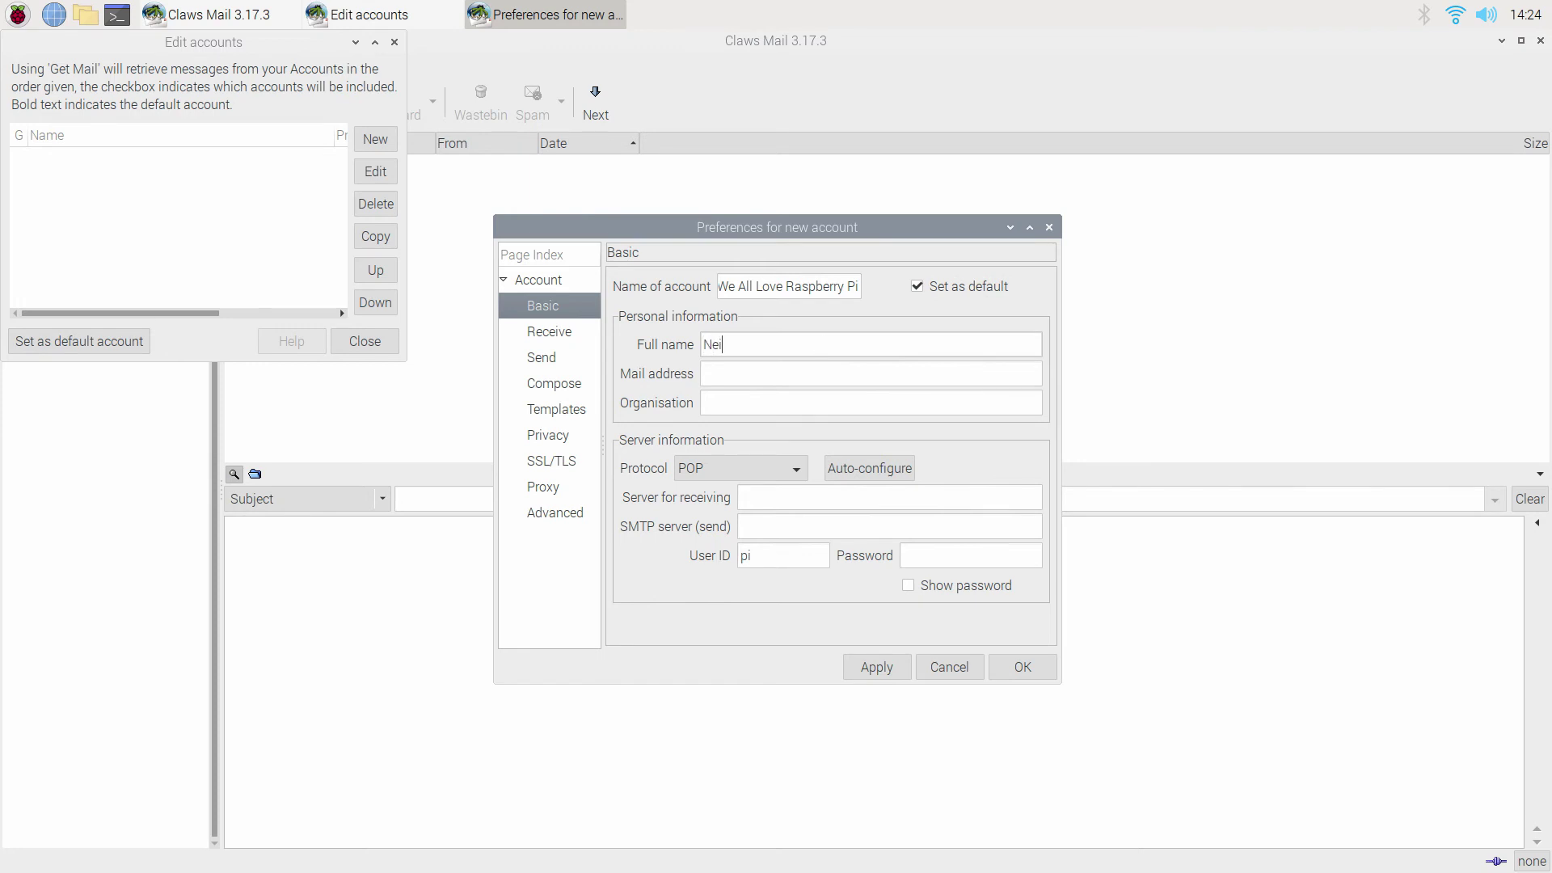
{"action": "key", "text": "Tab"}
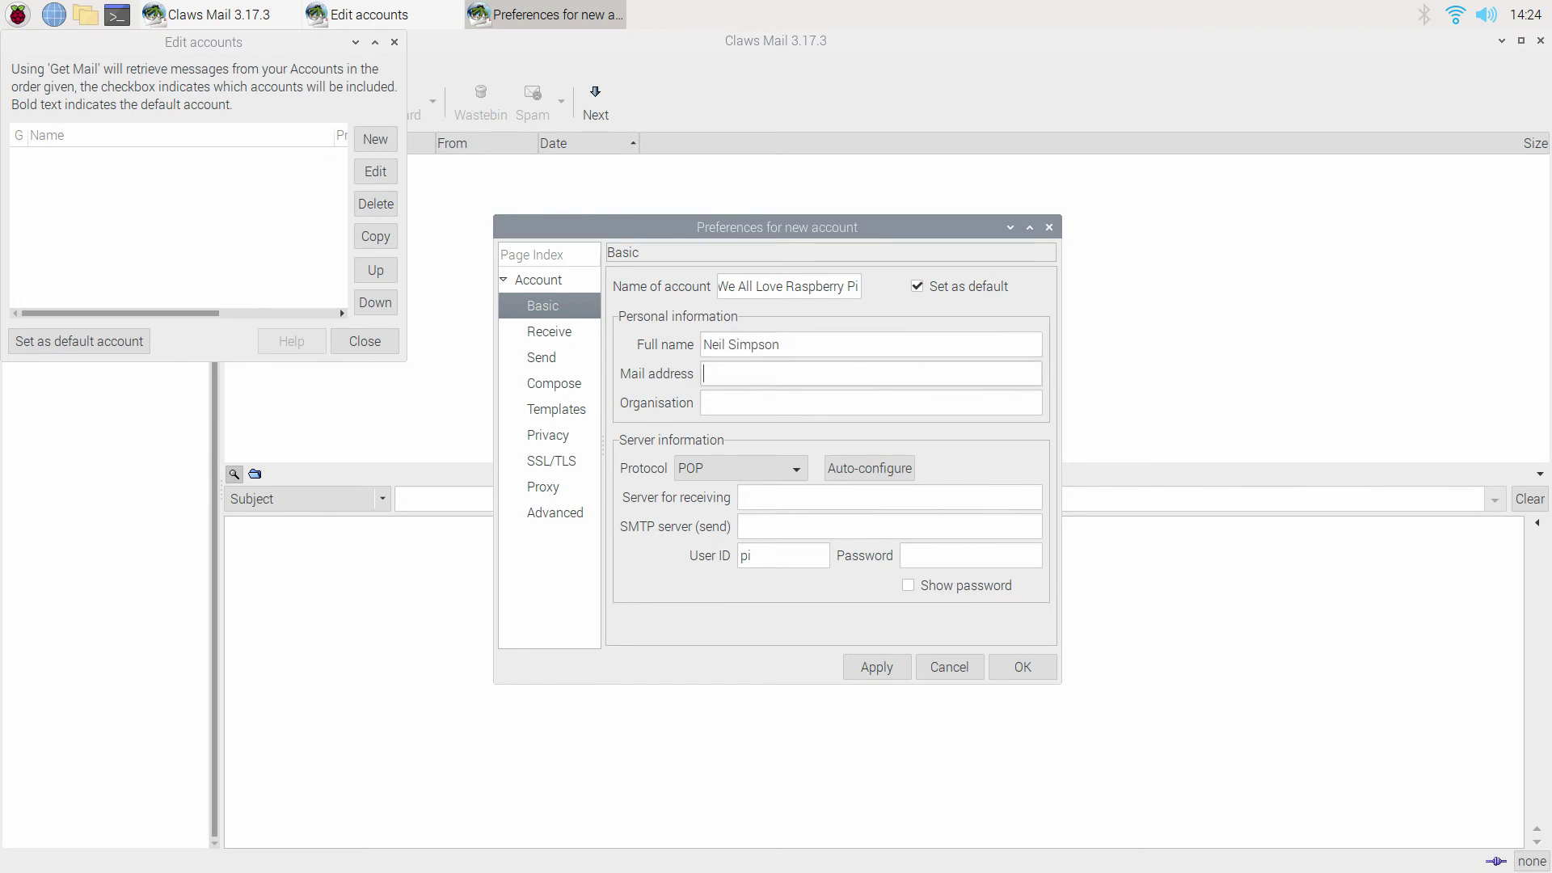
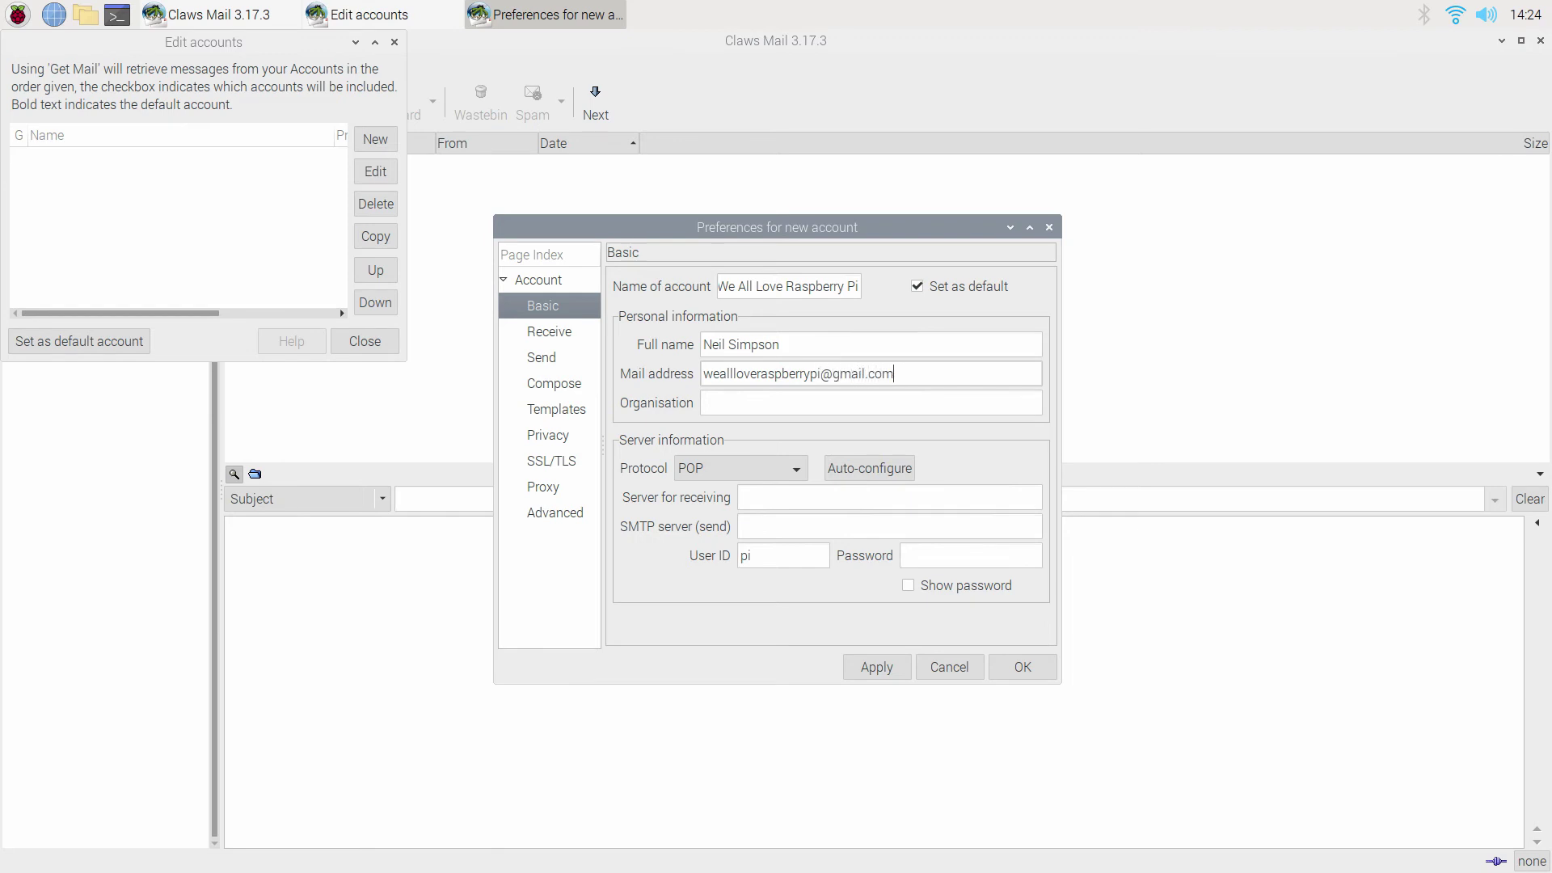
{"action": "left_click", "coordinate": [781, 476]}
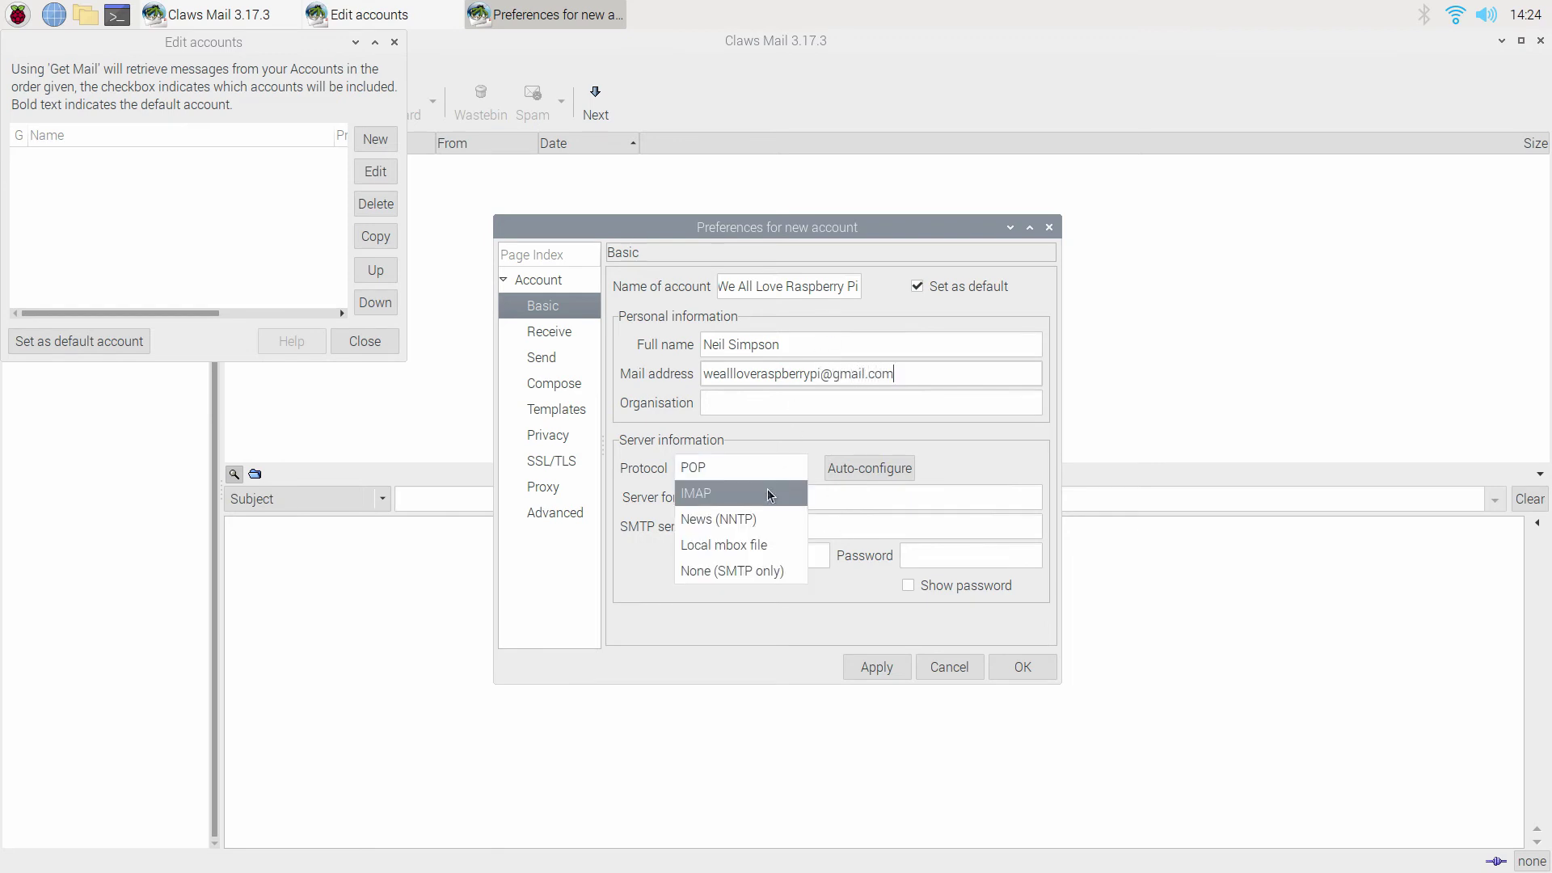
{"action": "left_click", "coordinate": [770, 496]}
{"action": "left_click", "coordinate": [869, 469]}
{"action": "left_click", "coordinate": [954, 547]}
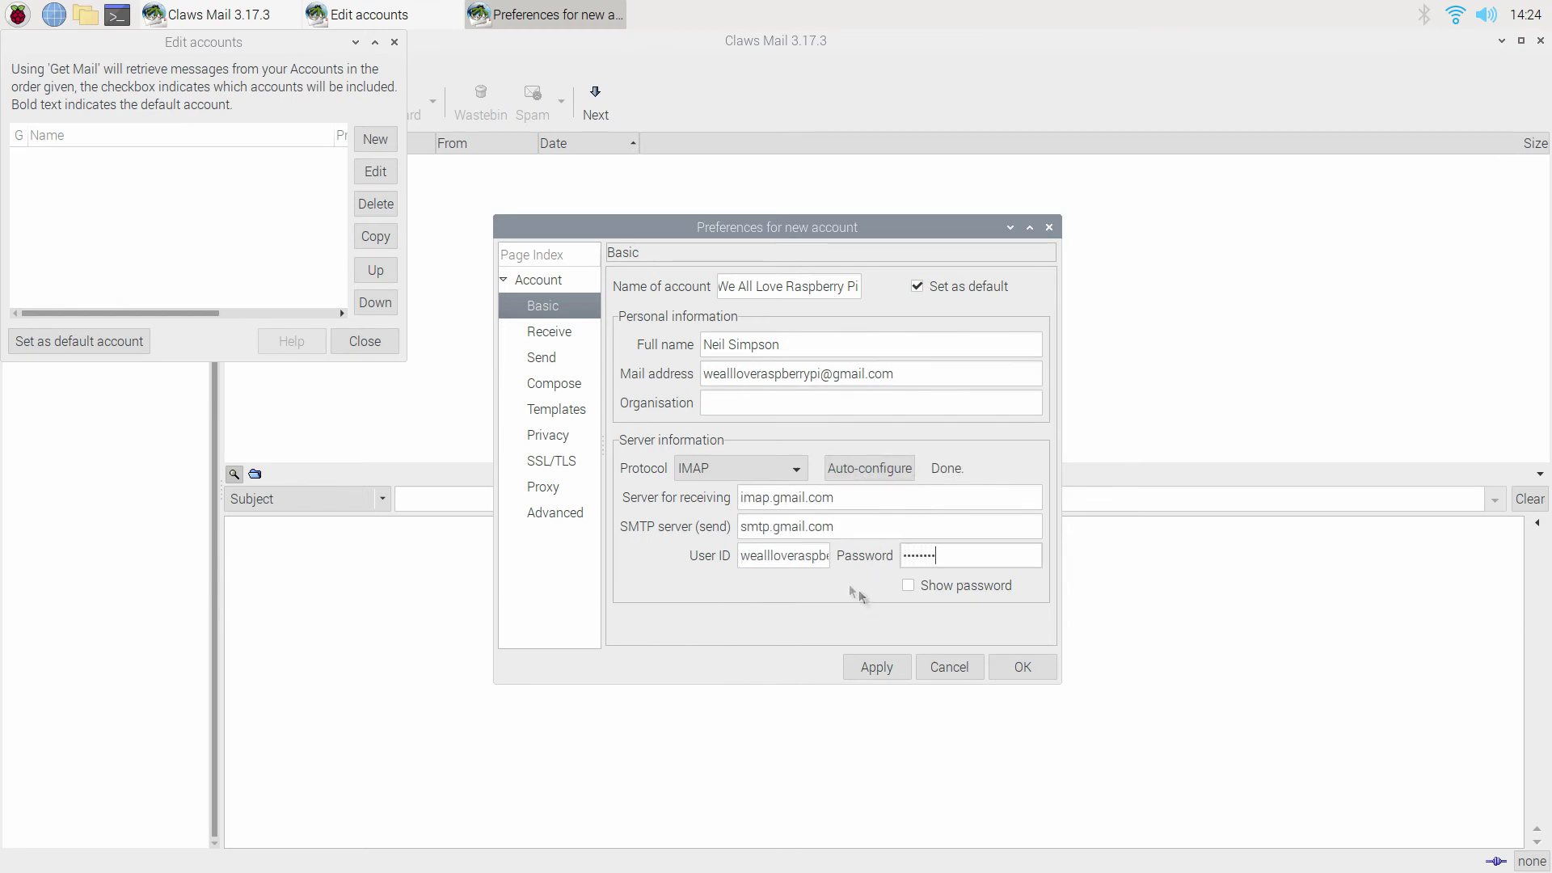
Let 'Get Mail' check this account on the Receive page.
{"action": "left_click", "coordinate": [552, 342]}
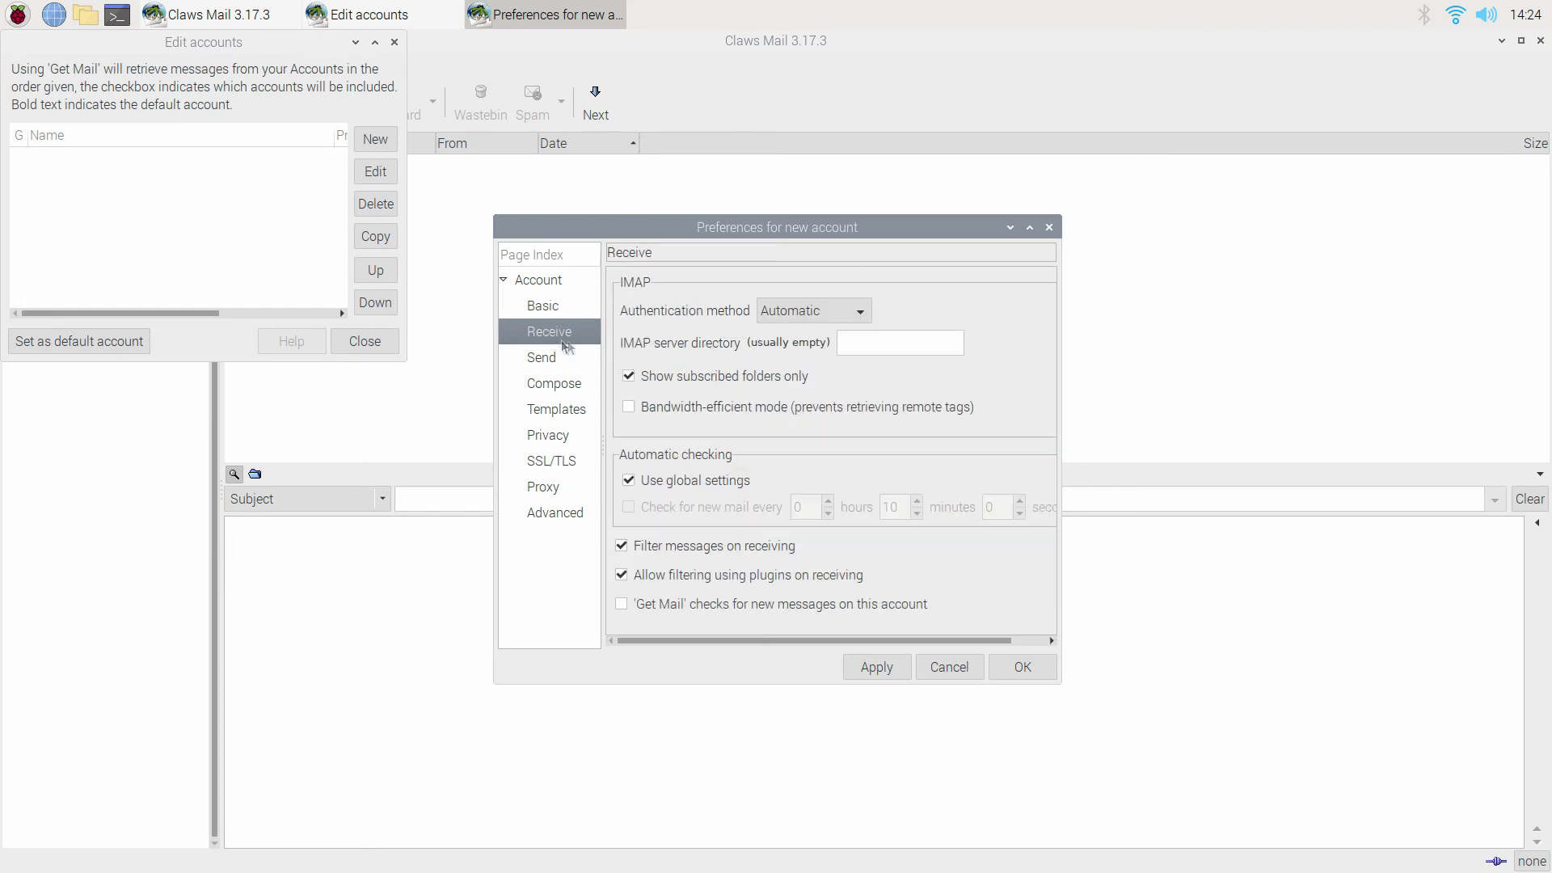
{"action": "left_click", "coordinate": [622, 604]}
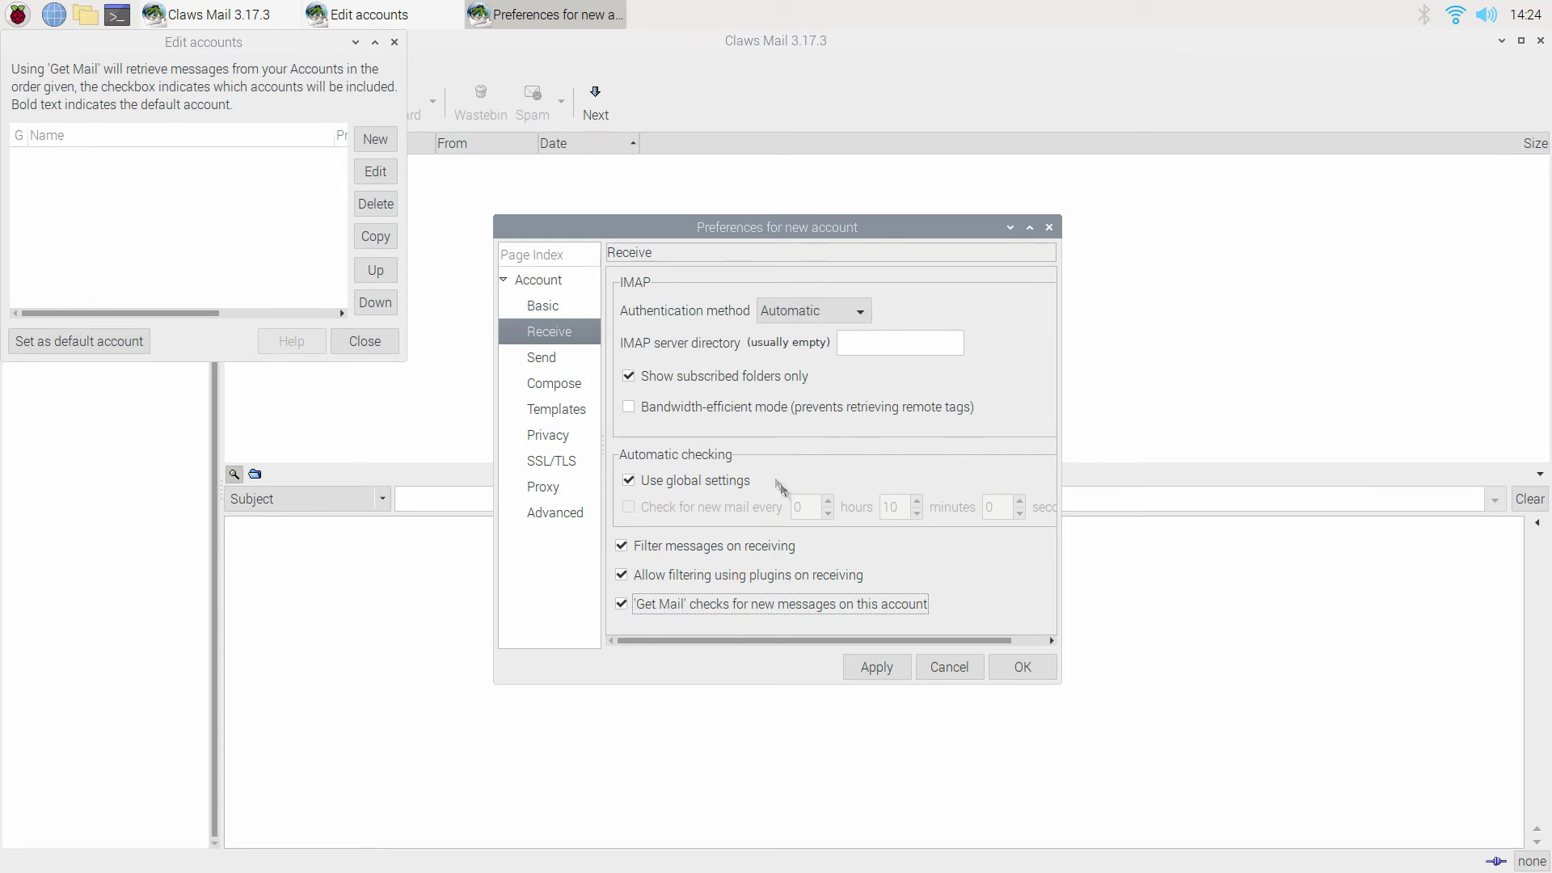
{"action": "left_click", "coordinate": [569, 305]}
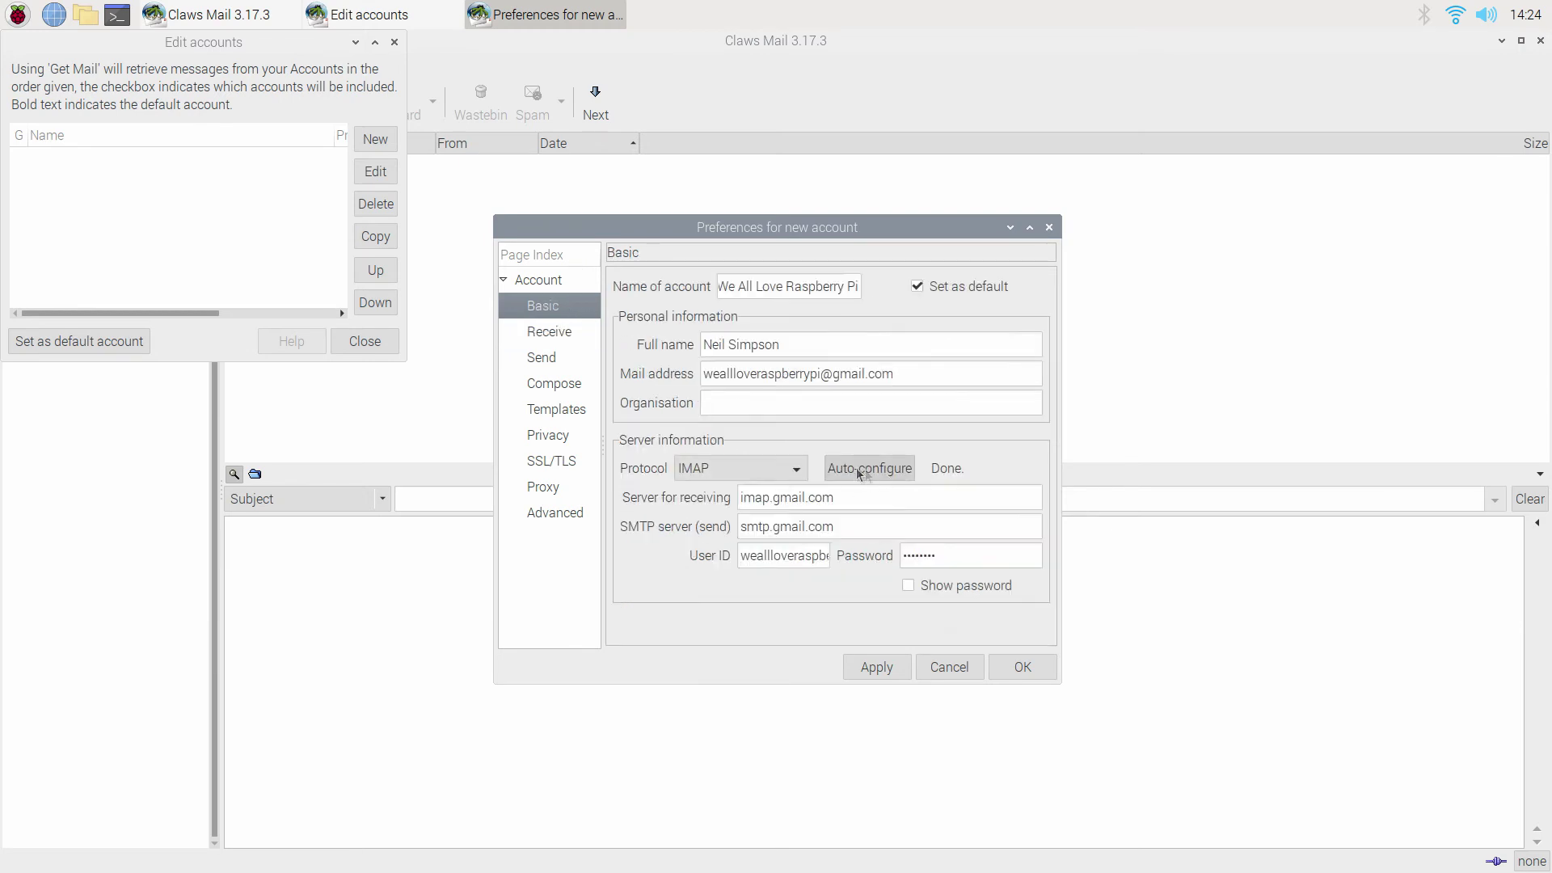
{"action": "left_click", "coordinate": [554, 340]}
Enable custom IMAP port 993 on the Advanced page, then apply and save the new account.
{"action": "left_click", "coordinate": [567, 365]}
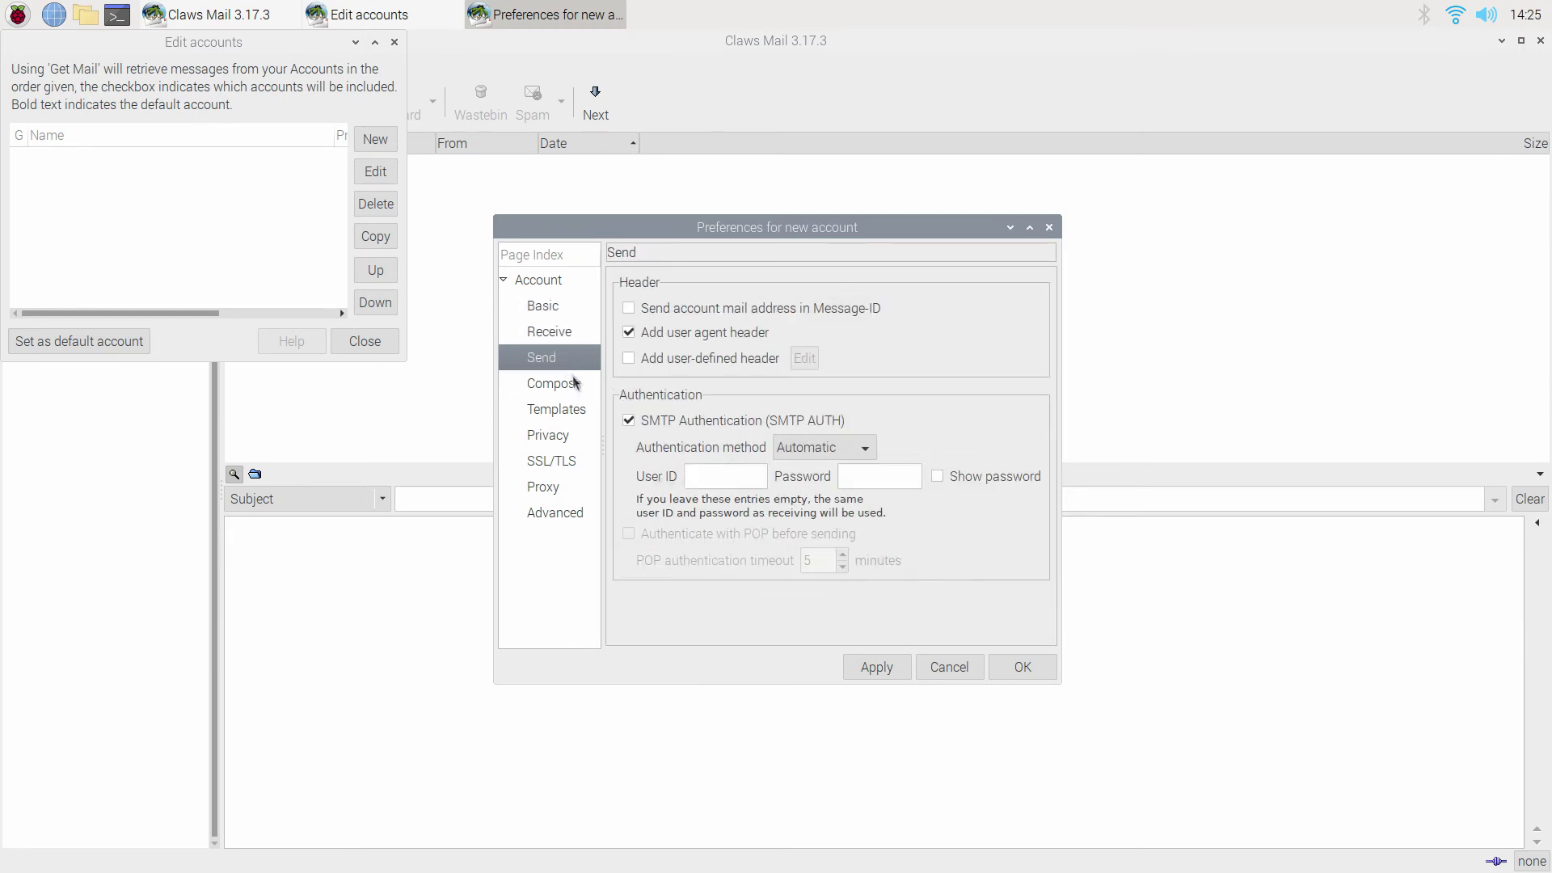
{"action": "left_click", "coordinate": [579, 388]}
{"action": "left_click", "coordinate": [585, 414]}
{"action": "left_click", "coordinate": [576, 438]}
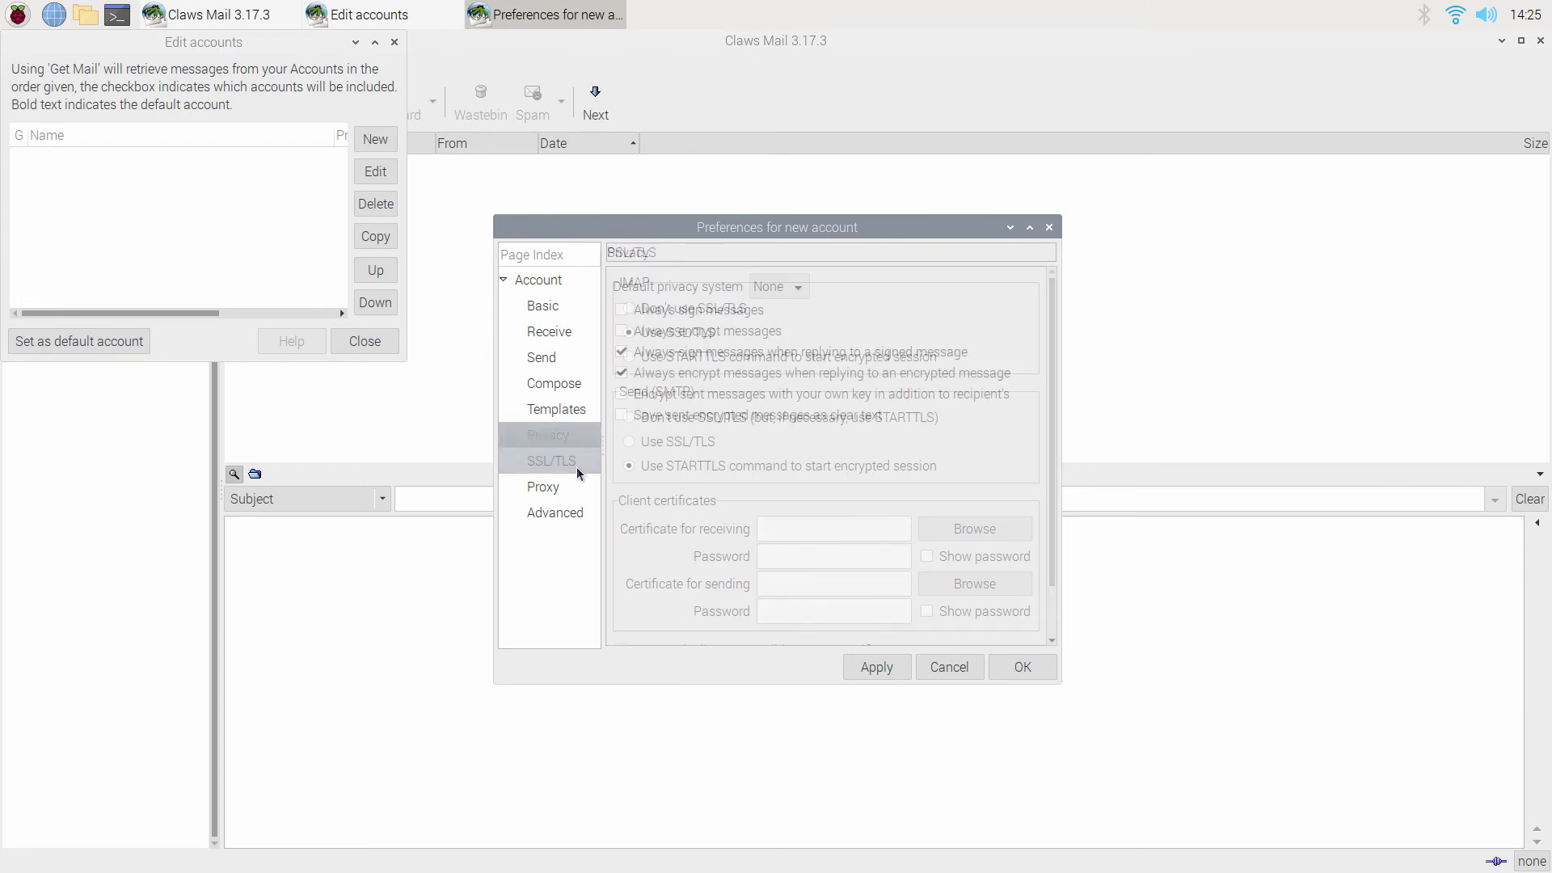
{"action": "left_click", "coordinate": [570, 461]}
{"action": "scroll", "coordinate": [683, 420], "scroll_direction": "down", "scroll_amount": 2}
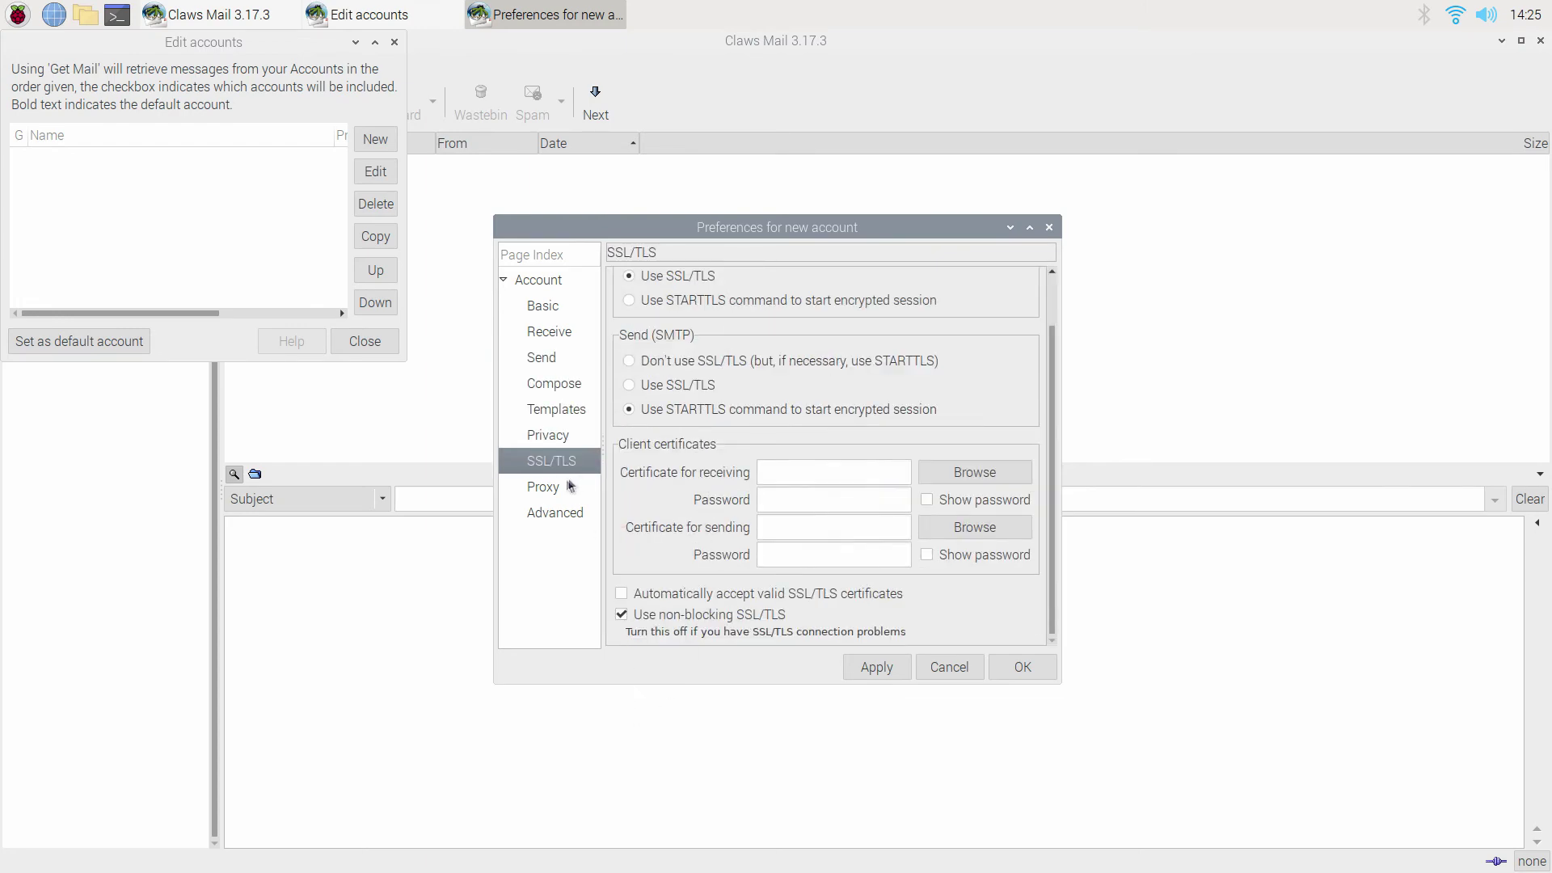
{"action": "left_click", "coordinate": [556, 516]}
{"action": "left_click", "coordinate": [622, 314]}
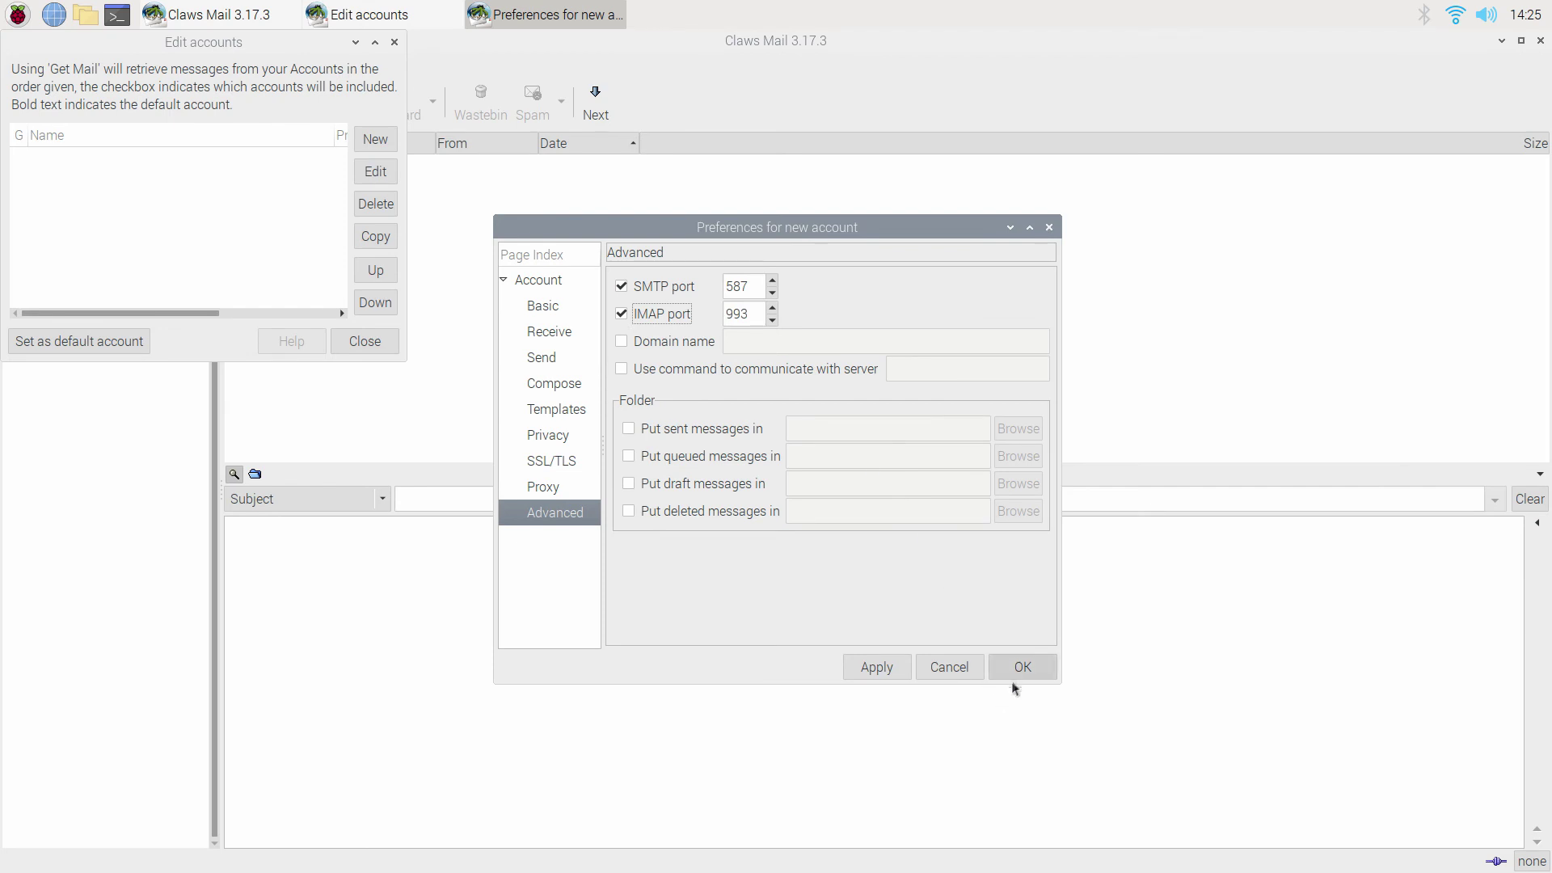
{"action": "left_click", "coordinate": [898, 673]}
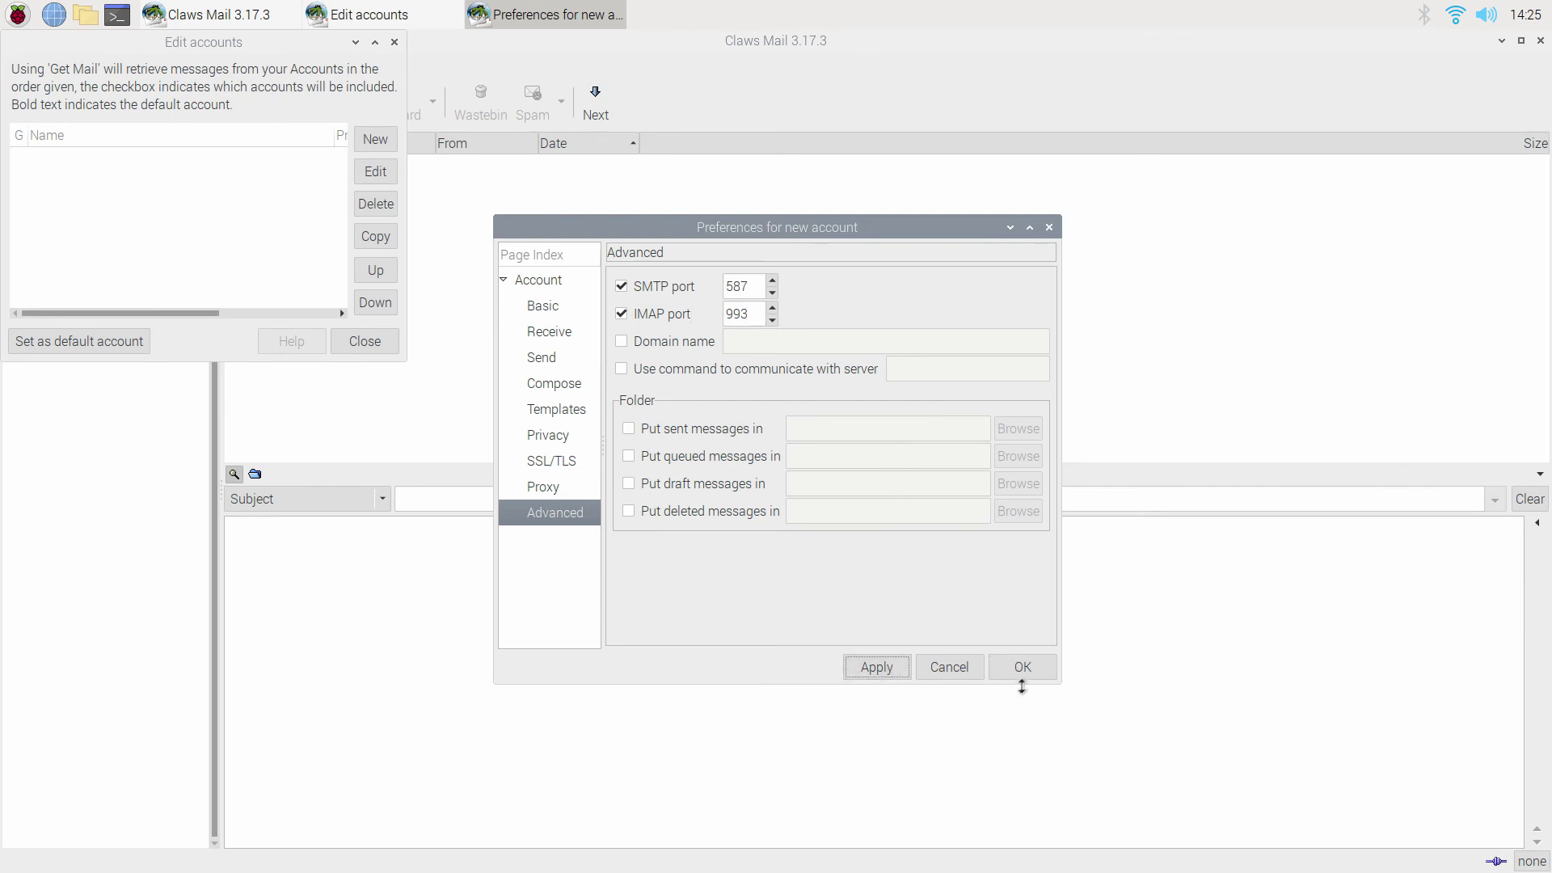
{"action": "left_click", "coordinate": [1022, 676]}
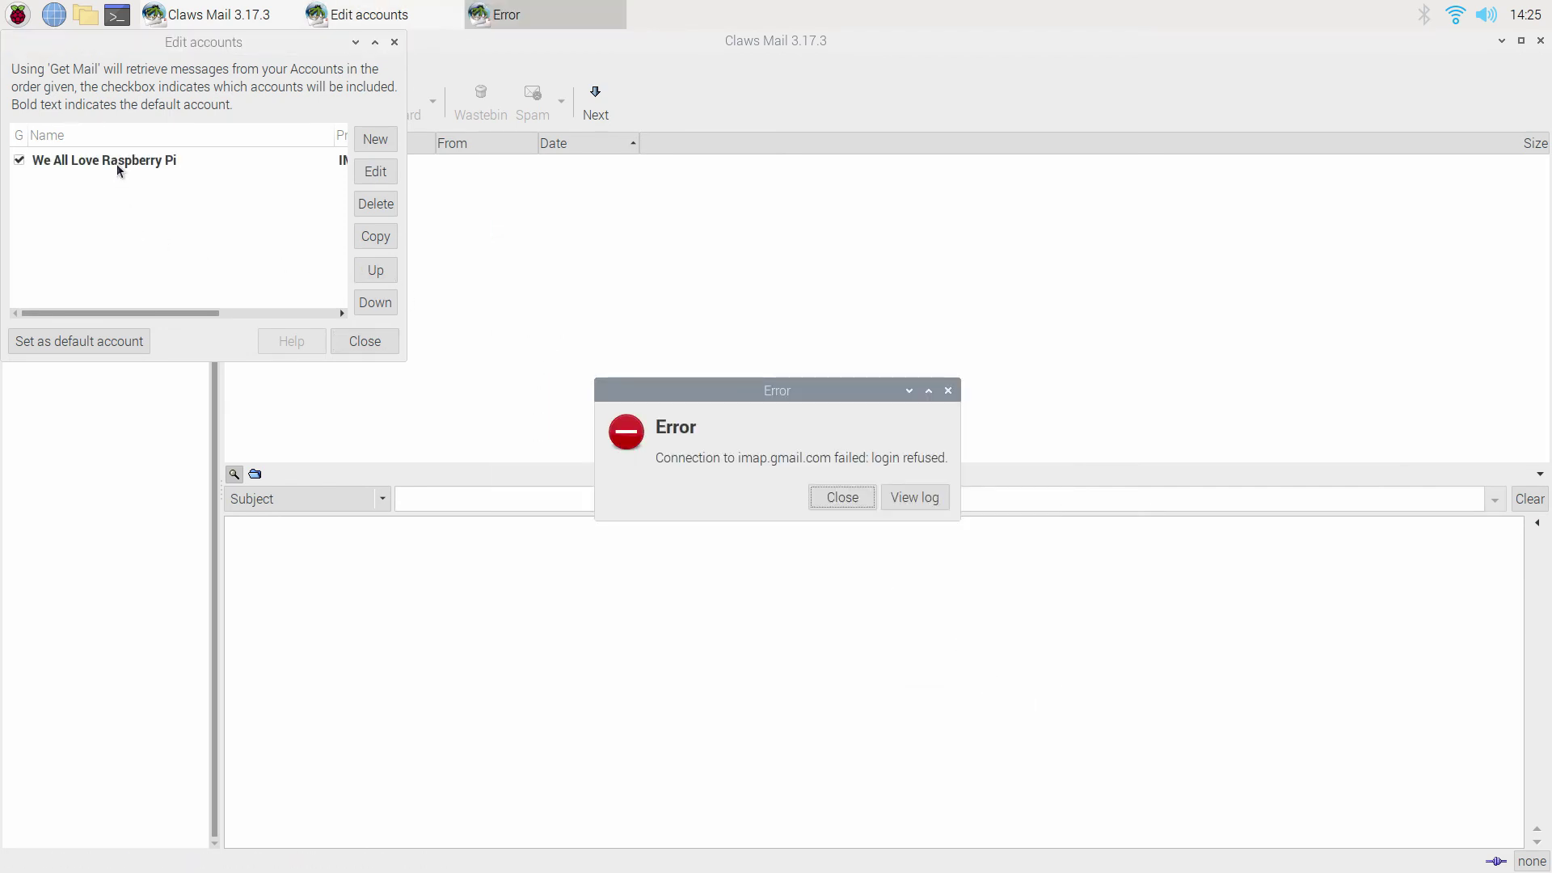
Dismiss the login-refused error, submit the re-entered password, and close the second IMAP error.
{"action": "left_click", "coordinate": [842, 498]}
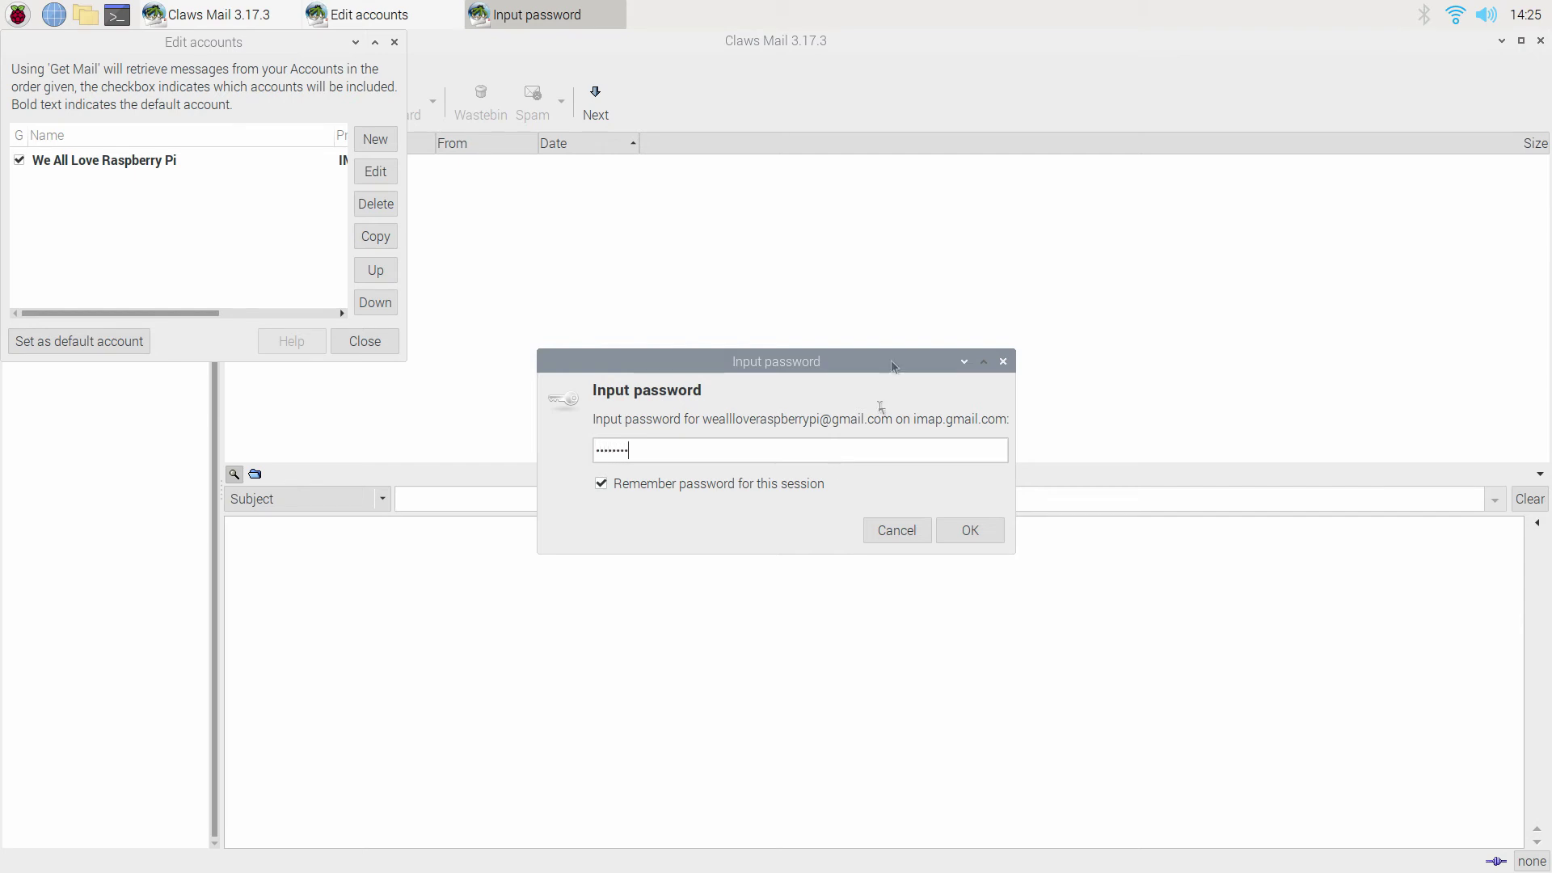
{"action": "left_click", "coordinate": [974, 534]}
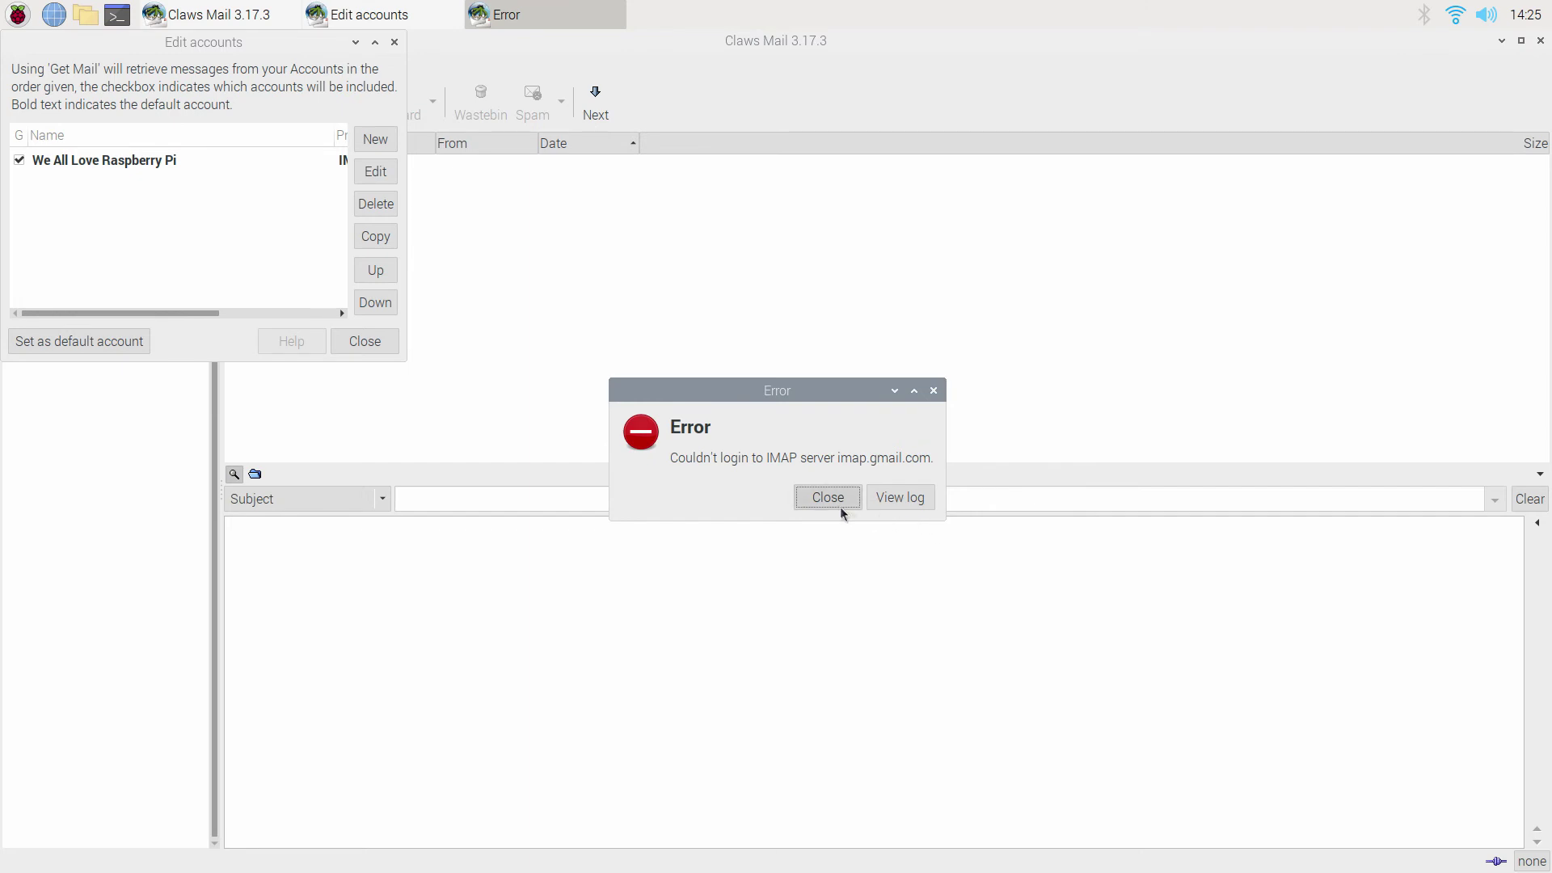
{"action": "left_click", "coordinate": [829, 498]}
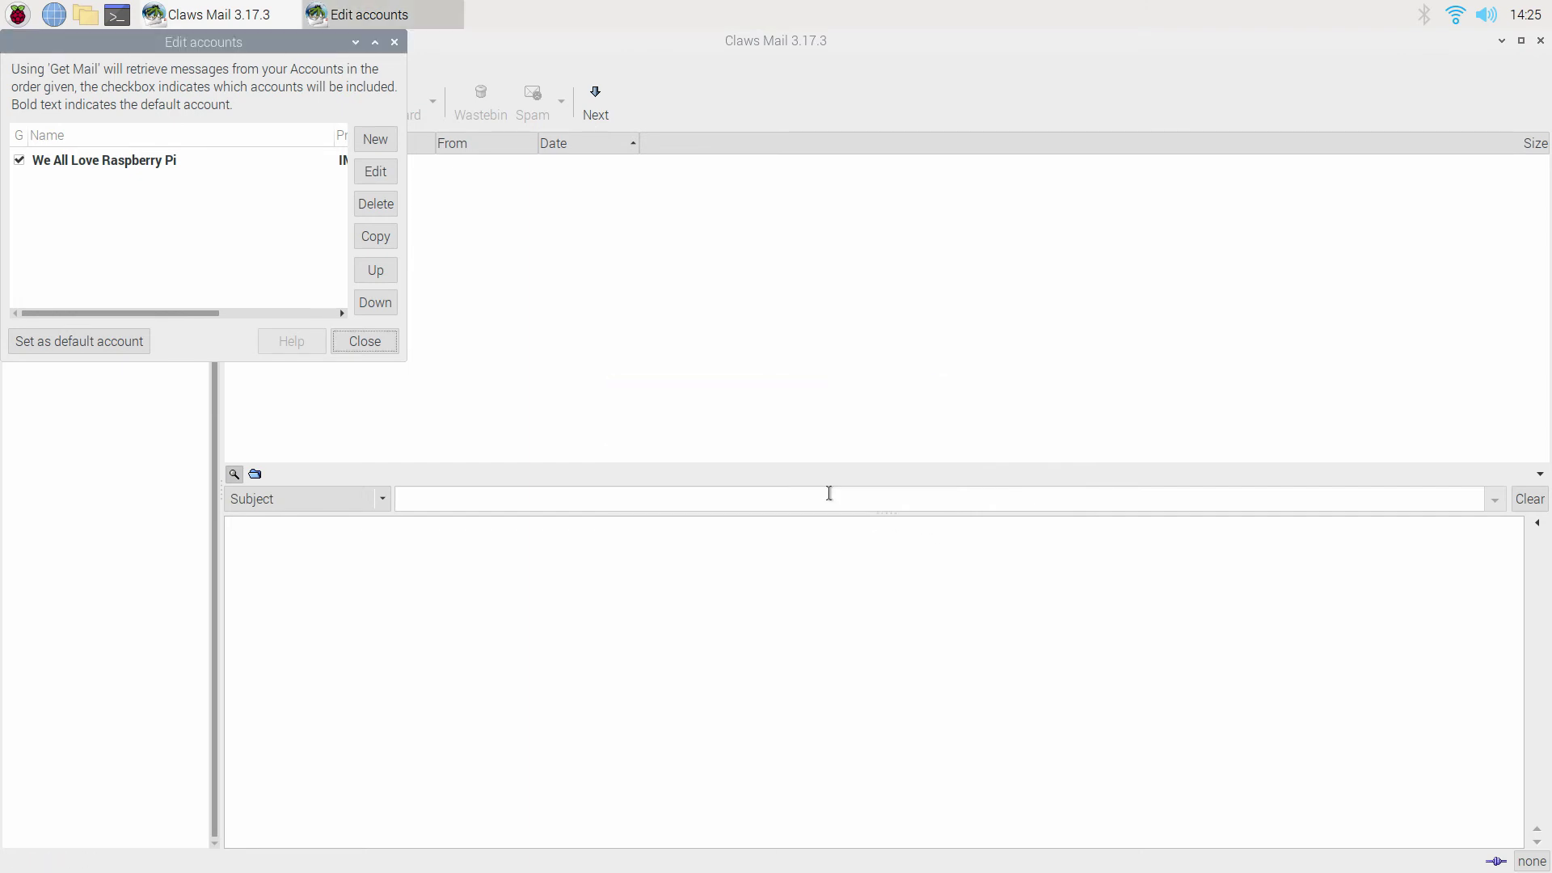
Edit the We All Love Raspberry Pi account and re-run Gmail server auto-configuration.
{"action": "left_click", "coordinate": [375, 172]}
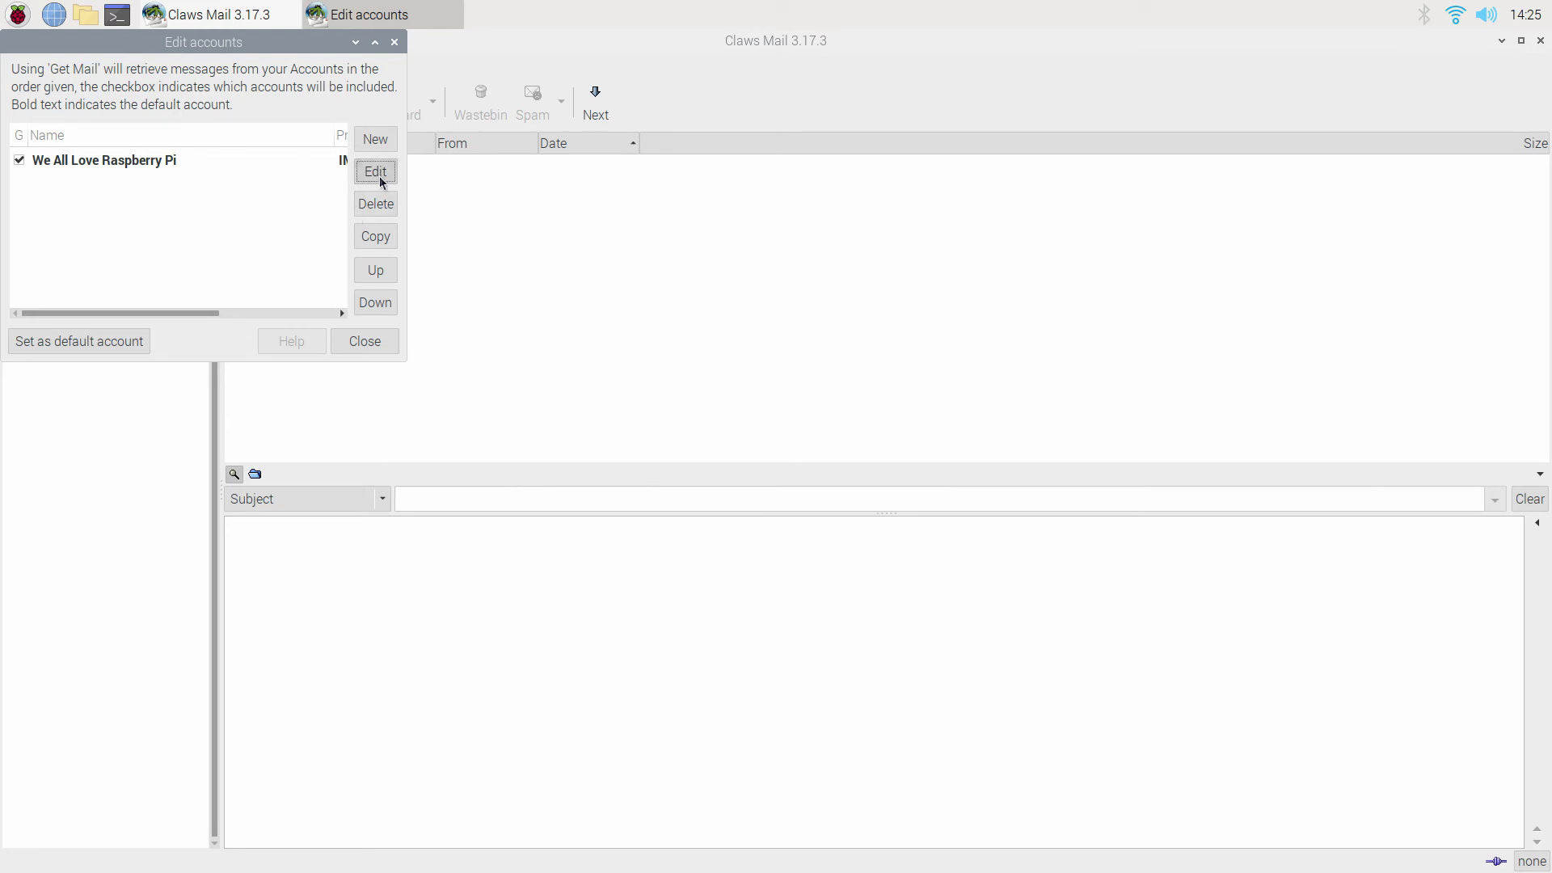
{"action": "left_click", "coordinate": [222, 166]}
{"action": "left_click", "coordinate": [387, 172]}
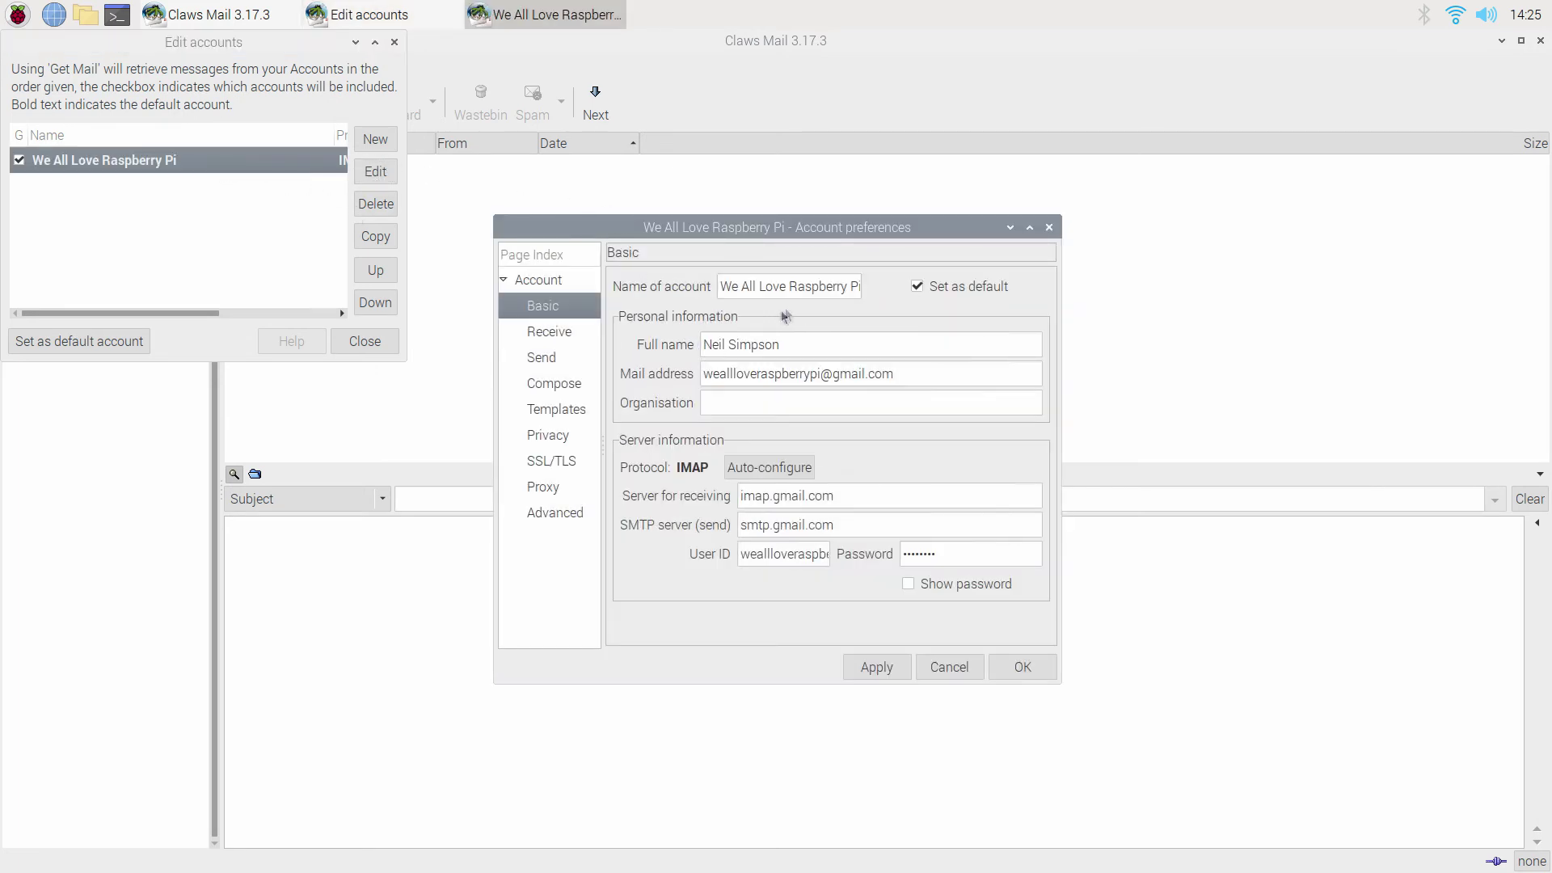
{"action": "left_click", "coordinate": [797, 469]}
Enable IMAP port 993, save the preferences, and set the account as default.
{"action": "left_click", "coordinate": [579, 514]}
{"action": "left_click", "coordinate": [622, 315]}
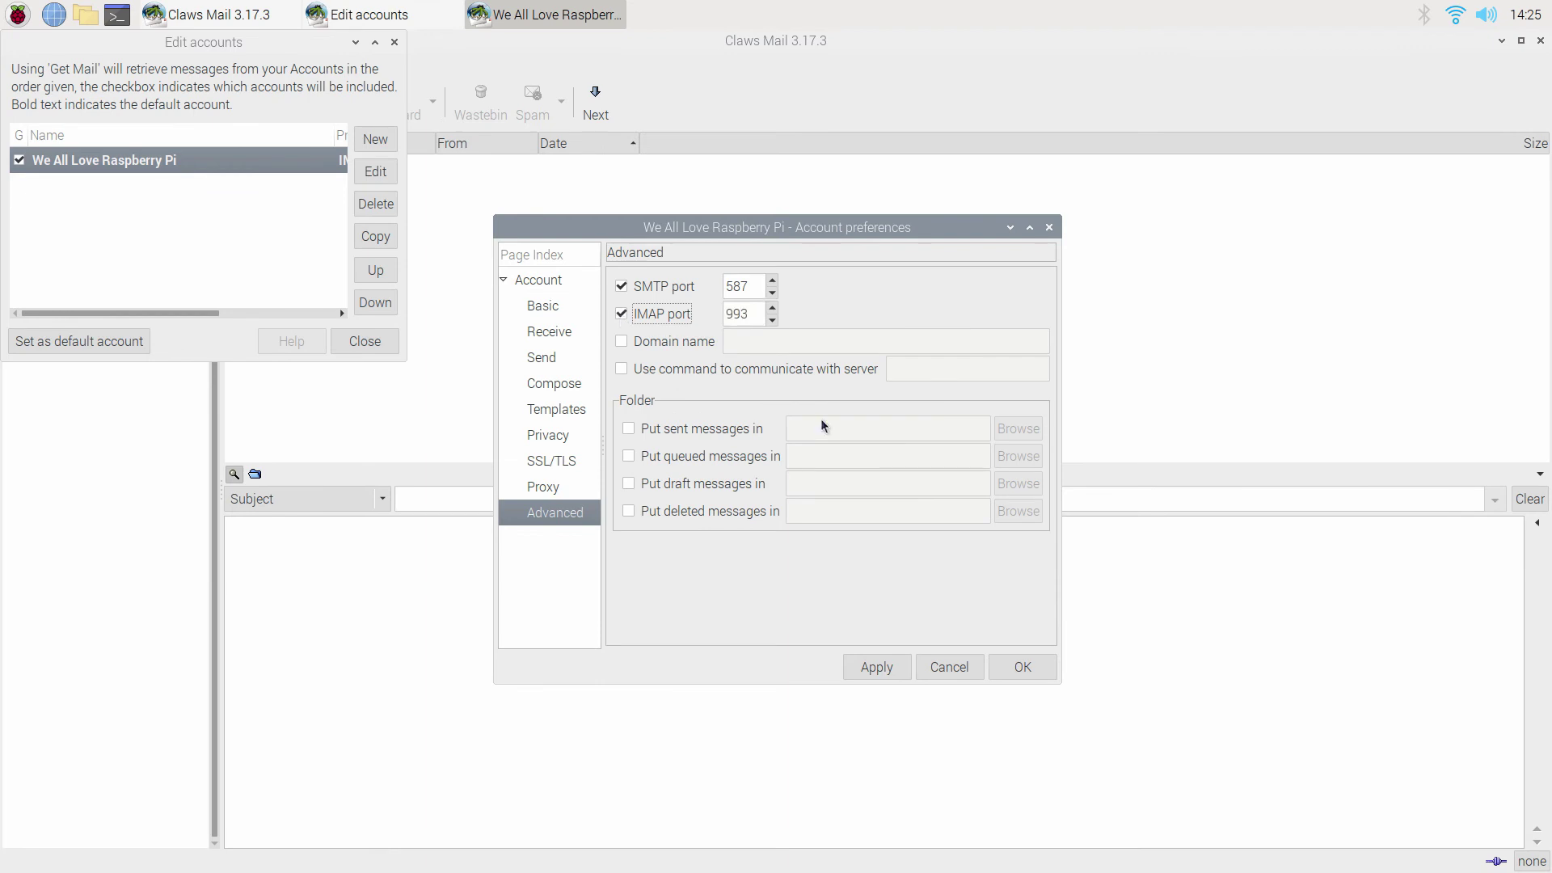
{"action": "left_click", "coordinate": [875, 667]}
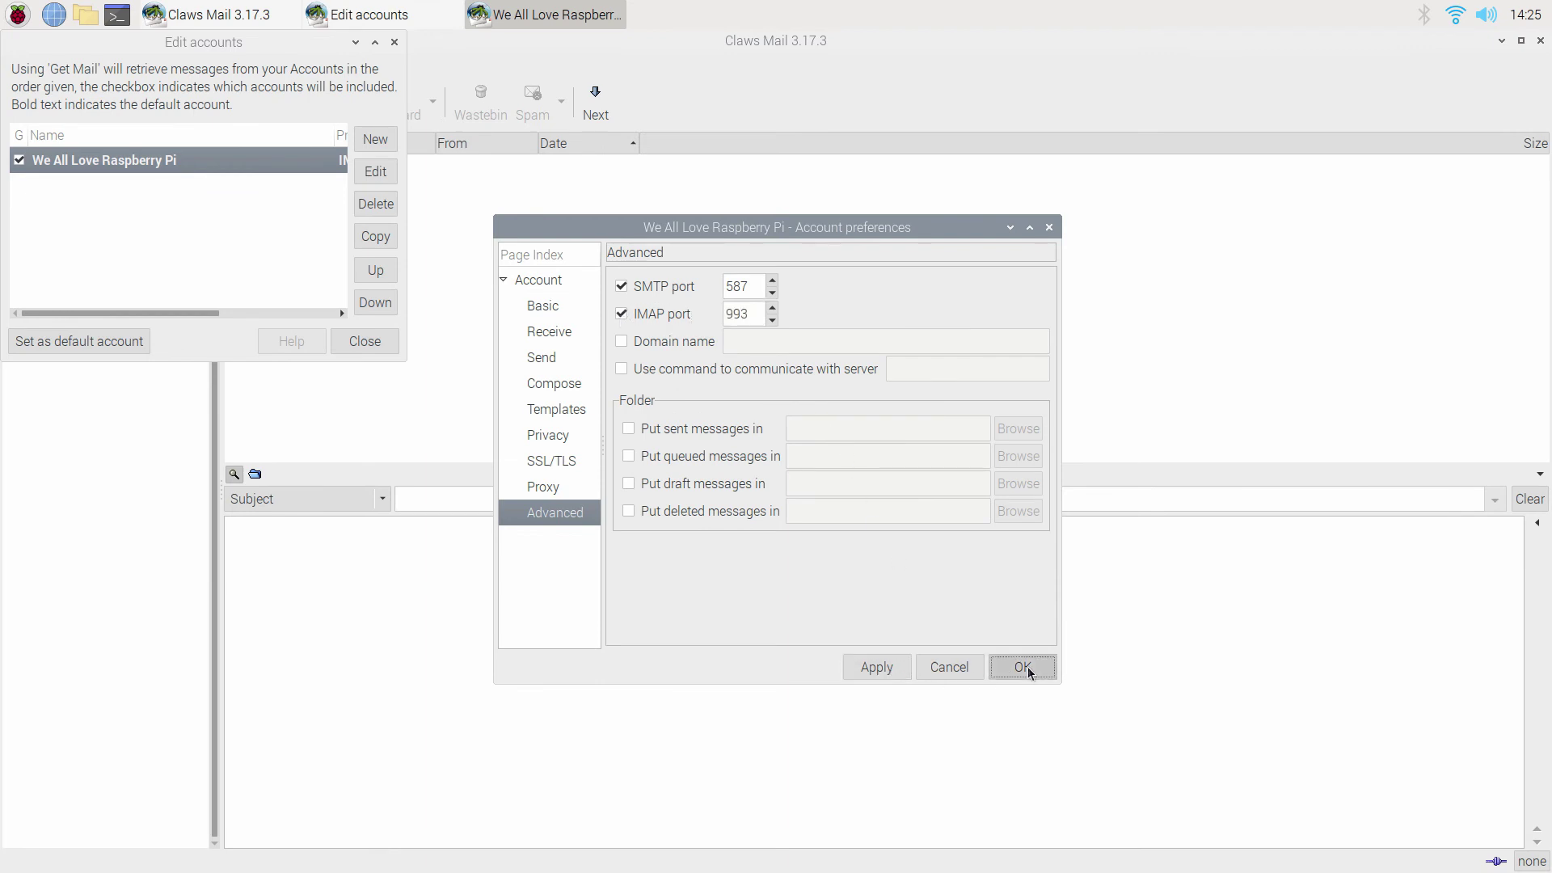
{"action": "left_click", "coordinate": [1025, 667]}
{"action": "left_click", "coordinate": [127, 343]}
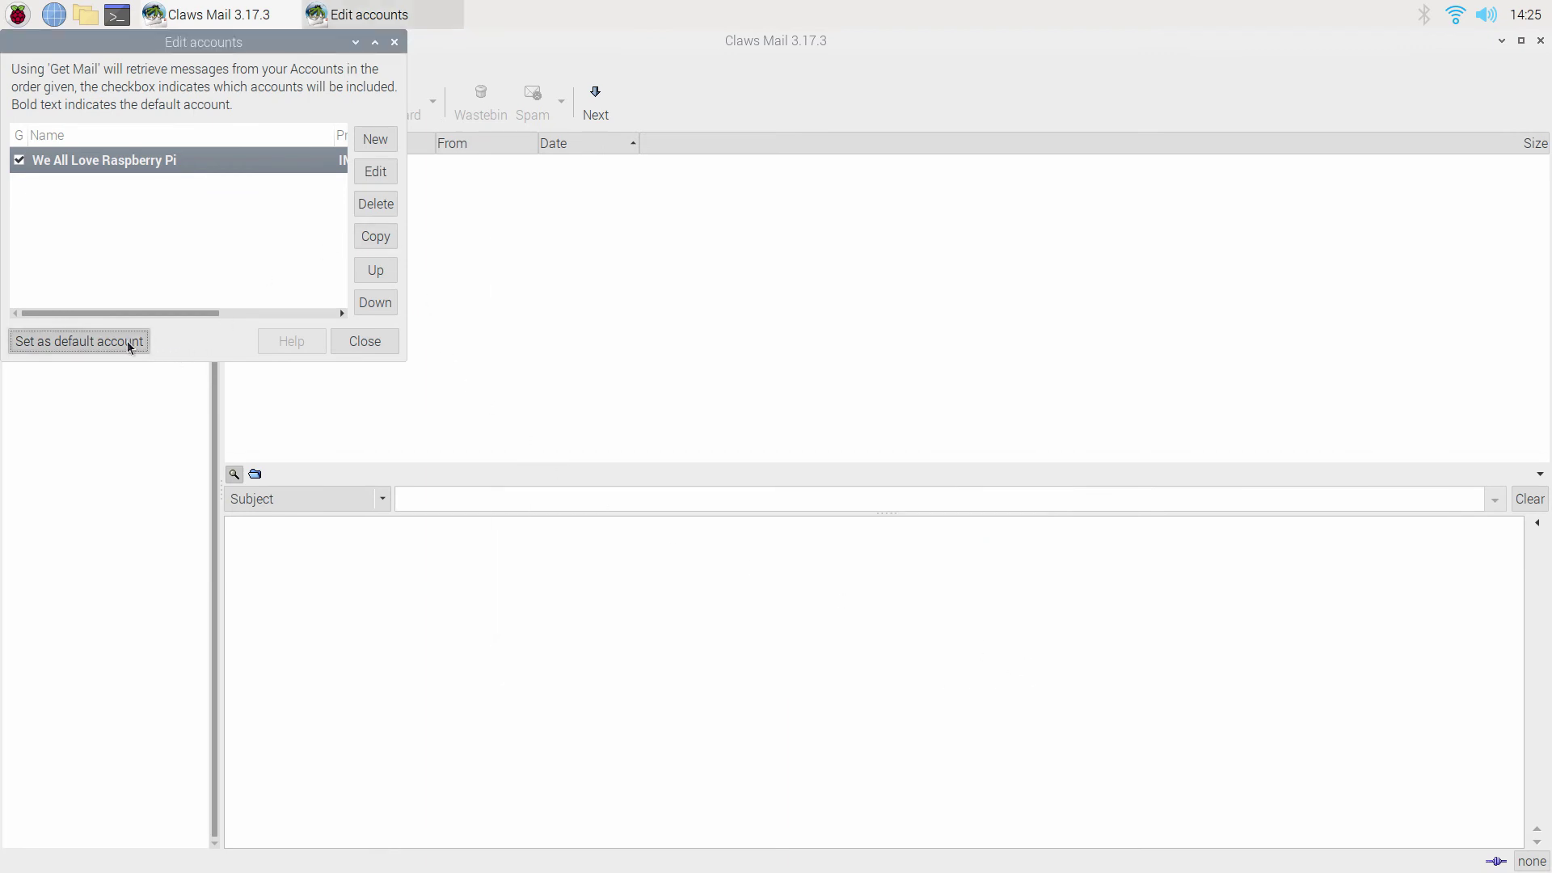
Close the accounts list and check the We All Love account folder for new folders.
{"action": "left_click", "coordinate": [376, 341]}
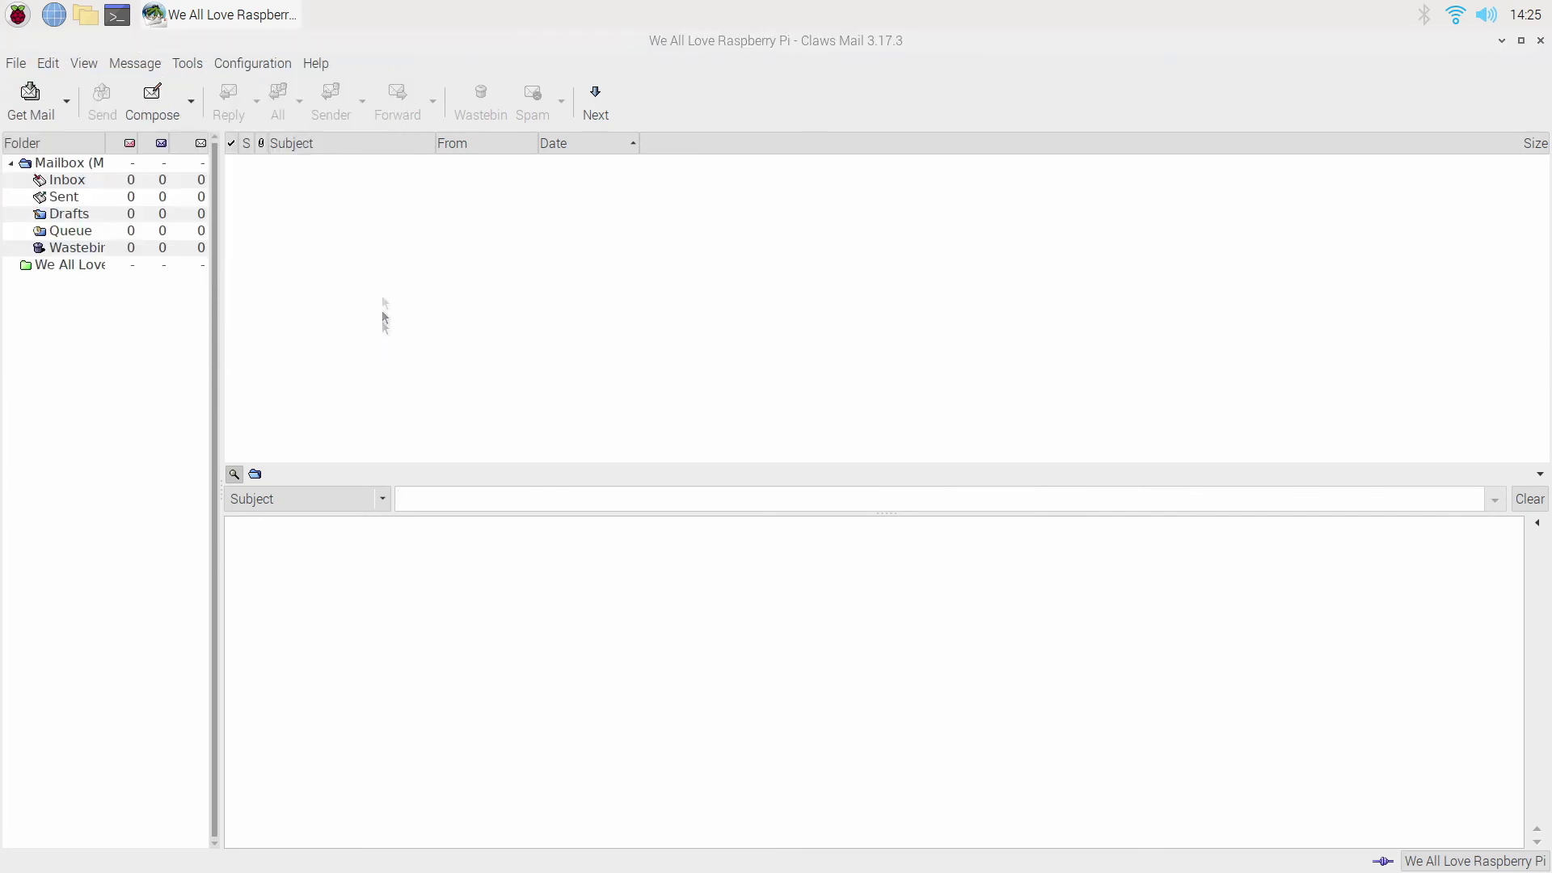
{"action": "left_click", "coordinate": [59, 267]}
{"action": "right_click", "coordinate": [57, 265]}
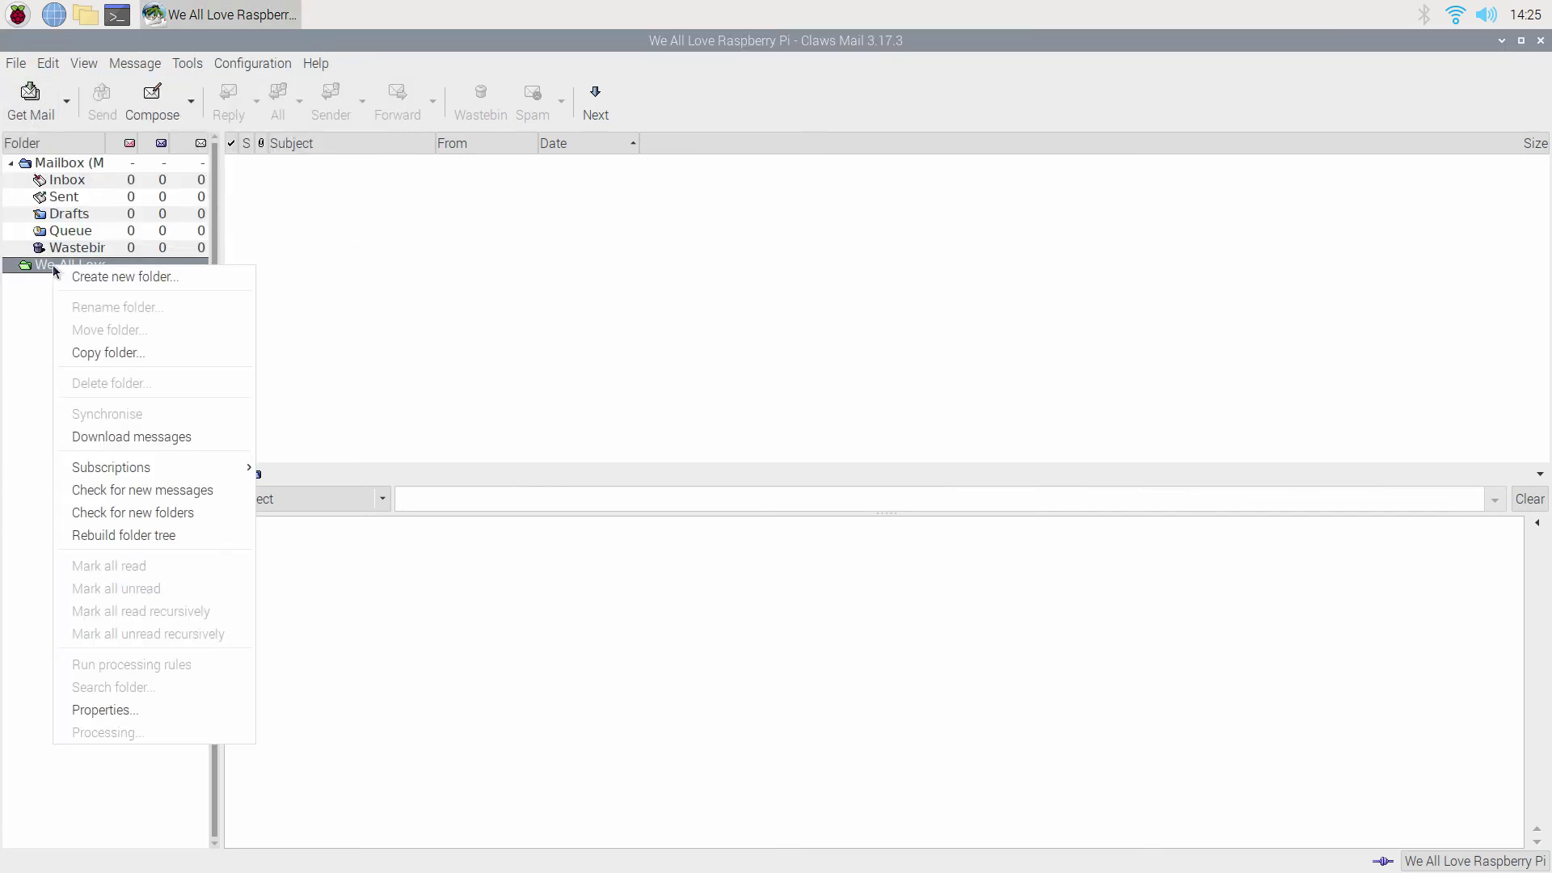
{"action": "left_click", "coordinate": [206, 515]}
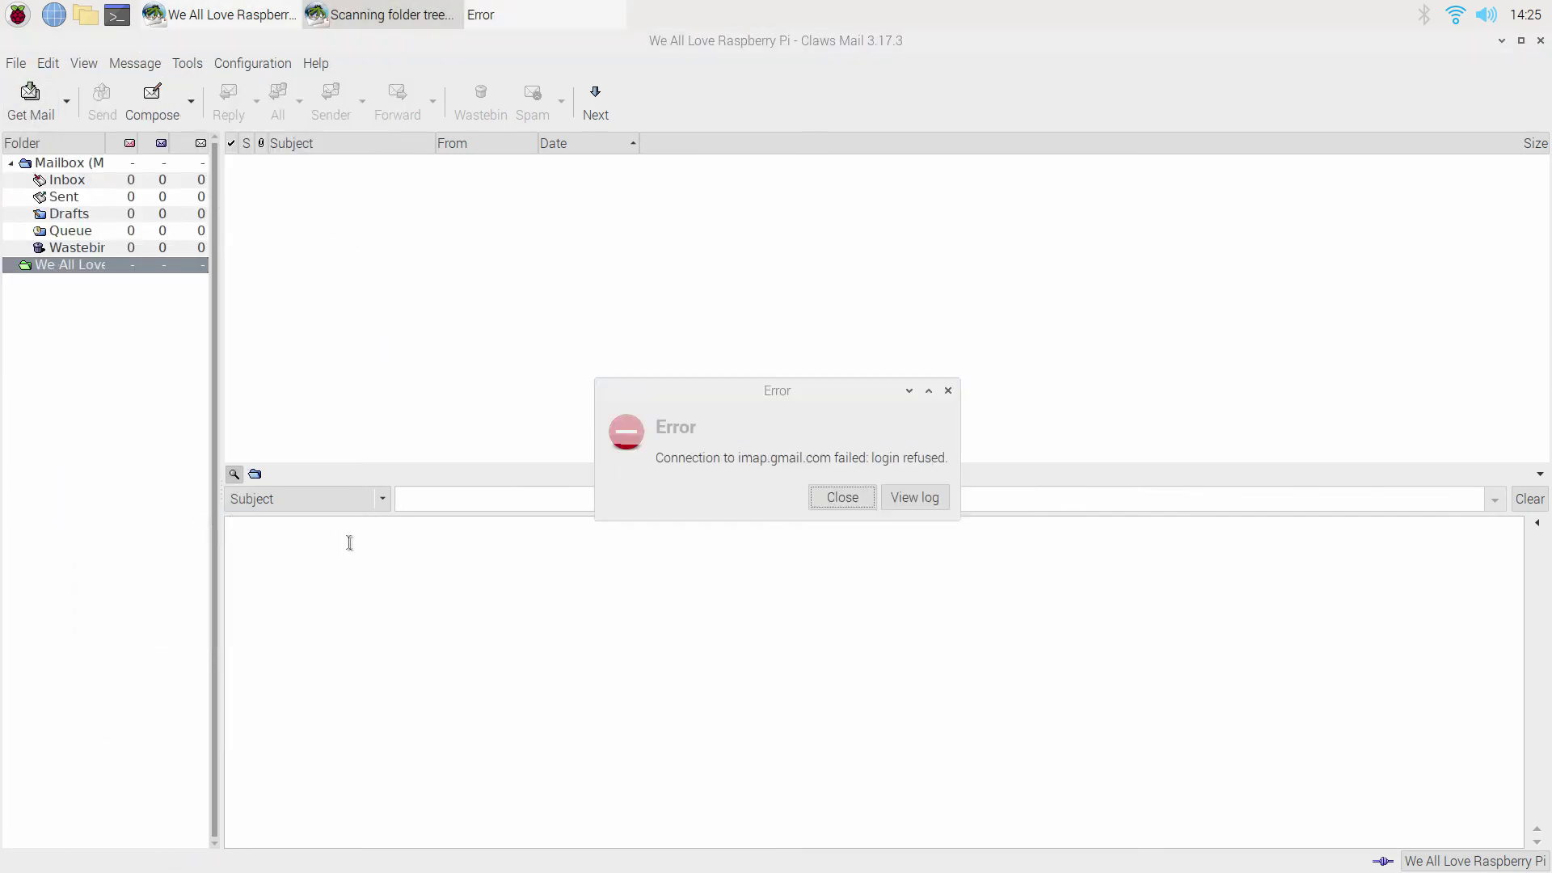
Dismiss the login errors and password prompt, then exit Claws Mail via File > Exit.
{"action": "left_click", "coordinate": [857, 503]}
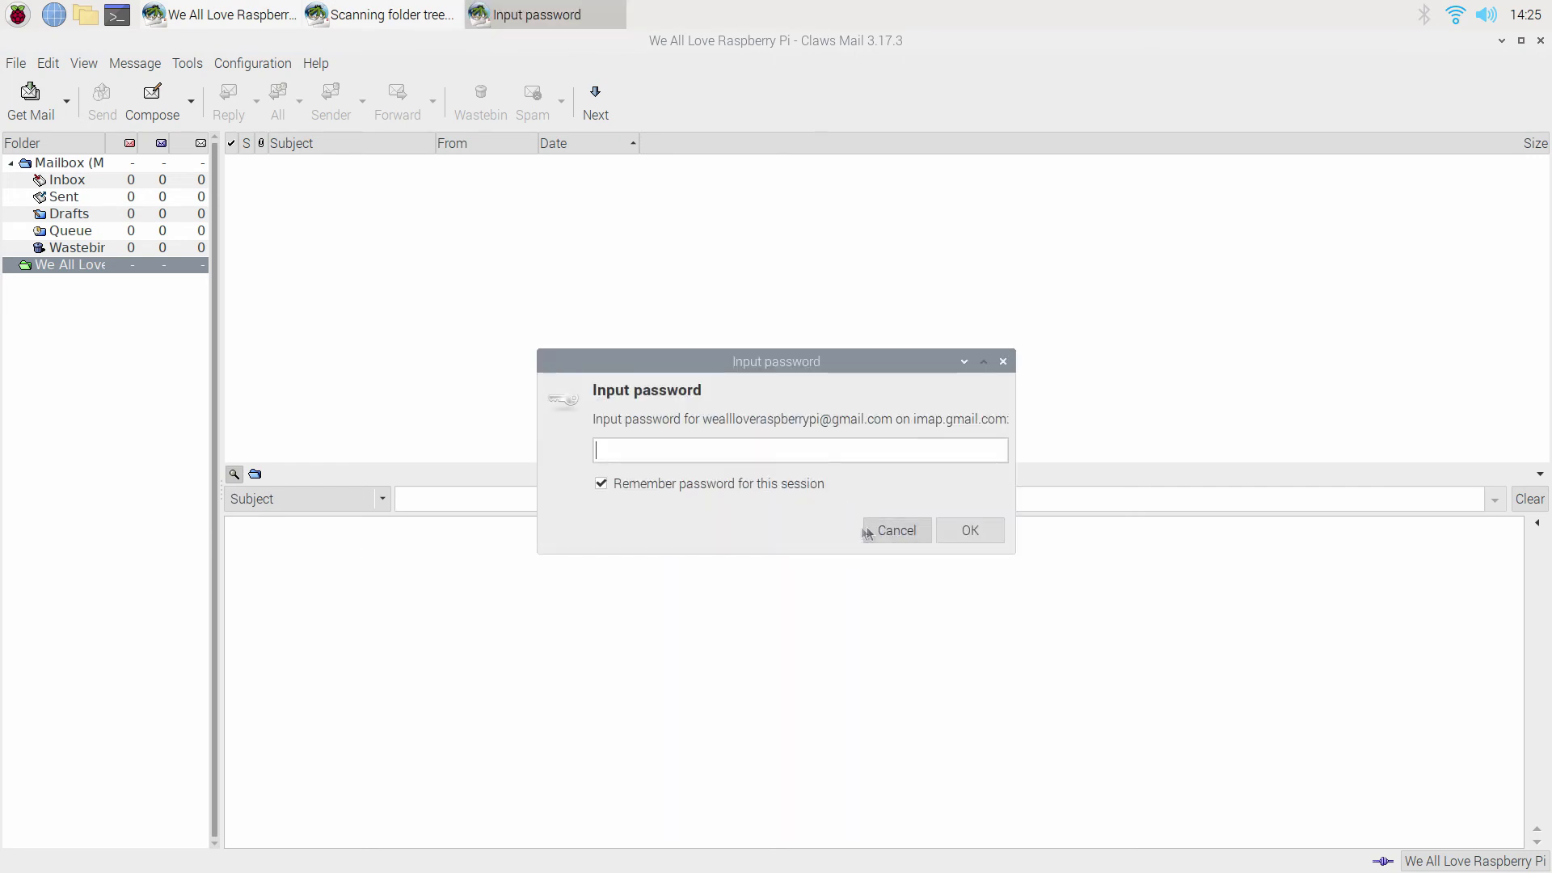
{"action": "left_click", "coordinate": [976, 535]}
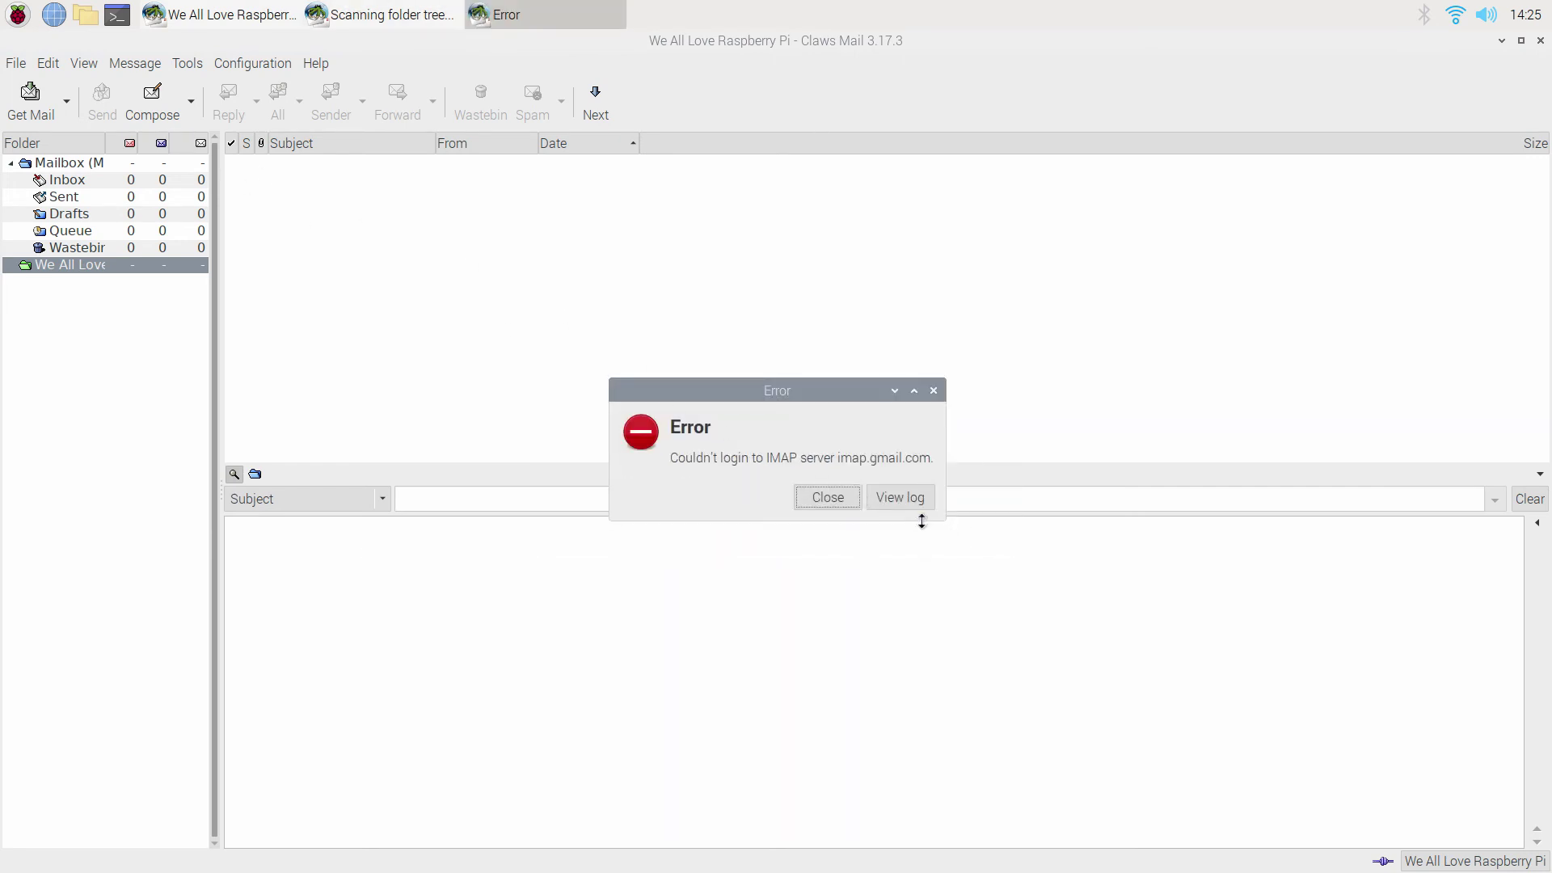
{"action": "left_click", "coordinate": [826, 502]}
{"action": "left_click", "coordinate": [22, 65]}
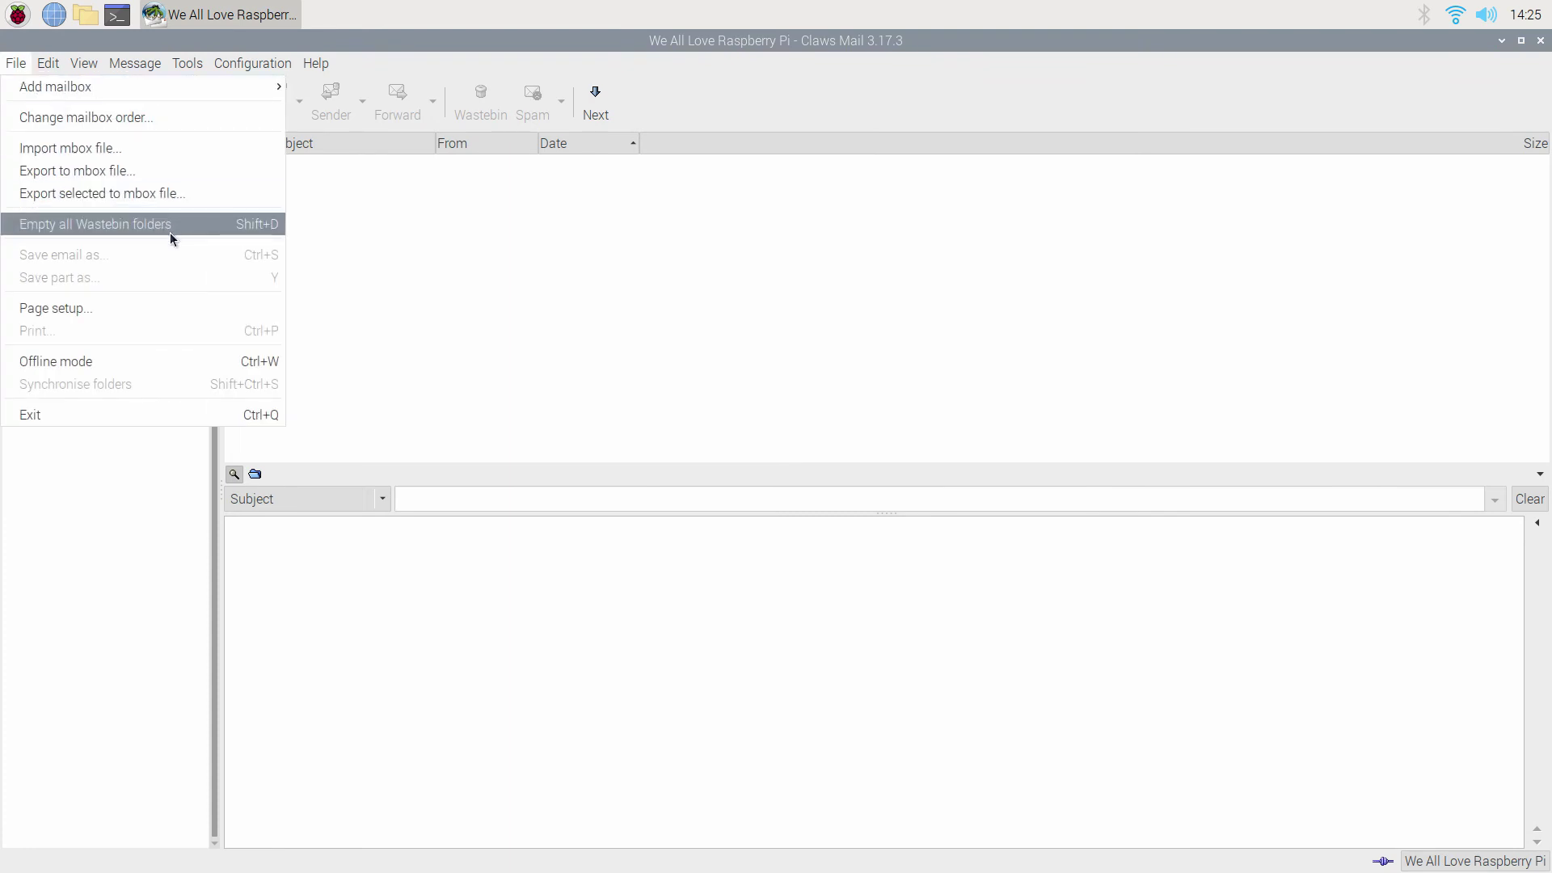
{"action": "left_click", "coordinate": [176, 366]}
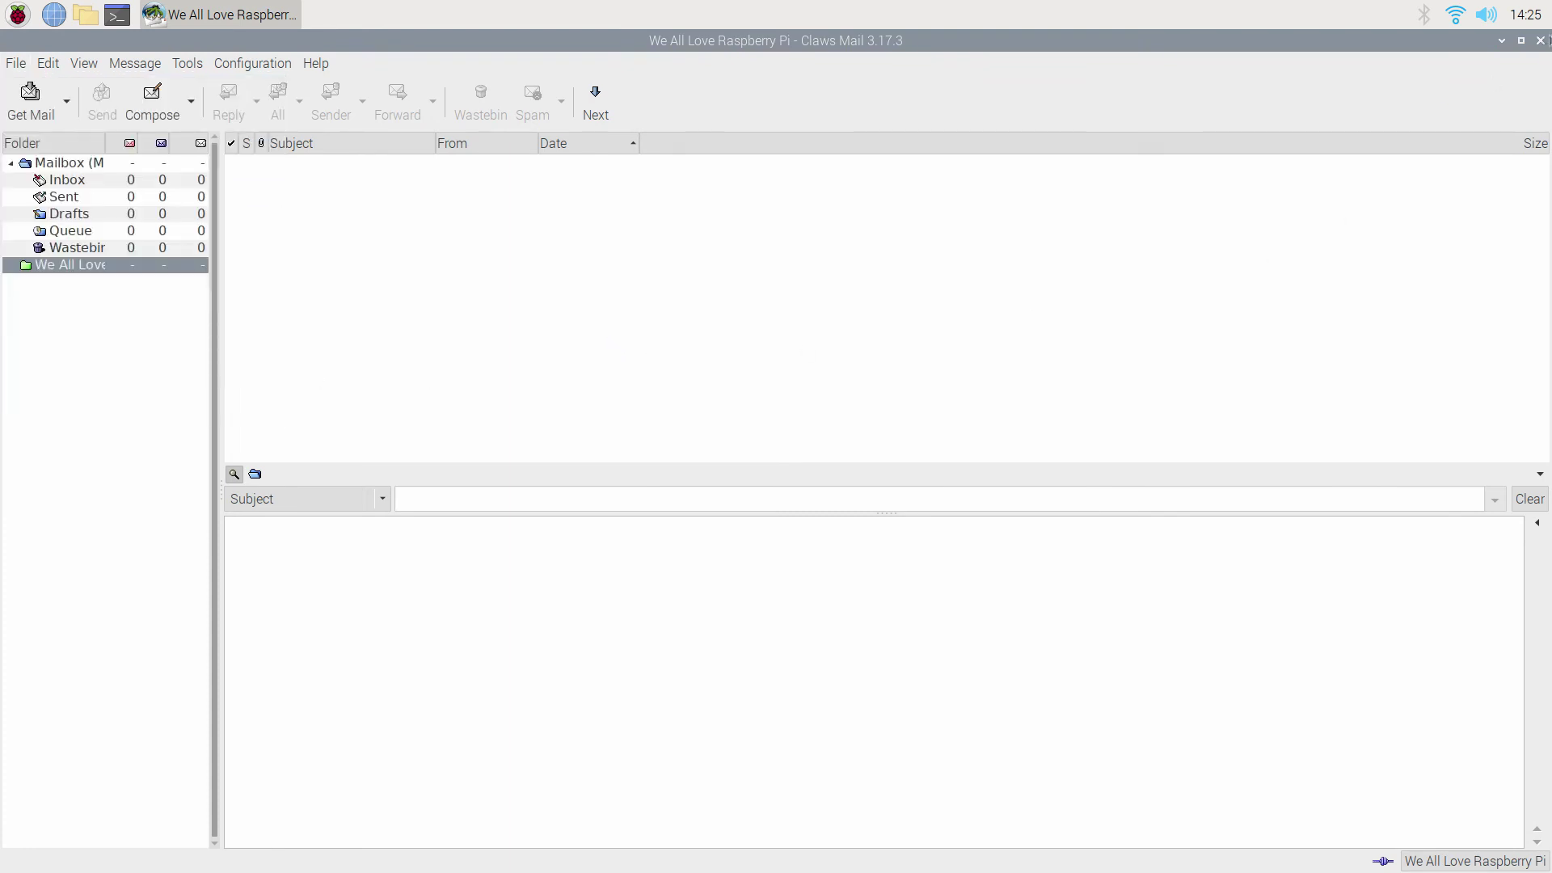
Relaunch Claws Mail from the Internet menu and open Configuration > Edit accounts.
{"action": "left_click", "coordinate": [1541, 40]}
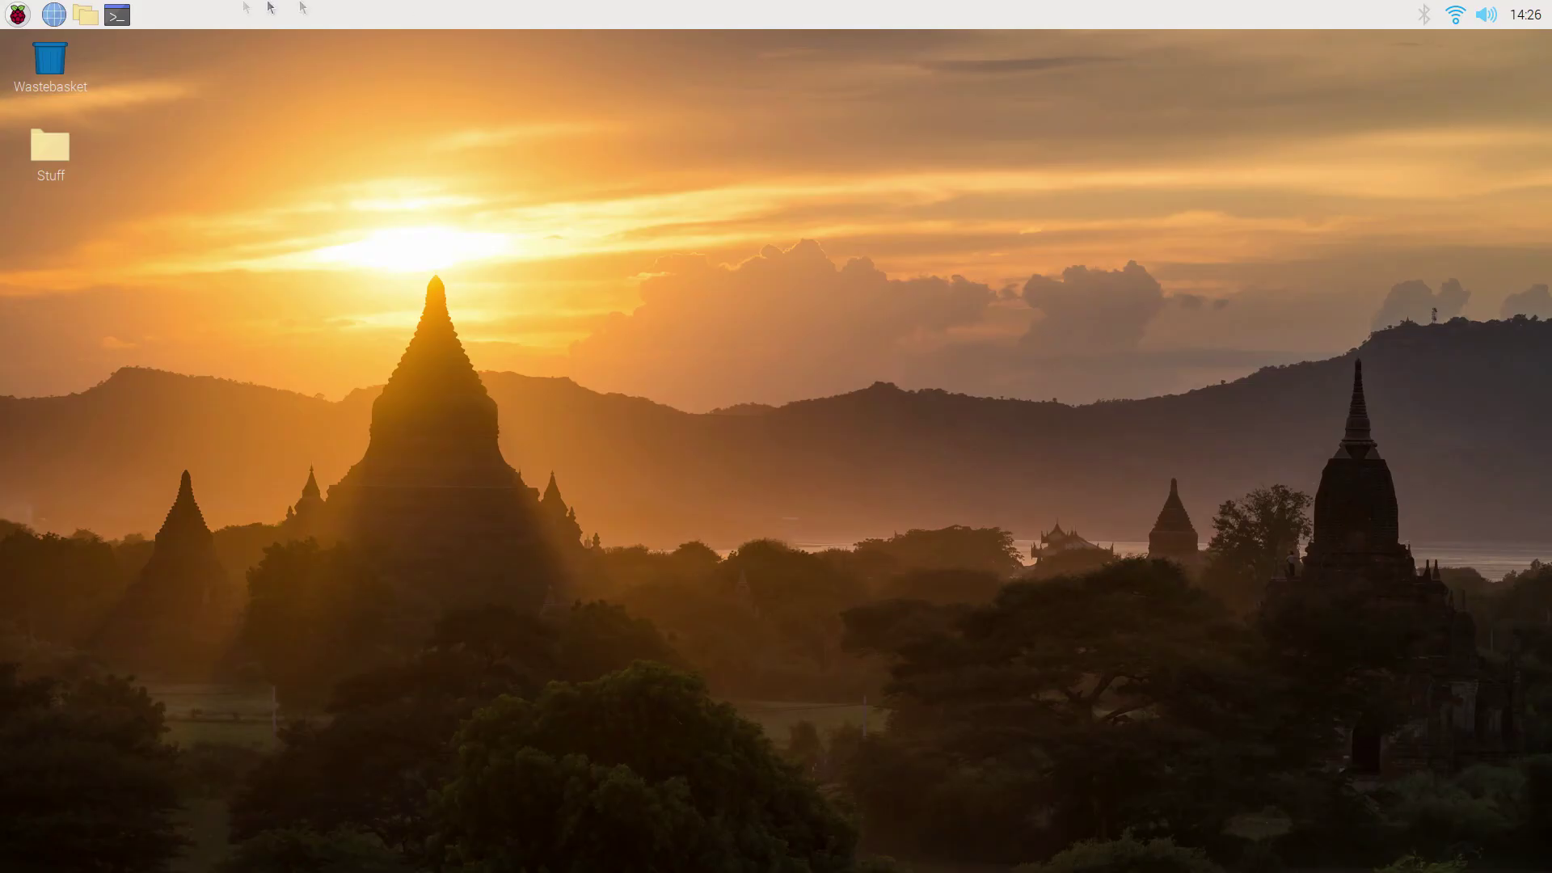
{"action": "left_click", "coordinate": [17, 15]}
{"action": "mouse_move", "coordinate": [144, 138]}
{"action": "left_click", "coordinate": [242, 164]}
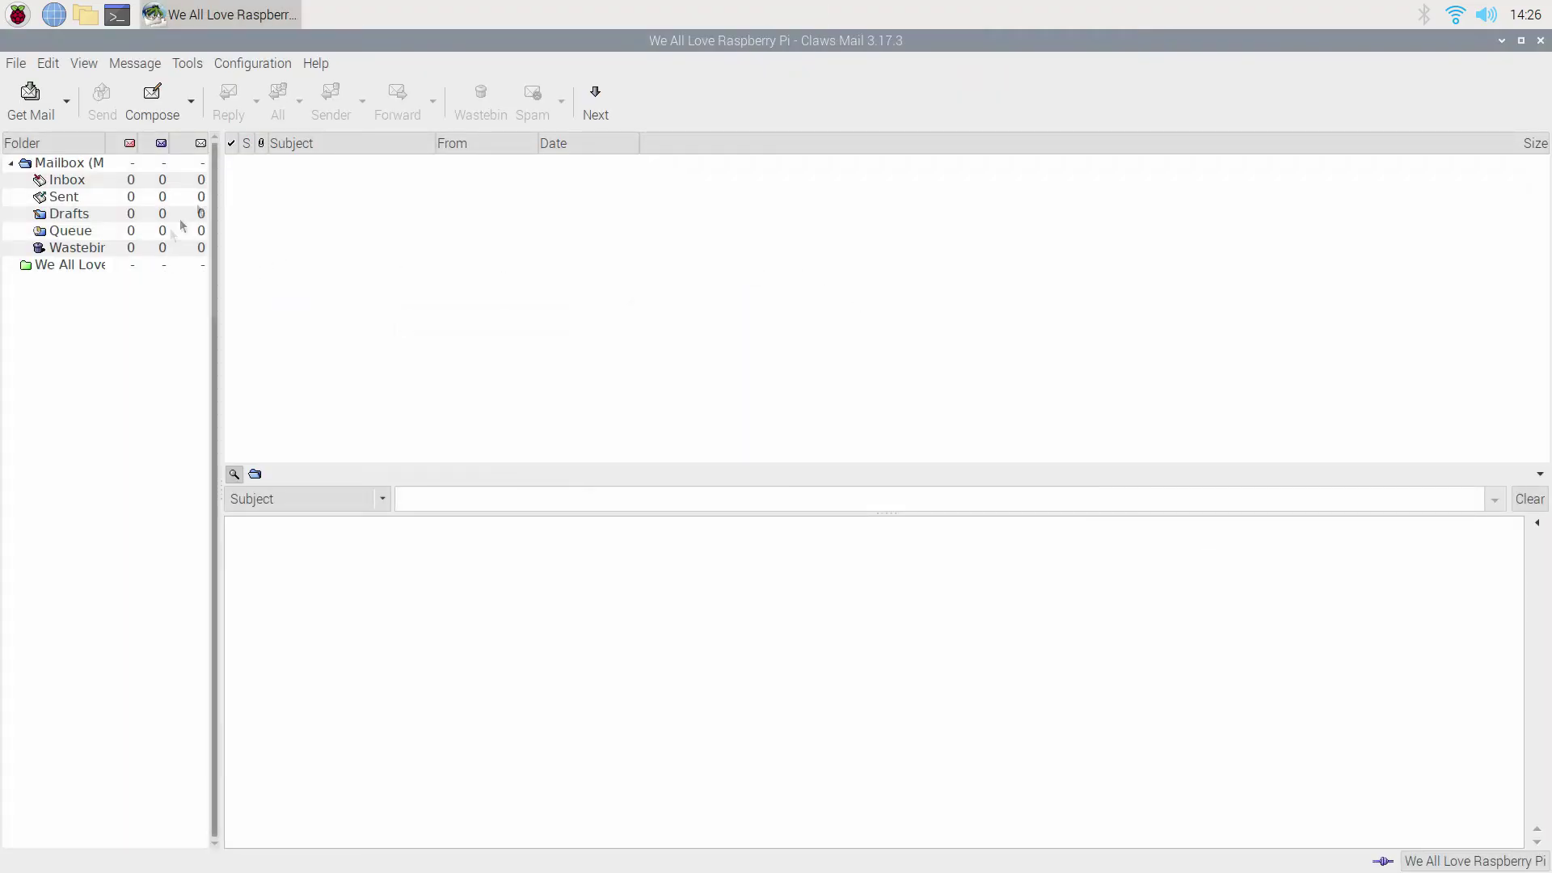
{"action": "left_click", "coordinate": [234, 66]}
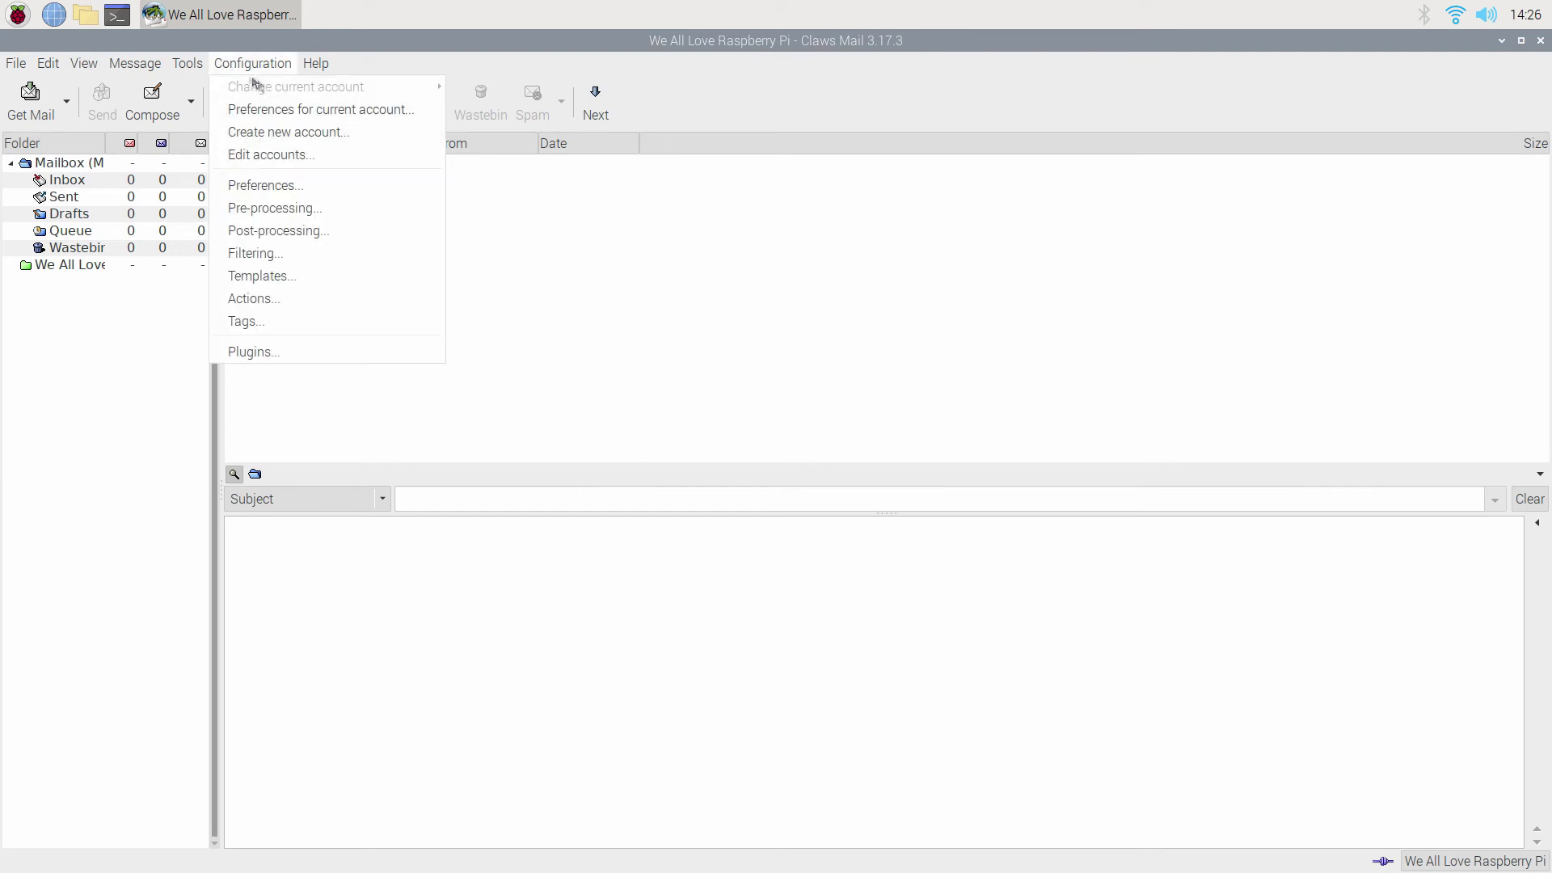
{"action": "left_click", "coordinate": [302, 152]}
Open the Gmail account settings, browse every page, and check the full User ID on Basic.
{"action": "left_click", "coordinate": [367, 178]}
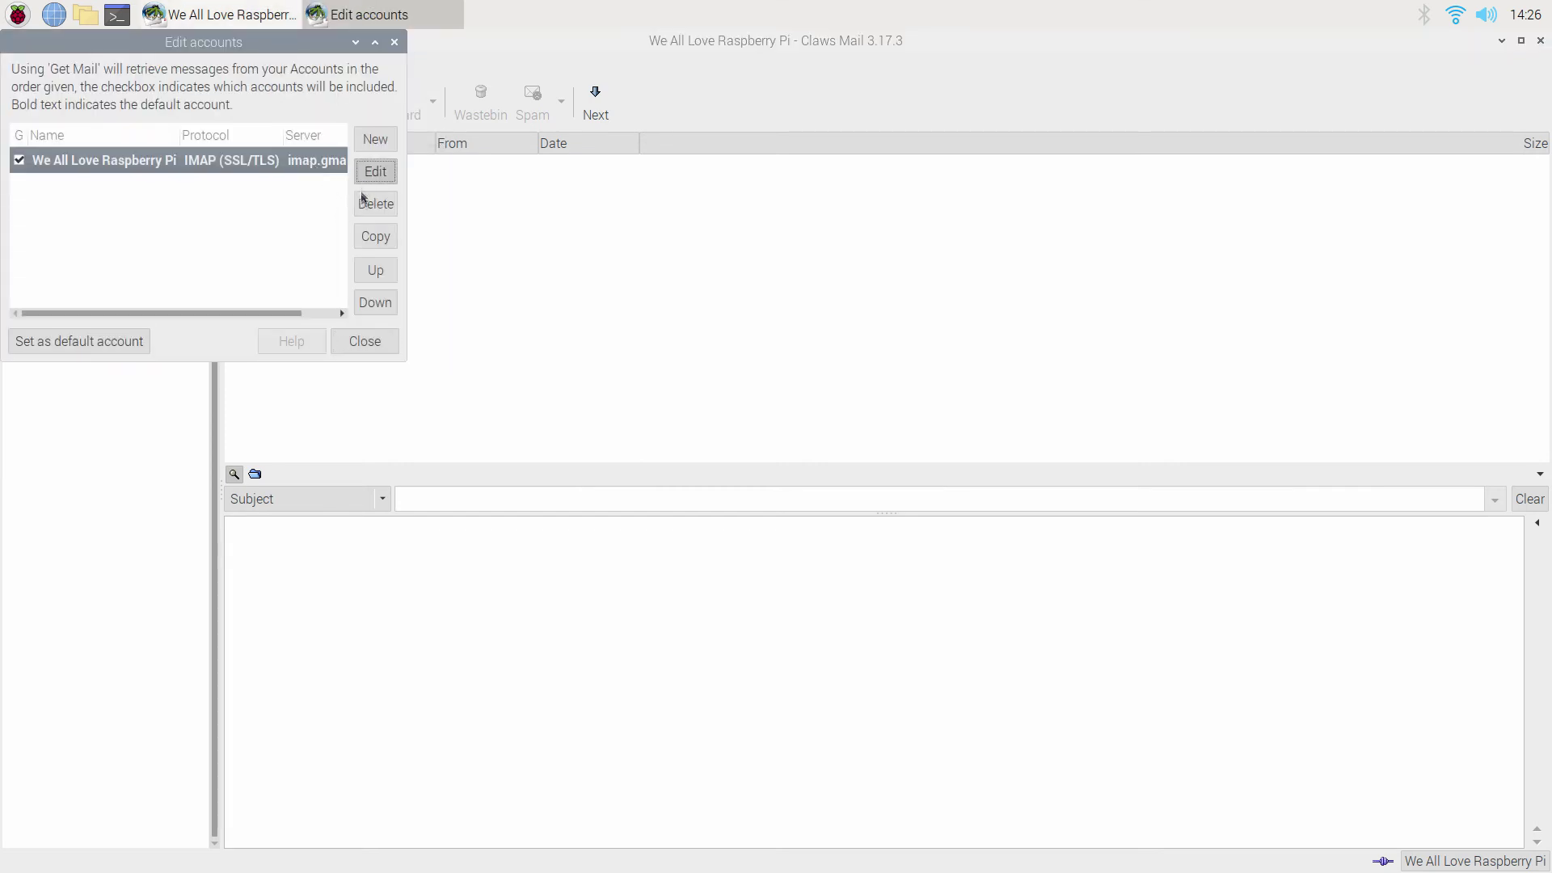
{"action": "left_click", "coordinate": [566, 514]}
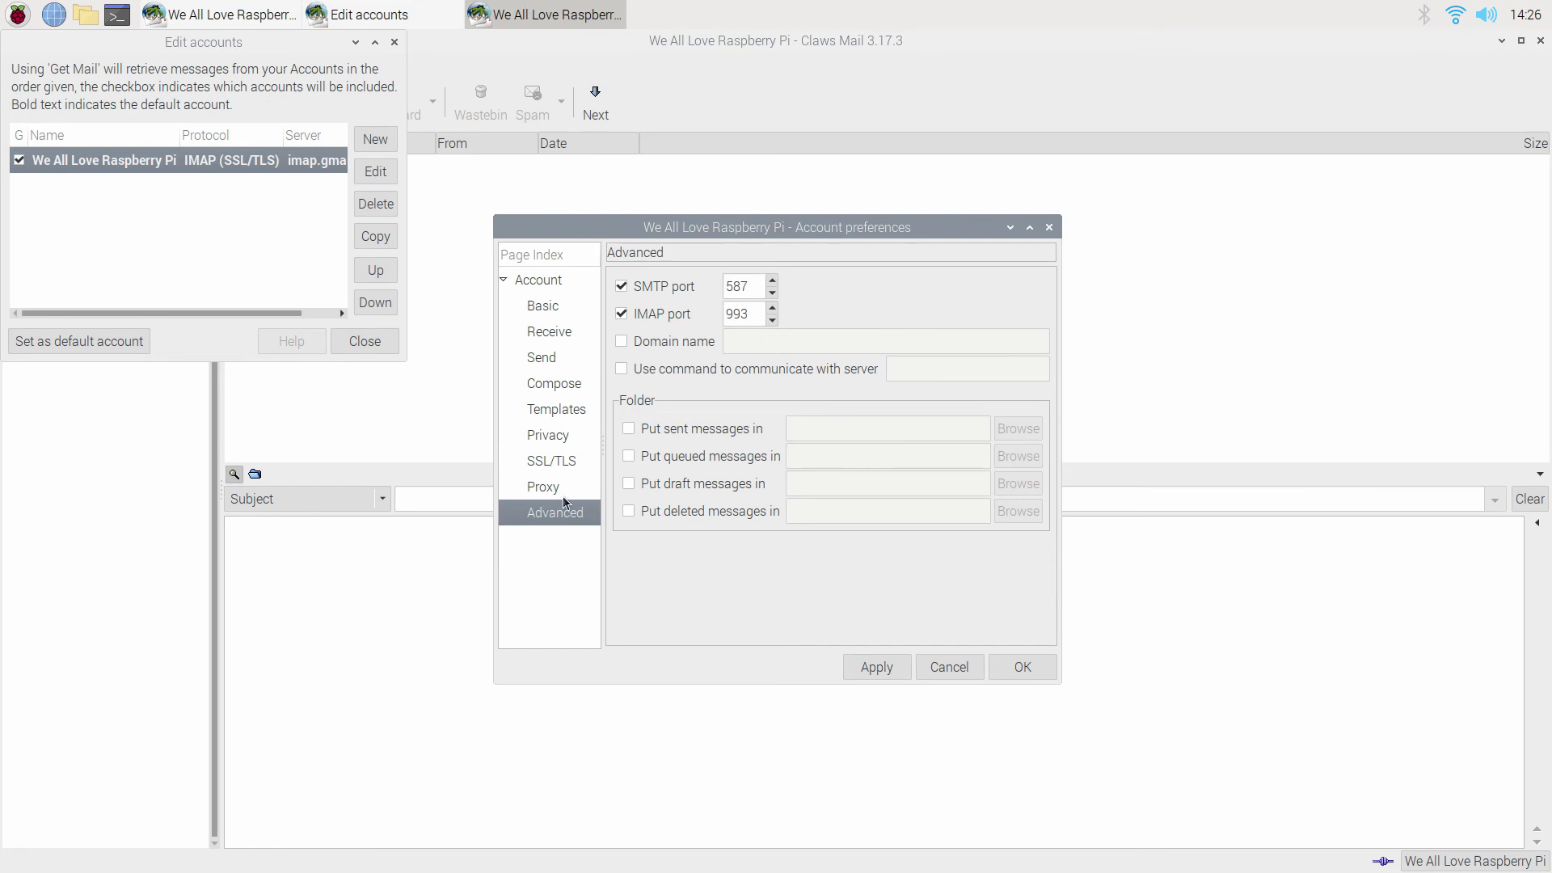
{"action": "left_click", "coordinate": [565, 487]}
{"action": "left_click", "coordinate": [564, 461]}
{"action": "left_click", "coordinate": [564, 435]}
{"action": "left_click", "coordinate": [563, 411]}
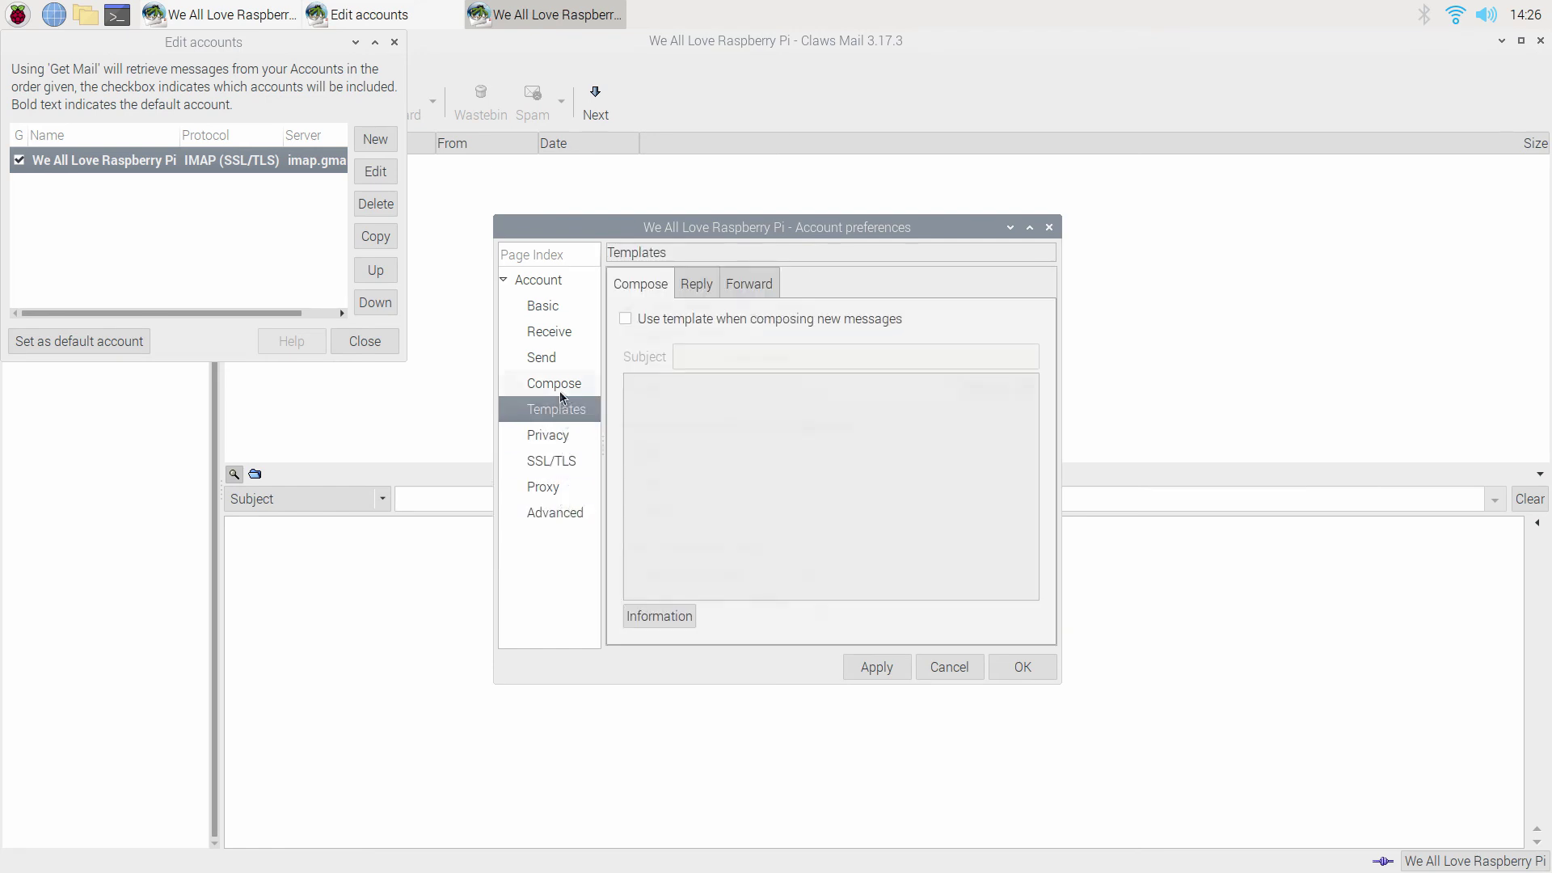
{"action": "left_click", "coordinate": [558, 385]}
{"action": "left_click", "coordinate": [556, 359]}
{"action": "left_click", "coordinate": [555, 333]}
{"action": "left_click", "coordinate": [553, 307]}
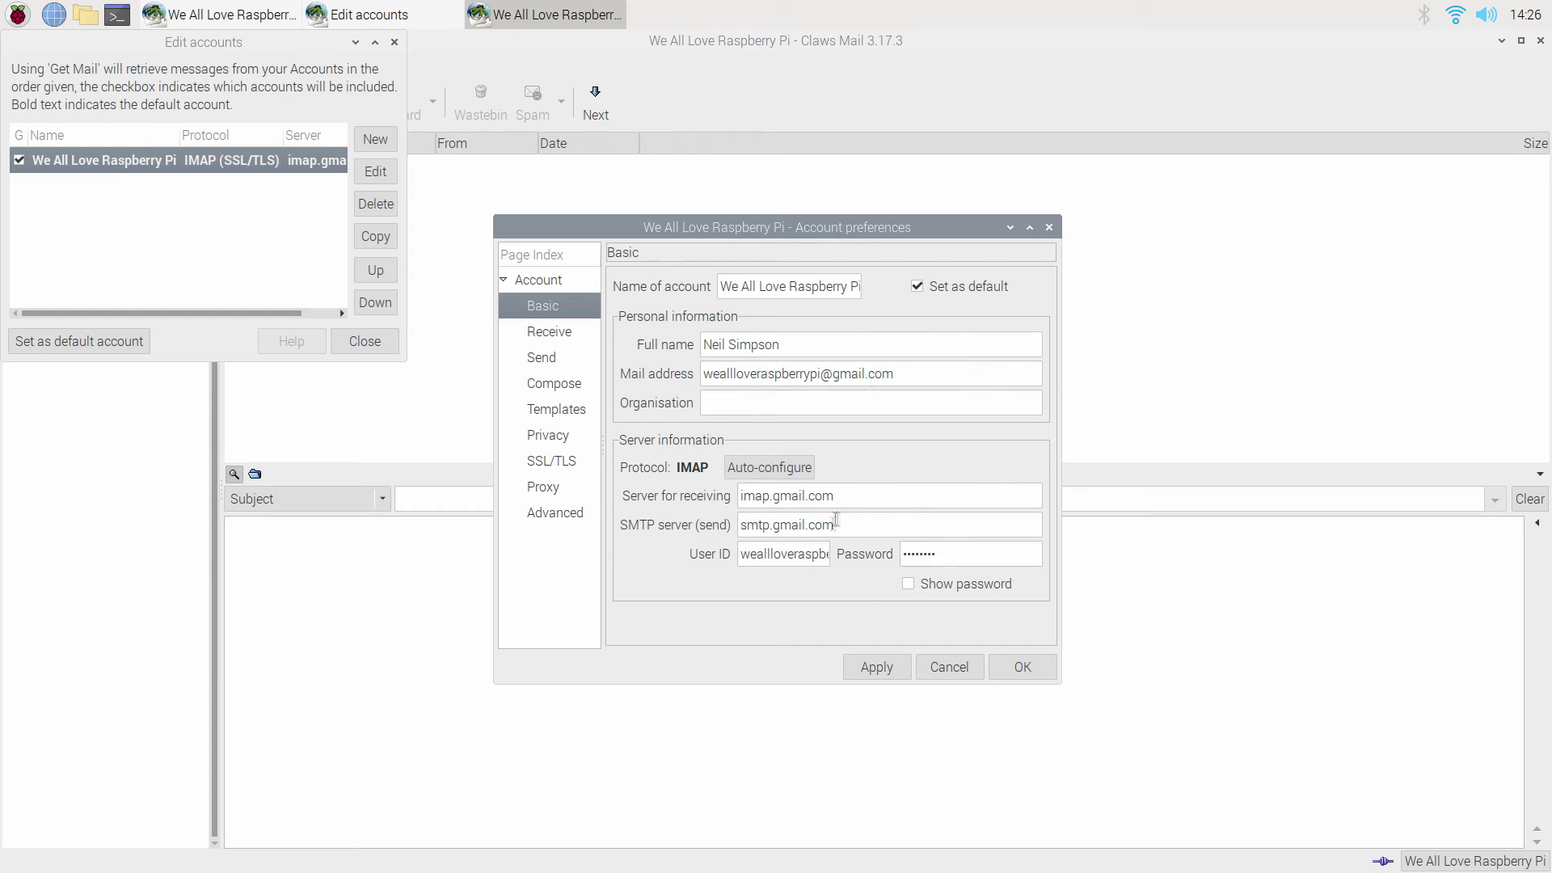
{"action": "left_click", "coordinate": [783, 554]}
{"action": "key", "text": "Right"}
{"action": "key", "text": "Right"}
{"action": "key", "text": "Right"}
{"action": "key", "text": "Right"}
{"action": "key", "text": "Right"}
{"action": "key", "text": "Right"}
{"action": "key", "text": "Right"}
{"action": "key", "text": "Right"}
{"action": "key", "text": "Right"}
{"action": "key", "text": "Right"}
{"action": "key", "text": "Right"}
{"action": "key", "text": "Right"}
{"action": "key", "text": "Right"}
{"action": "key", "text": "Right"}
{"action": "key", "text": "Right"}
{"action": "key", "text": "Right"}
{"action": "key", "text": "Right"}
{"action": "key", "text": "Right"}
Review the pages again down to Advanced, confirm with OK, and close the accounts list.
{"action": "left_click", "coordinate": [557, 332]}
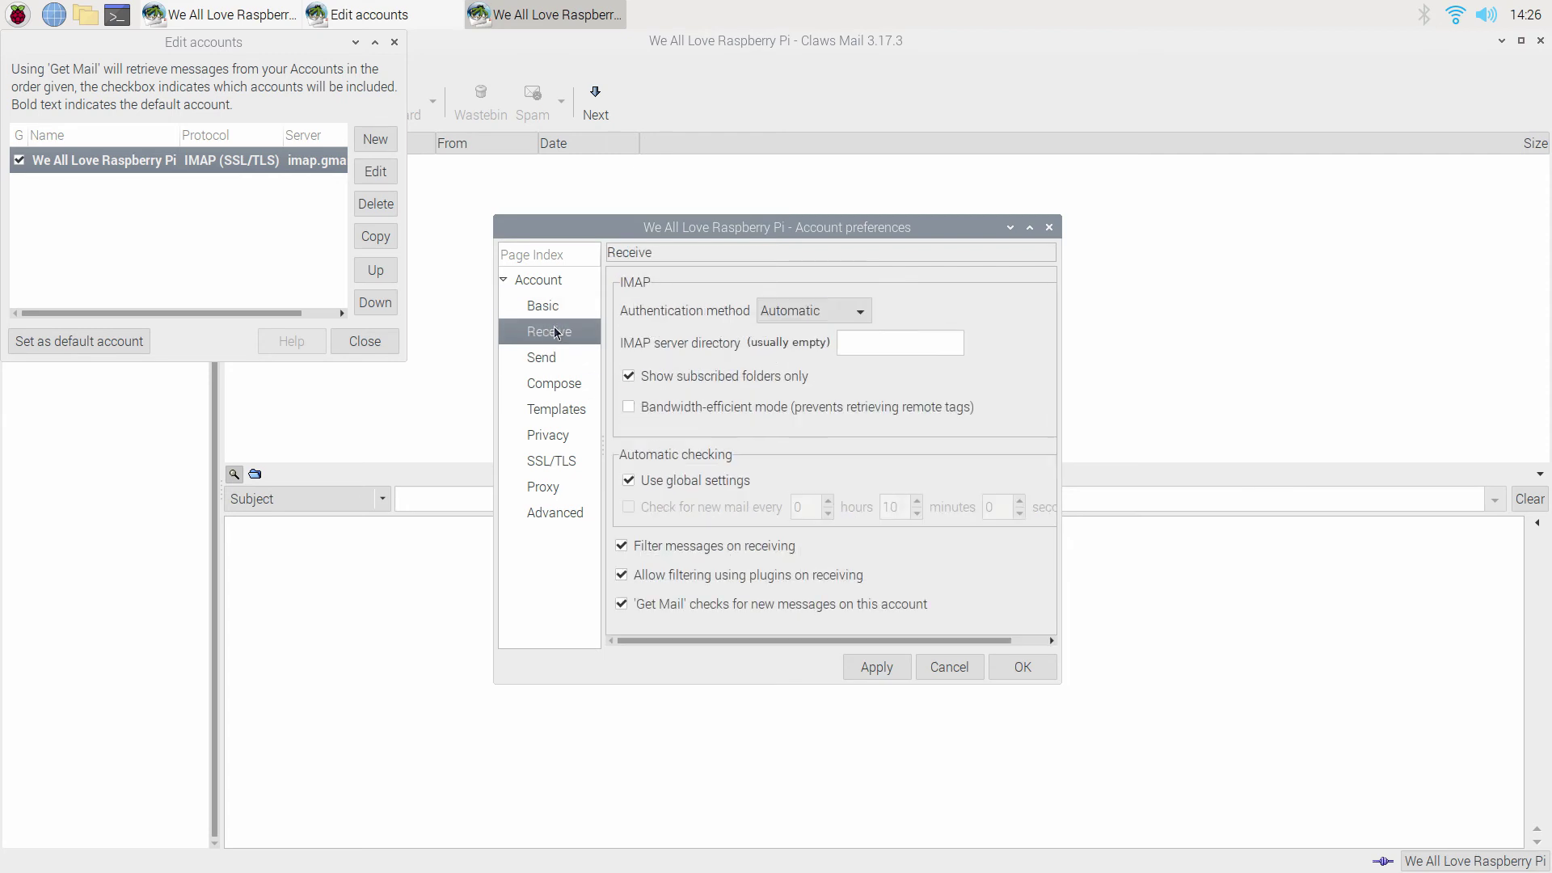
{"action": "left_click", "coordinate": [555, 358]}
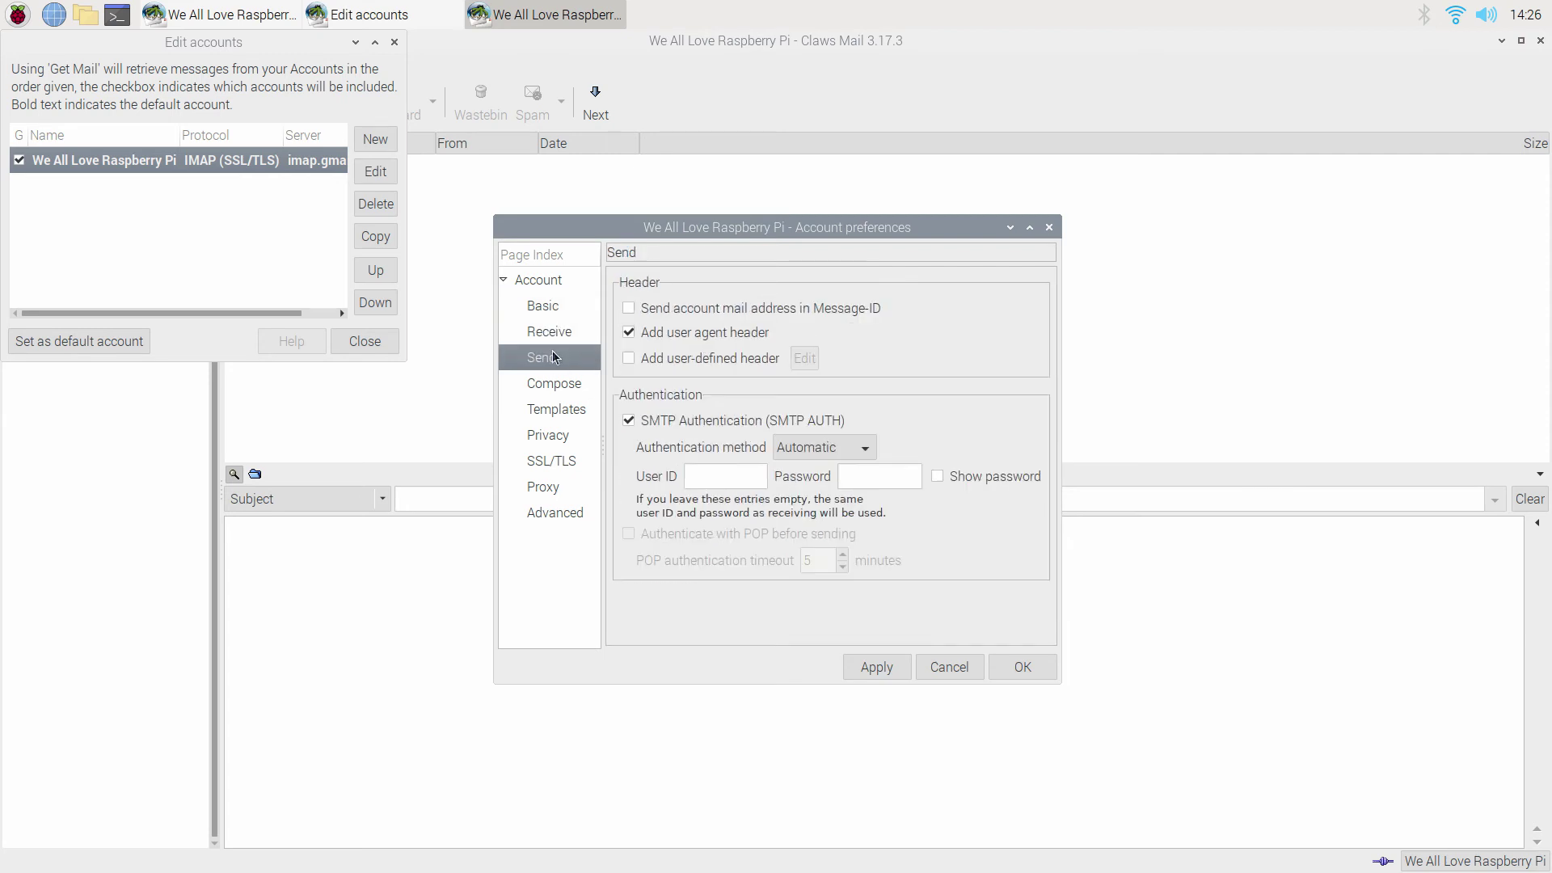
{"action": "left_click", "coordinate": [562, 395]}
{"action": "left_click", "coordinate": [569, 412]}
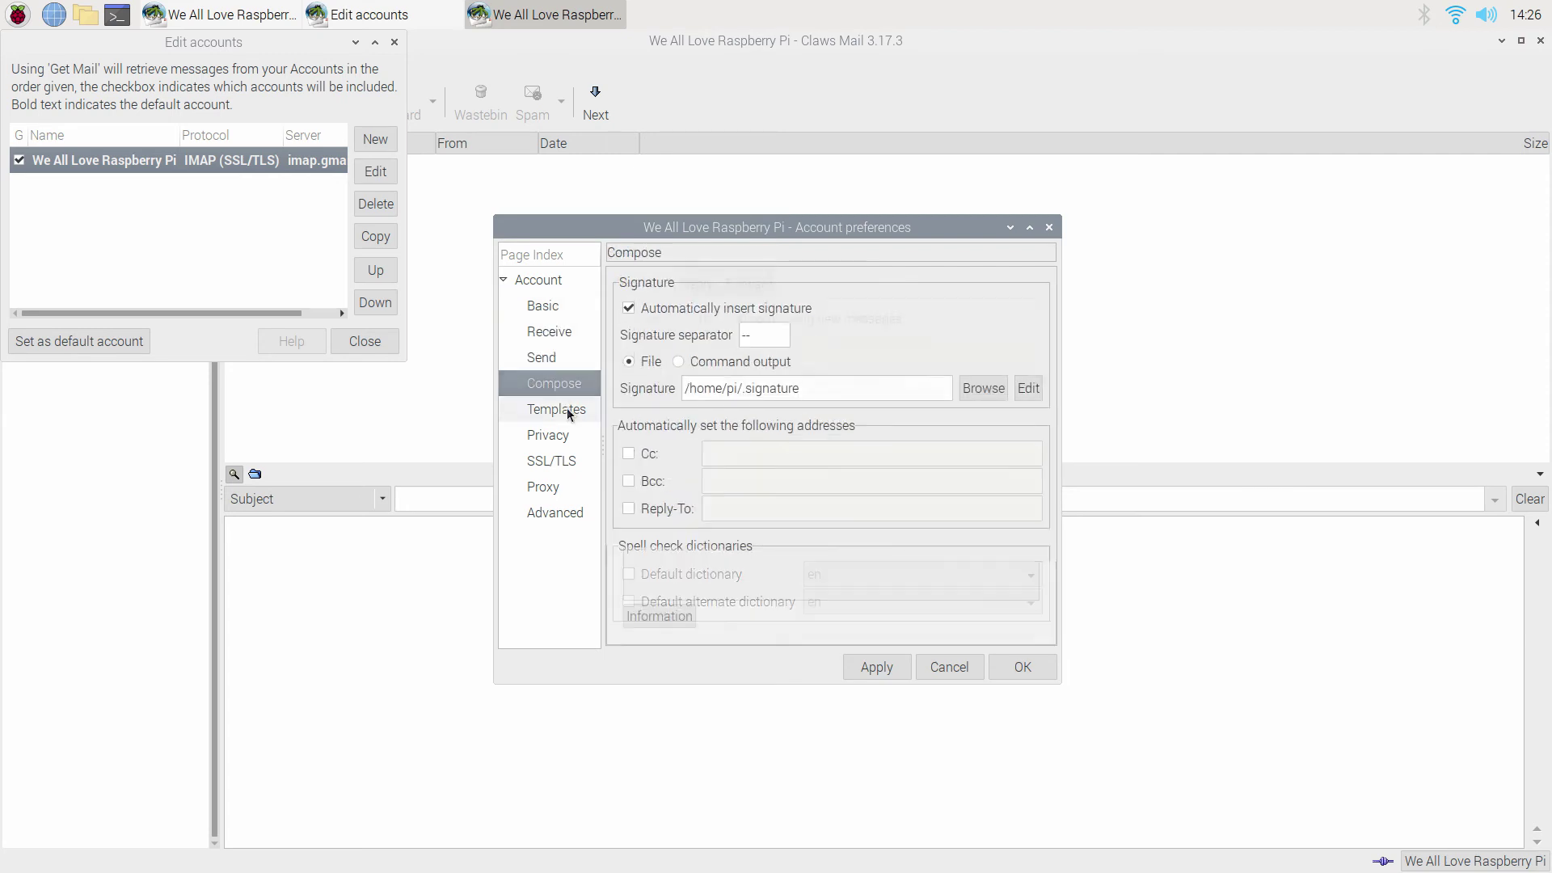
{"action": "left_click", "coordinate": [574, 437]}
{"action": "left_click", "coordinate": [578, 464]}
{"action": "left_click", "coordinate": [574, 488]}
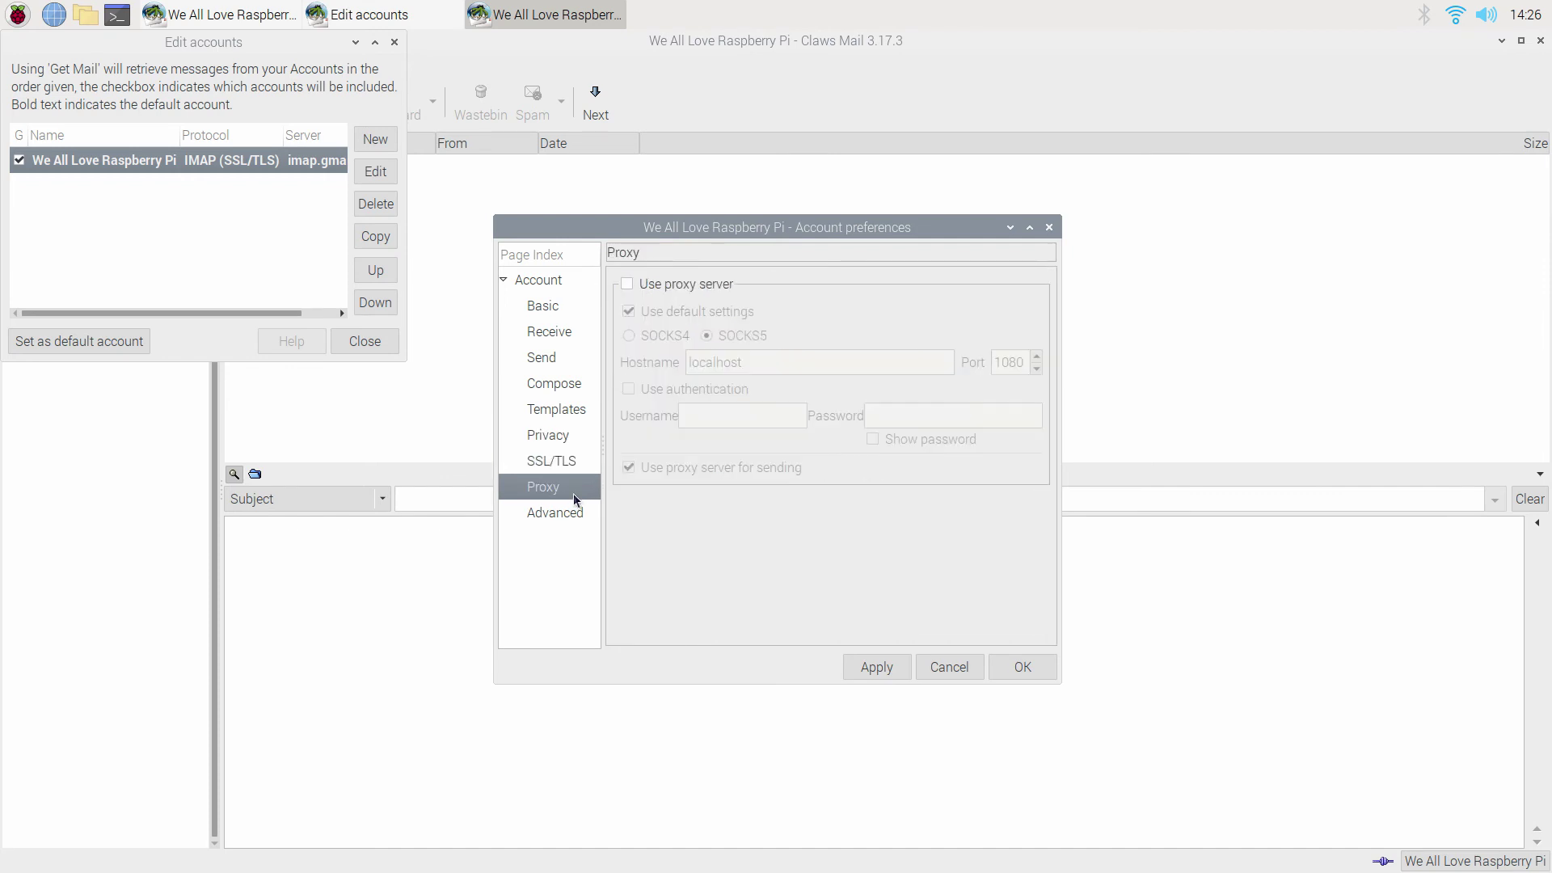
{"action": "left_click", "coordinate": [577, 516]}
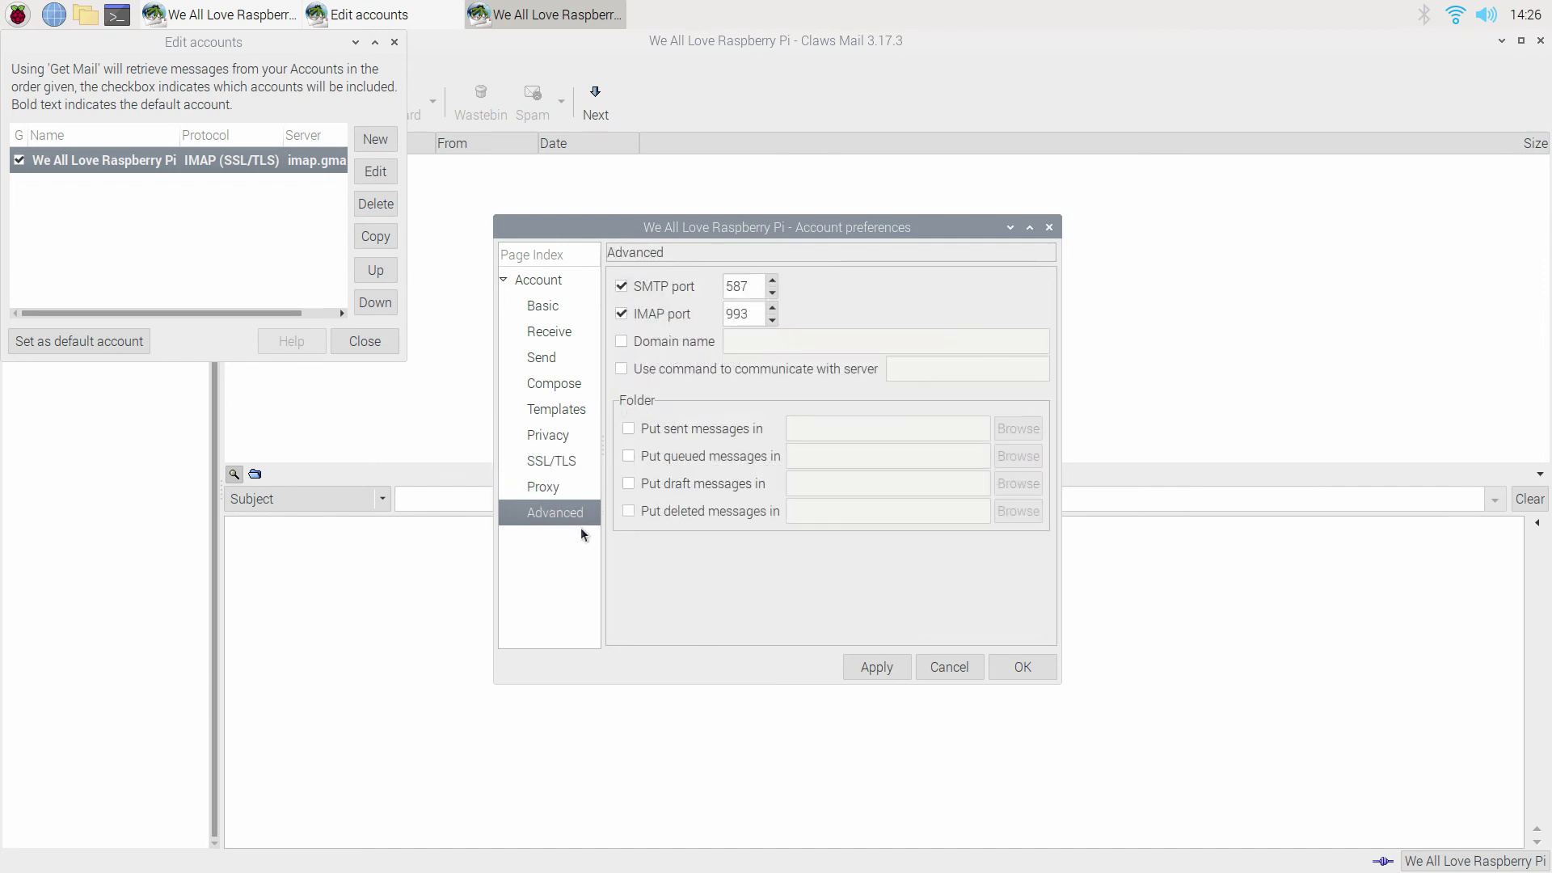
{"action": "left_click", "coordinate": [1043, 668]}
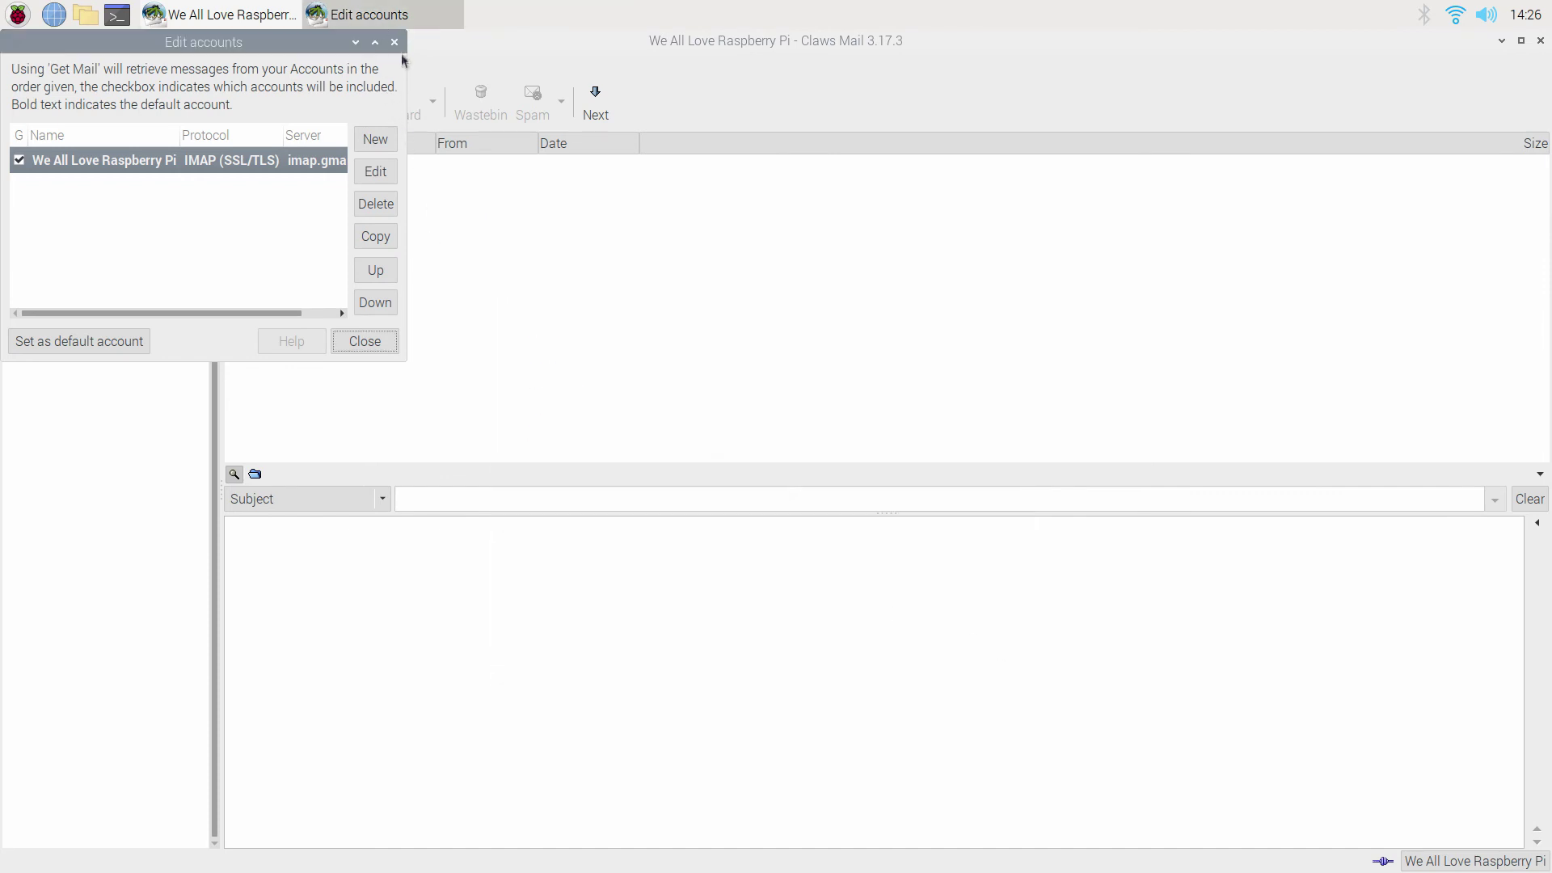
{"action": "left_click", "coordinate": [386, 342]}
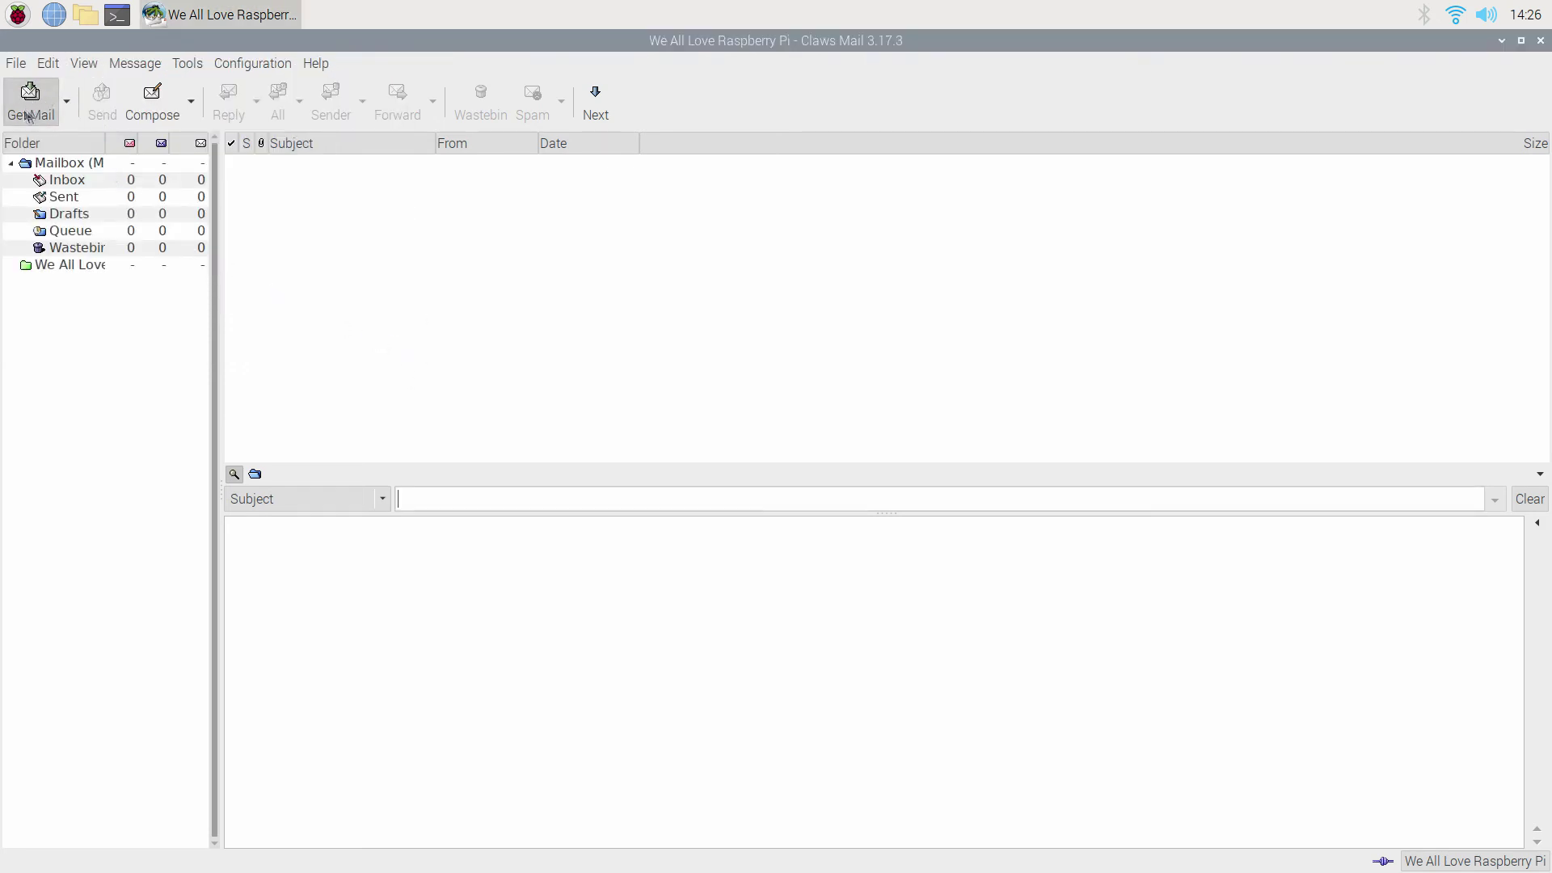
{"action": "left_click", "coordinate": [153, 105]}
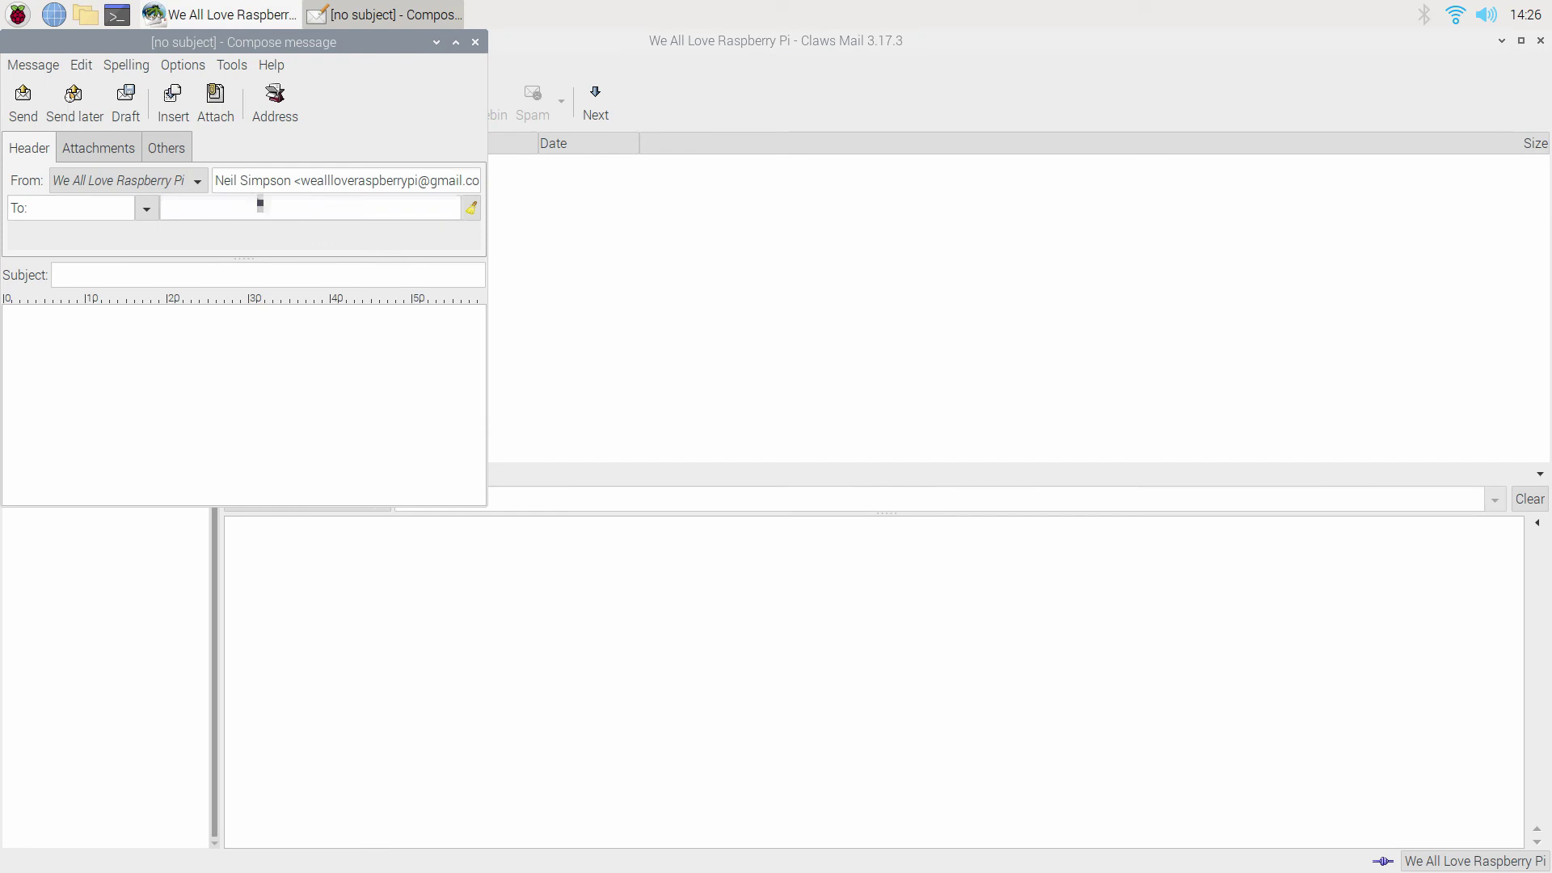
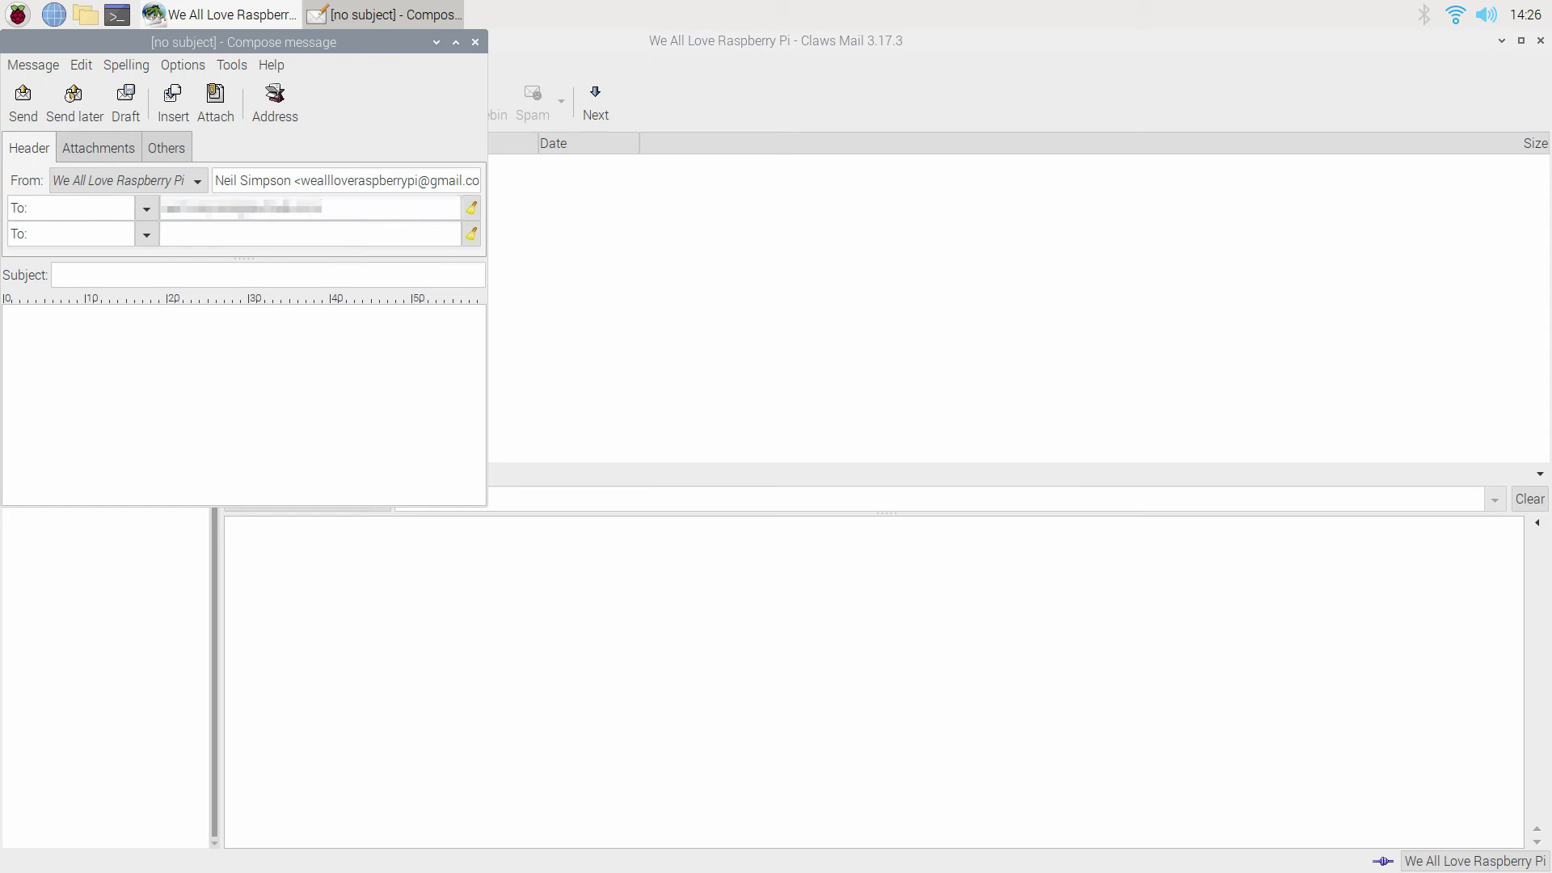
{"action": "left_click", "coordinate": [33, 64]}
{"action": "mouse_move", "coordinate": [126, 65]}
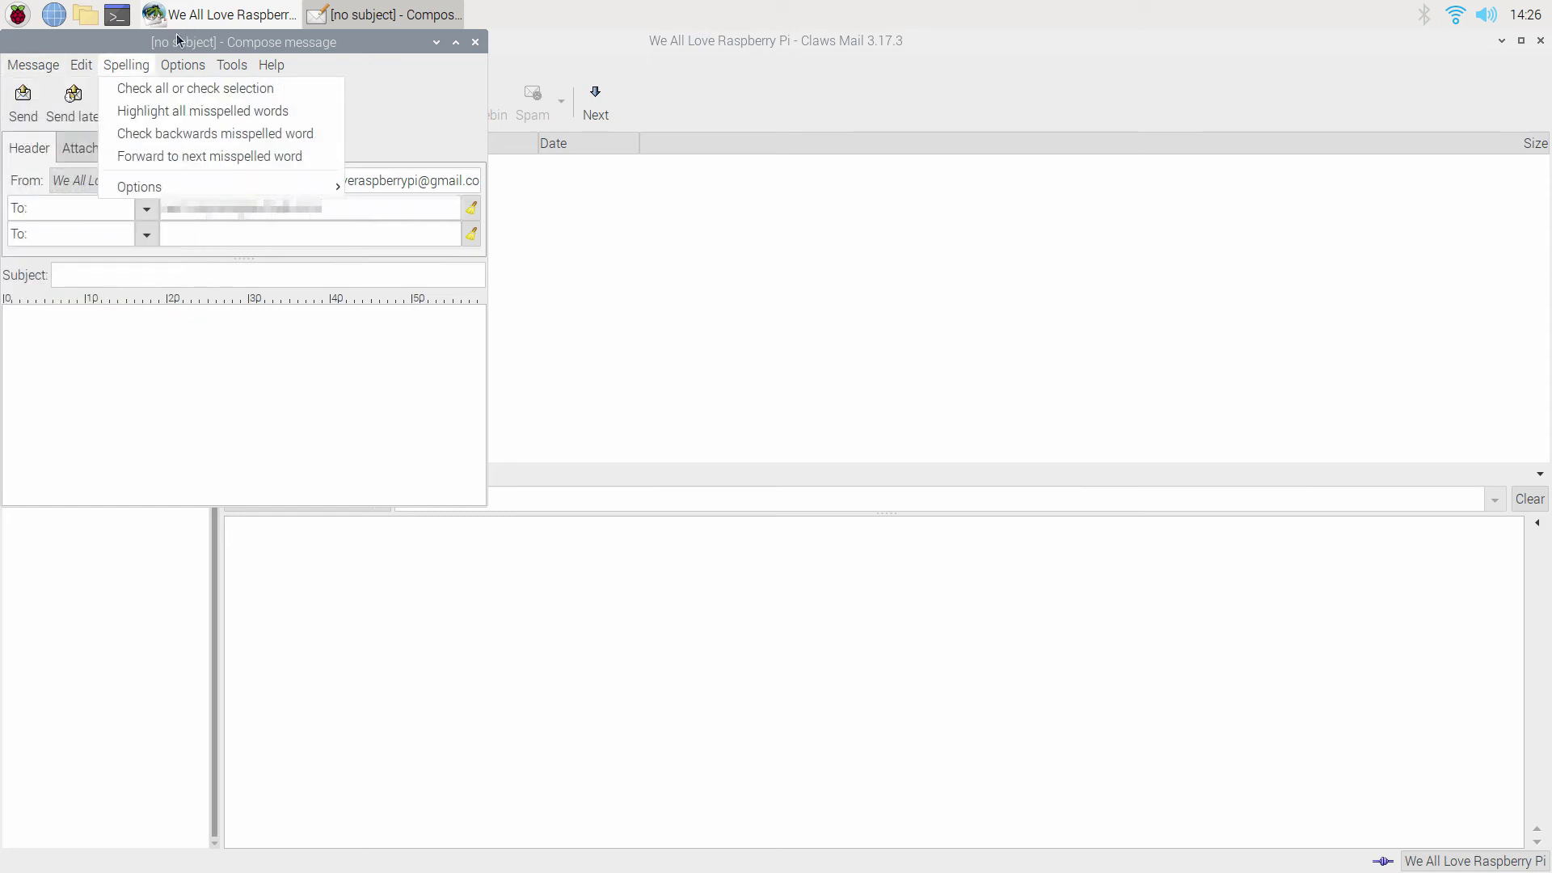
{"action": "left_click", "coordinate": [179, 39]}
{"action": "left_click", "coordinate": [34, 104]}
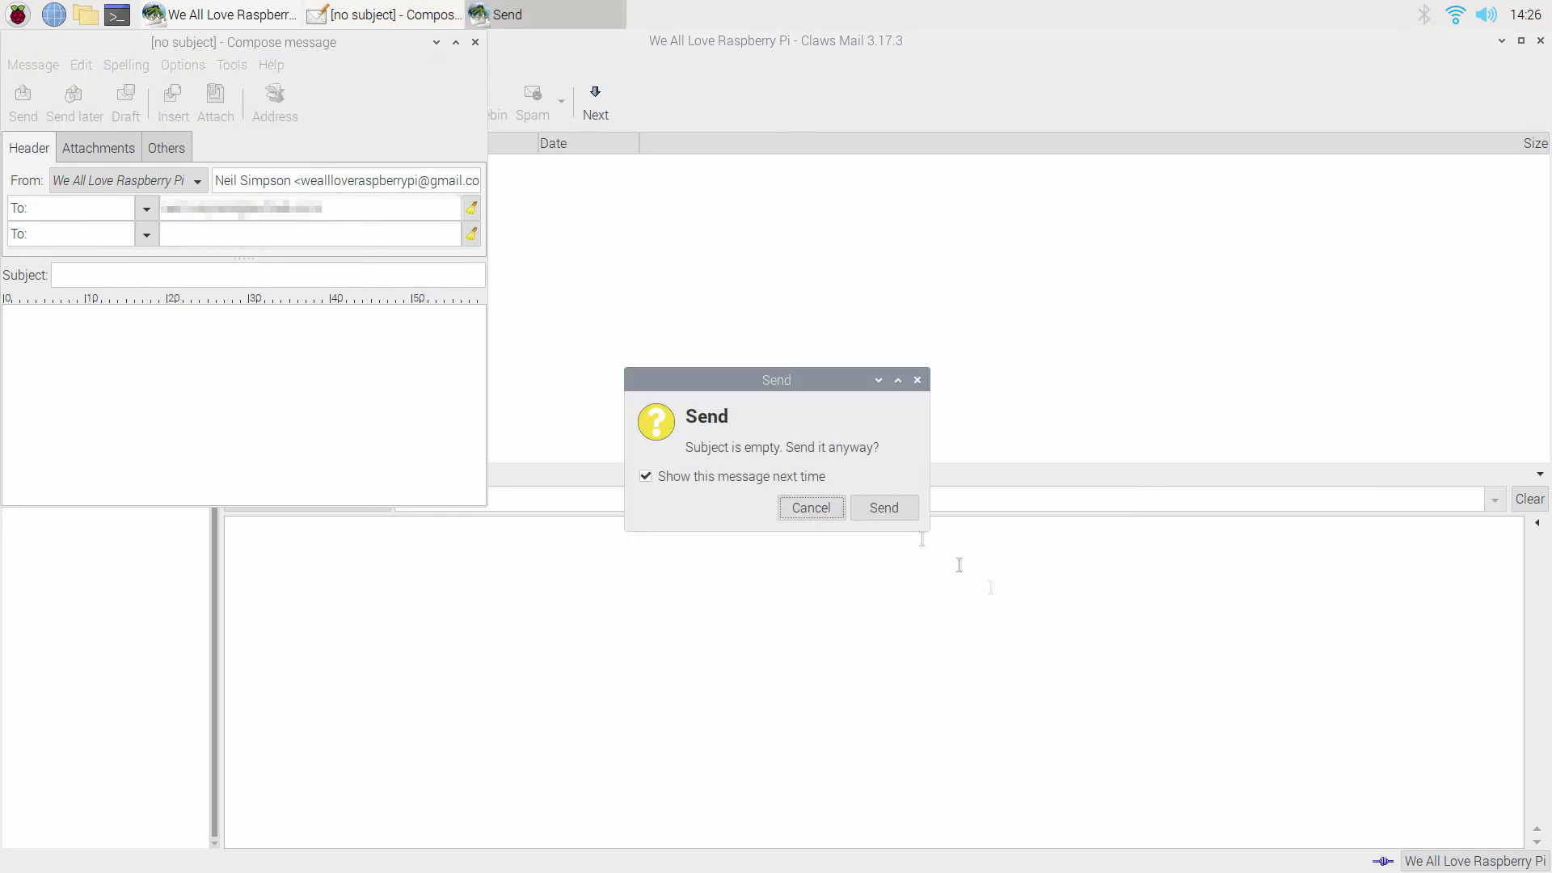
{"action": "left_click", "coordinate": [871, 508]}
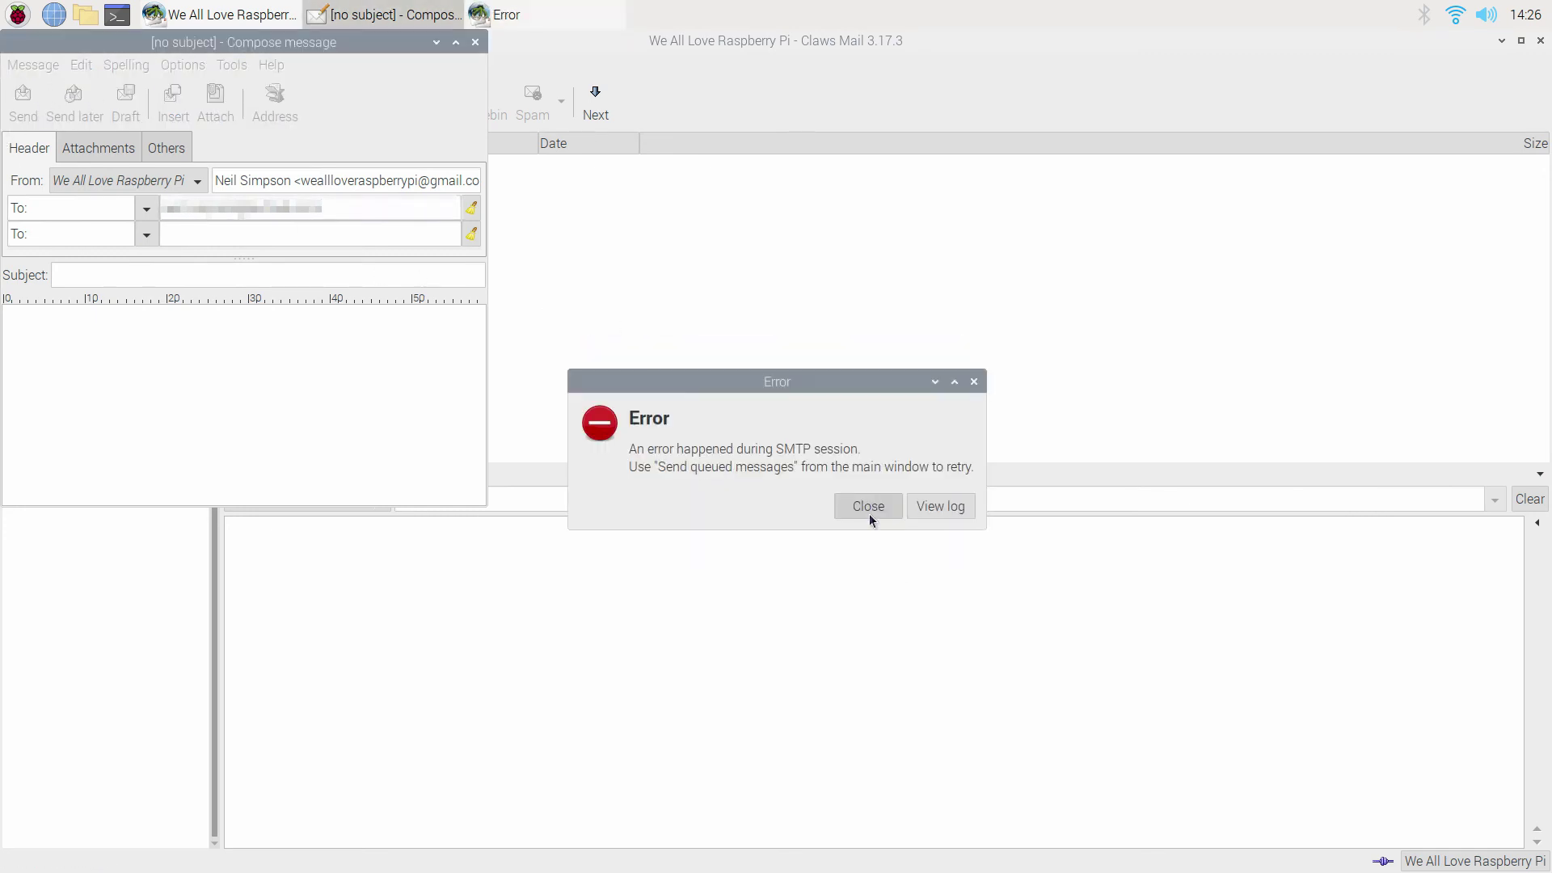
{"action": "left_click", "coordinate": [869, 509]}
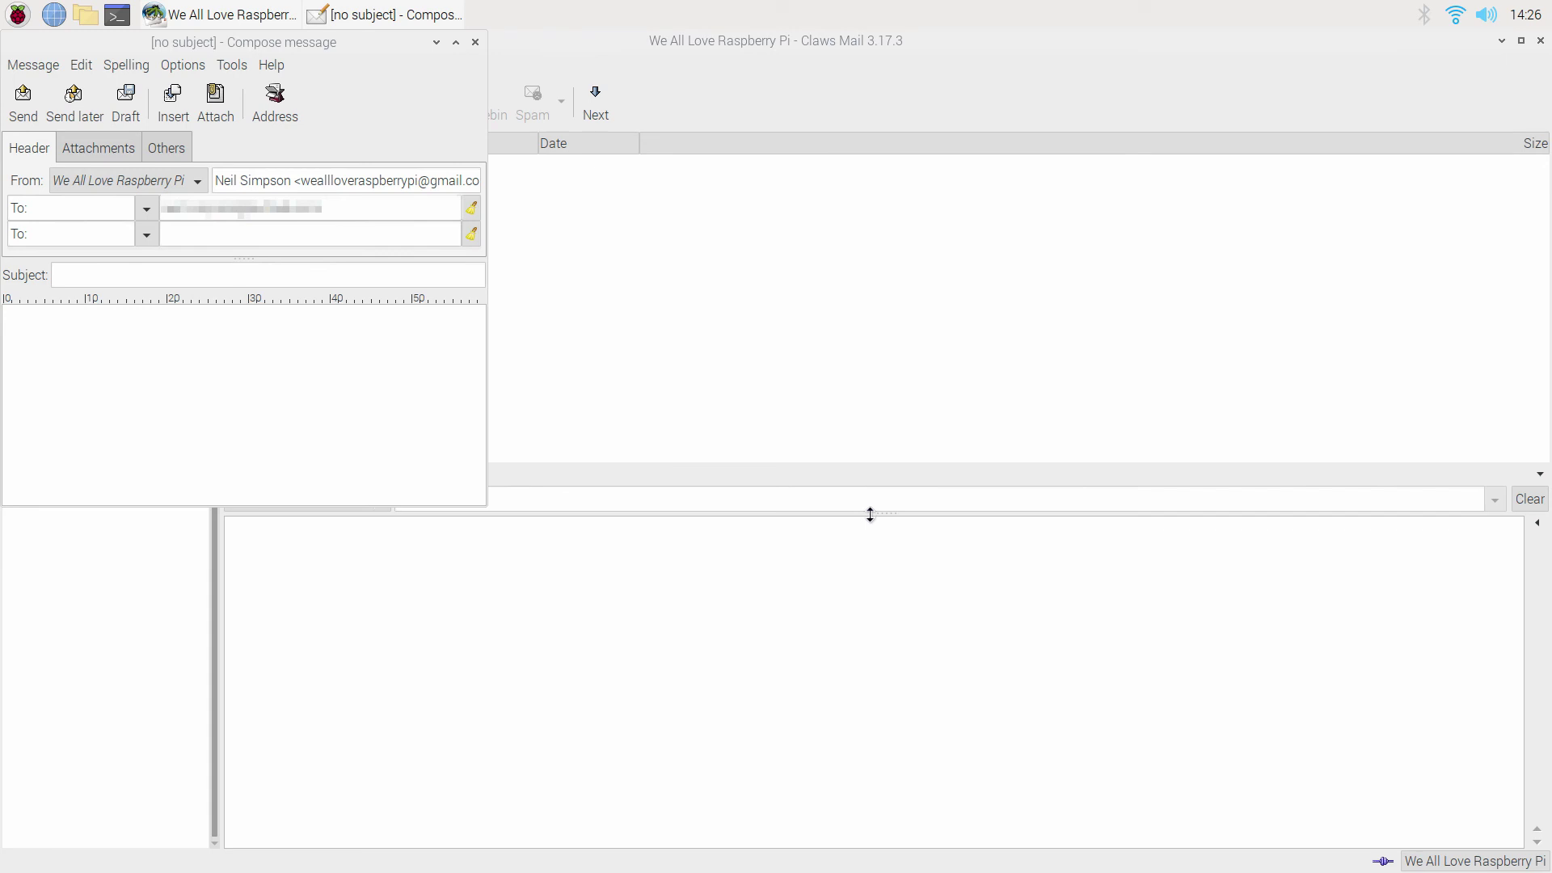
{"action": "left_click", "coordinate": [475, 42]}
{"action": "left_click", "coordinate": [682, 496]}
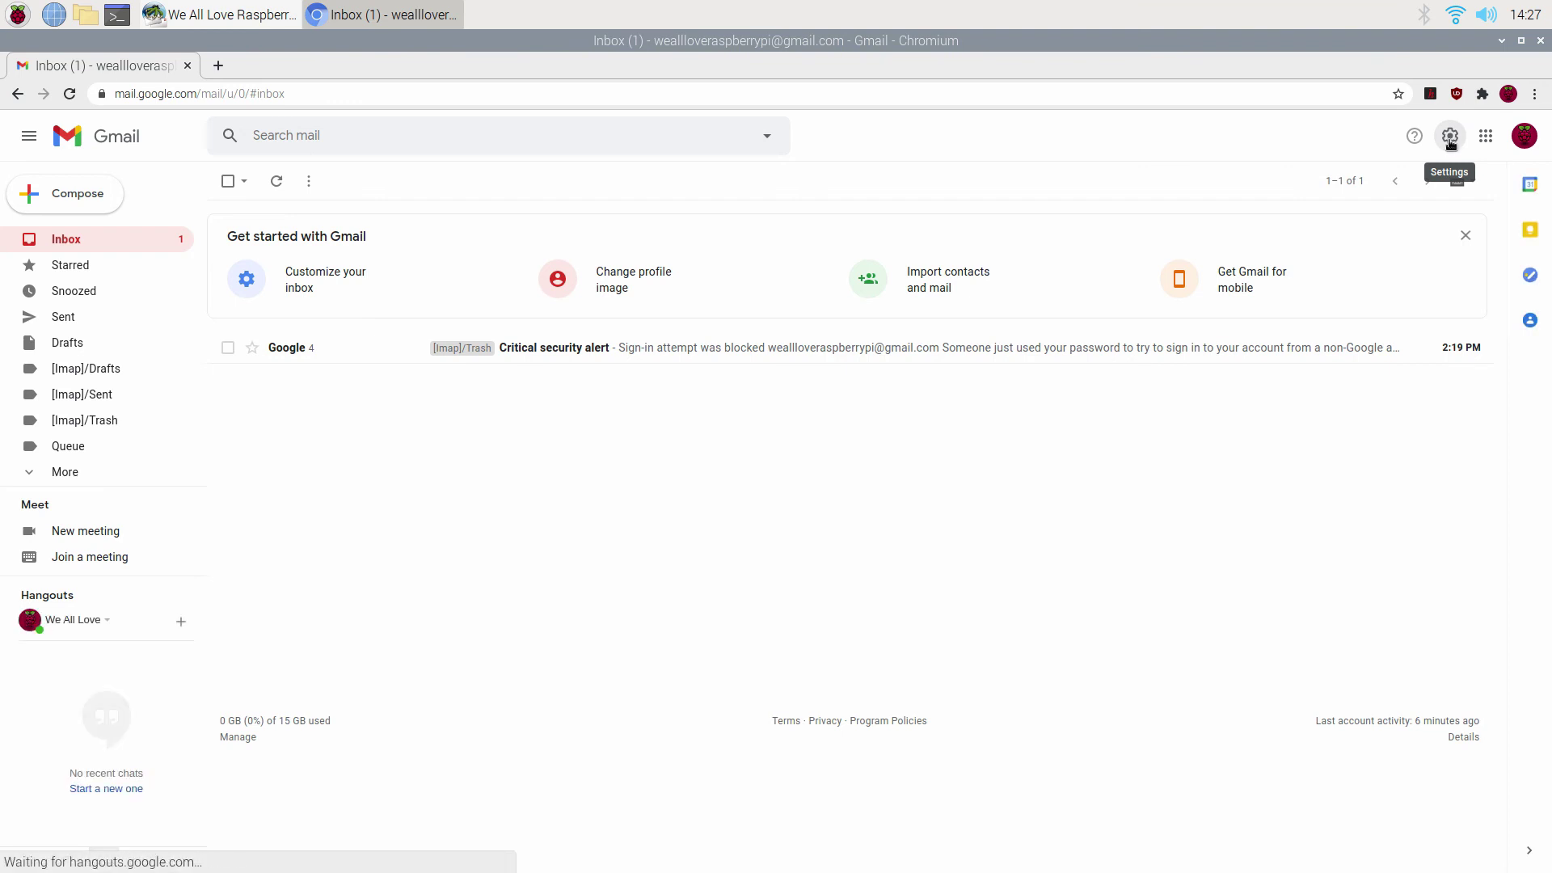
Open Gmail's full settings at Forwarding and POP/IMAP to confirm IMAP is enabled.
{"action": "left_click", "coordinate": [1450, 139]}
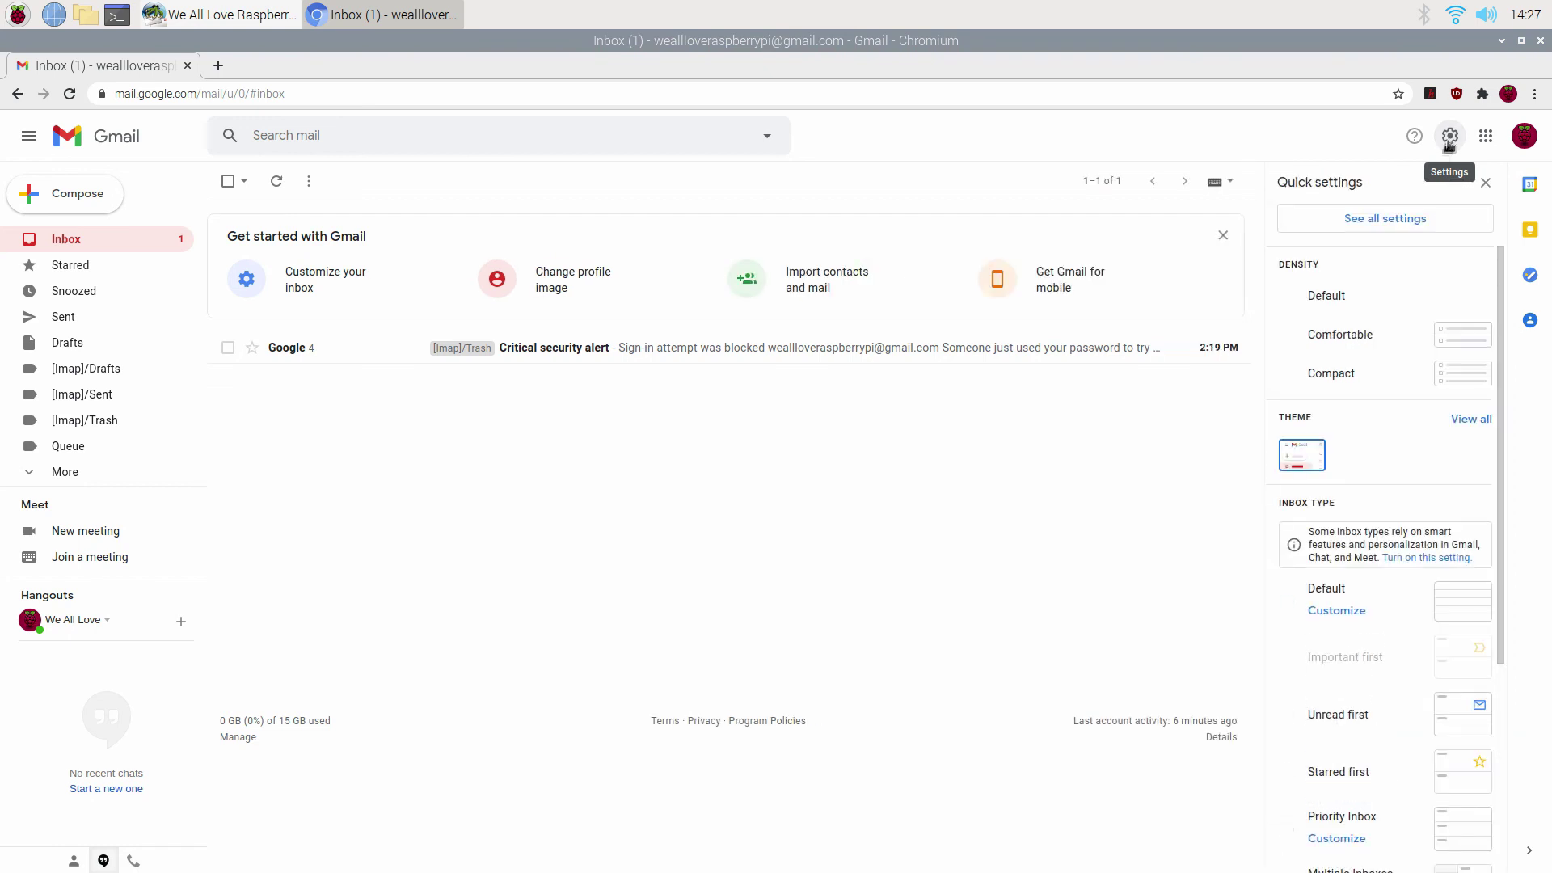
{"action": "left_click", "coordinate": [1352, 225]}
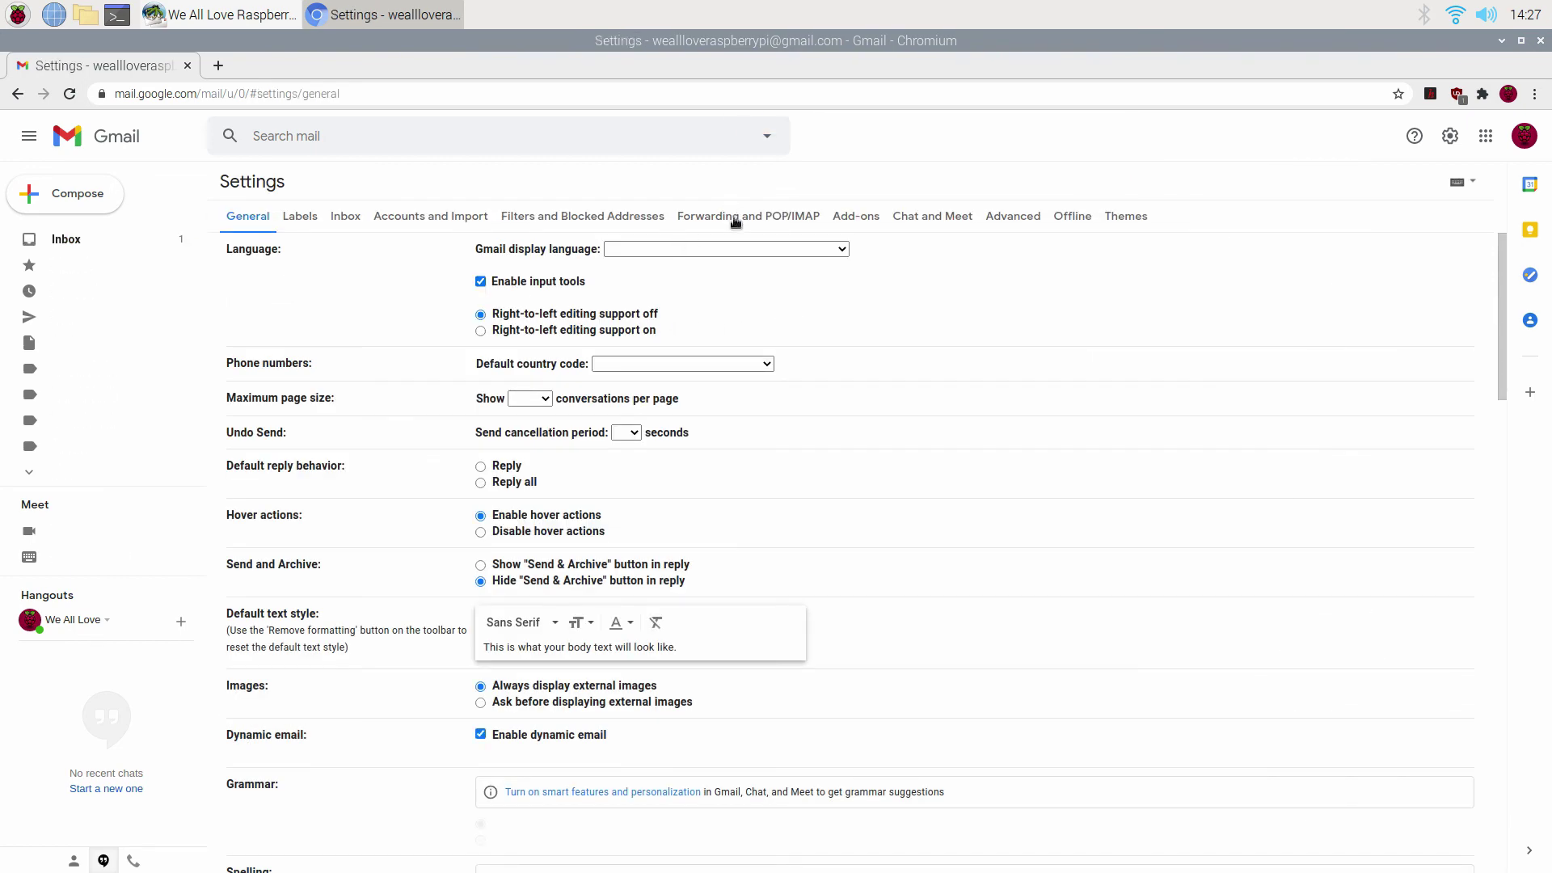
{"action": "left_click", "coordinate": [734, 216]}
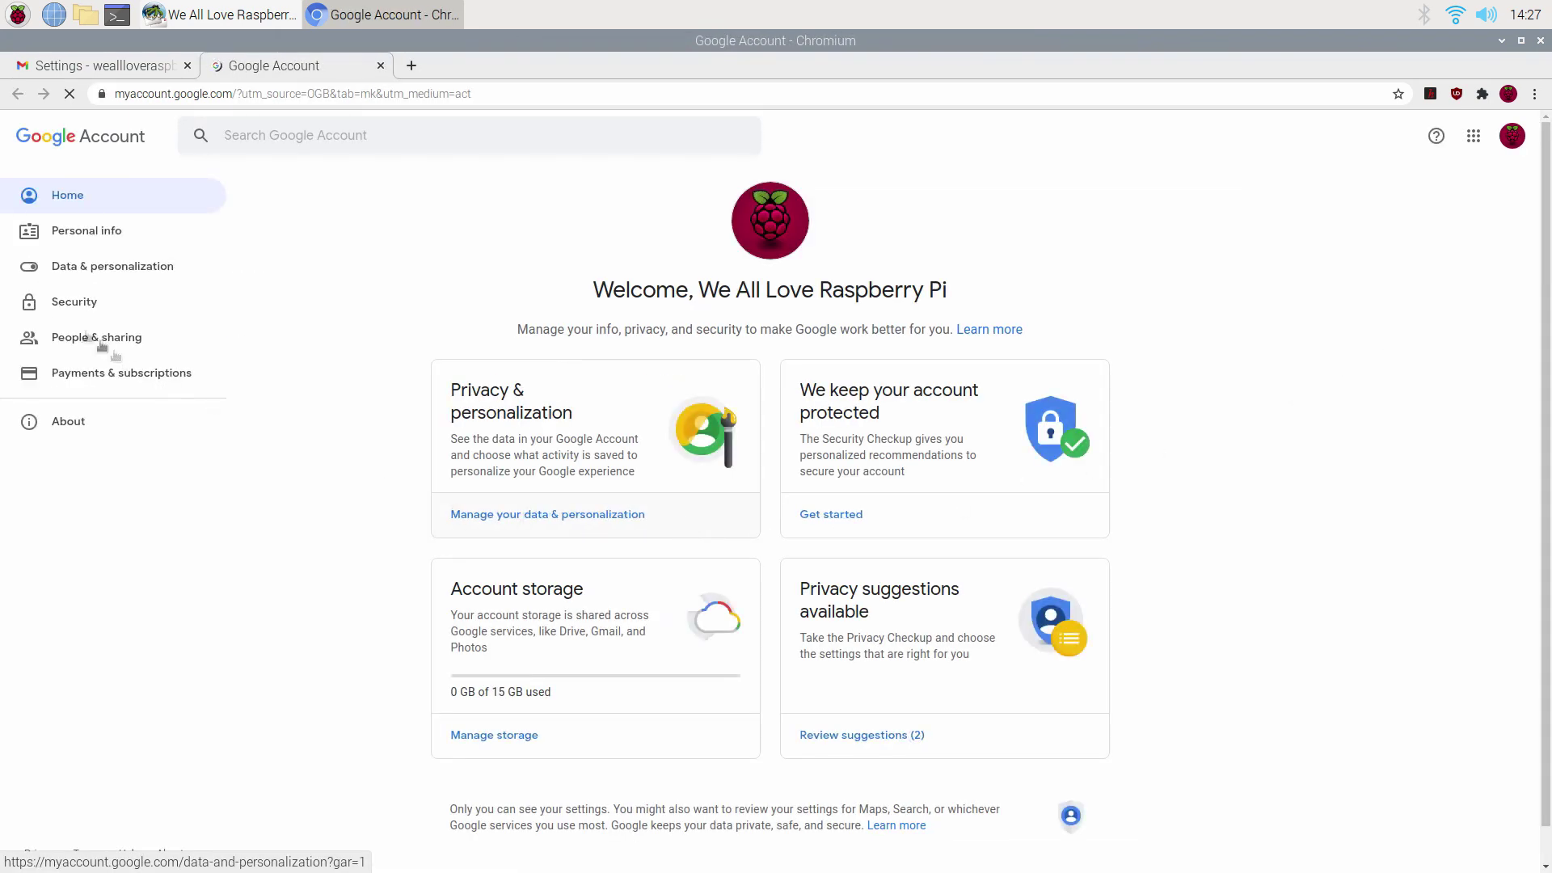
Turn on Allow less secure apps in Google Account Security, then close the browser.
{"action": "left_click", "coordinate": [49, 305]}
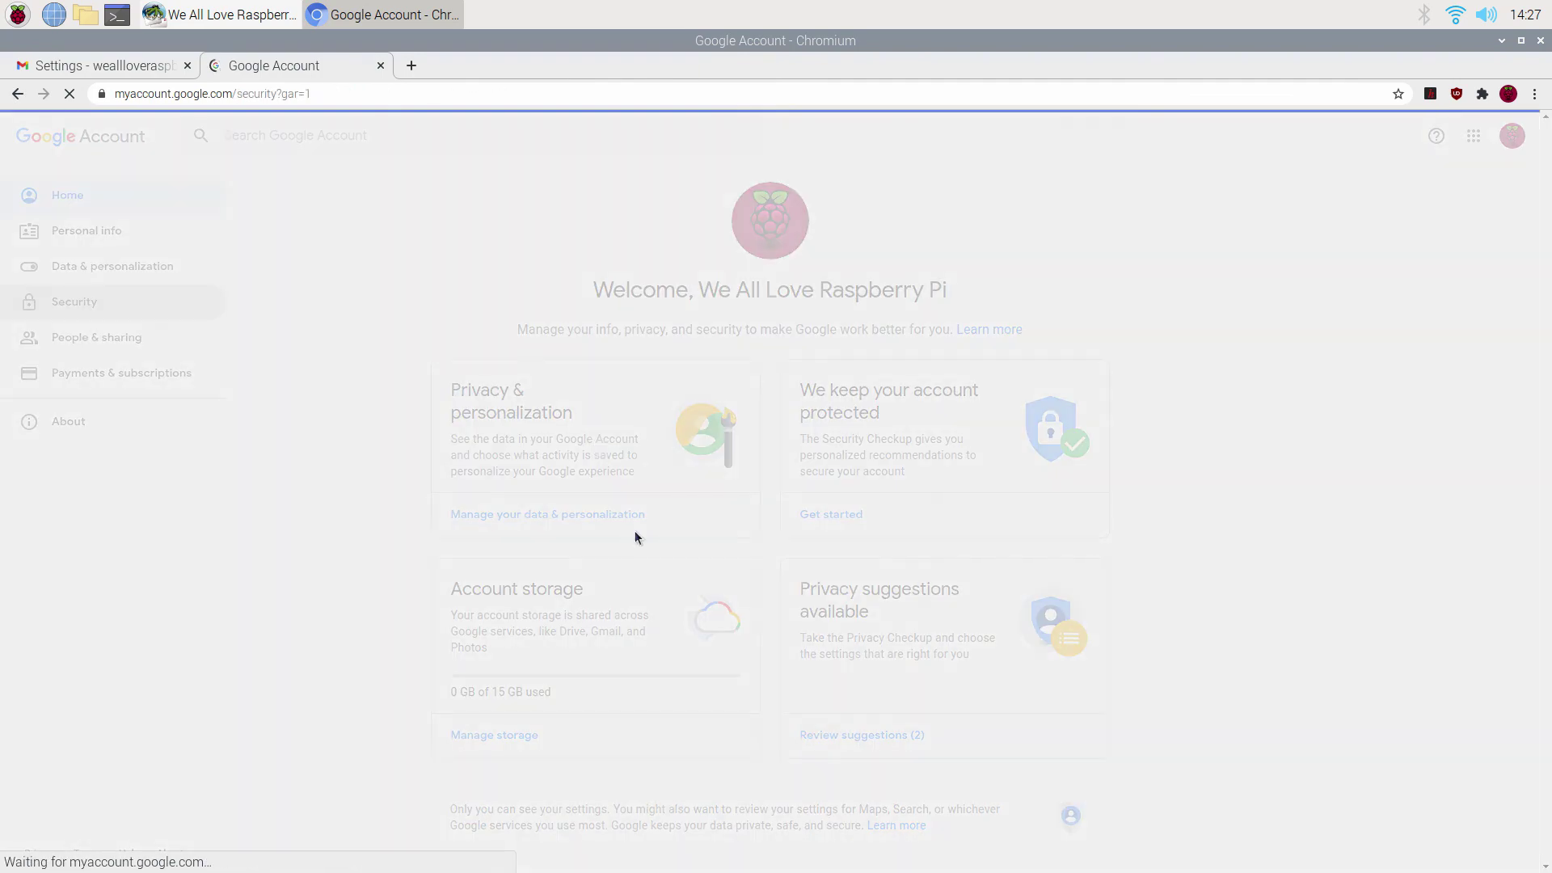
{"action": "scroll", "coordinate": [642, 549], "scroll_direction": "down", "scroll_amount": 12}
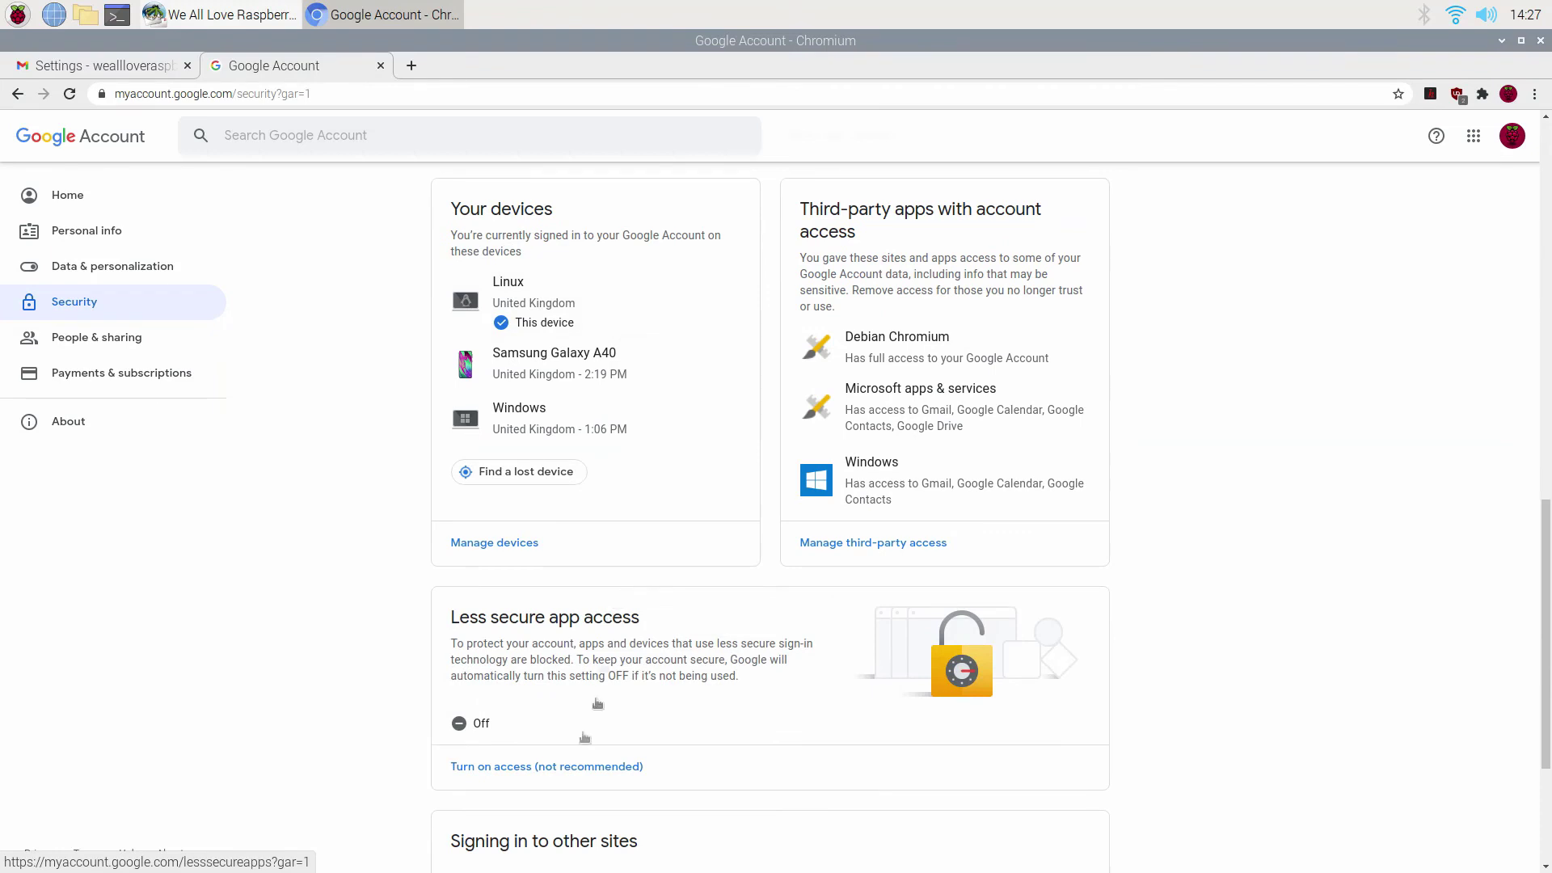
{"action": "left_click", "coordinate": [567, 772]}
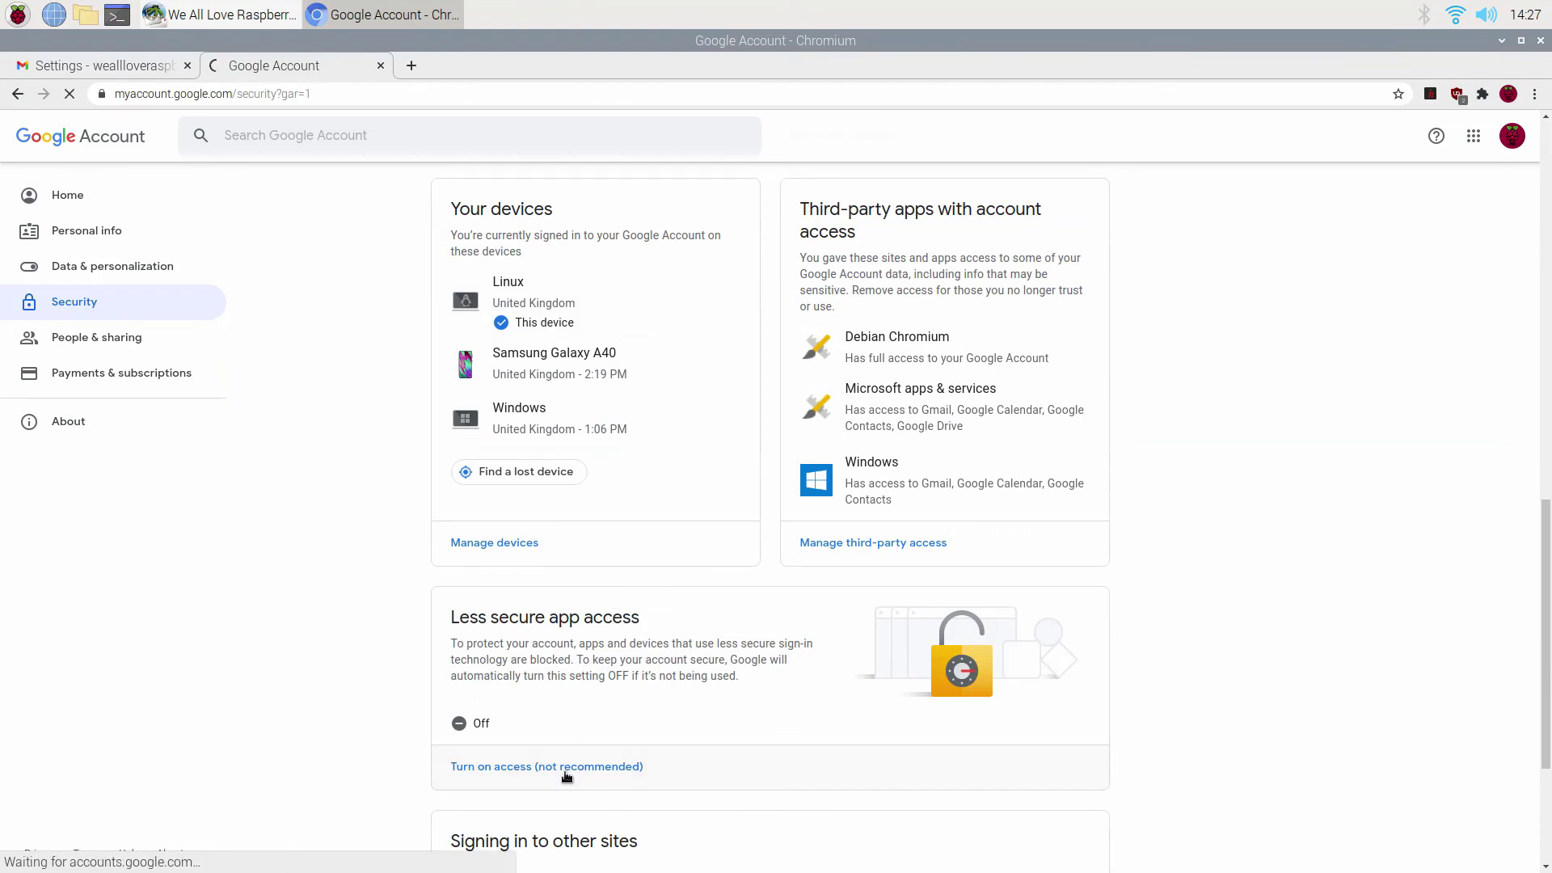
{"action": "left_click", "coordinate": [834, 361]}
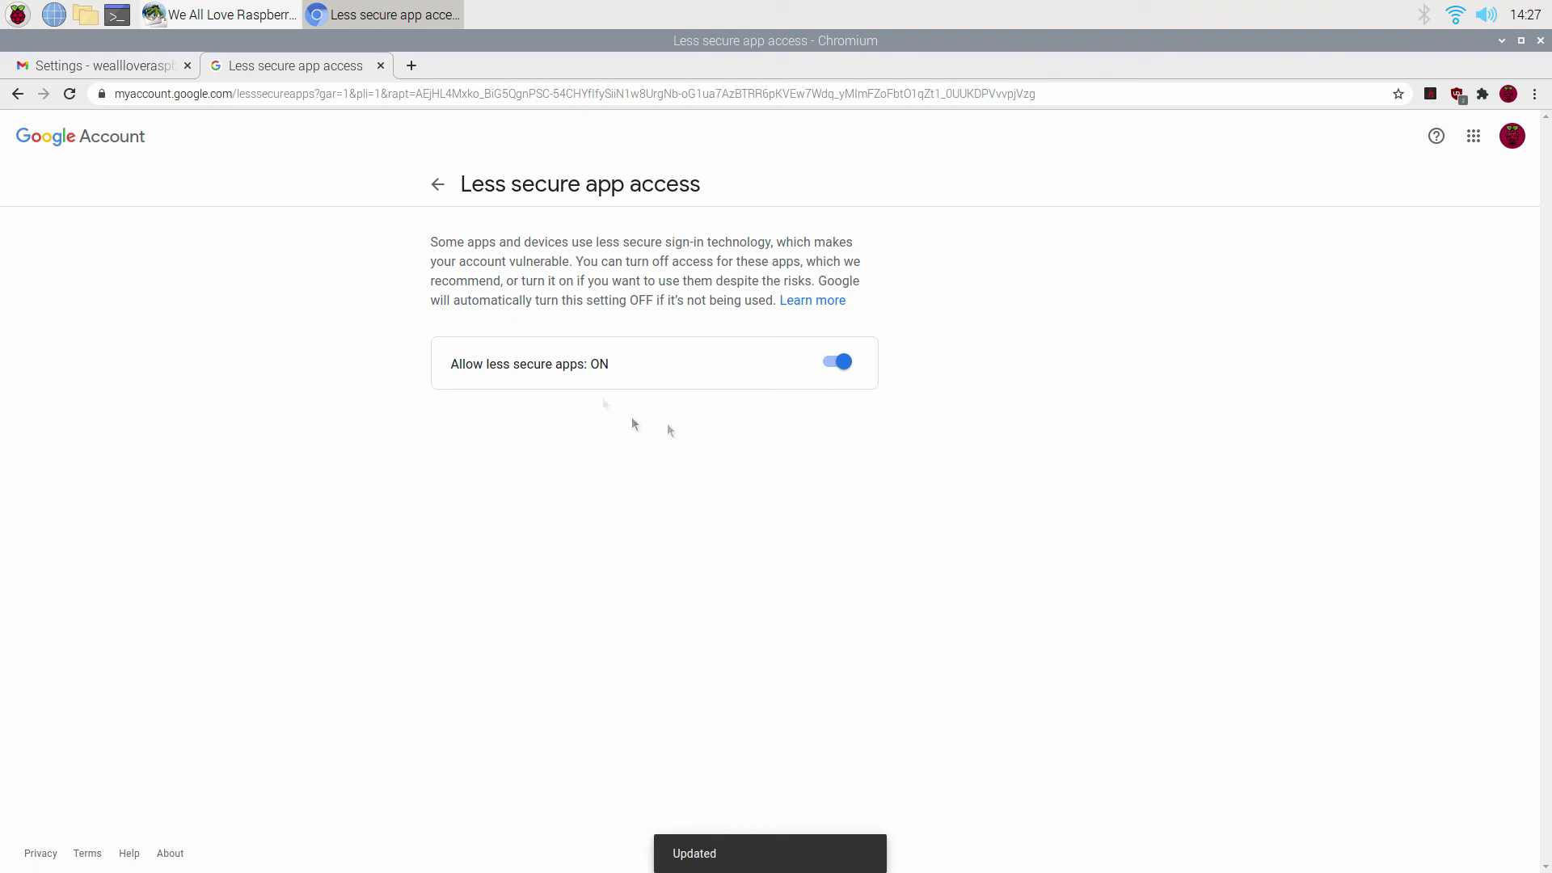
{"action": "left_click", "coordinate": [382, 66]}
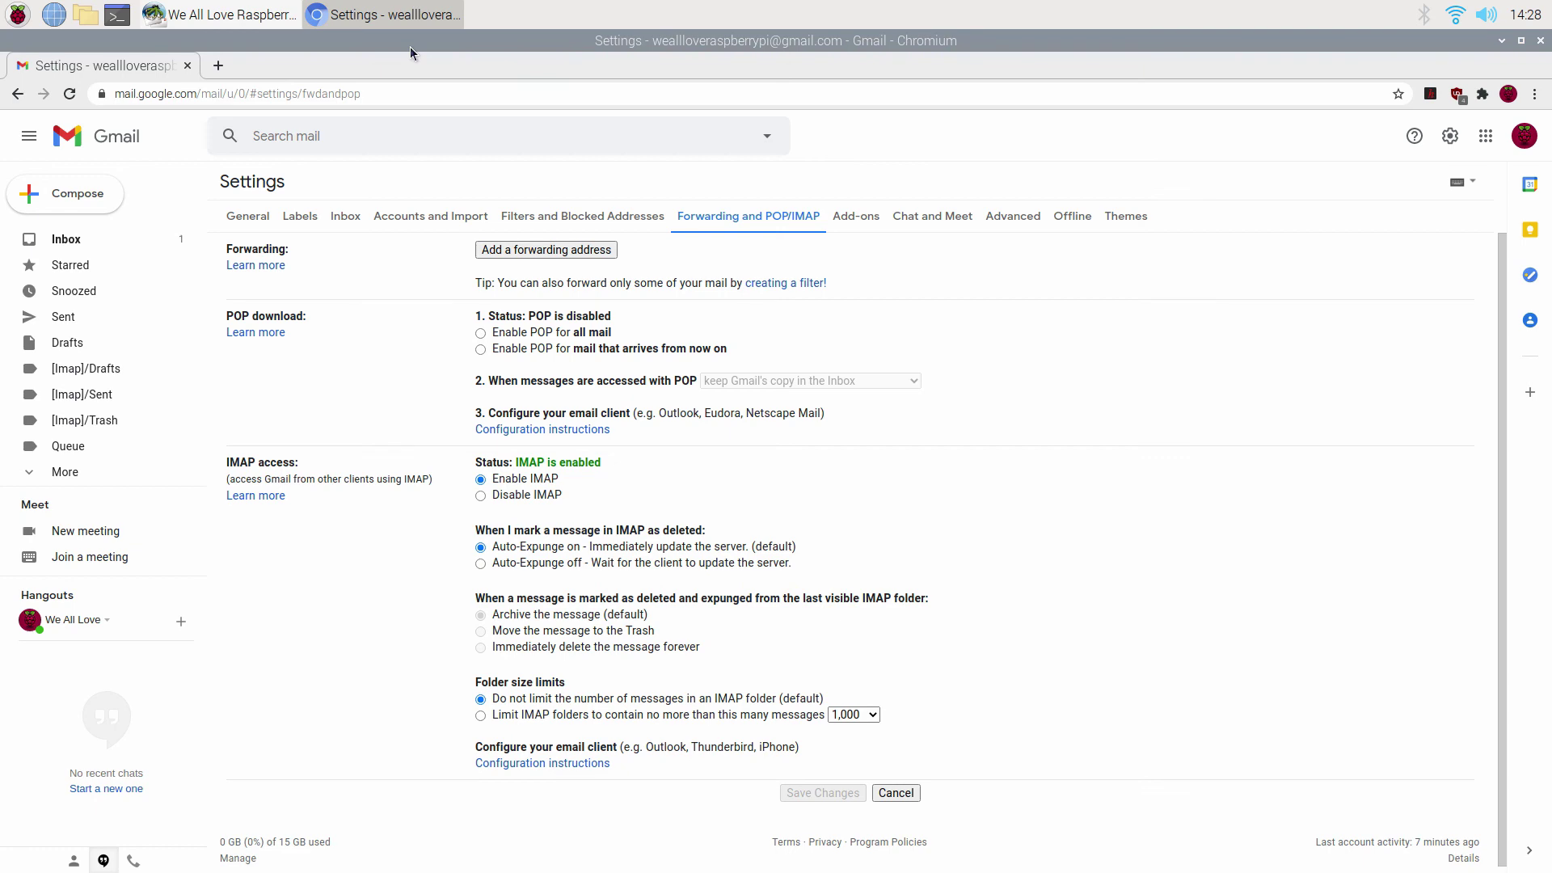
{"action": "left_click", "coordinate": [188, 67]}
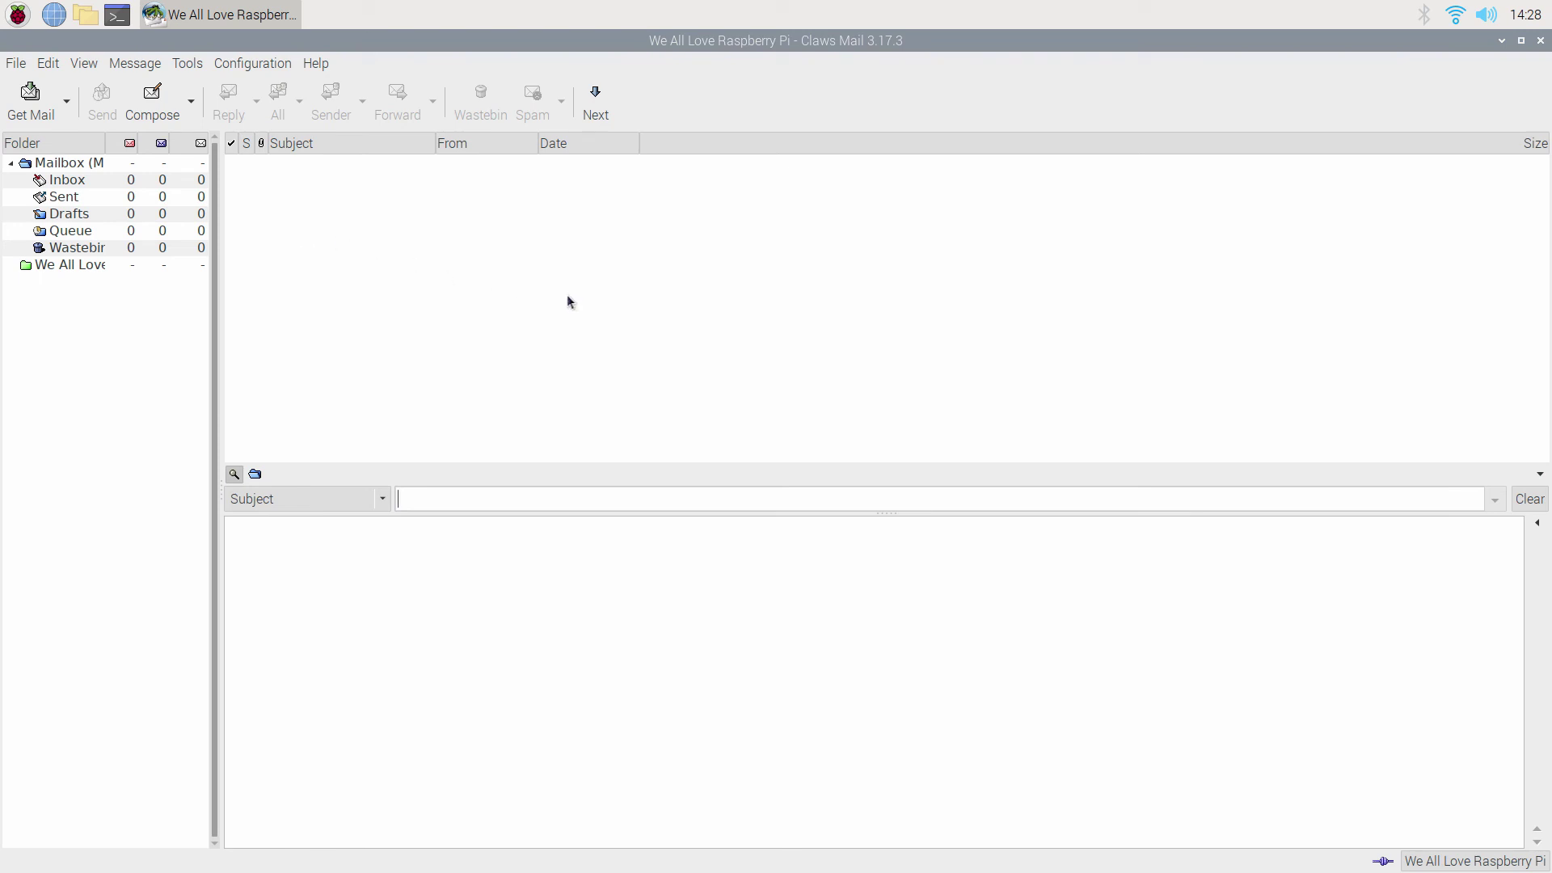
{"action": "left_click", "coordinate": [235, 64]}
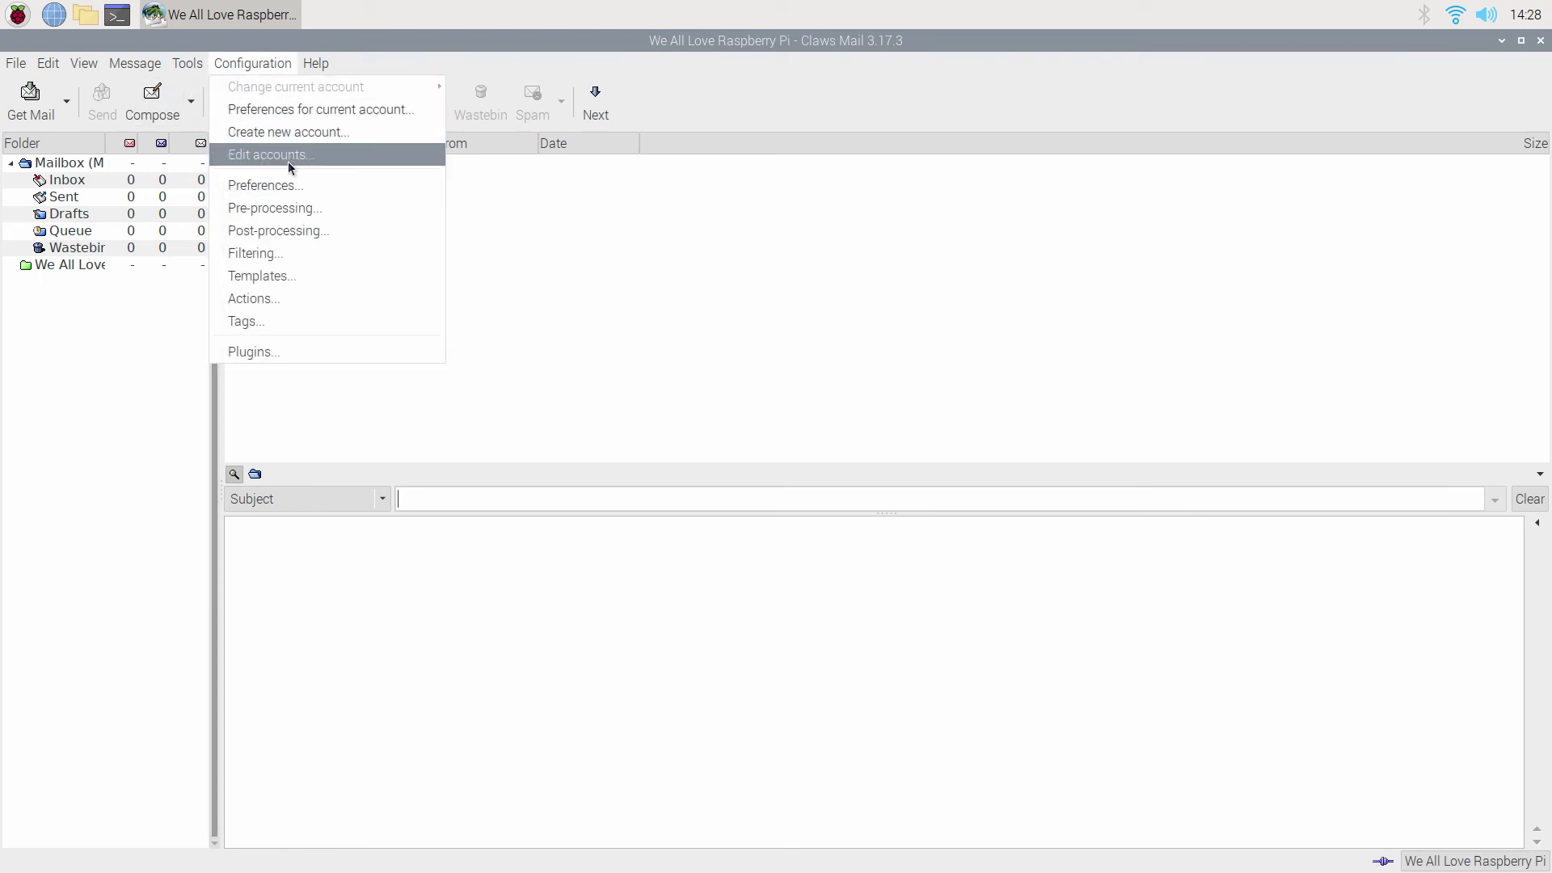
{"action": "left_click", "coordinate": [287, 158]}
{"action": "left_click", "coordinate": [375, 171]}
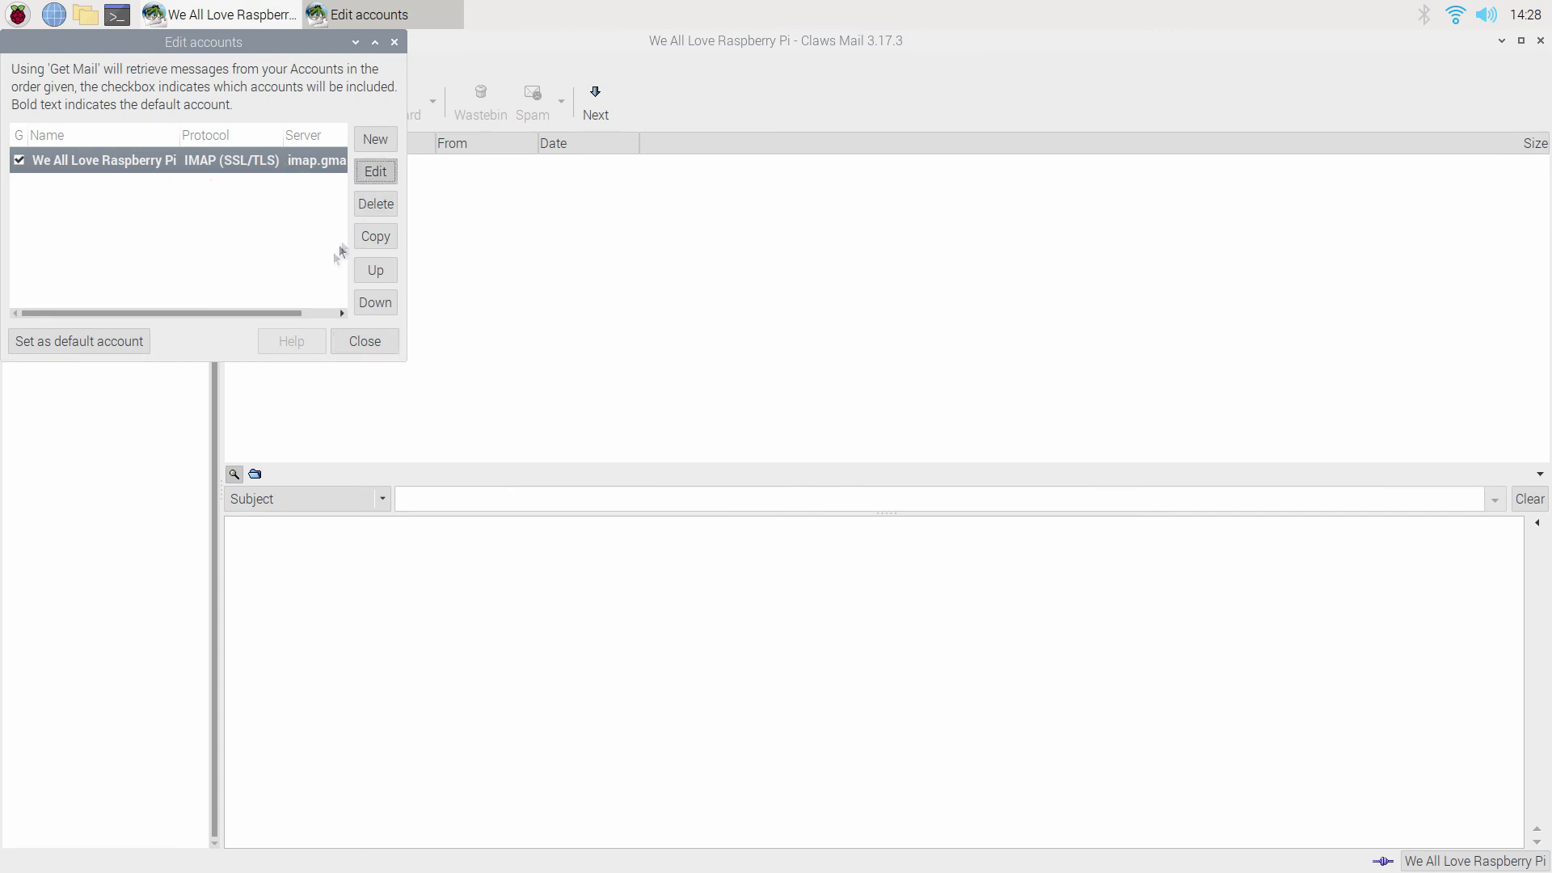
{"action": "left_click", "coordinate": [551, 512]}
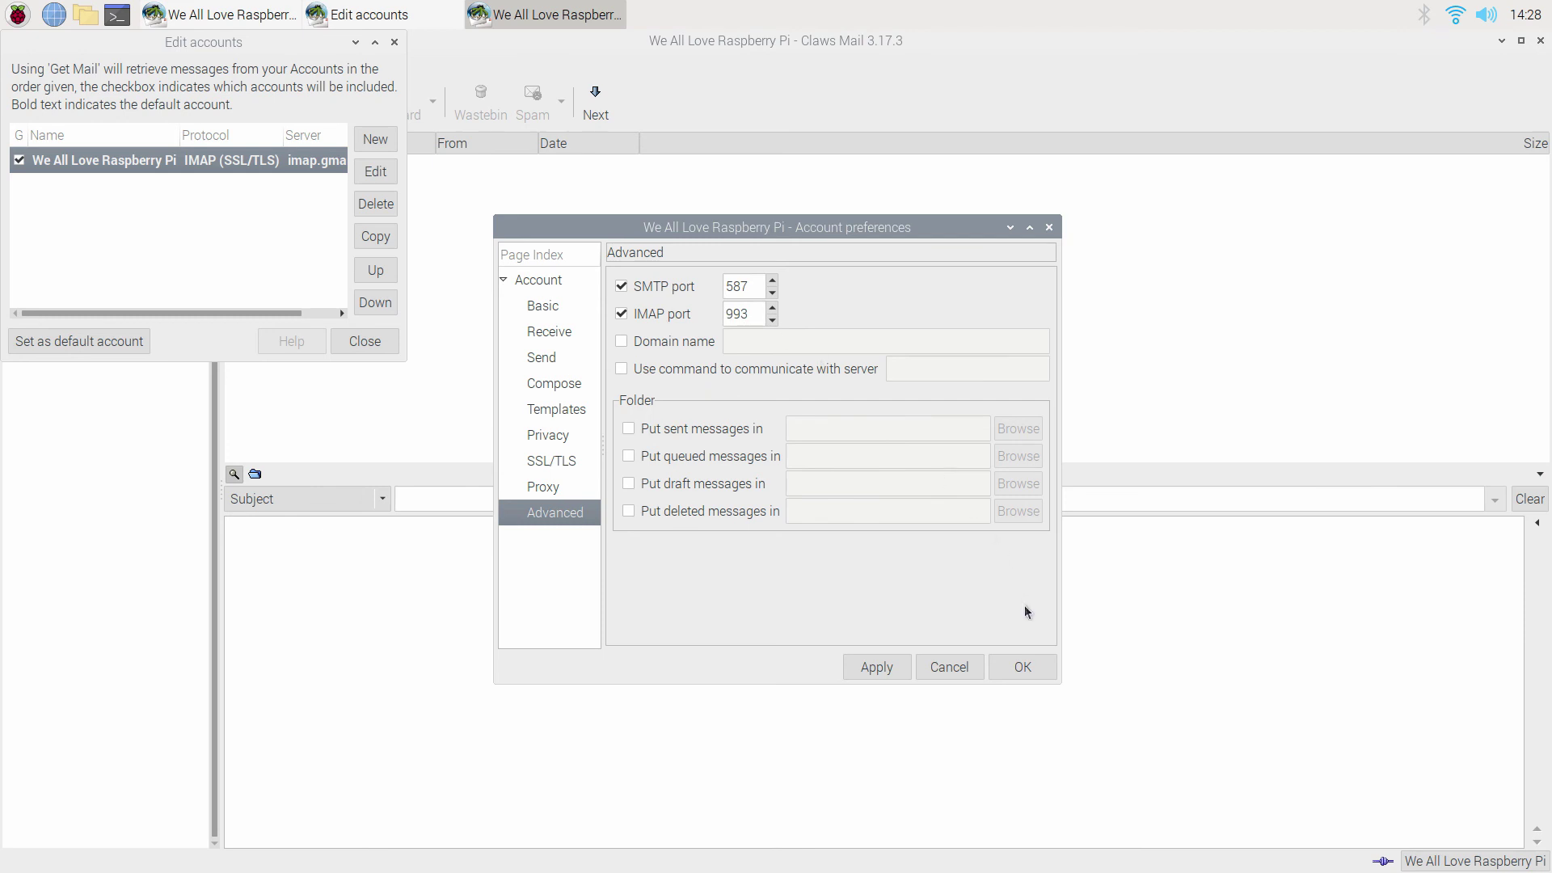
{"action": "left_click", "coordinate": [1021, 671]}
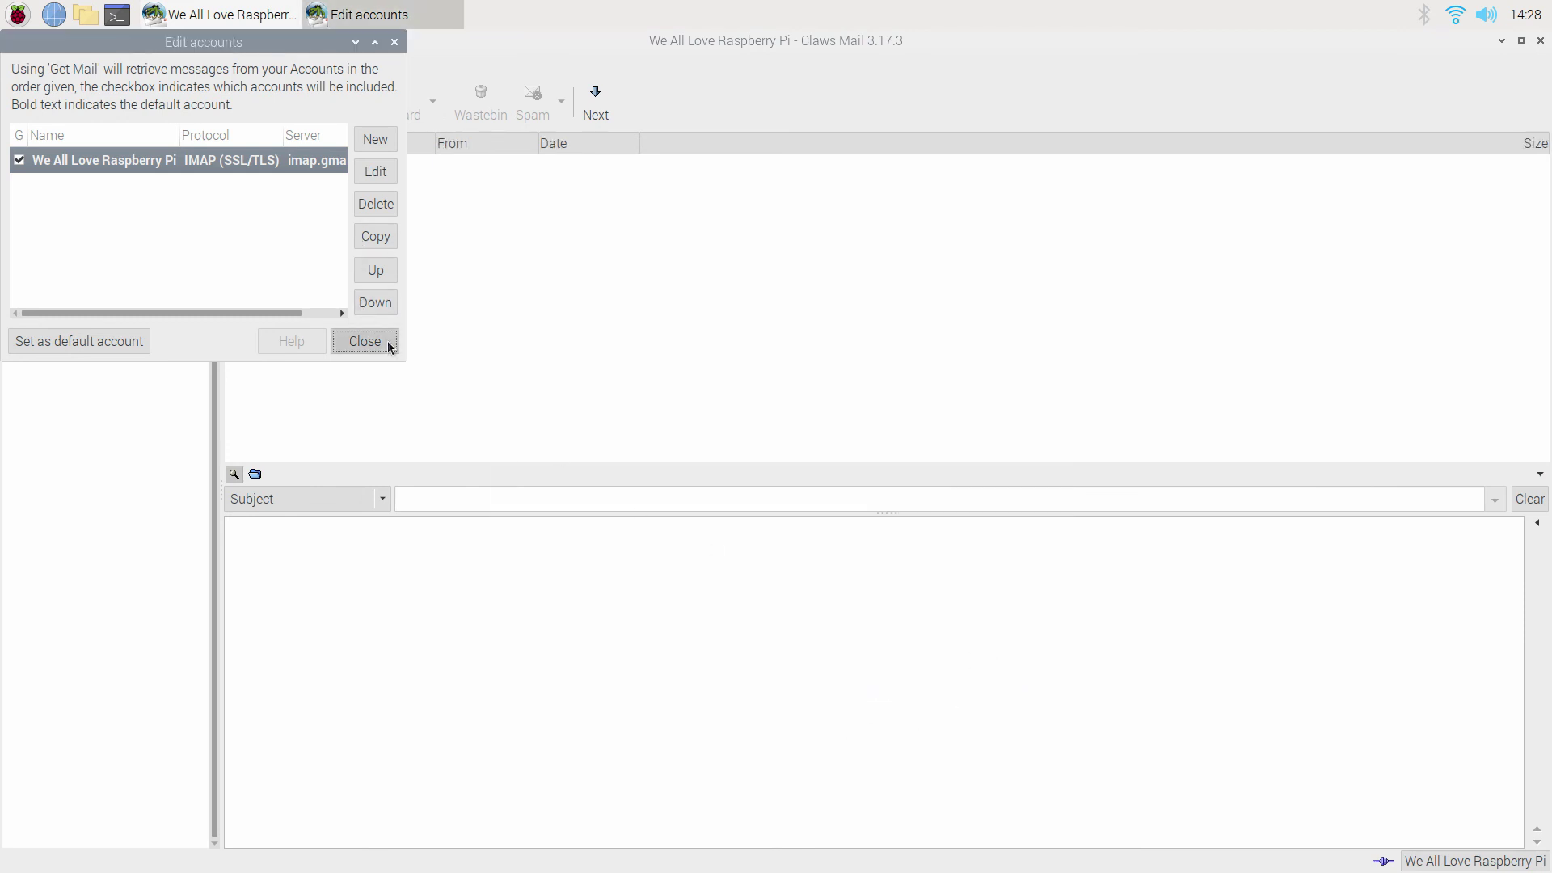
{"action": "left_click", "coordinate": [388, 344]}
{"action": "left_click", "coordinate": [42, 268]}
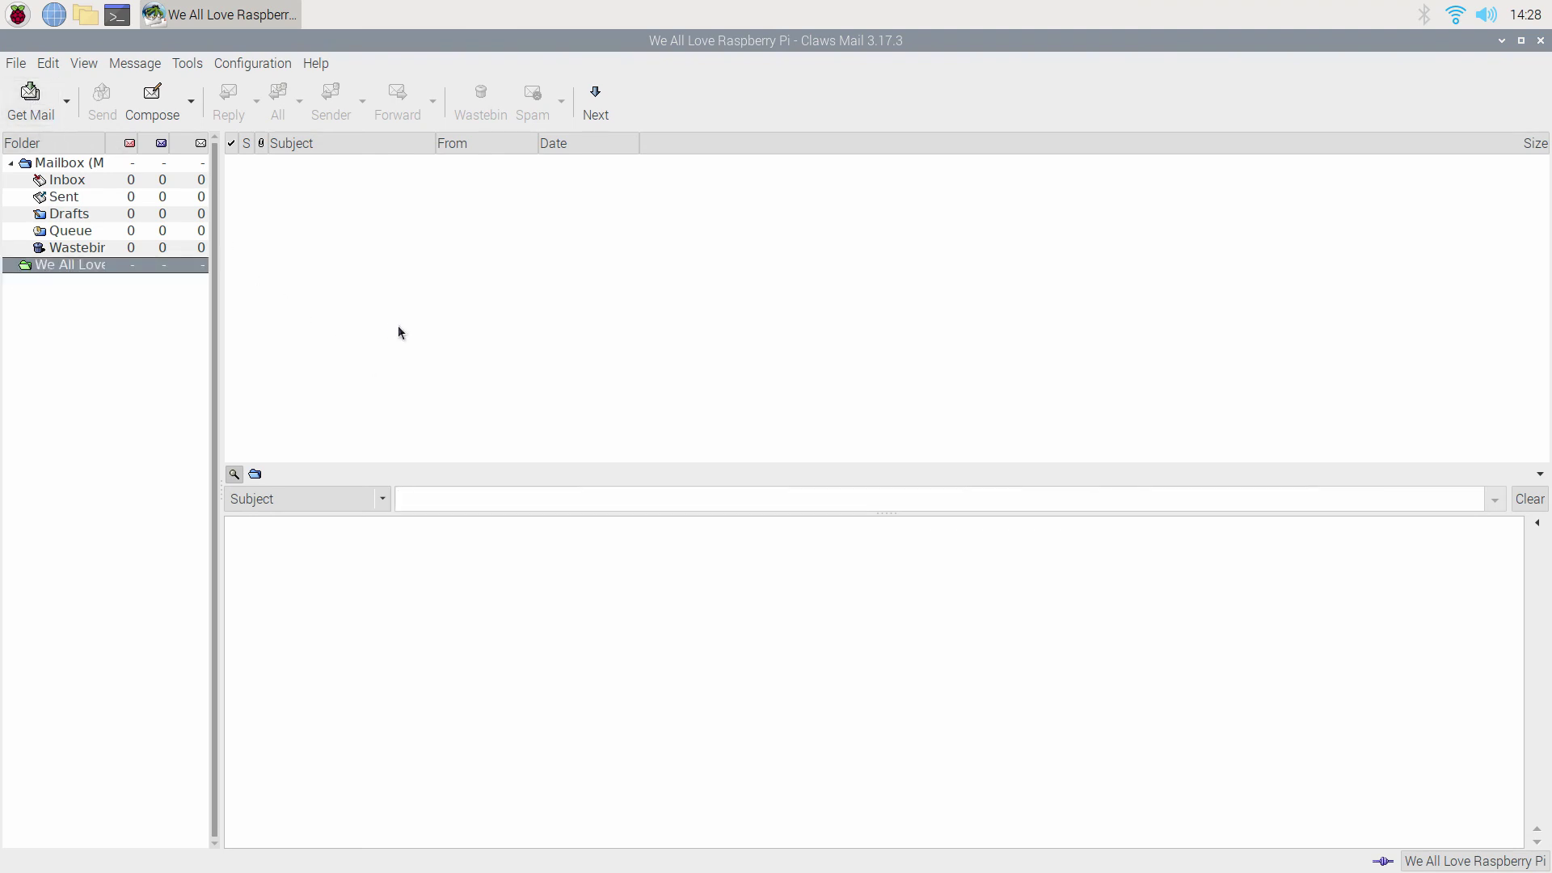
{"action": "left_click", "coordinate": [152, 101]}
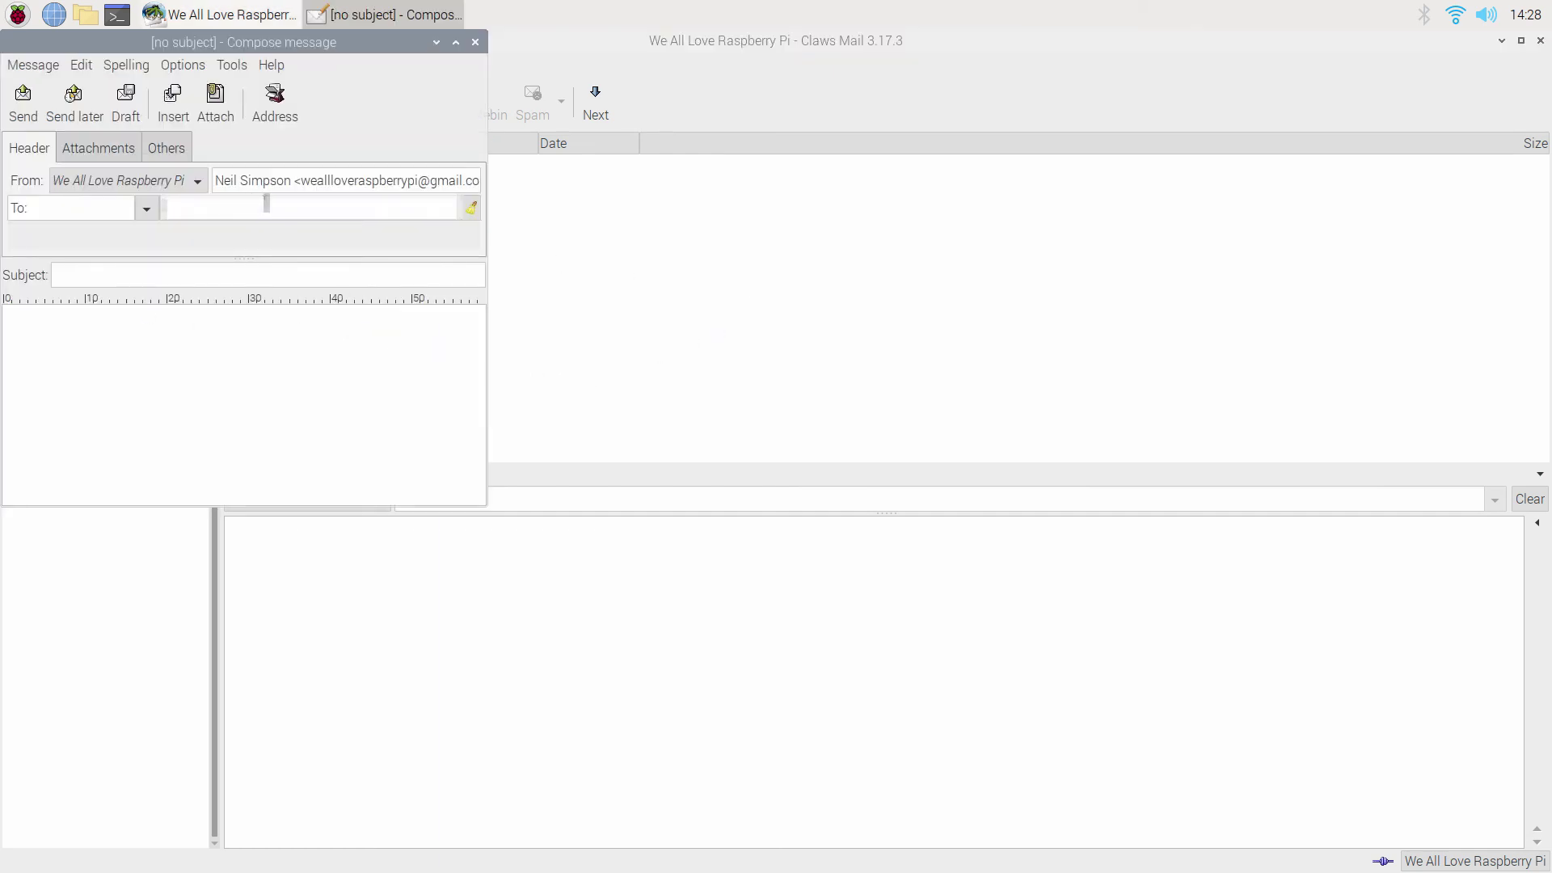
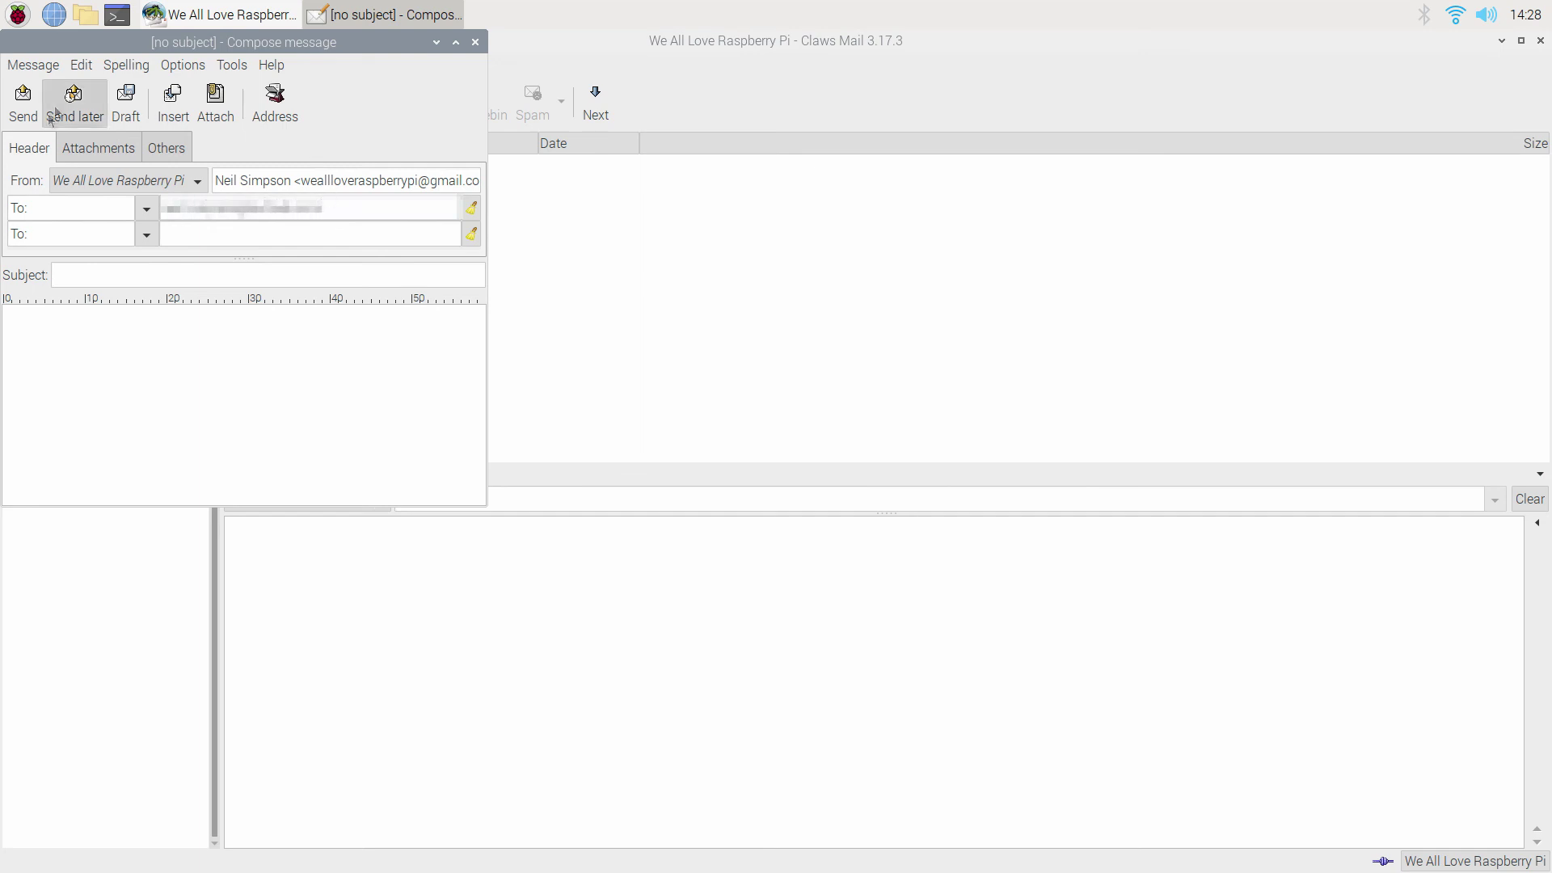
Send a subject-less test message to the account's own Gmail address, choosing Send anyway.
{"action": "left_click", "coordinate": [23, 106]}
{"action": "left_click", "coordinate": [886, 507]}
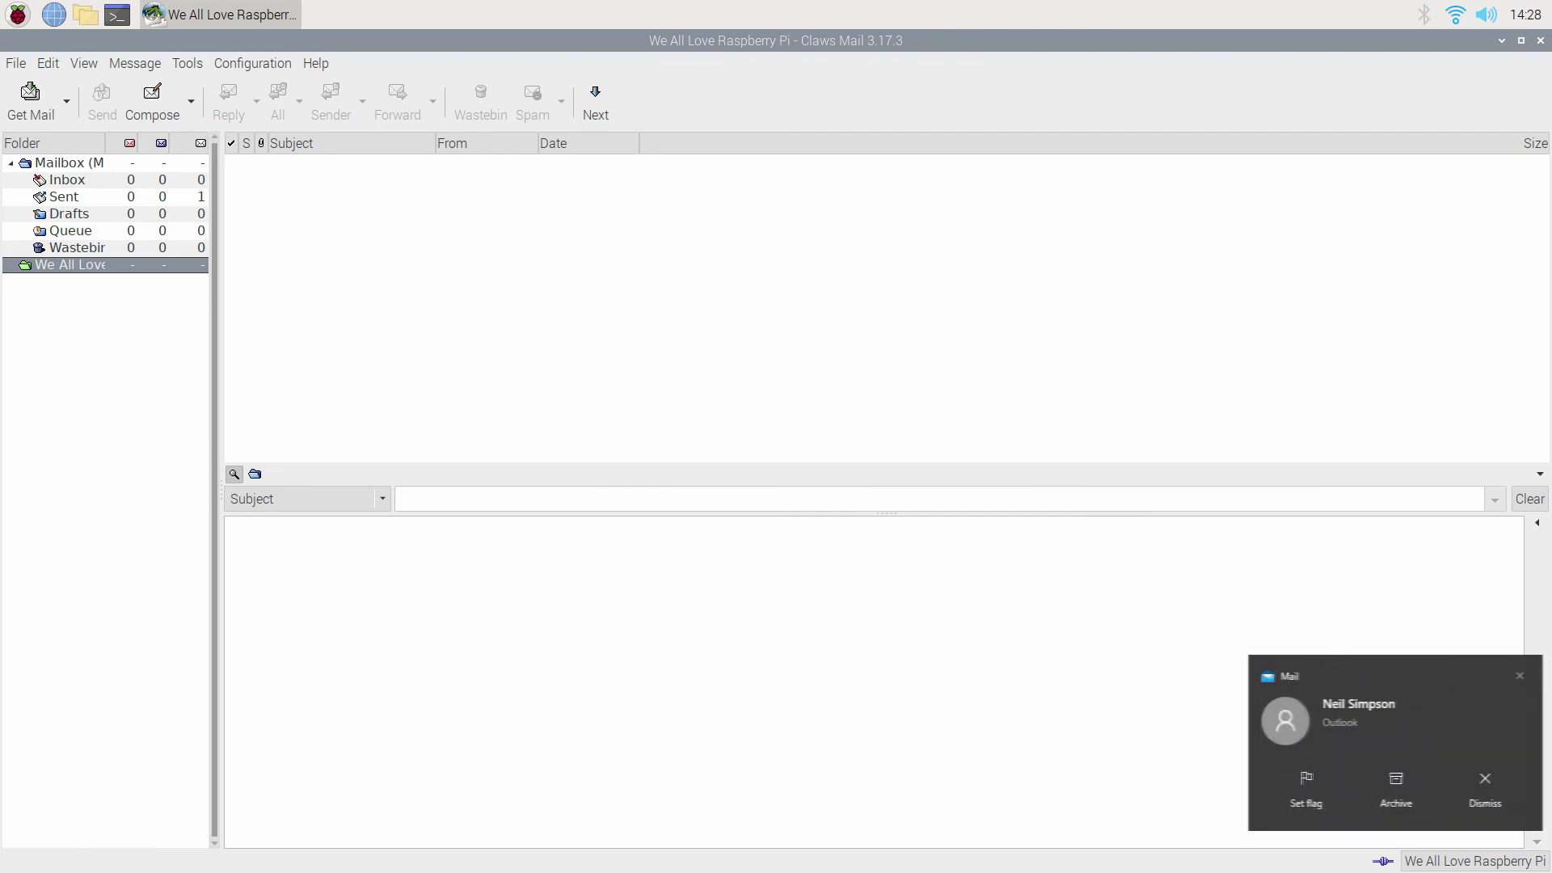
Run Check for new folders on the Gmail account, then Get Mail into INBOX.
{"action": "right_click", "coordinate": [48, 271]}
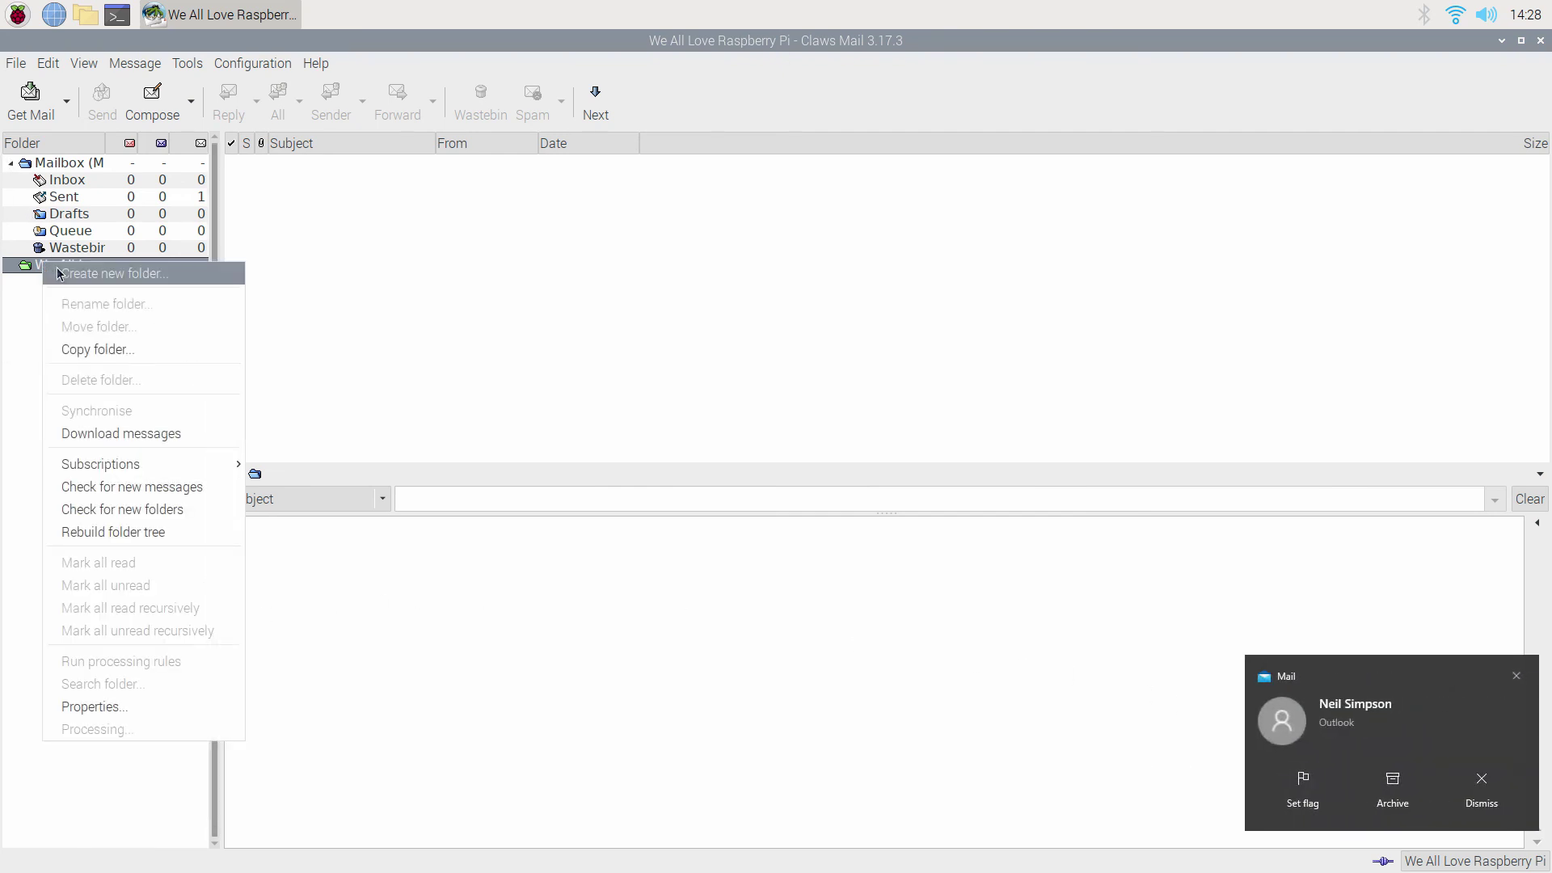
{"action": "left_click", "coordinate": [135, 506]}
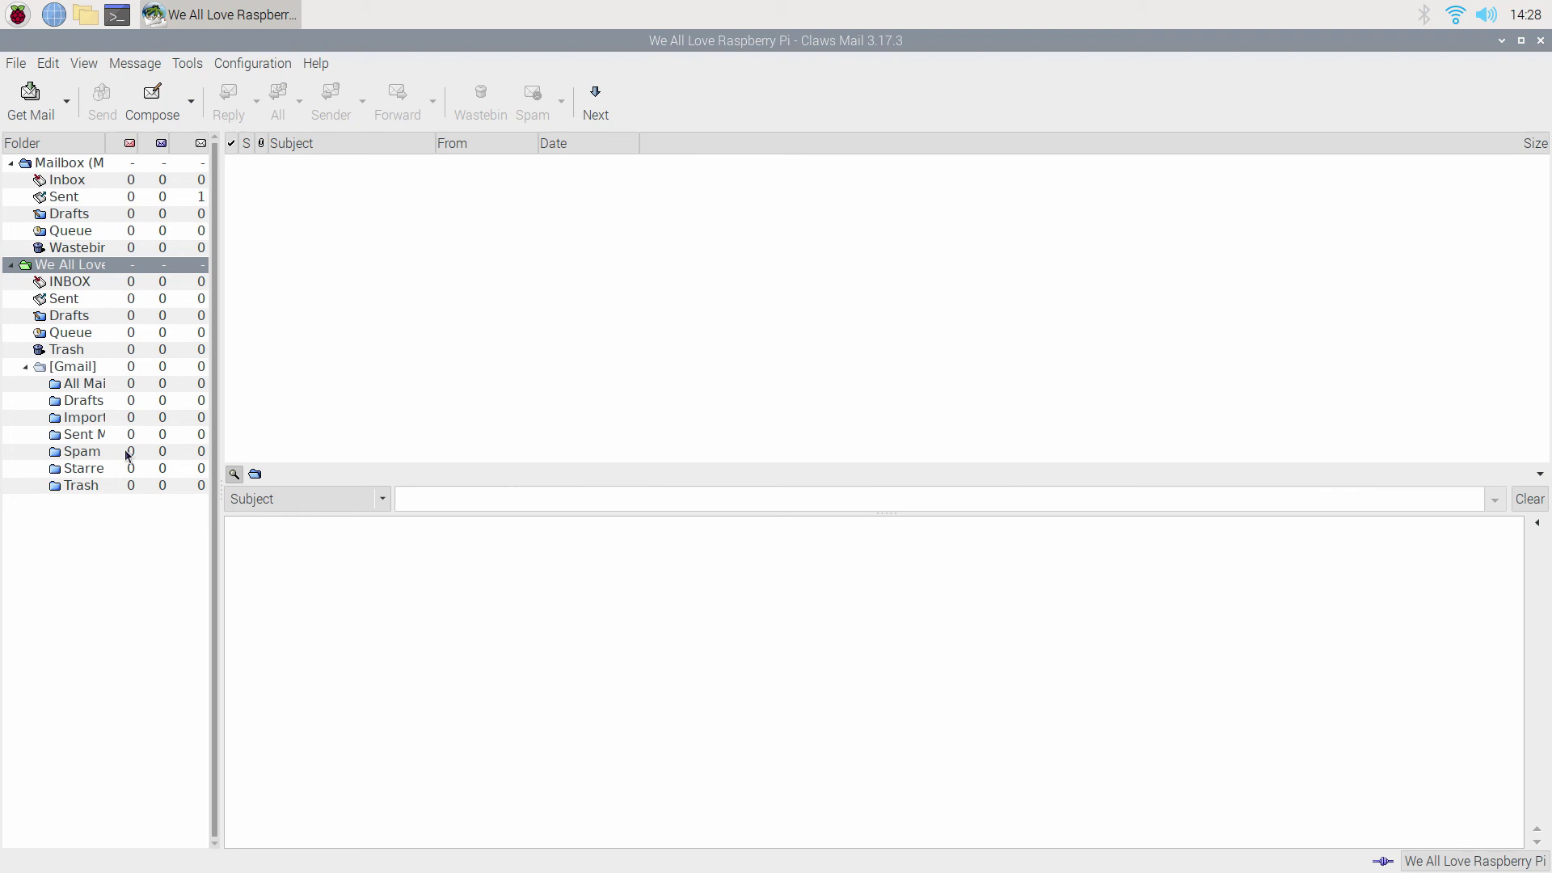
{"action": "left_click", "coordinate": [32, 122]}
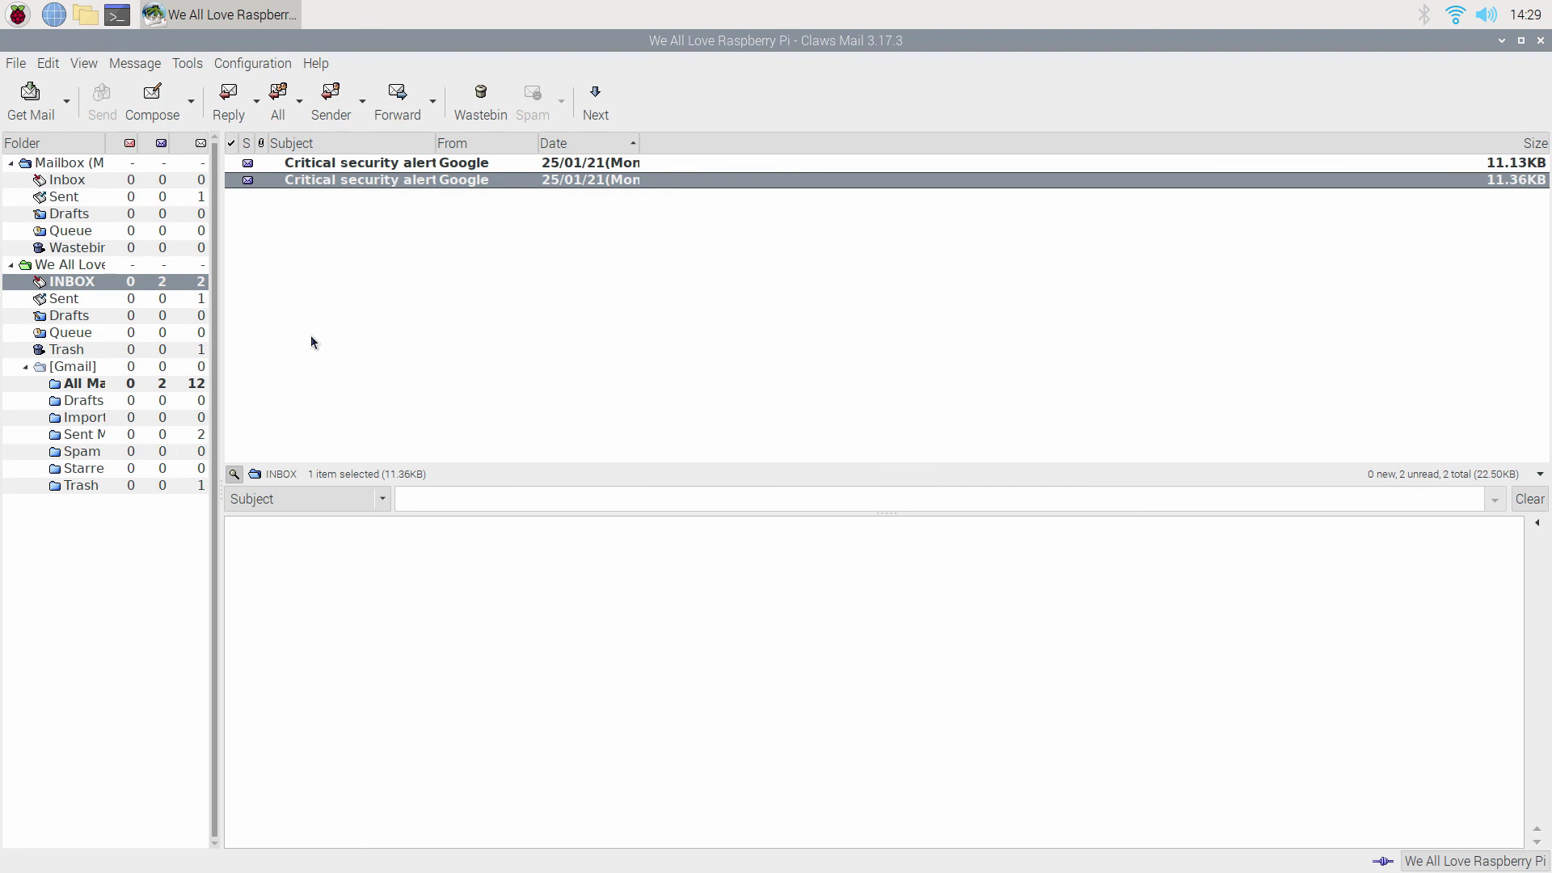
Fetch mail again, open the new Re: reply and select its Hello text.
{"action": "left_click", "coordinate": [29, 95]}
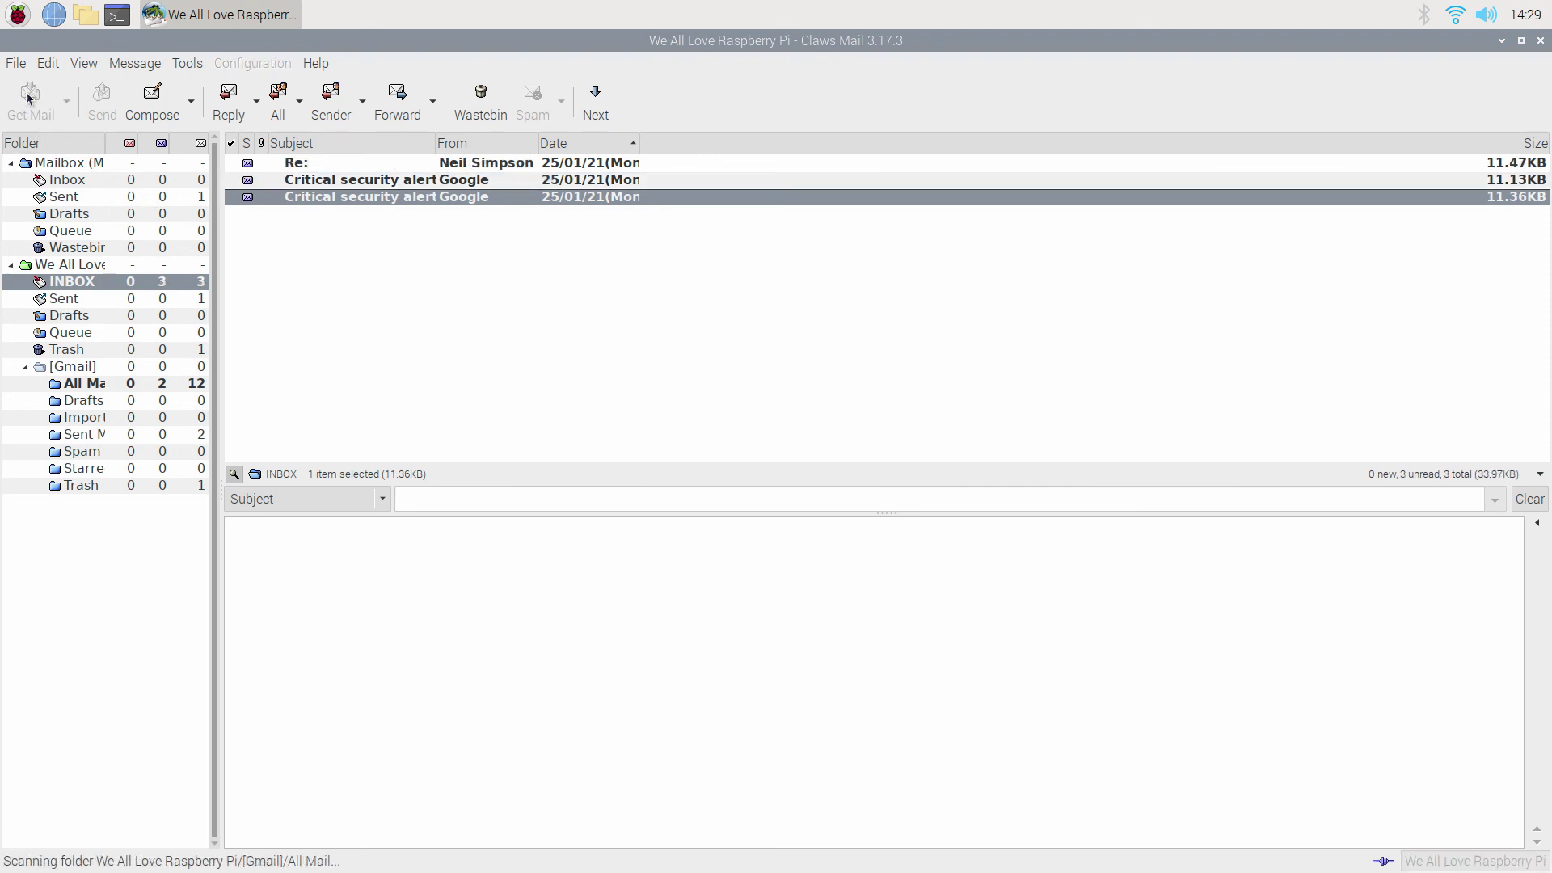
{"action": "left_click", "coordinate": [447, 164]}
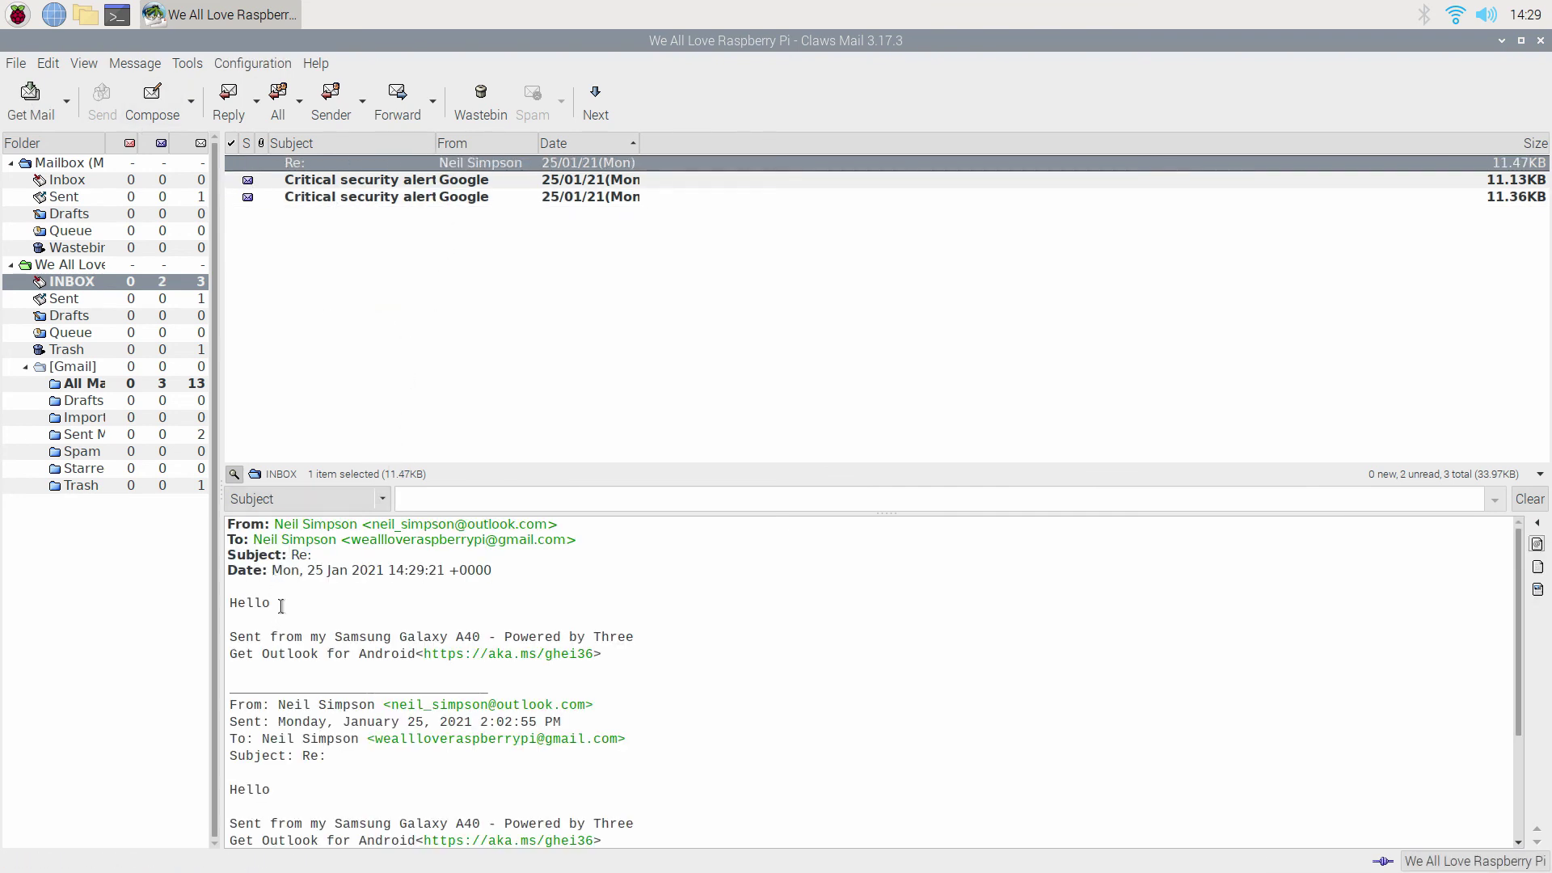
{"action": "left_click_drag", "start_coordinate": [281, 605], "coordinate": [194, 605]}
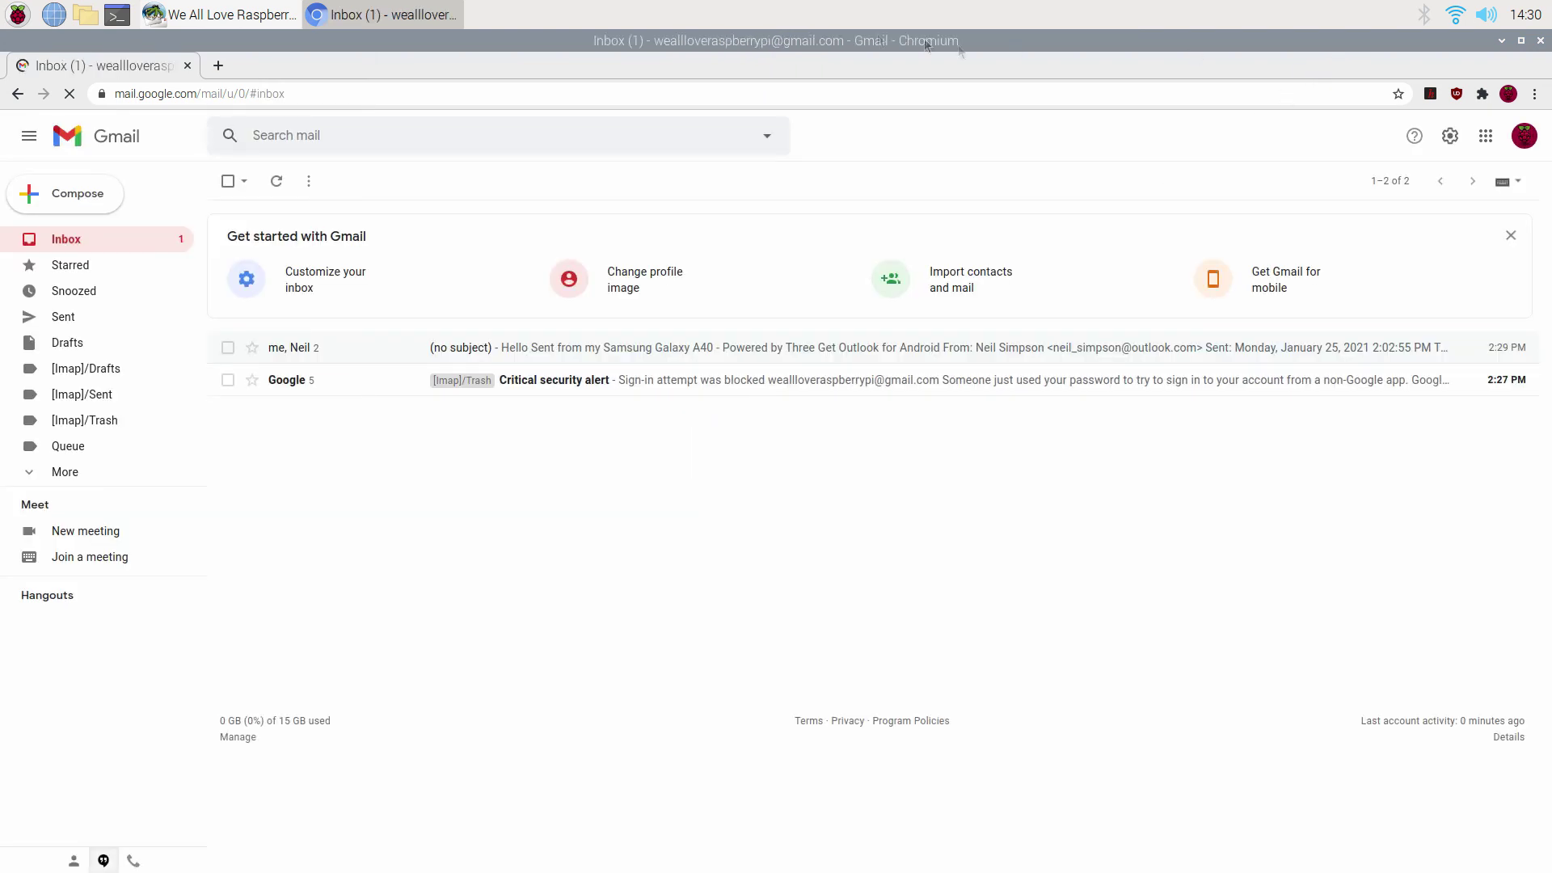
Close the Chromium window showing the Gmail inbox.
{"action": "left_click", "coordinate": [1540, 40]}
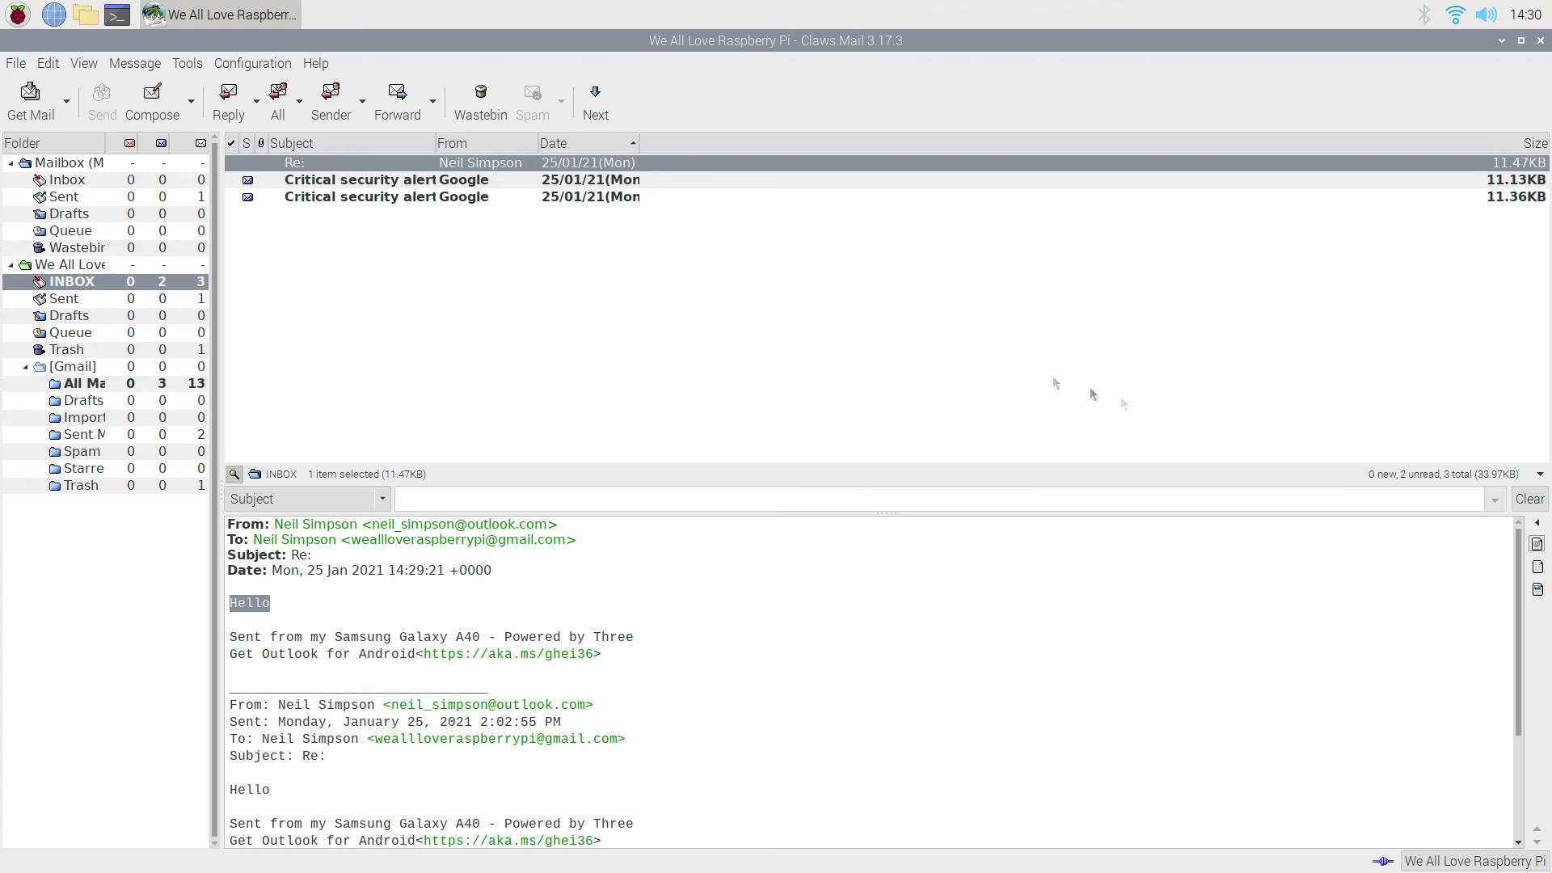
Run Check for new folders on the We All Love Raspberry Pi account folder.
{"action": "left_click", "coordinate": [65, 265]}
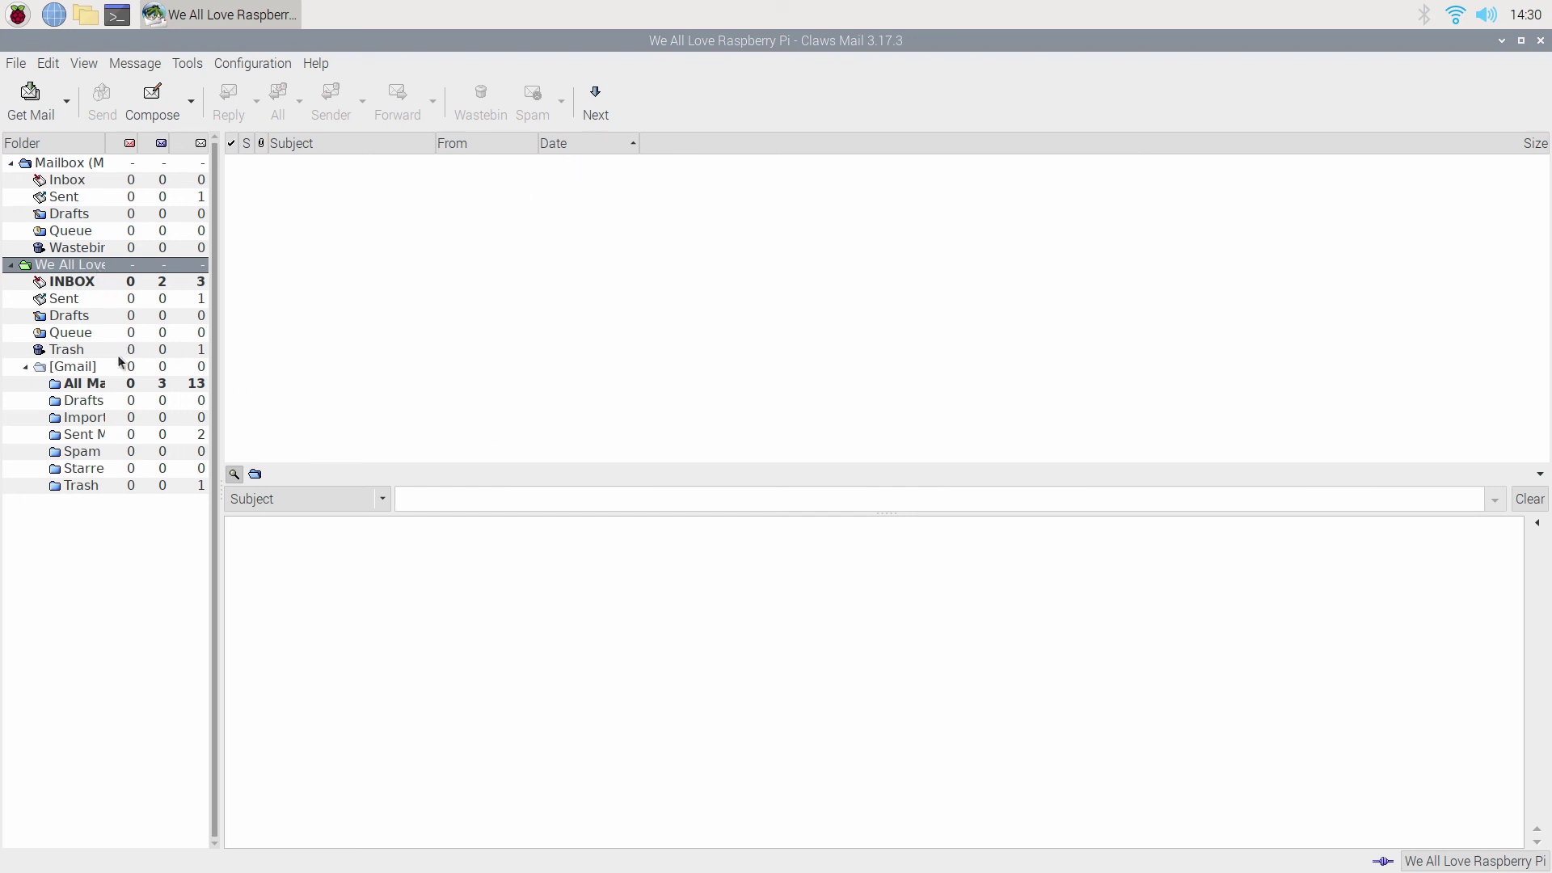
{"action": "right_click", "coordinate": [44, 266]}
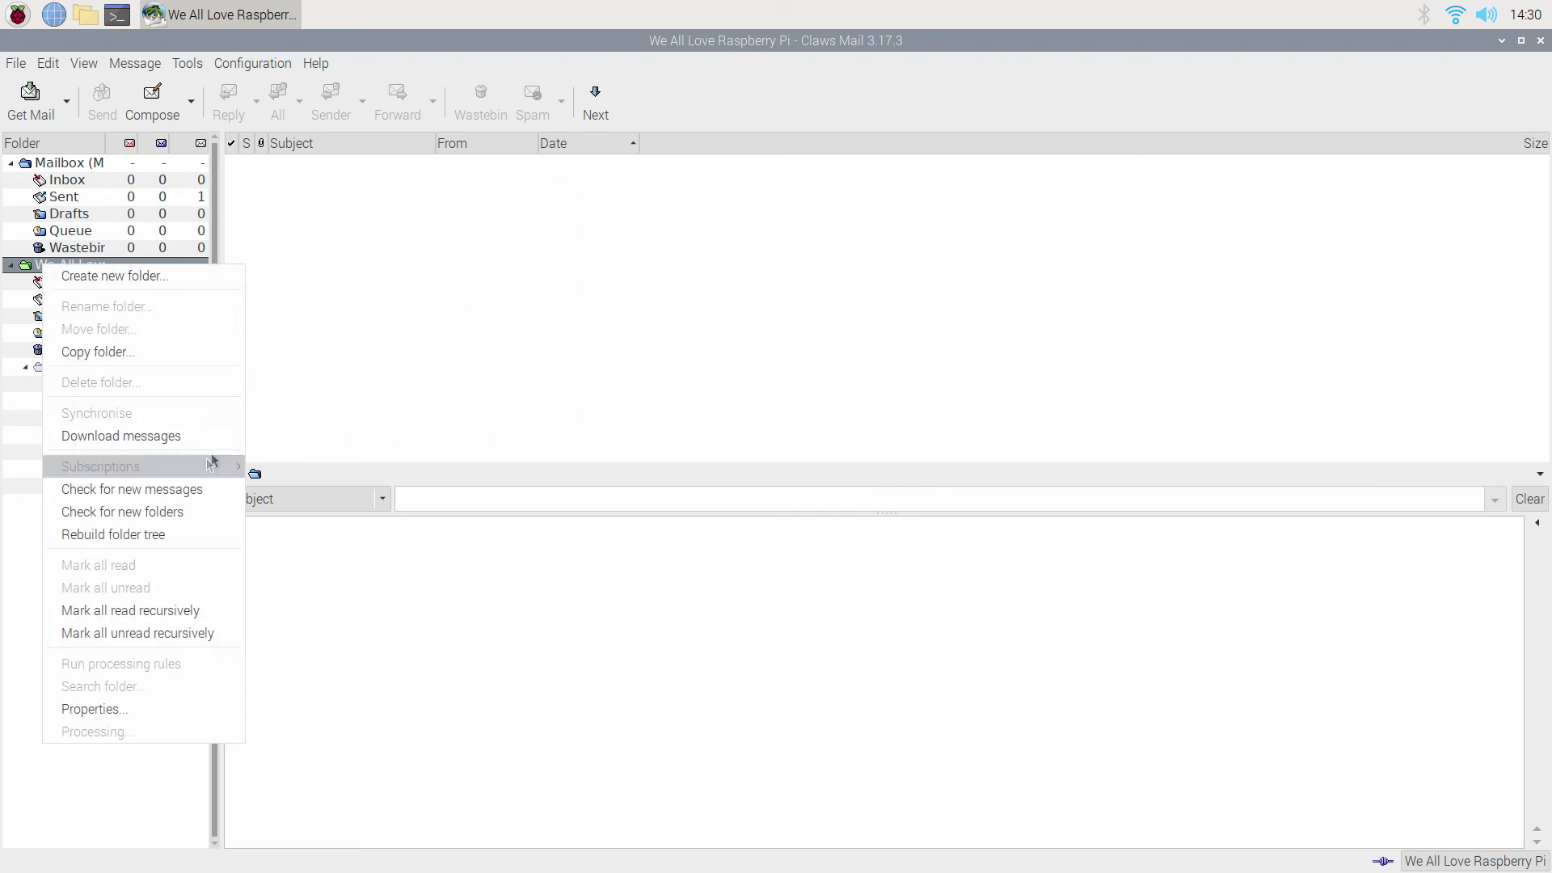
{"action": "left_click", "coordinate": [106, 520]}
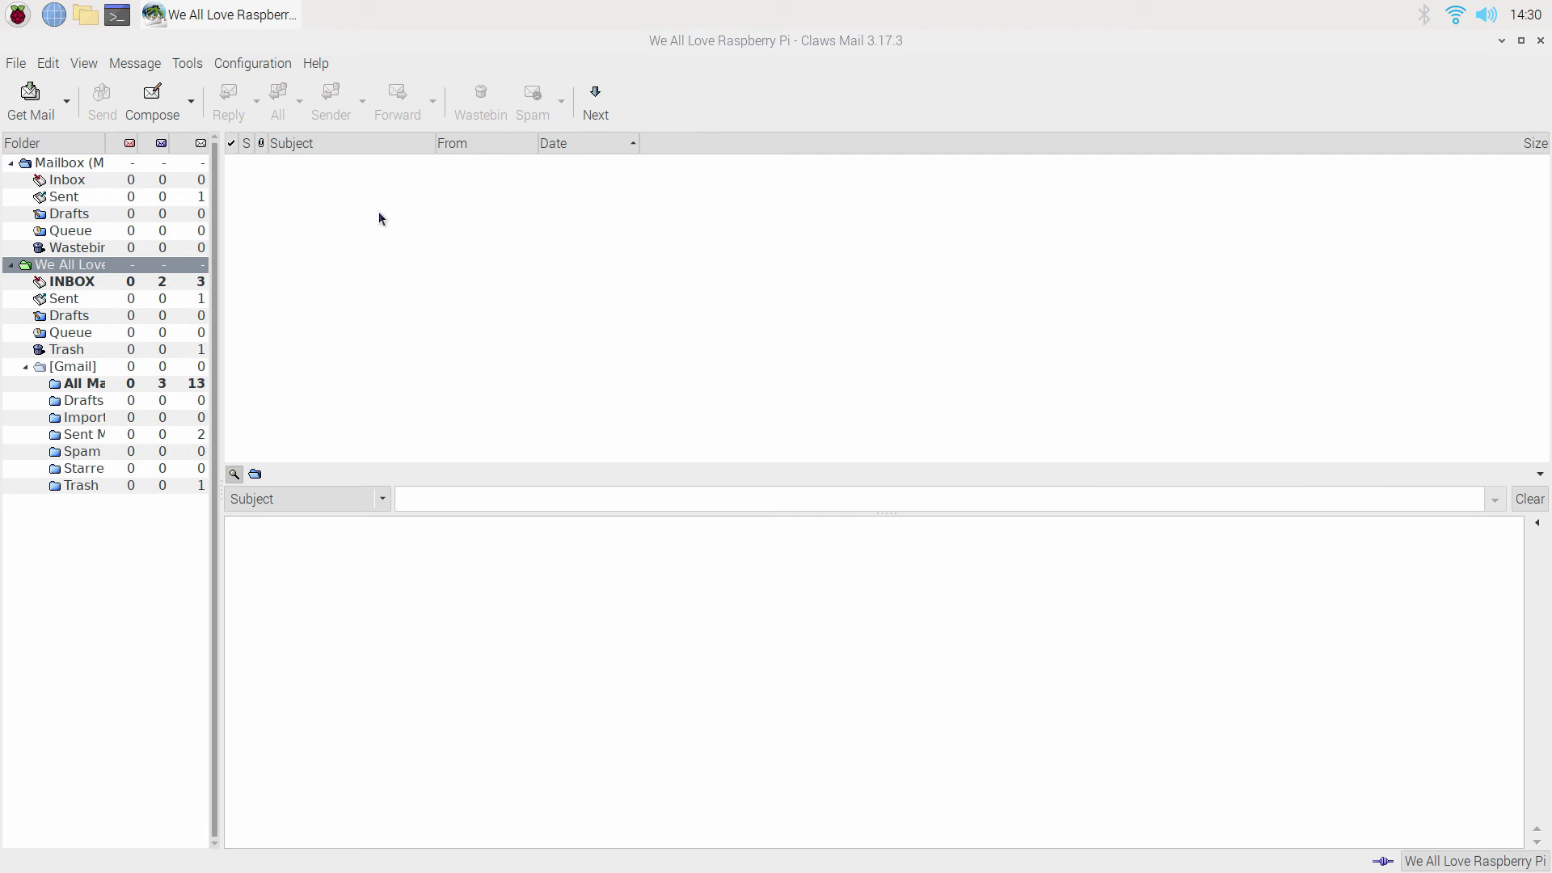
{"action": "left_click", "coordinate": [404, 194]}
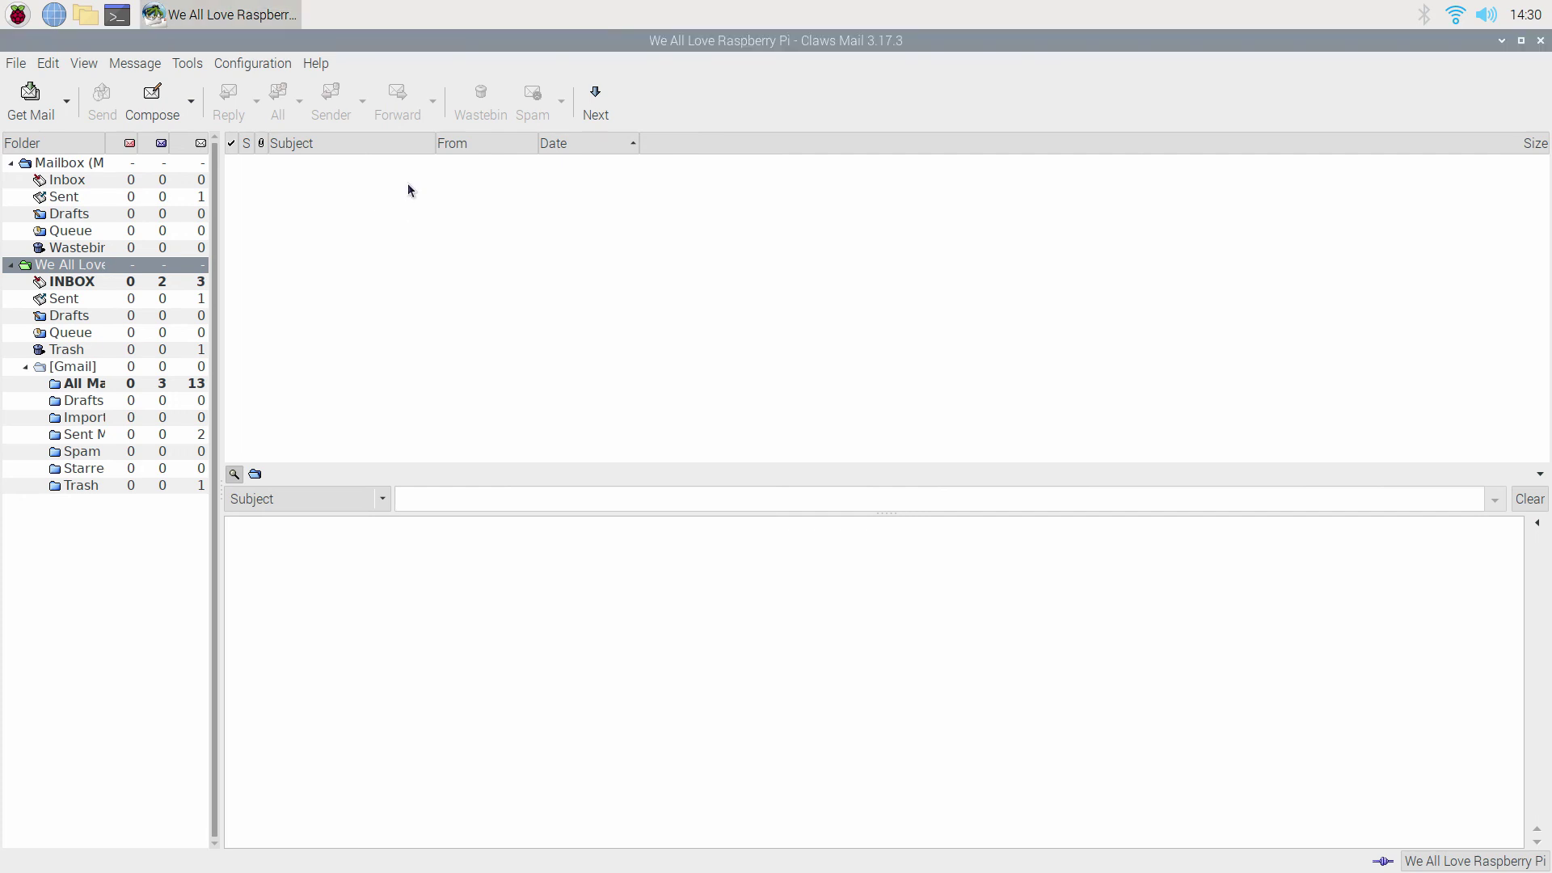